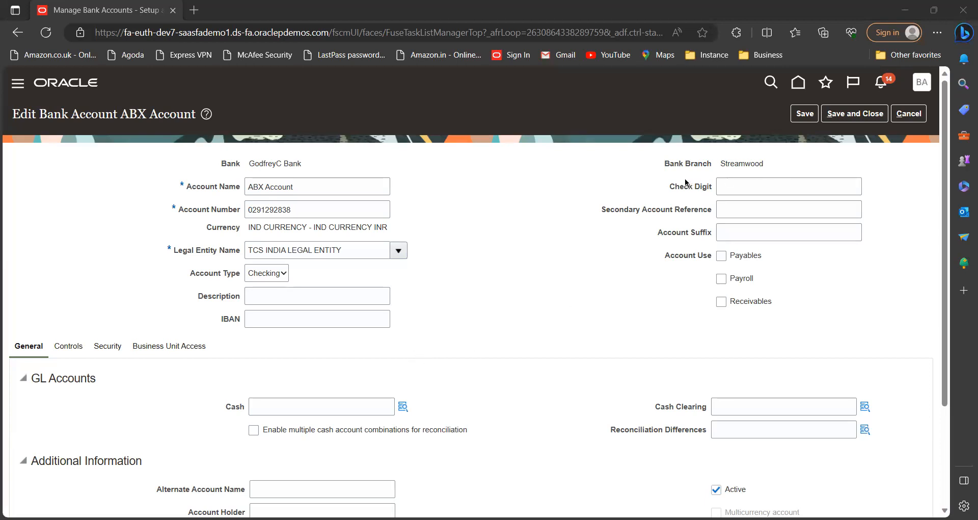
Leave the bank account pages without saving and open the Customer Billing functional area in the Financials setup.
{"action": "left_click", "coordinate": [909, 113]}
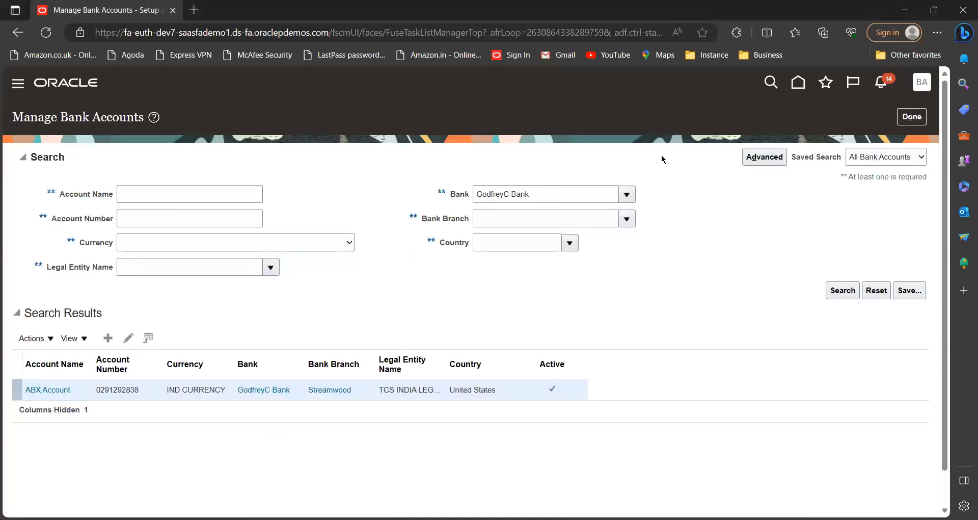
{"action": "left_click", "coordinate": [912, 117]}
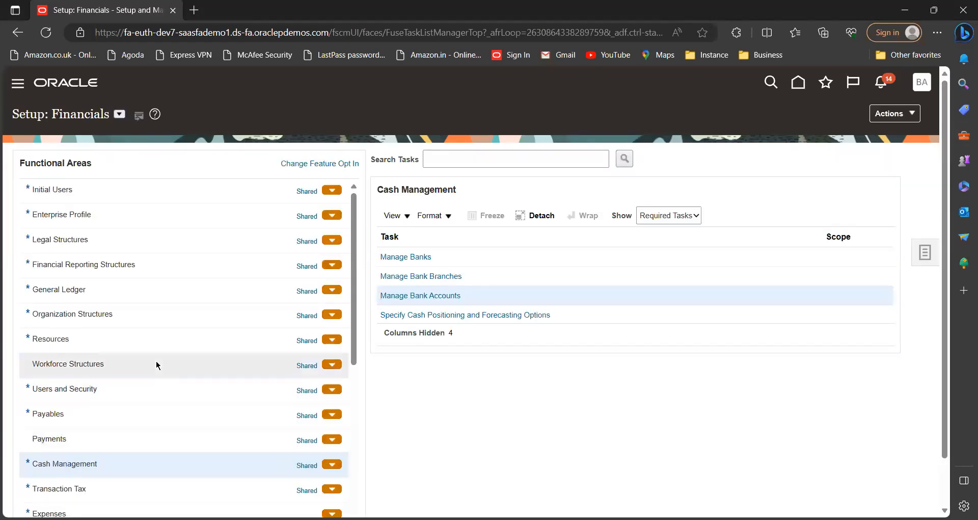
{"action": "scroll", "coordinate": [156, 365], "scroll_direction": "down", "scroll_amount": 2}
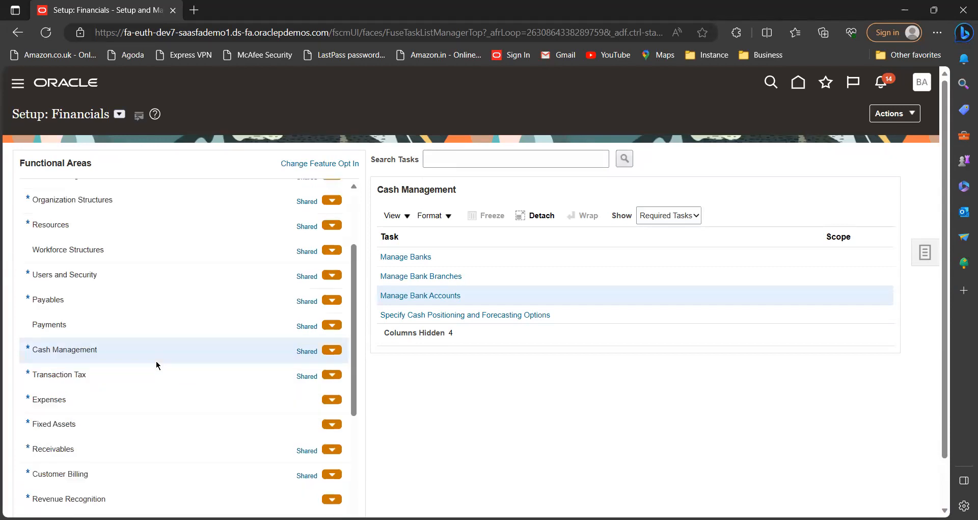
{"action": "left_click", "coordinate": [87, 455]}
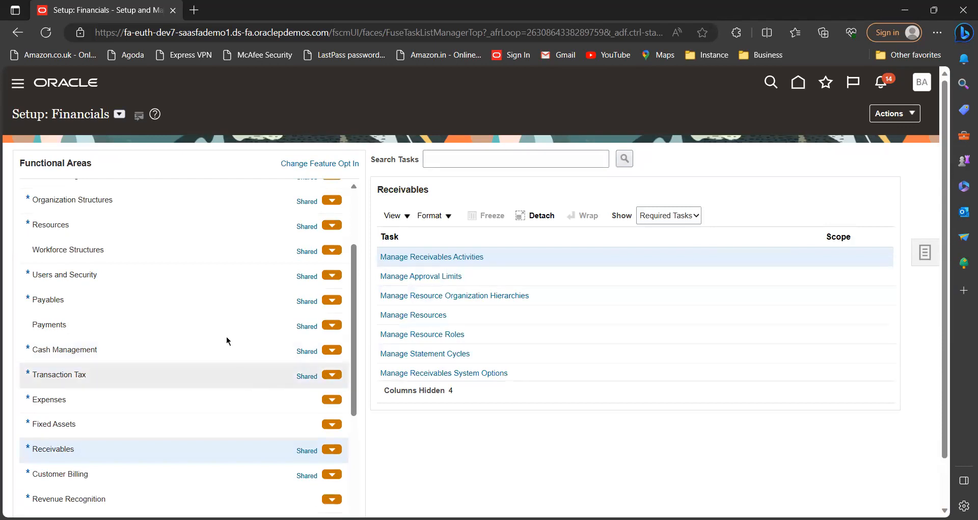
{"action": "scroll", "coordinate": [232, 341], "scroll_direction": "down", "scroll_amount": 1}
{"action": "left_click", "coordinate": [102, 419]}
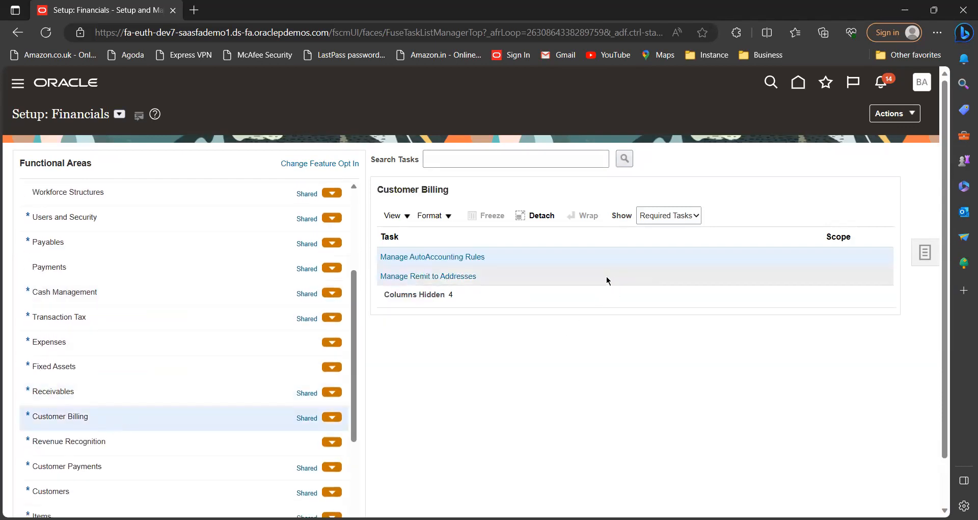
Show all tasks for Customer Billing and open Manage Standard Memo Lines to create a memo line.
{"action": "left_click", "coordinate": [697, 223]}
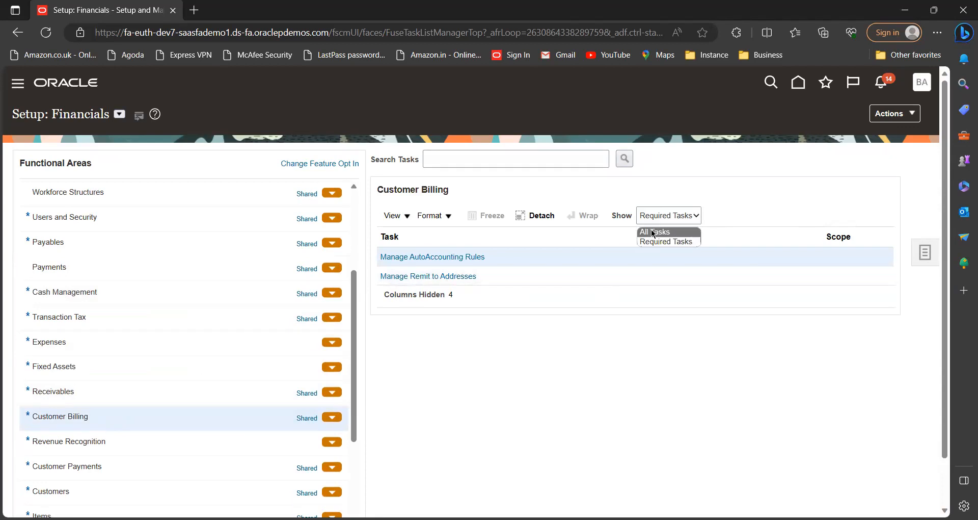
{"action": "left_click", "coordinate": [654, 231]}
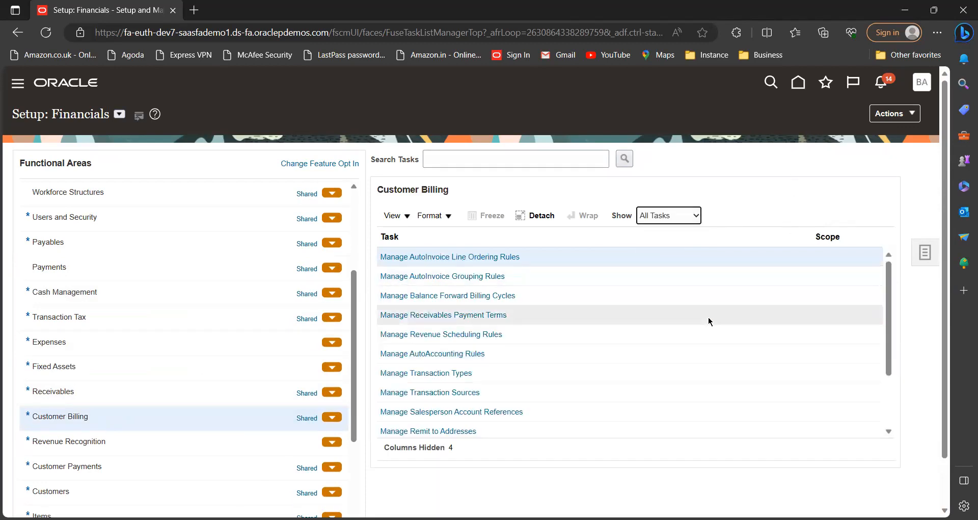
{"action": "scroll", "coordinate": [709, 321], "scroll_direction": "down", "scroll_amount": 3}
{"action": "scroll", "coordinate": [709, 321], "scroll_direction": "down", "scroll_amount": 2}
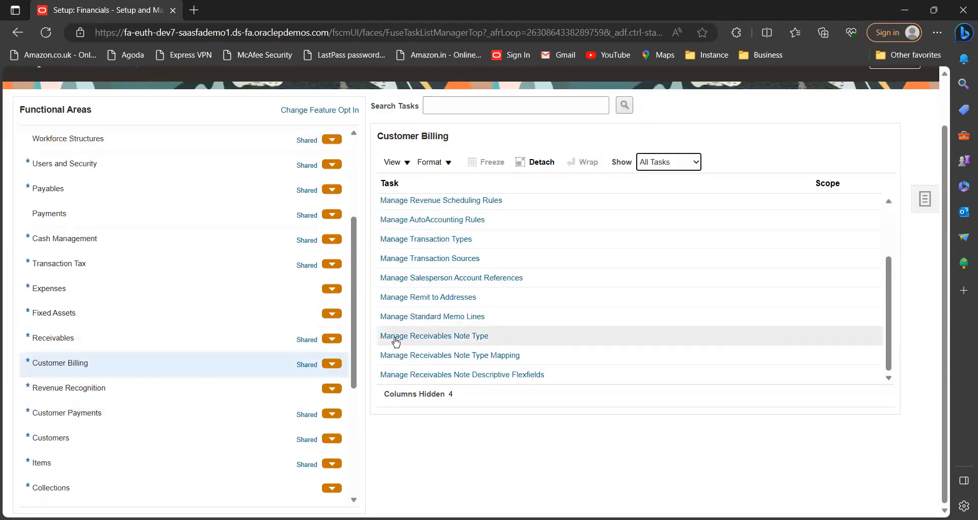
{"action": "left_click", "coordinate": [463, 317]}
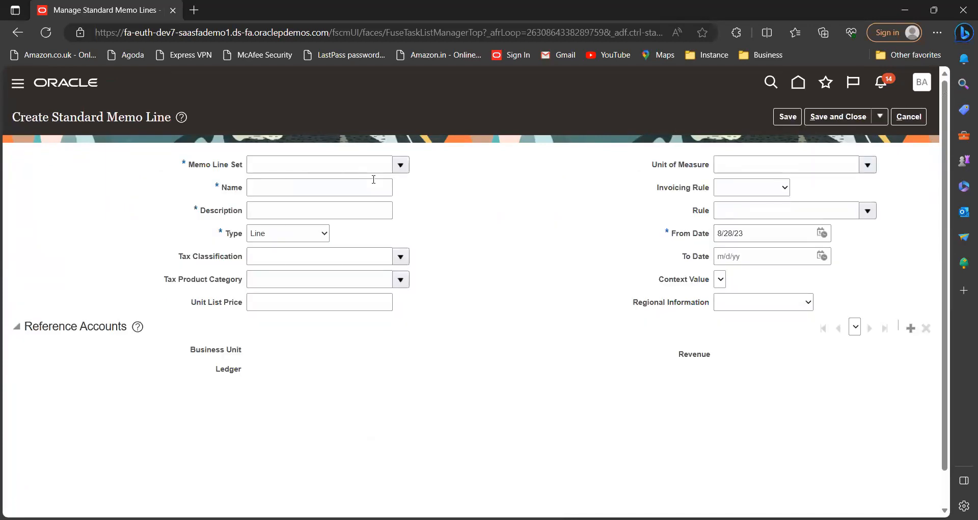
Set the new memo line's Memo Line Set to Common Set.
{"action": "left_click", "coordinate": [281, 158]}
{"action": "type", "text": "co"}
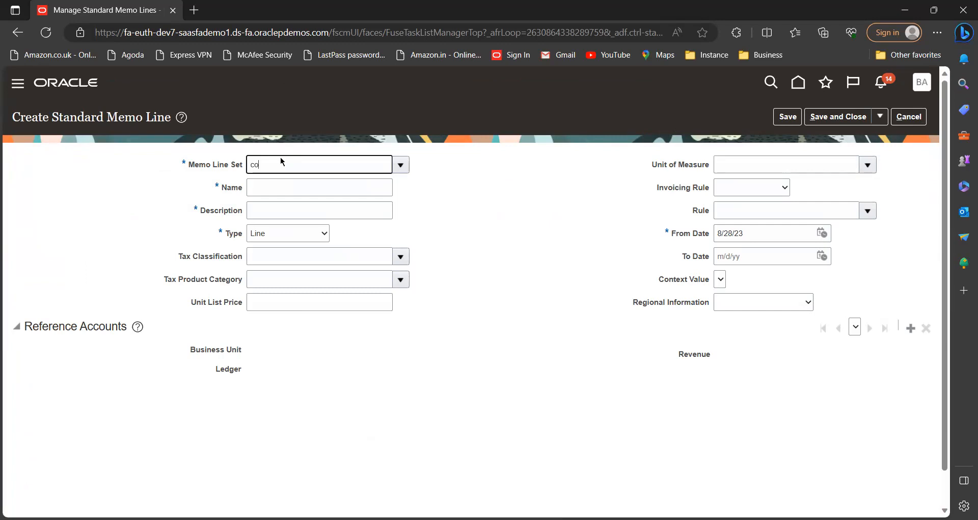
{"action": "type", "text": "mmon"}
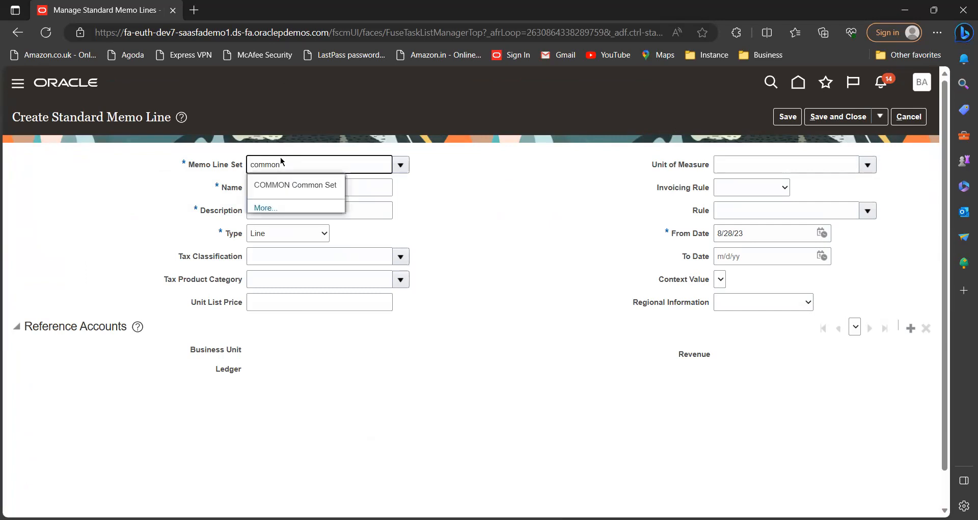
{"action": "left_click", "coordinate": [279, 189]}
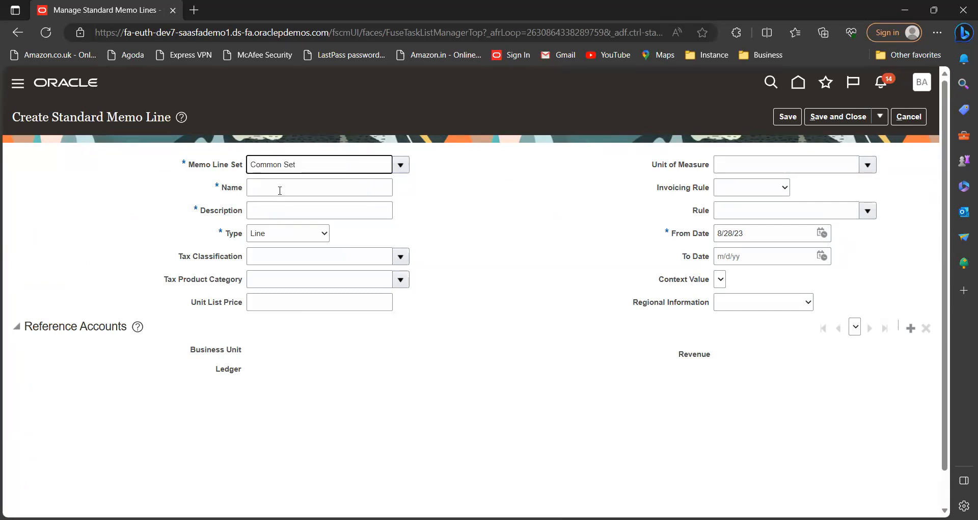
Name the memo line "TCS Standard - Consulting Services" and copy the same text into its description.
{"action": "left_click", "coordinate": [280, 191]}
{"action": "type", "text": "T"}
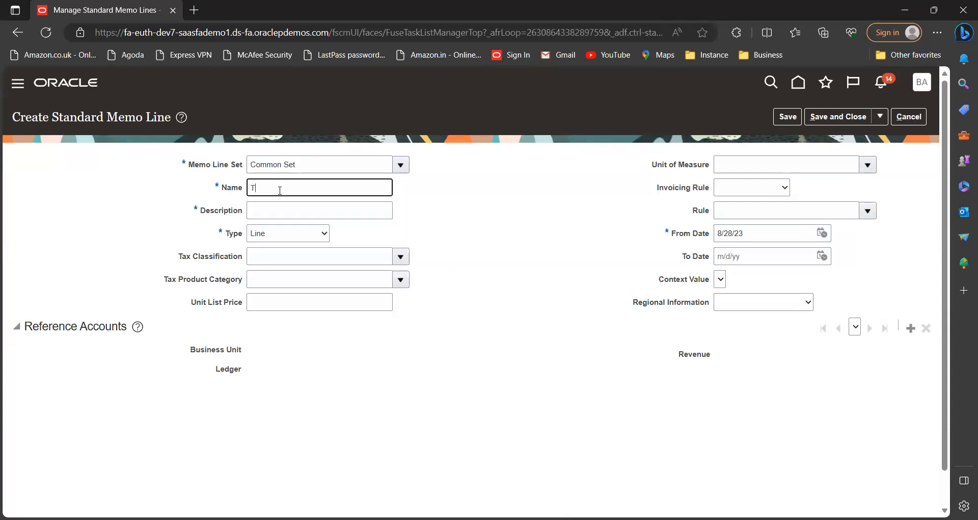
{"action": "type", "text": "CS Standard - Consulting Services"}
{"action": "left_click_drag", "start_coordinate": [250, 187], "coordinate": [532, 220]}
{"action": "key", "text": "ctrl+c"}
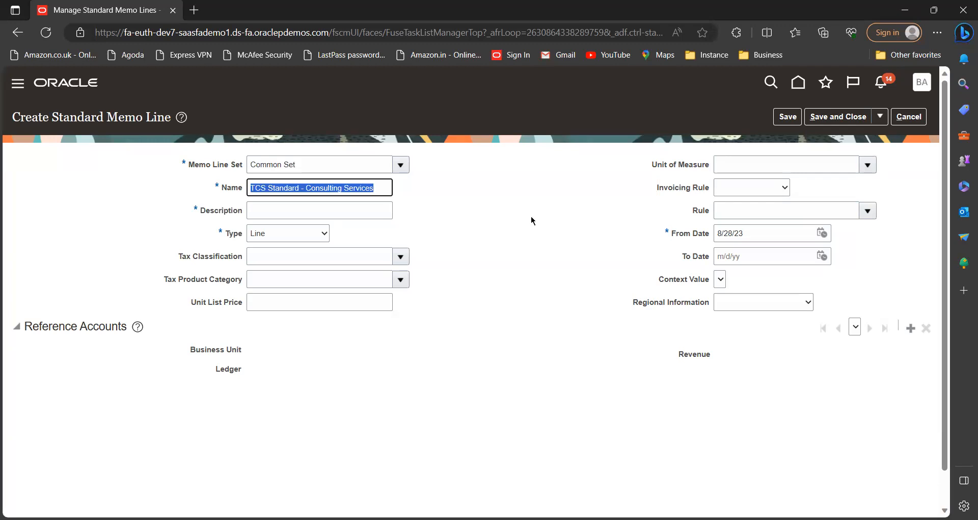
{"action": "left_click", "coordinate": [321, 205]}
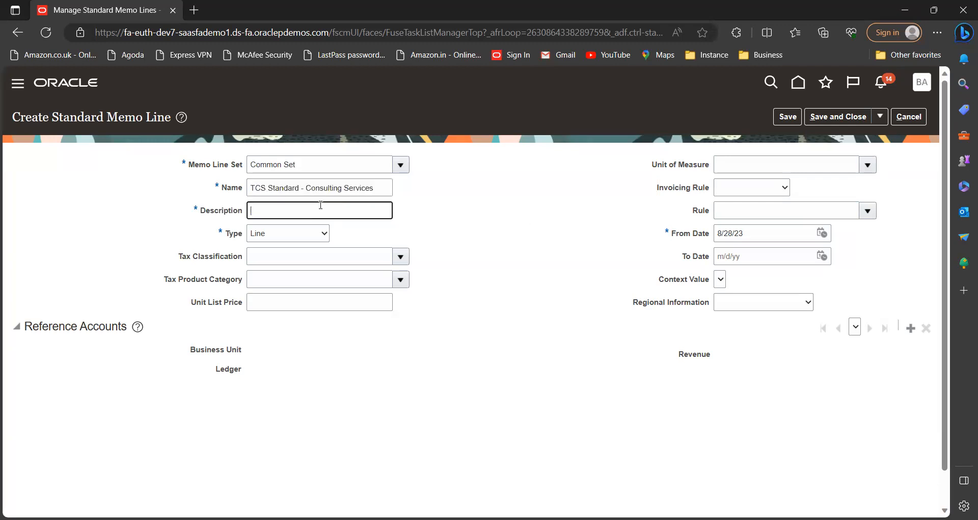
{"action": "key", "text": "ctrl+v"}
{"action": "left_click", "coordinate": [519, 222]}
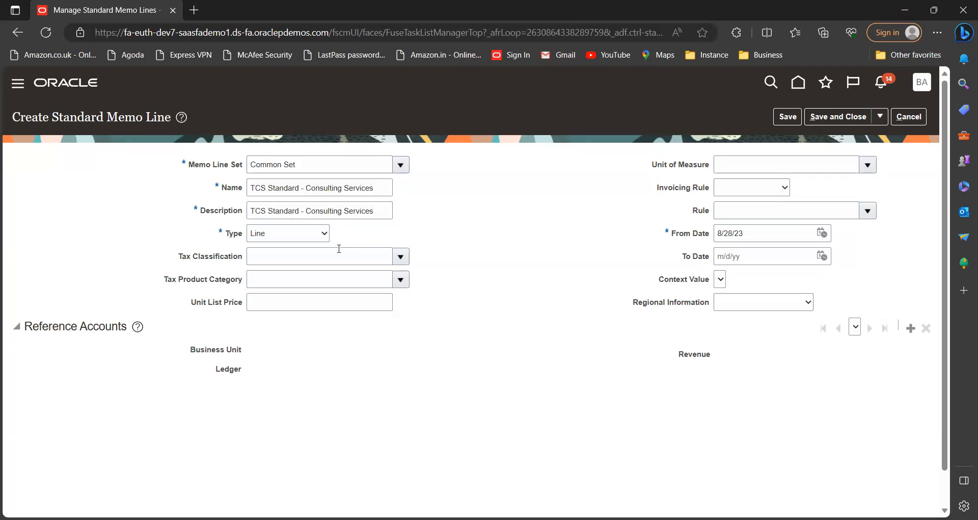
Review the available options for the memo line's type, unit of measure and invoicing rule.
{"action": "left_click", "coordinate": [326, 233]}
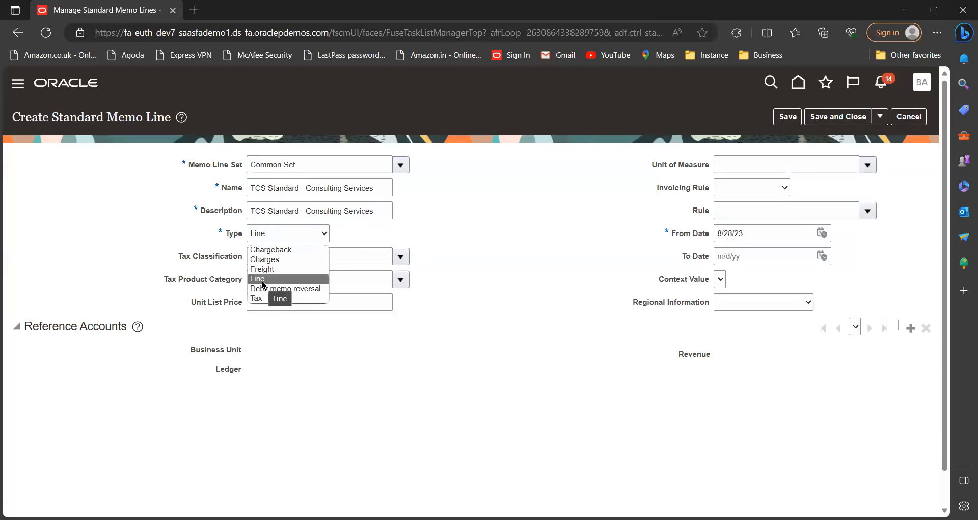
{"action": "left_click", "coordinate": [549, 220]}
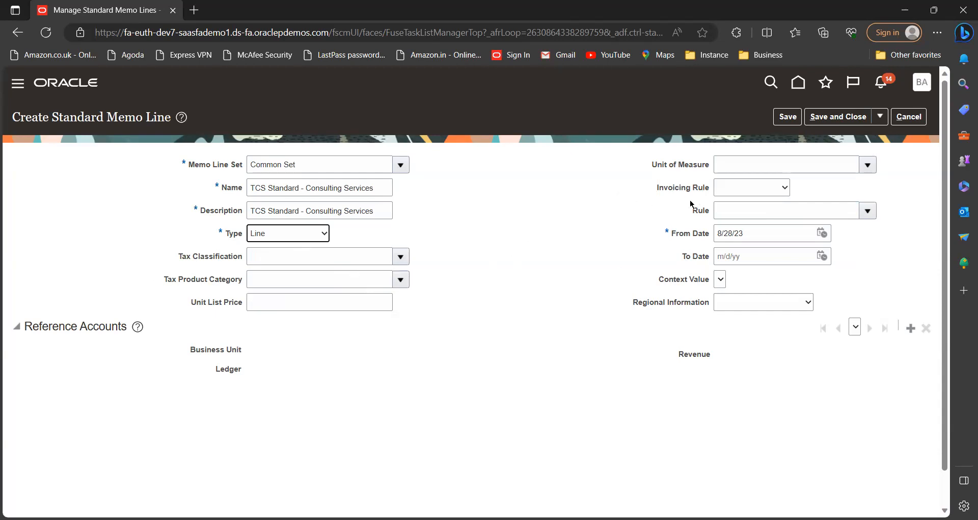
{"action": "left_click", "coordinate": [868, 168]}
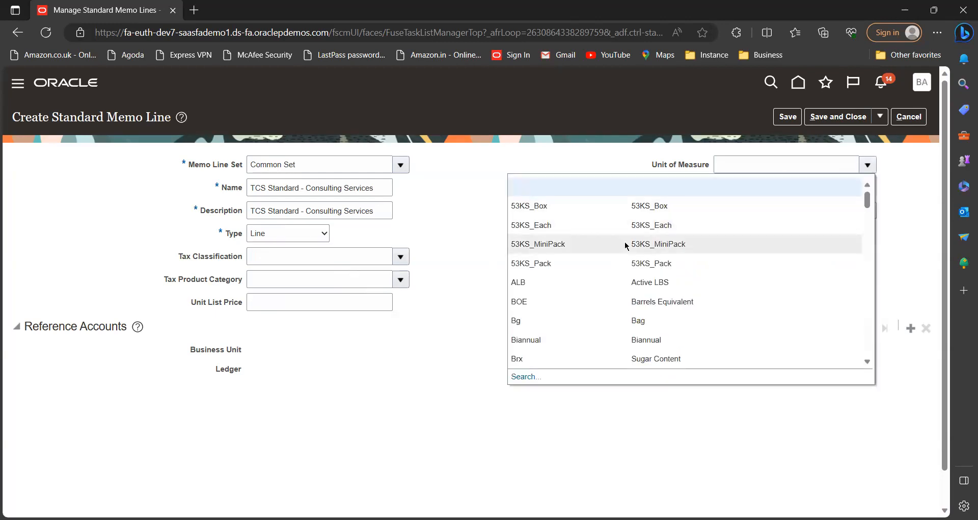
{"action": "scroll", "coordinate": [627, 246], "scroll_direction": "down", "scroll_amount": 5}
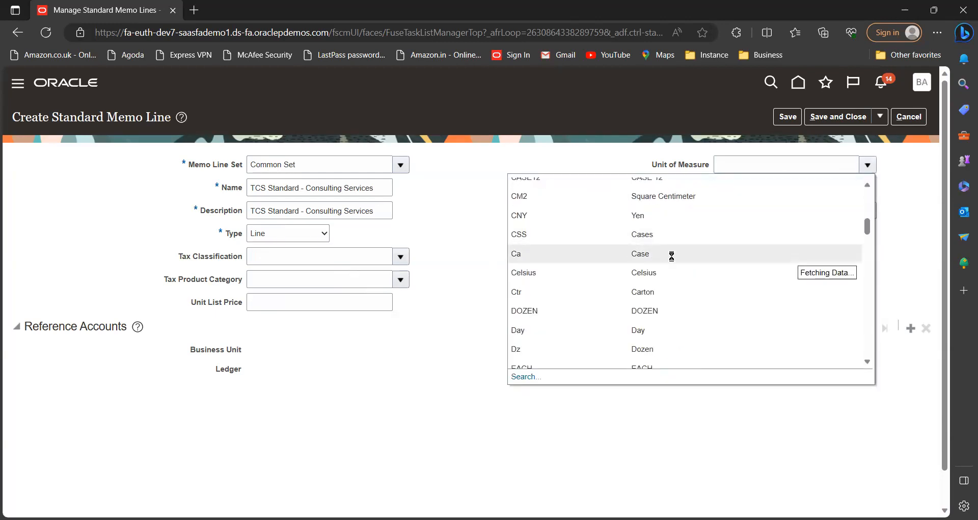
{"action": "scroll", "coordinate": [662, 260], "scroll_direction": "down", "scroll_amount": 2}
{"action": "scroll", "coordinate": [656, 233], "scroll_direction": "down", "scroll_amount": 3}
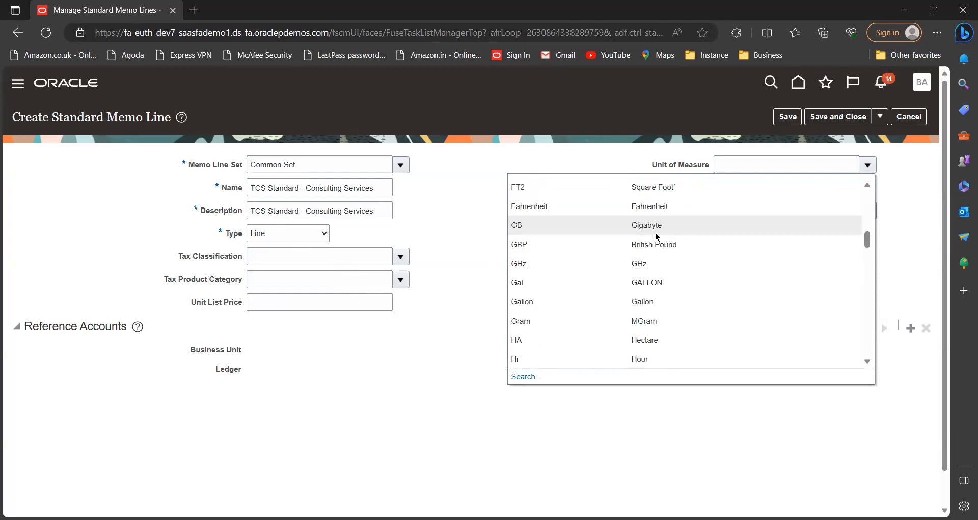
{"action": "scroll", "coordinate": [656, 236], "scroll_direction": "down", "scroll_amount": 2}
{"action": "scroll", "coordinate": [656, 236], "scroll_direction": "up", "scroll_amount": 3}
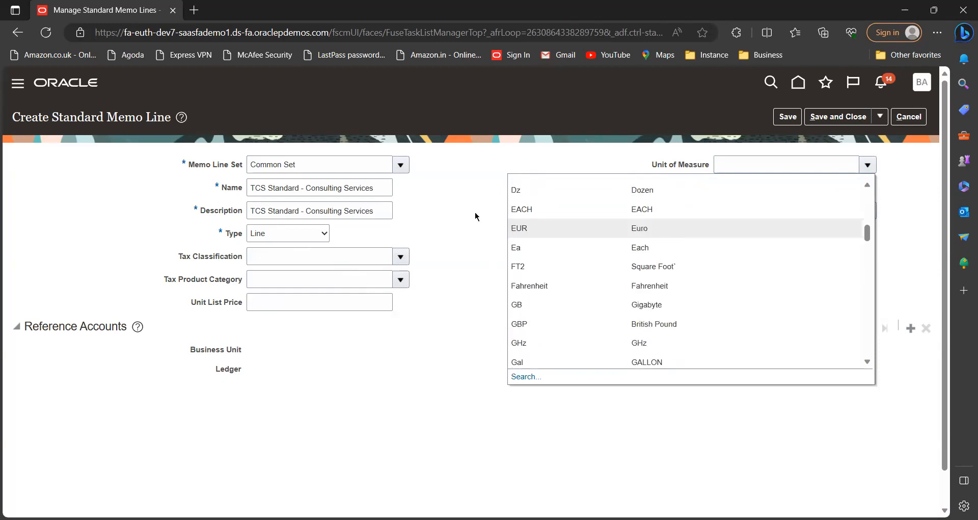
{"action": "left_click", "coordinate": [468, 167]}
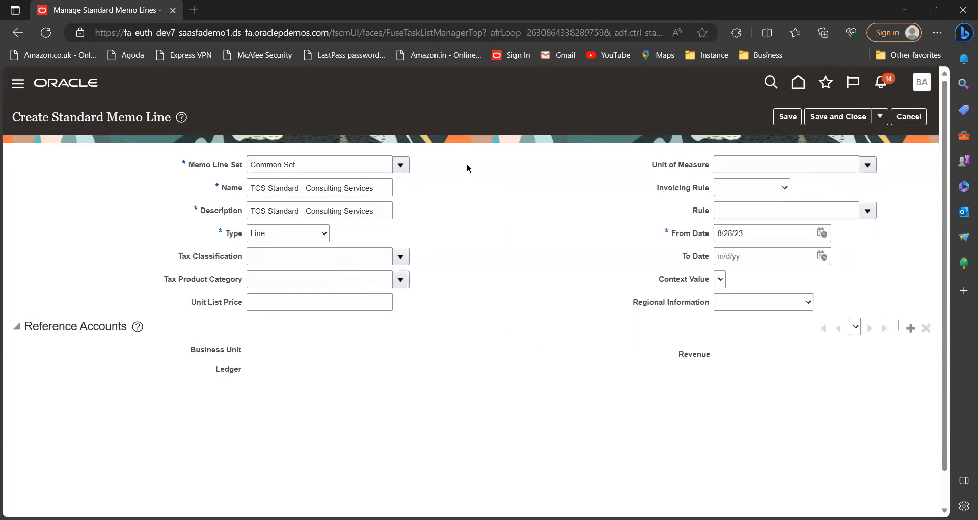
{"action": "left_click", "coordinate": [785, 188]}
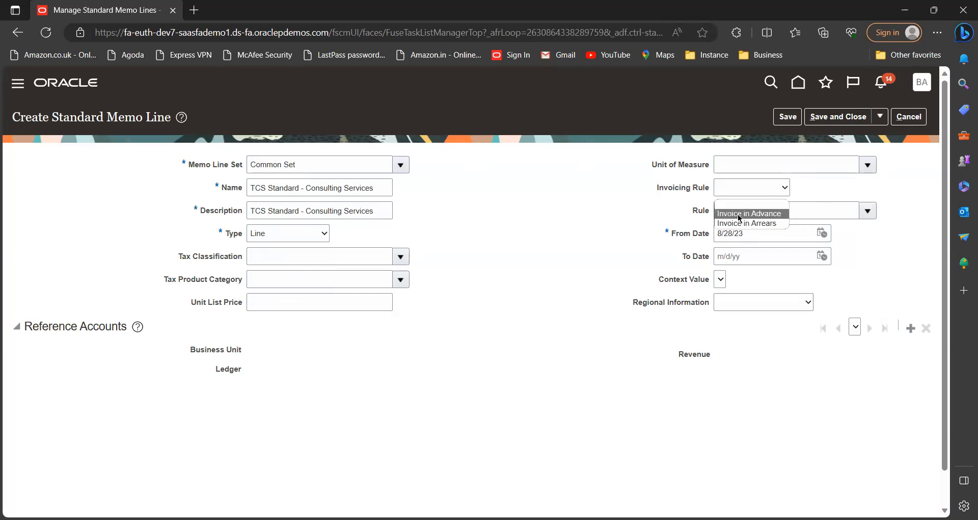
{"action": "left_click", "coordinate": [871, 235]}
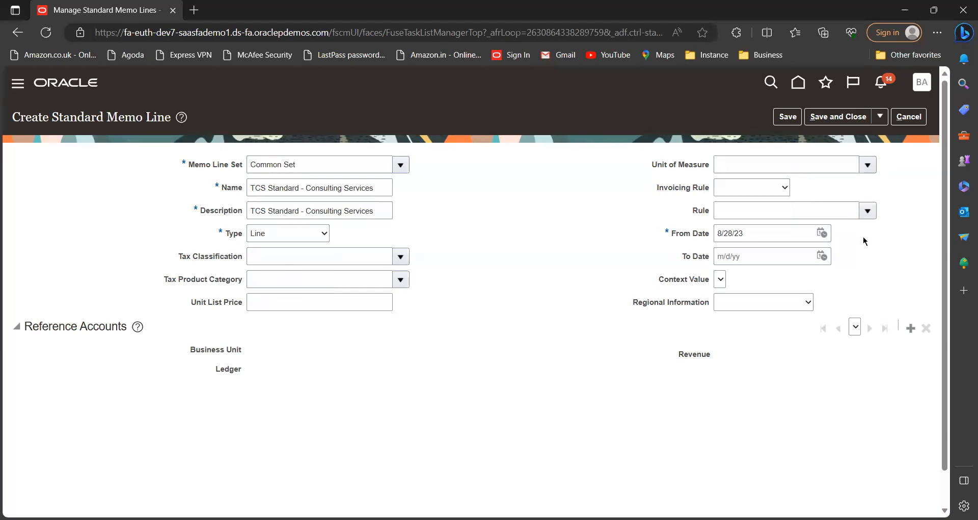
Set the memo line's From Date to 8/1/23.
{"action": "left_click", "coordinate": [822, 233]}
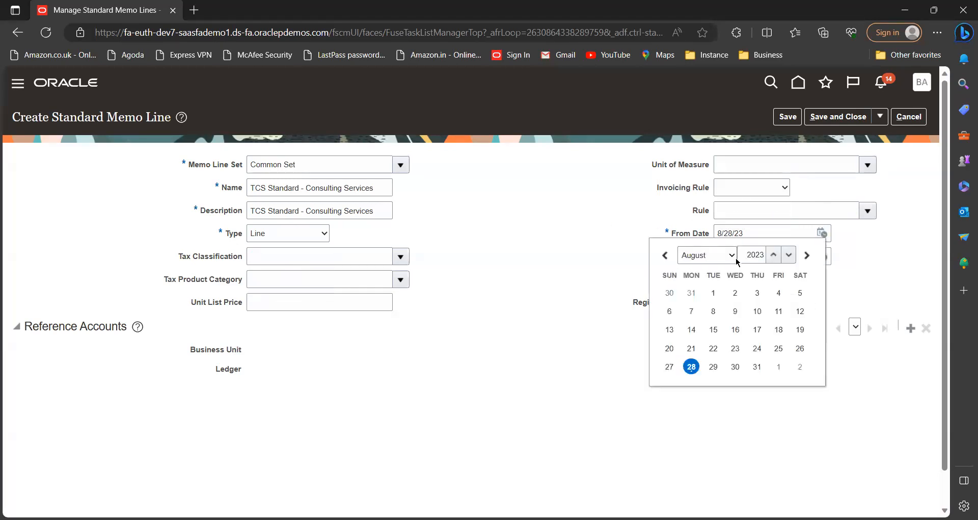
{"action": "left_click", "coordinate": [718, 298]}
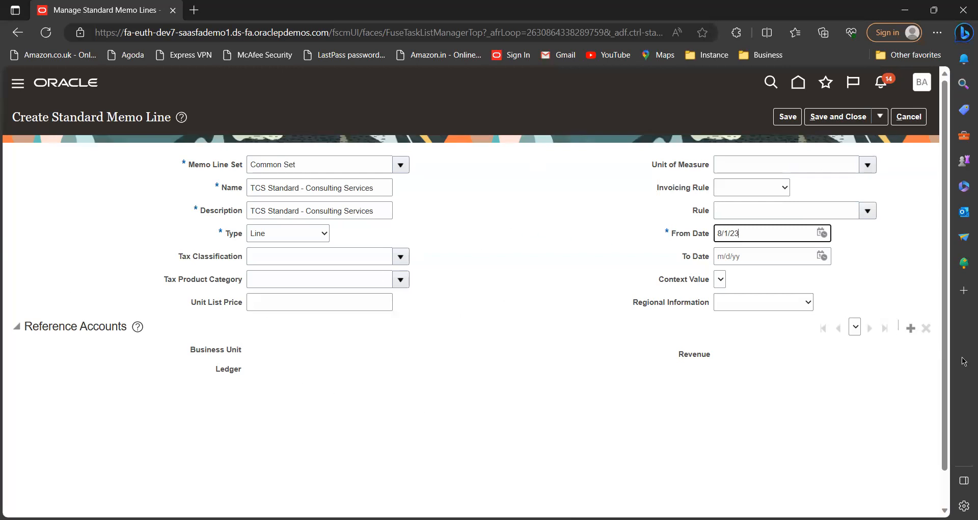
Start a new reference account, enter TCS as the business unit and open the business unit search.
{"action": "left_click", "coordinate": [911, 329]}
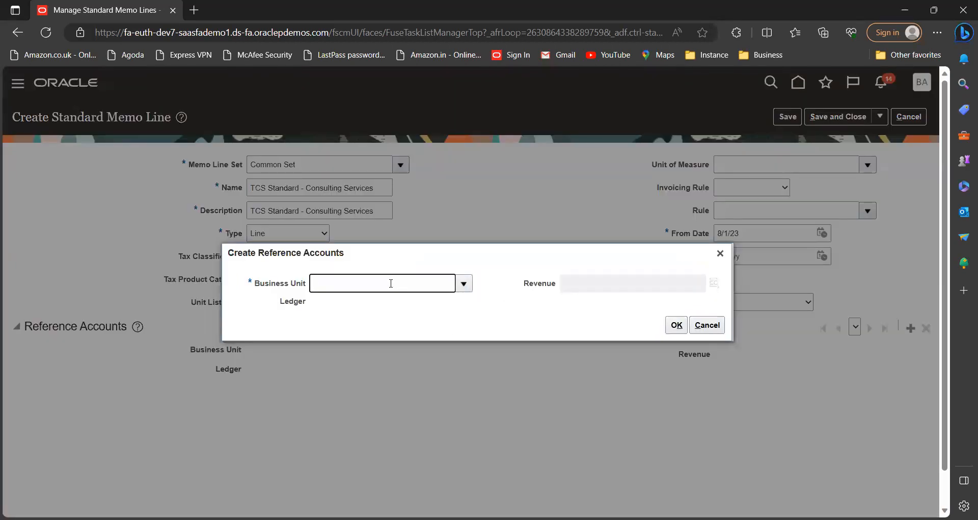
{"action": "type", "text": "tcs"}
{"action": "double_click", "coordinate": [318, 283]}
{"action": "left_click_drag", "start_coordinate": [331, 282], "coordinate": [278, 285]}
{"action": "key", "text": "Left"}
{"action": "key", "text": "ctrl+a"}
{"action": "type", "text": "TCS"}
{"action": "left_click", "coordinate": [465, 287]}
{"action": "left_click", "coordinate": [329, 495]}
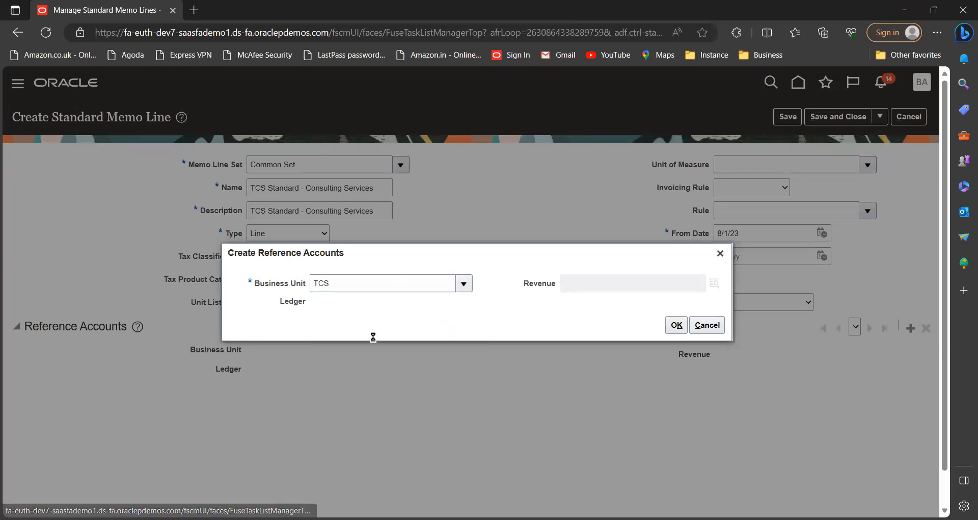
Search for business units whose name contains TCS and choose TCS MUMBAI BU for the reference account.
{"action": "left_click", "coordinate": [547, 252]}
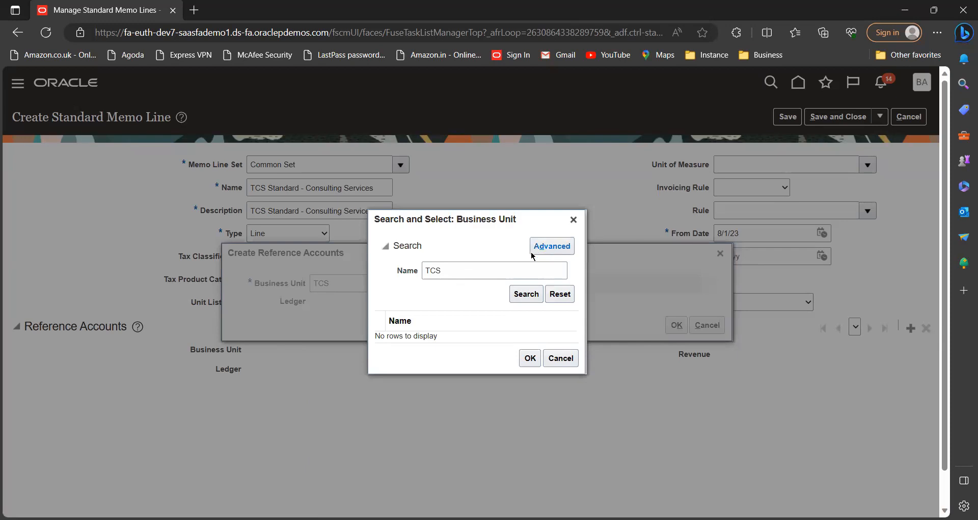
{"action": "left_click", "coordinate": [462, 280]}
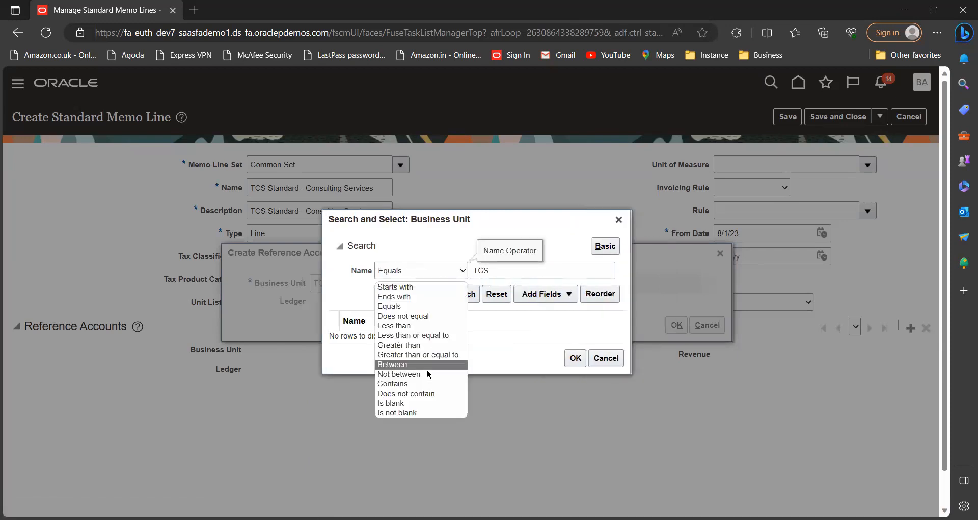
{"action": "left_click", "coordinate": [403, 384]}
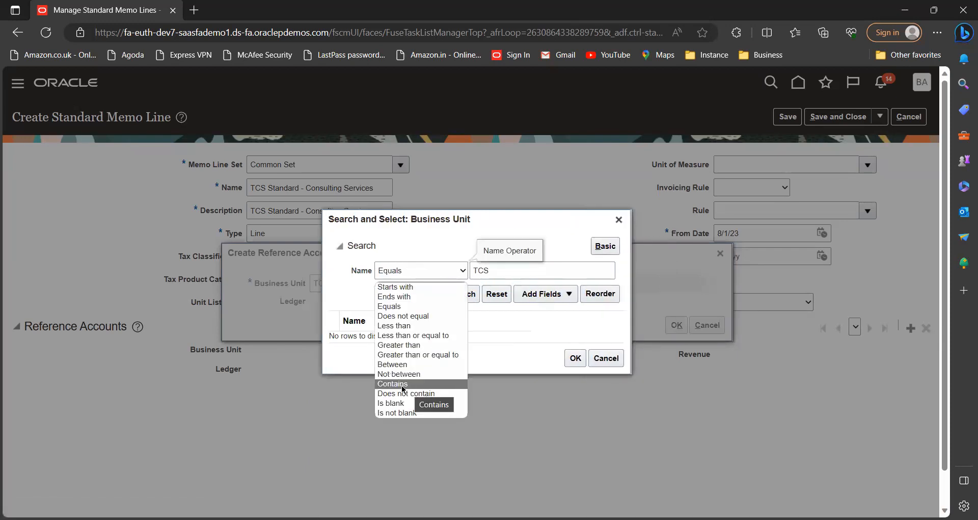
{"action": "left_click", "coordinate": [461, 295]}
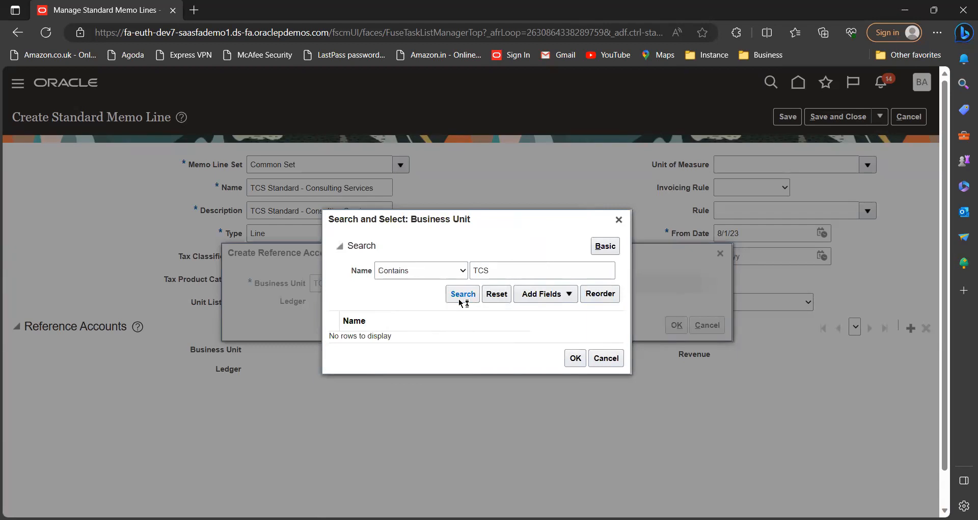
{"action": "left_click", "coordinate": [421, 335]}
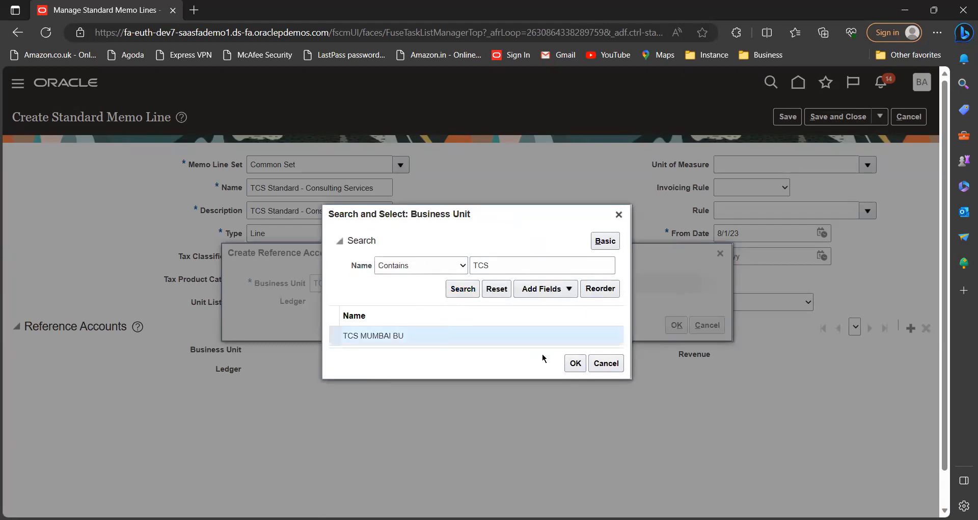
{"action": "left_click", "coordinate": [575, 363]}
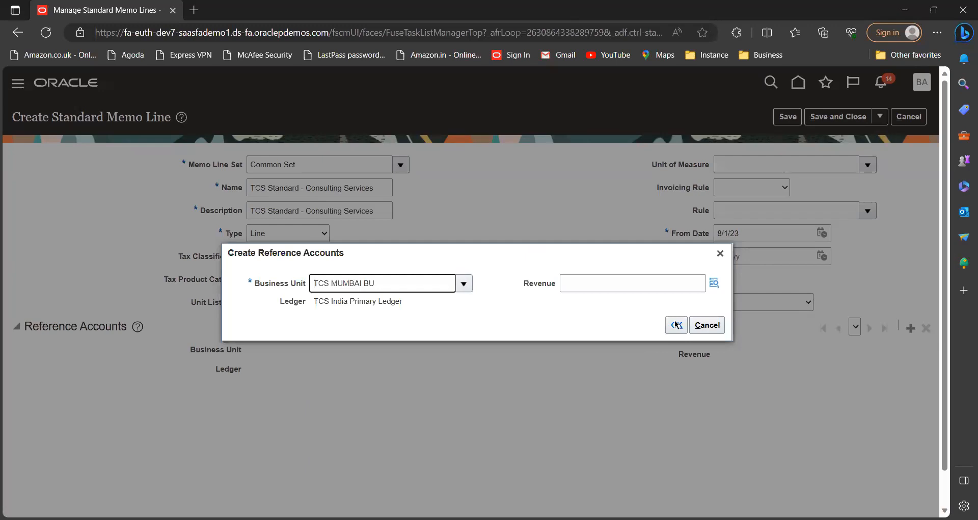
Open the Revenue account selection for the reference account and fill its segments using the Cash Account alias.
{"action": "left_click", "coordinate": [713, 287]}
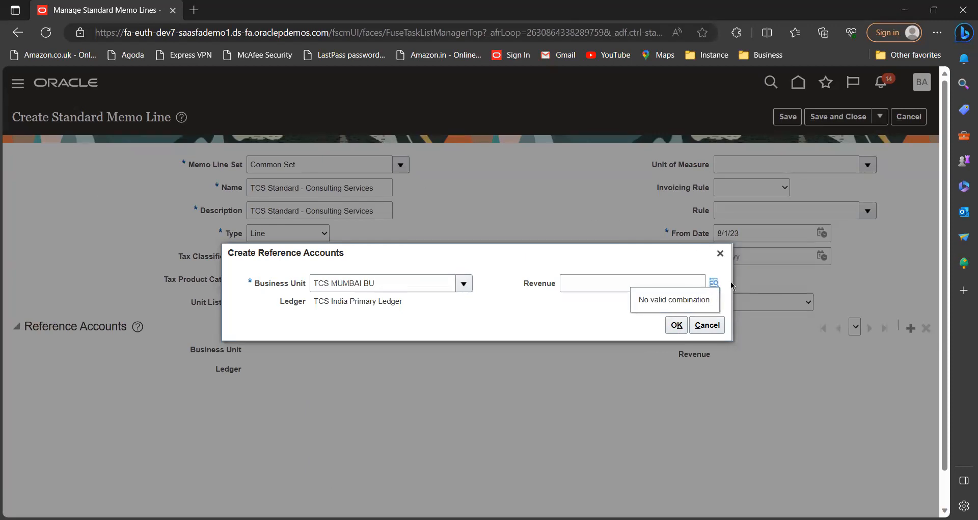
{"action": "left_click", "coordinate": [713, 284]}
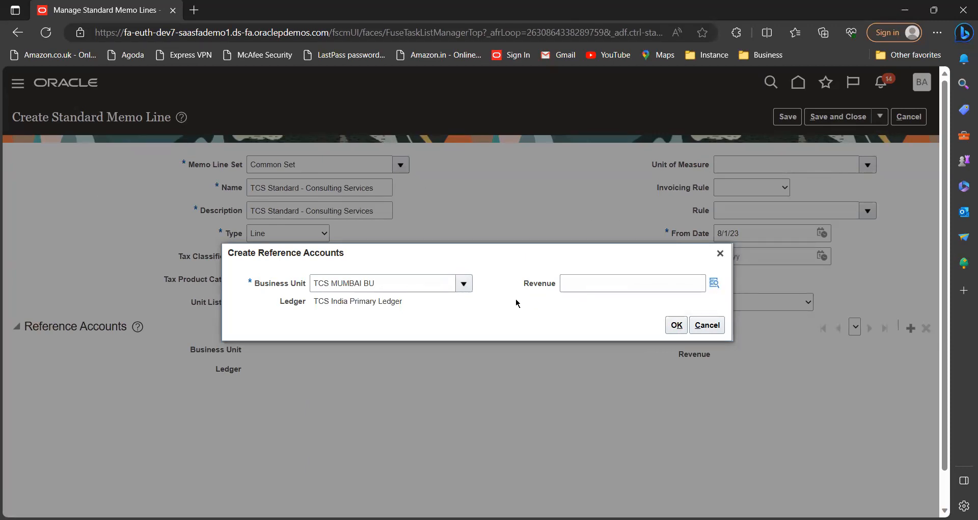
{"action": "left_click", "coordinate": [713, 286]}
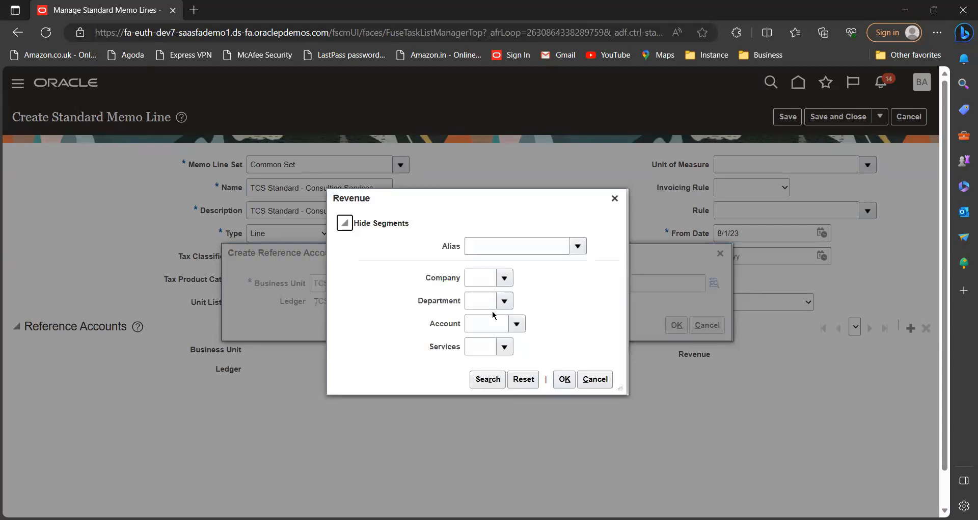
{"action": "left_click", "coordinate": [578, 247]}
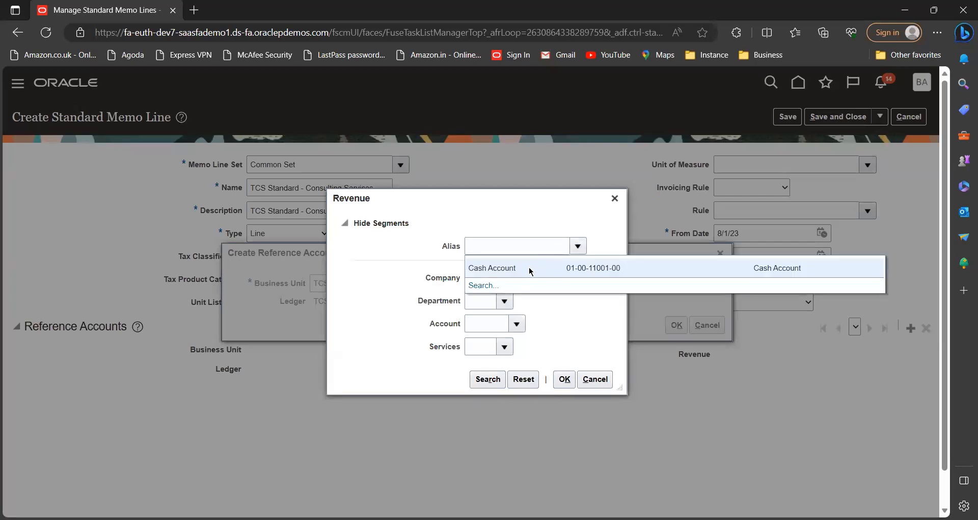
{"action": "left_click", "coordinate": [530, 269]}
{"action": "left_click_drag", "start_coordinate": [462, 196], "coordinate": [456, 246]}
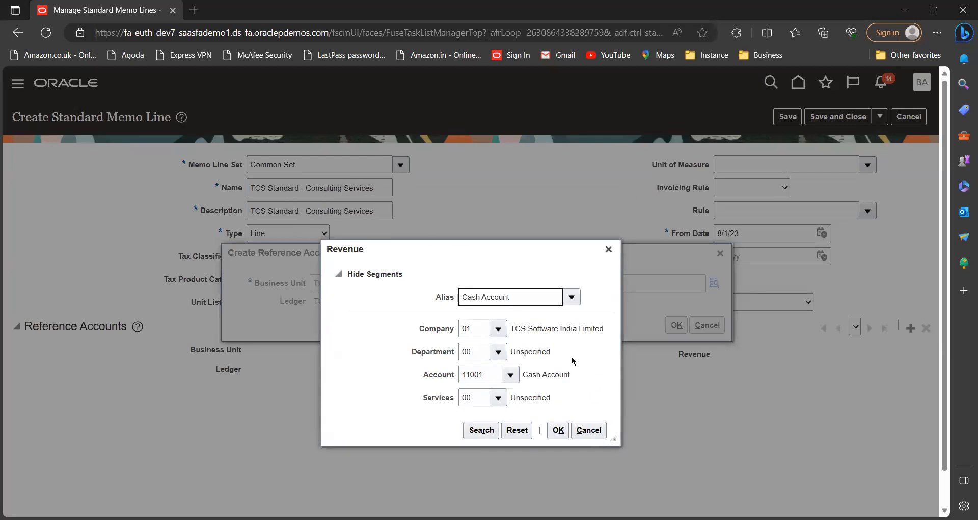
Search all values of the Account segment, matching any criterion and leaving the value blank.
{"action": "left_click", "coordinate": [510, 375]}
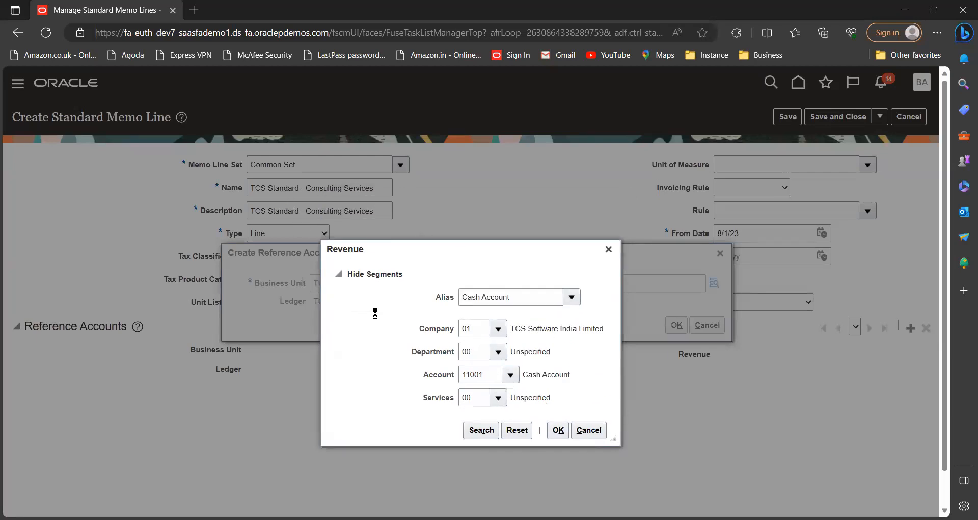
{"action": "scroll", "coordinate": [579, 250], "scroll_direction": "down", "scroll_amount": 1}
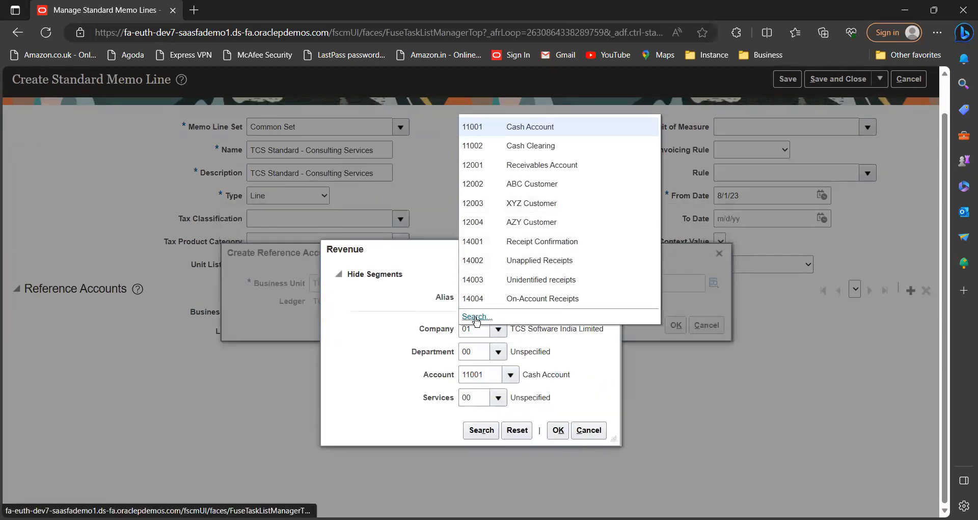
{"action": "left_click", "coordinate": [477, 316]}
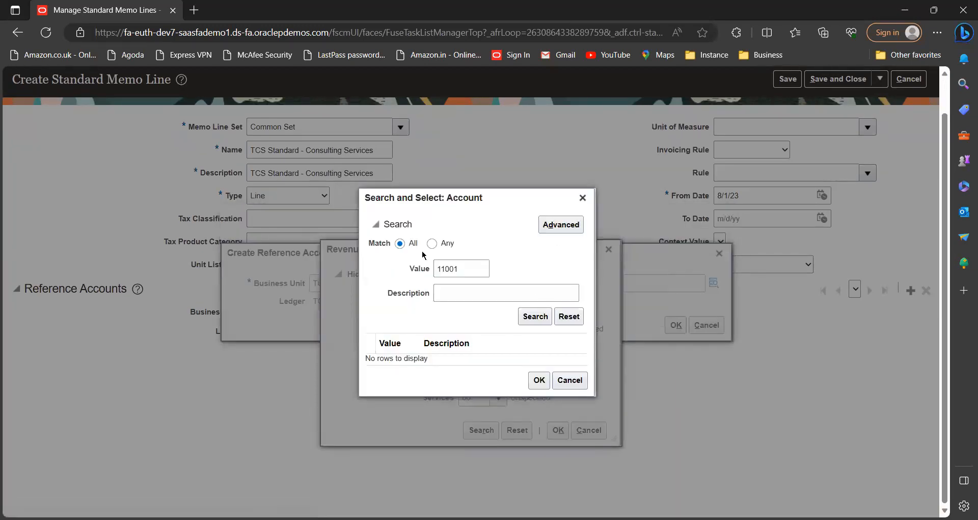
{"action": "left_click", "coordinate": [432, 244]}
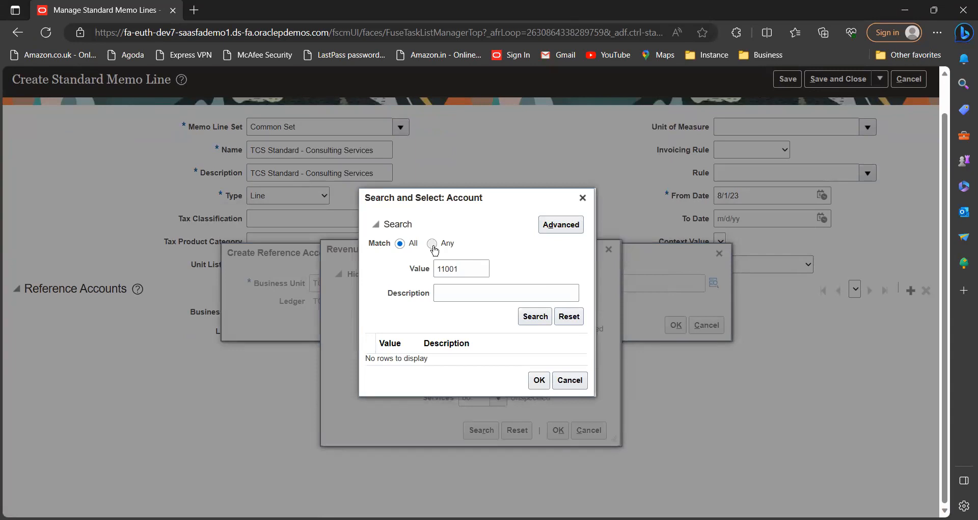
{"action": "double_click", "coordinate": [475, 269]}
{"action": "key", "text": "BackSpace"}
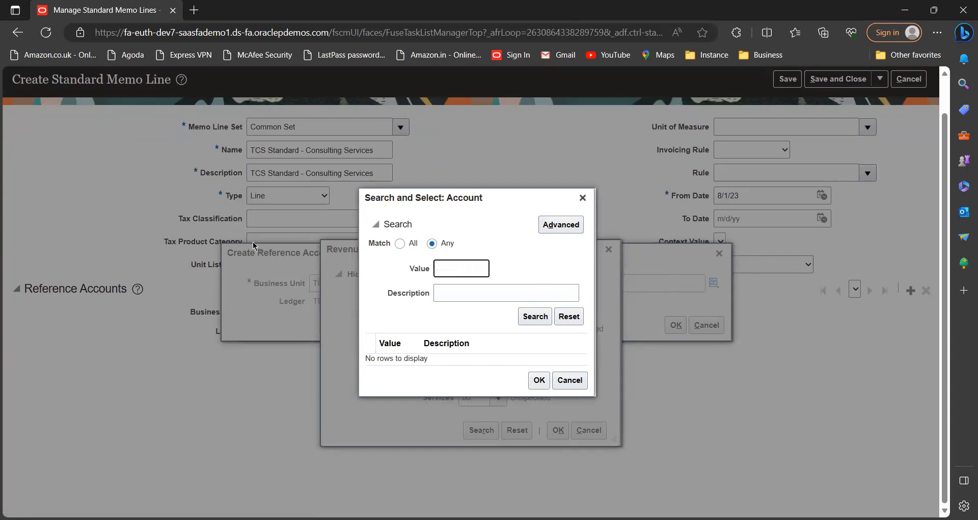
{"action": "left_click", "coordinate": [535, 316]}
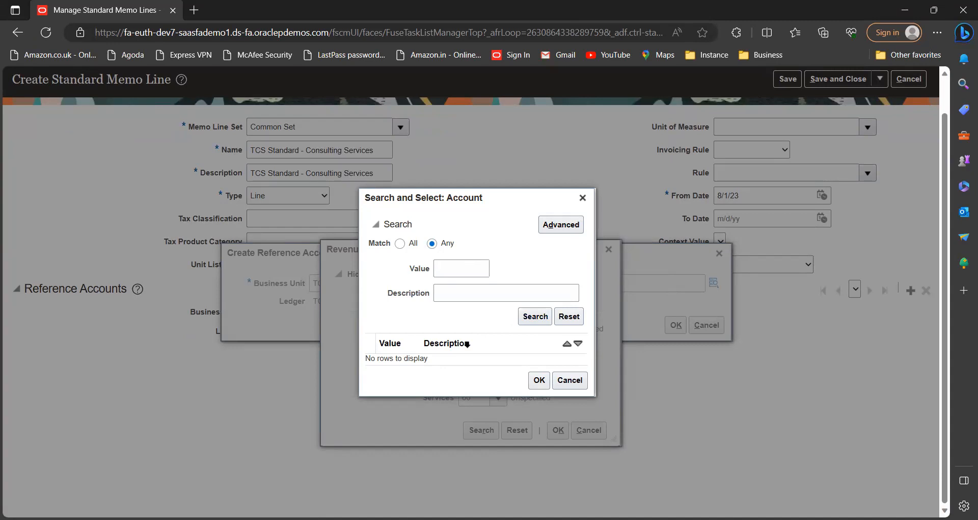
Choose account 41001 Implementation Project for the revenue combination and confirm the reference account.
{"action": "scroll", "coordinate": [480, 348], "scroll_direction": "down", "scroll_amount": 3}
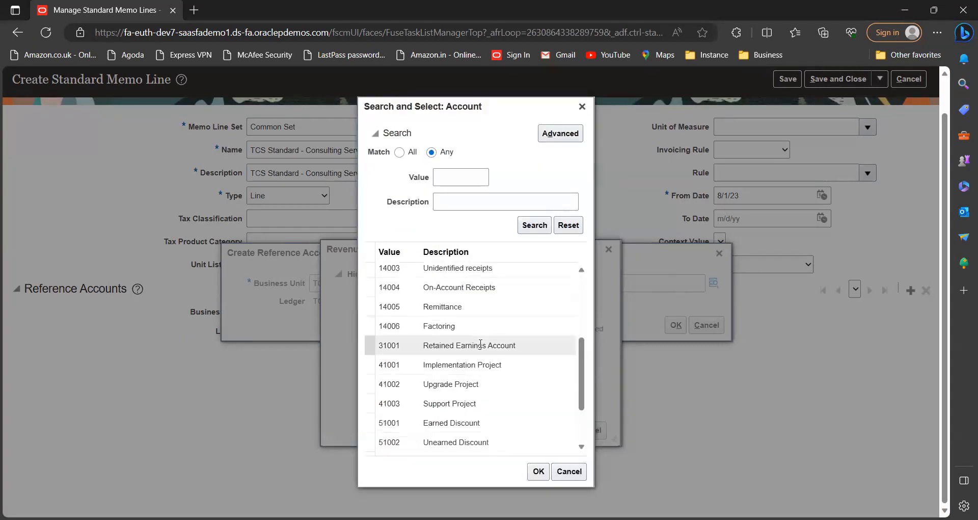
{"action": "scroll", "coordinate": [480, 347], "scroll_direction": "down", "scroll_amount": 2}
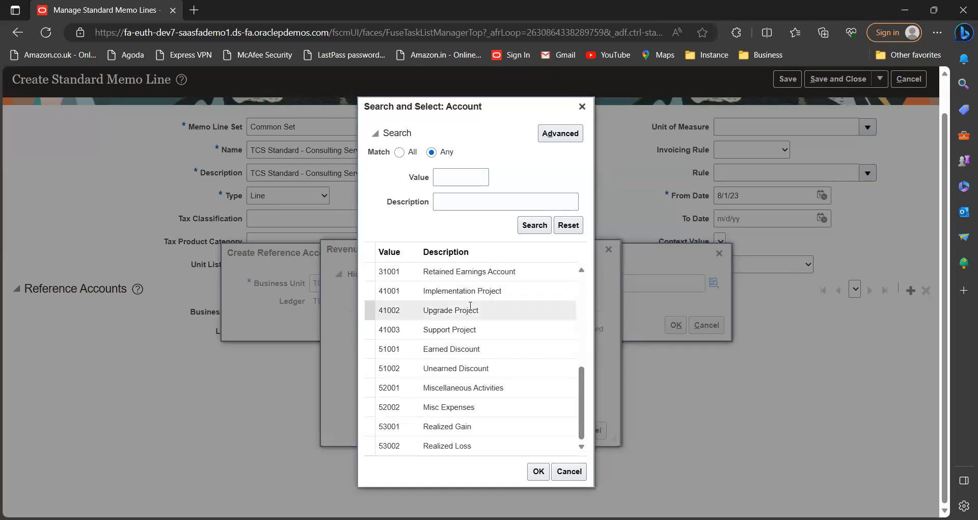
{"action": "scroll", "coordinate": [469, 306], "scroll_direction": "up", "scroll_amount": 2}
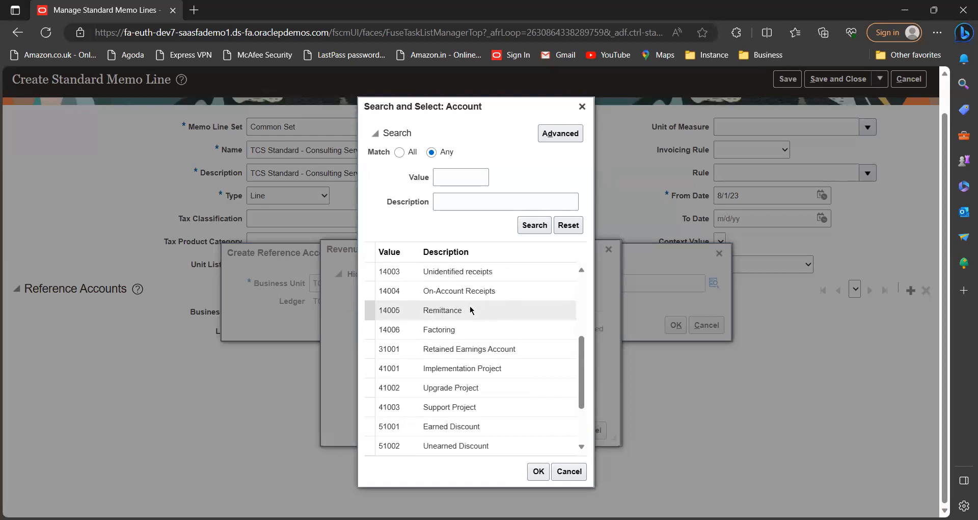
{"action": "left_click", "coordinate": [464, 368]}
{"action": "left_click", "coordinate": [539, 471]}
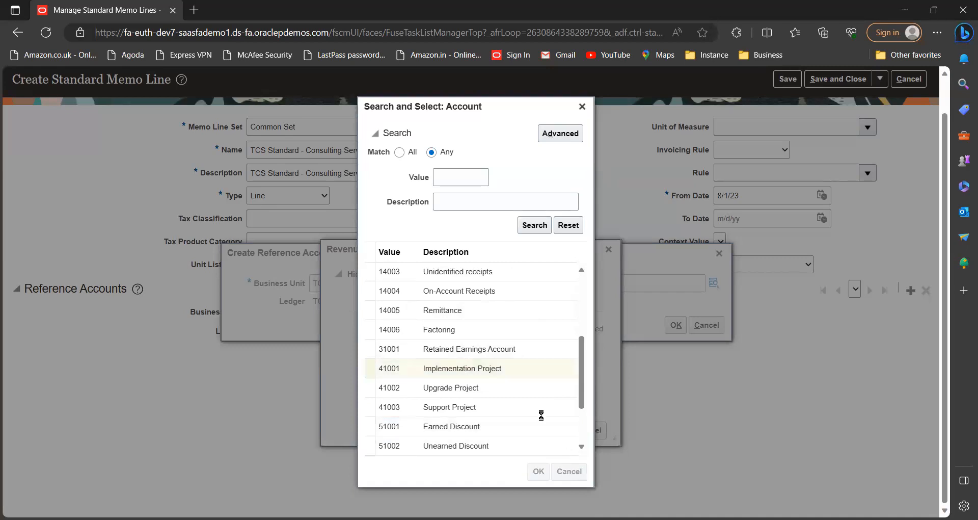
{"action": "left_click", "coordinate": [558, 429]}
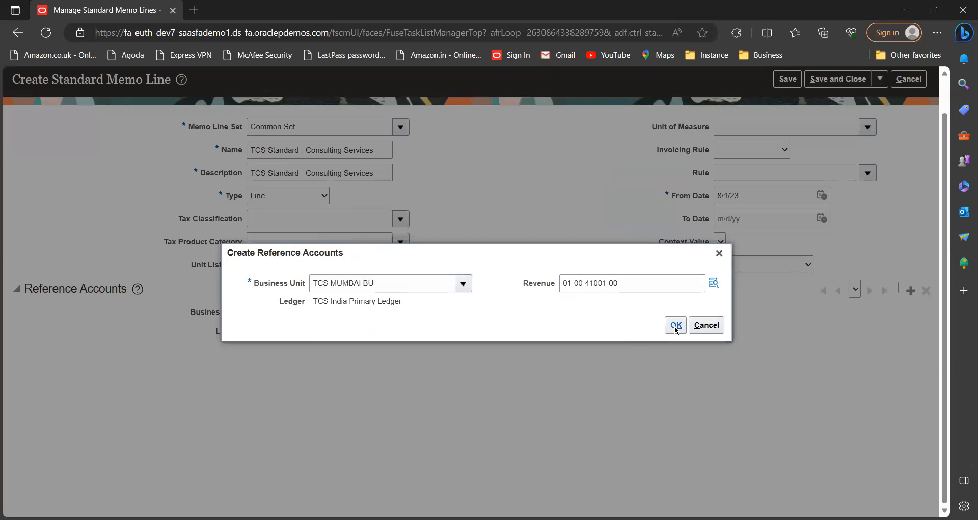
{"action": "left_click", "coordinate": [676, 324]}
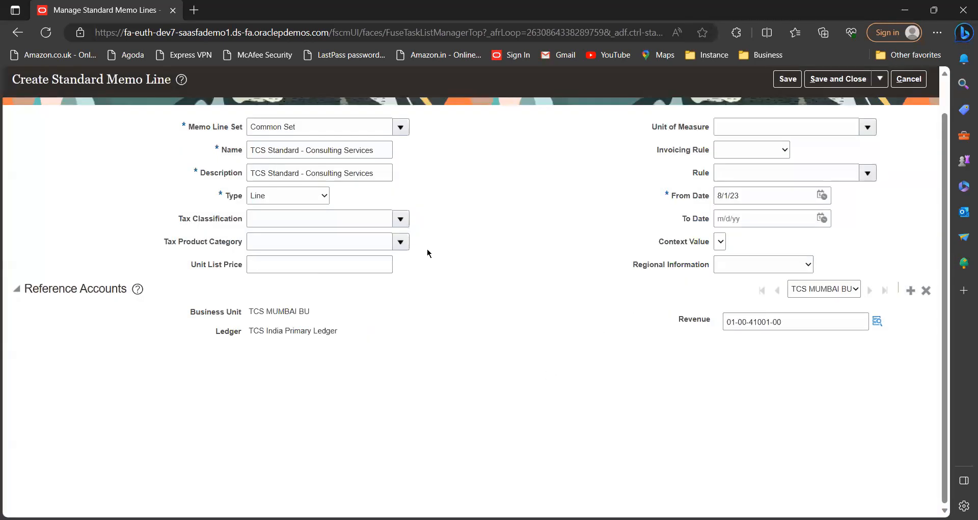
Save and close the standard memo line, and return to the Financials setup page.
{"action": "scroll", "coordinate": [427, 249], "scroll_direction": "up", "scroll_amount": 1}
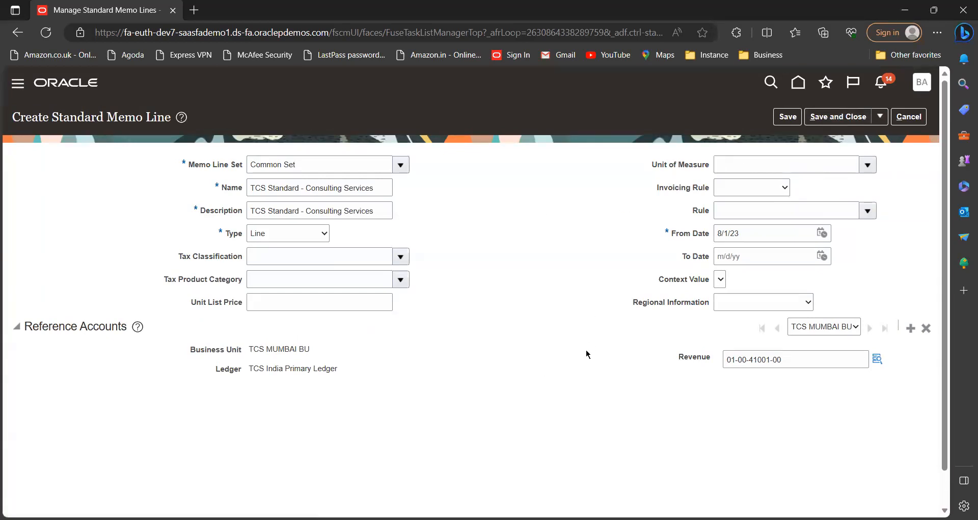
{"action": "left_click", "coordinate": [834, 120]}
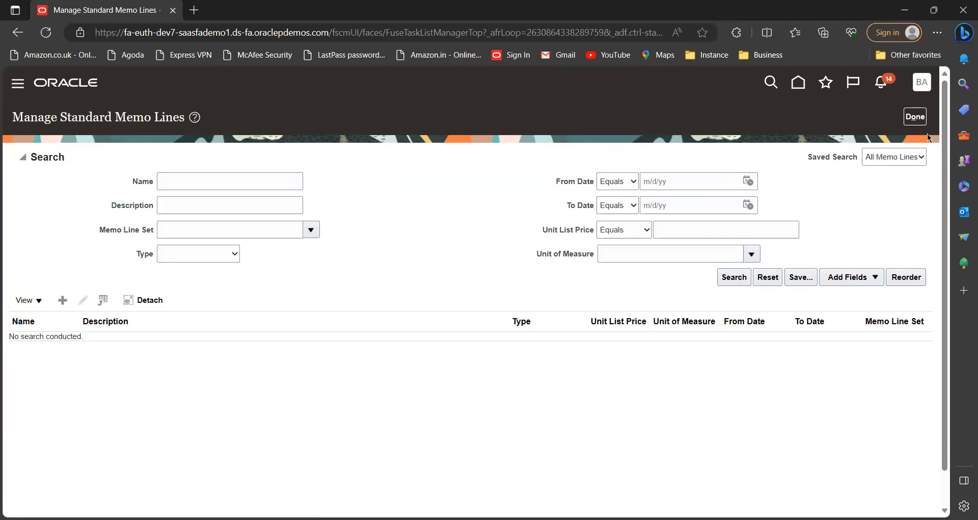
{"action": "left_click", "coordinate": [915, 116]}
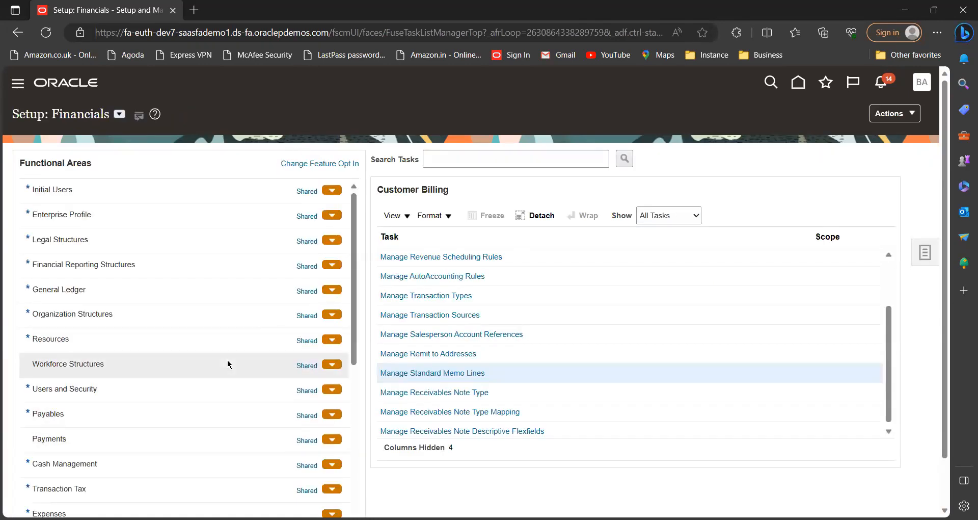
Open the Manage AutoAccounting Rules task in the Customer Billing functional area.
{"action": "scroll", "coordinate": [228, 364], "scroll_direction": "down", "scroll_amount": 1}
{"action": "scroll", "coordinate": [228, 364], "scroll_direction": "down", "scroll_amount": 3}
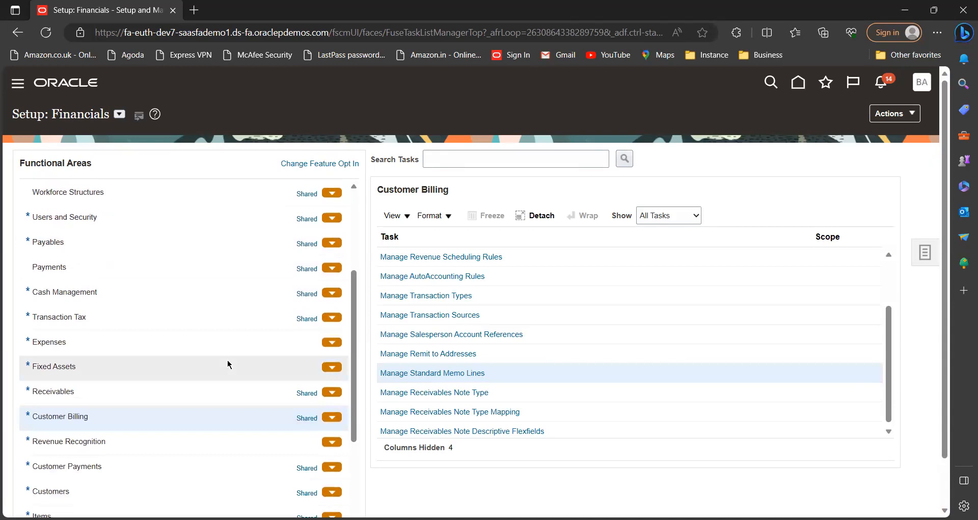
{"action": "left_click", "coordinate": [66, 391]}
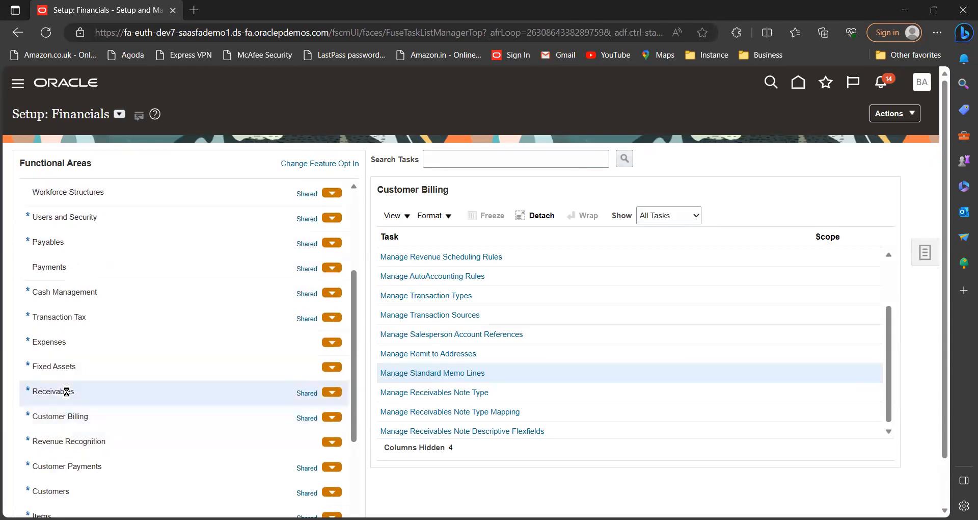
{"action": "left_click", "coordinate": [85, 412]}
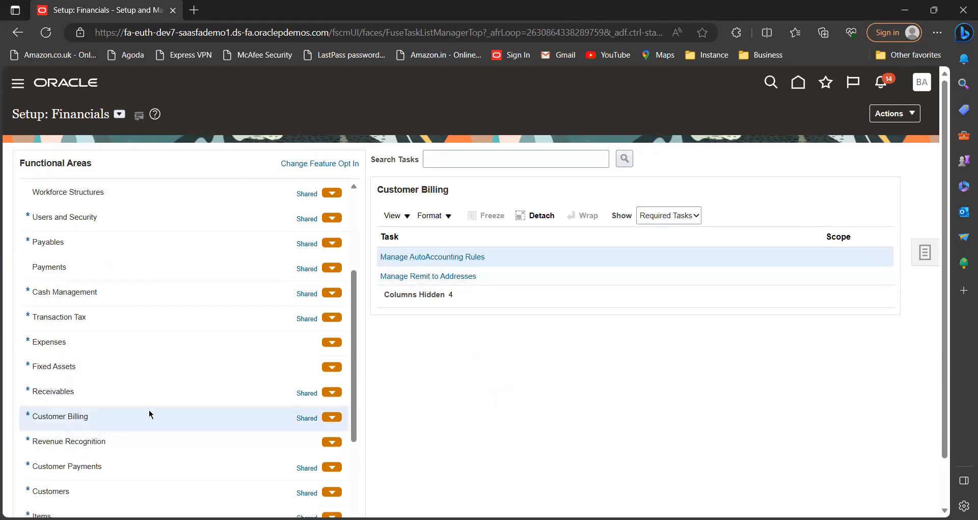
{"action": "left_click", "coordinate": [443, 258]}
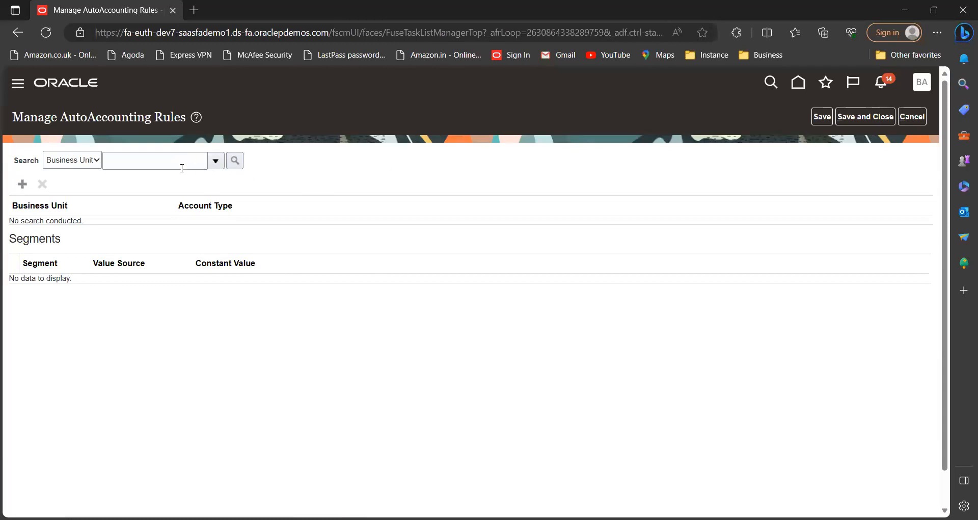
Search business units for TCS and choose TCS MUMBAI BU to find its AutoAccounting rules.
{"action": "left_click", "coordinate": [175, 159]}
{"action": "type", "text": "T"}
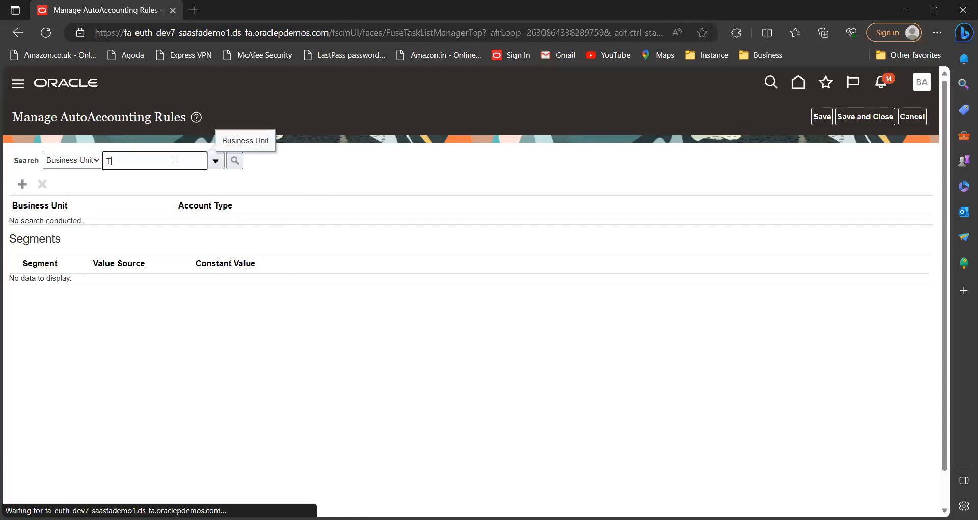
{"action": "type", "text": "CS"}
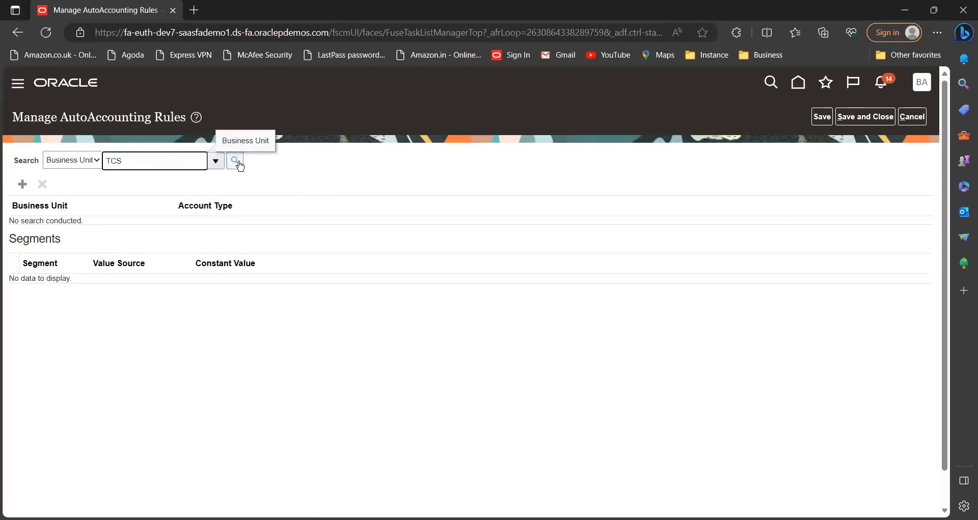
{"action": "left_click", "coordinate": [236, 162]}
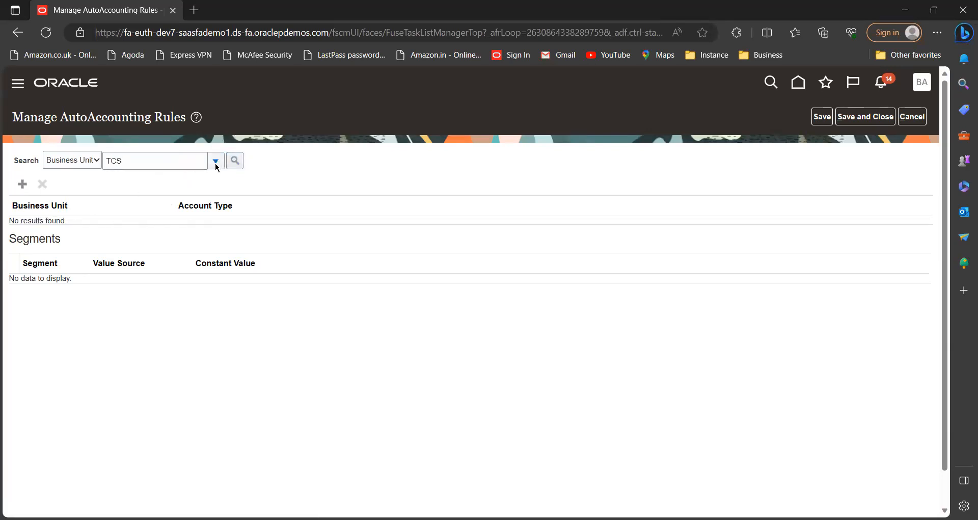
{"action": "left_click", "coordinate": [216, 164]}
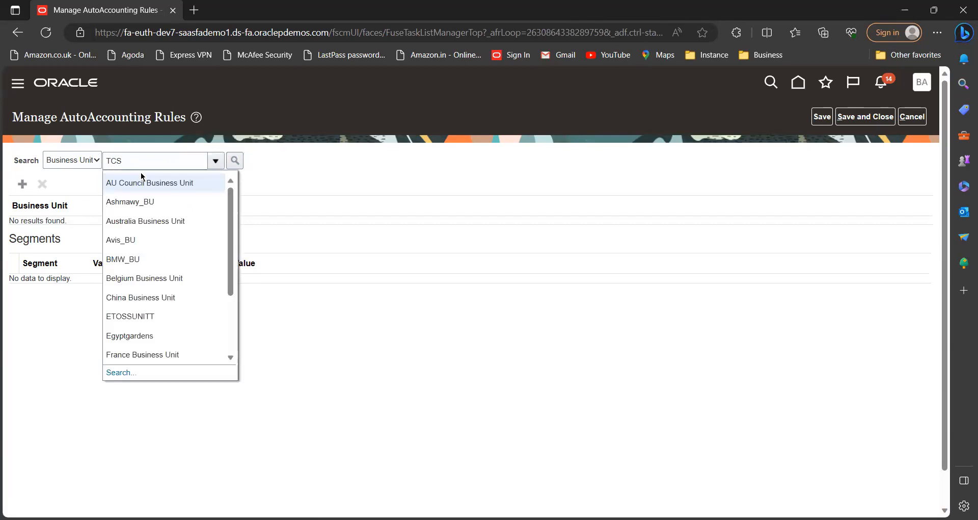
{"action": "left_click", "coordinate": [120, 372]}
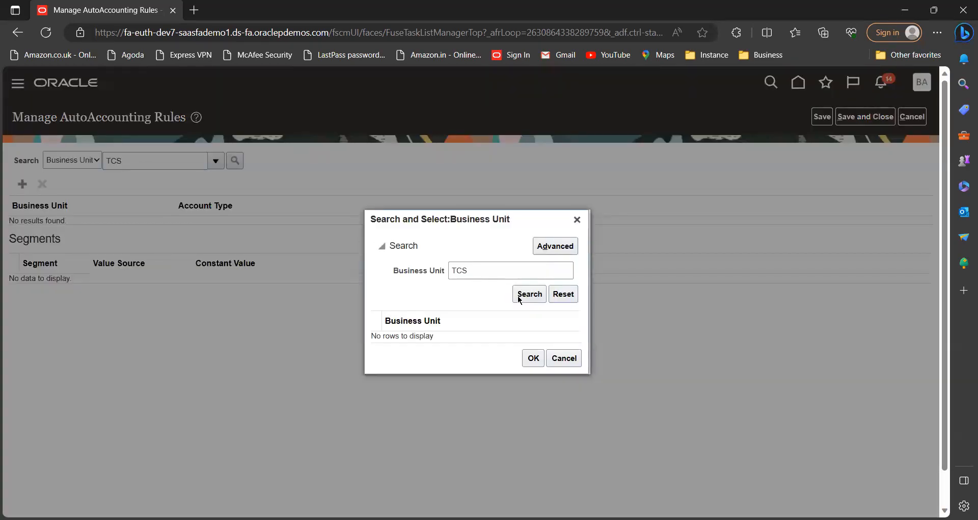
{"action": "left_click", "coordinate": [523, 300]}
{"action": "left_click", "coordinate": [428, 333]}
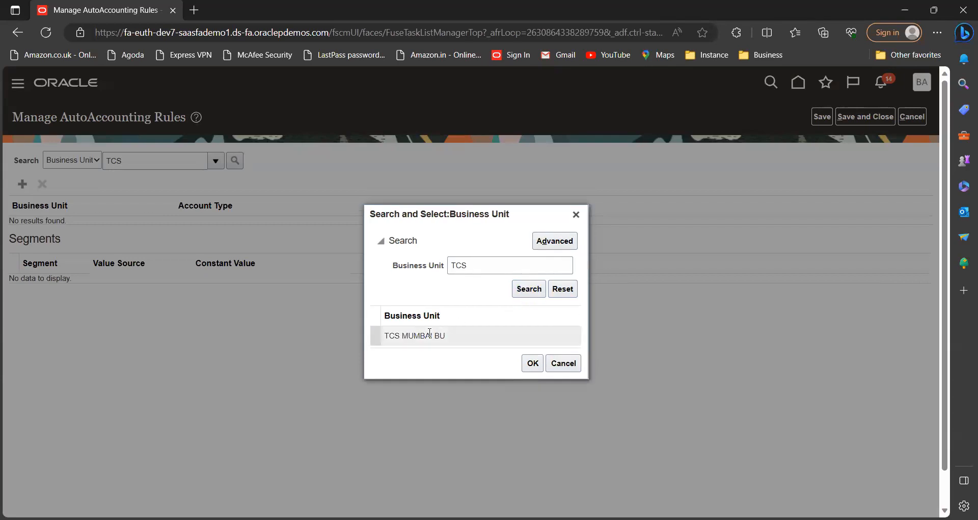
{"action": "left_click", "coordinate": [530, 363]}
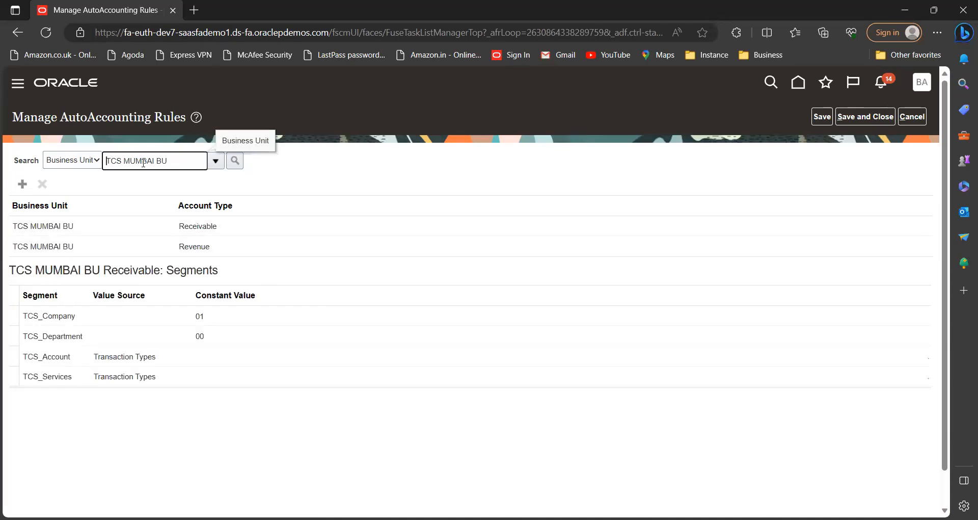
In the TCS MUMBAI BU Revenue rule, set the TCS_Account segment's value source to Standard Lines.
{"action": "left_click", "coordinate": [215, 248]}
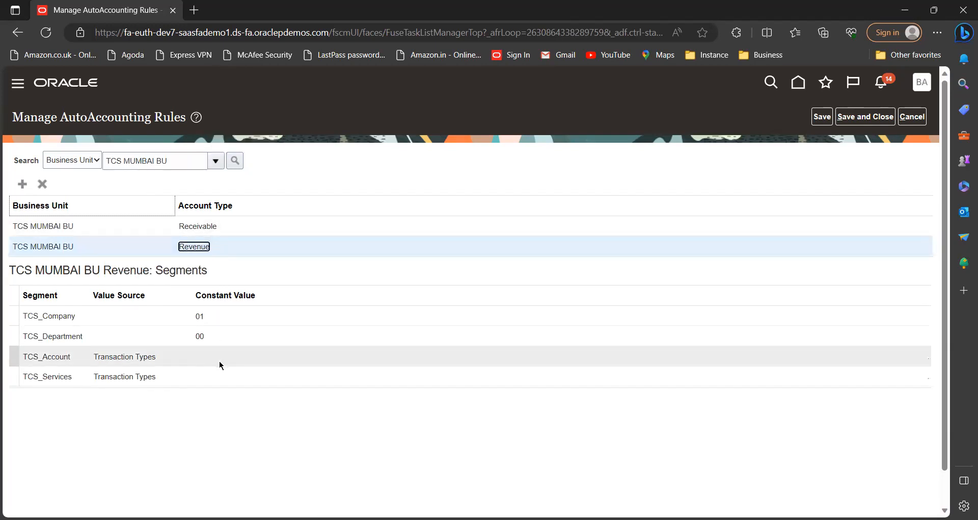
{"action": "double_click", "coordinate": [122, 357]}
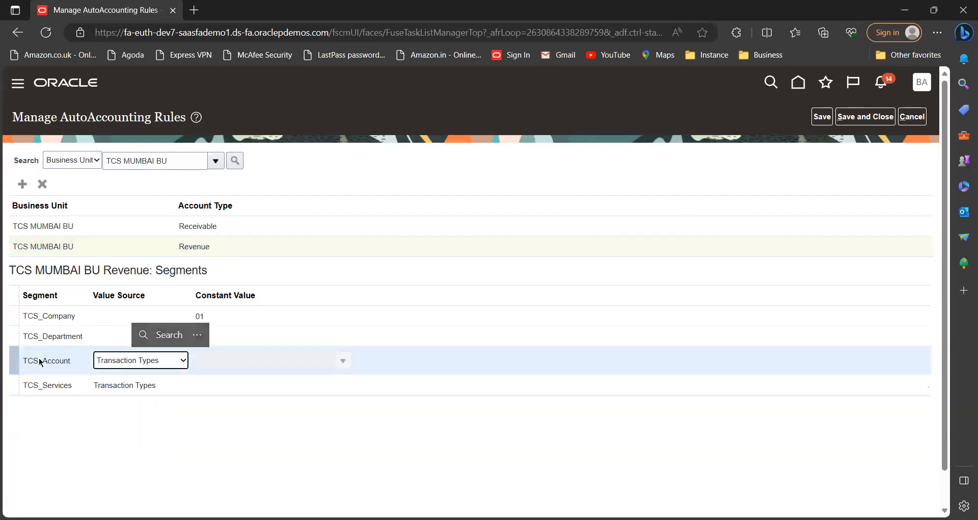
{"action": "left_click", "coordinate": [215, 448]}
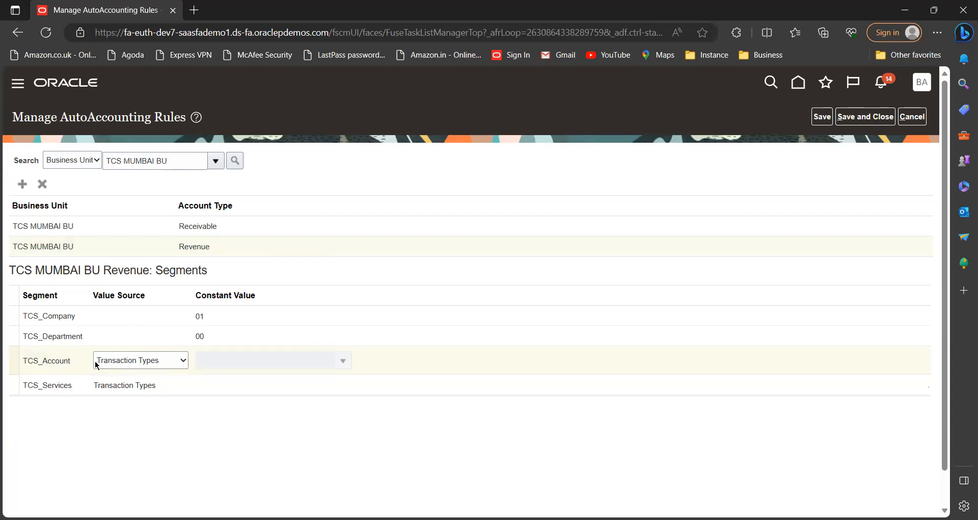
{"action": "left_click", "coordinate": [178, 359]}
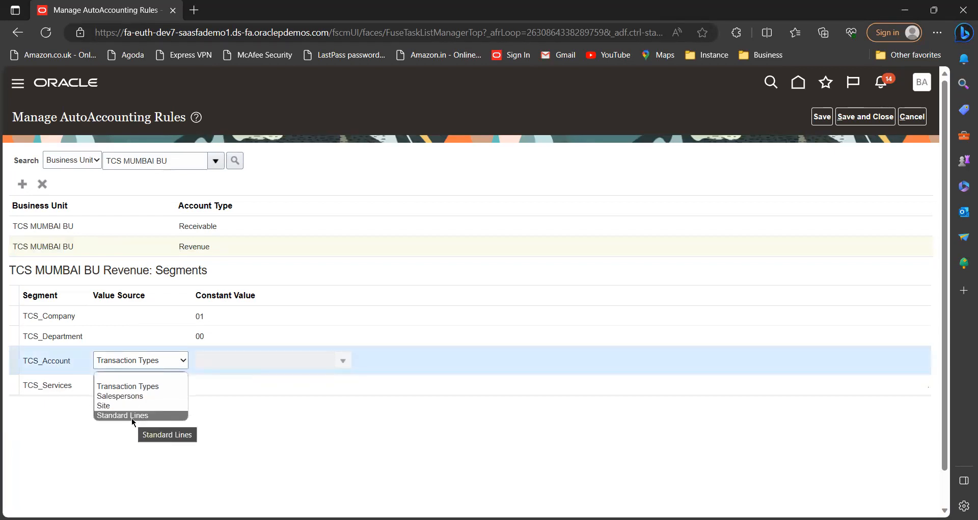
{"action": "left_click", "coordinate": [132, 416]}
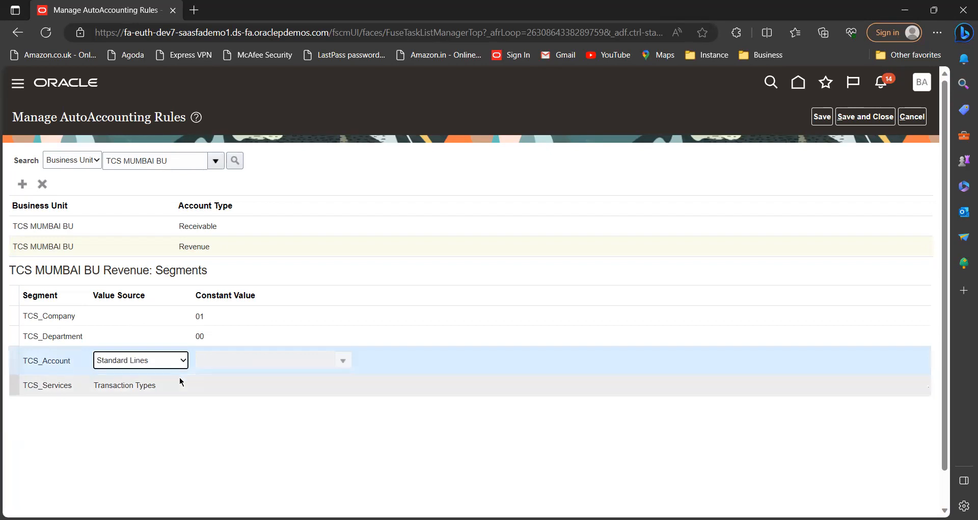
Set the TCS_Services segment's value source to Standard Lines, then save and close the AutoAccounting rules.
{"action": "left_click", "coordinate": [171, 388]}
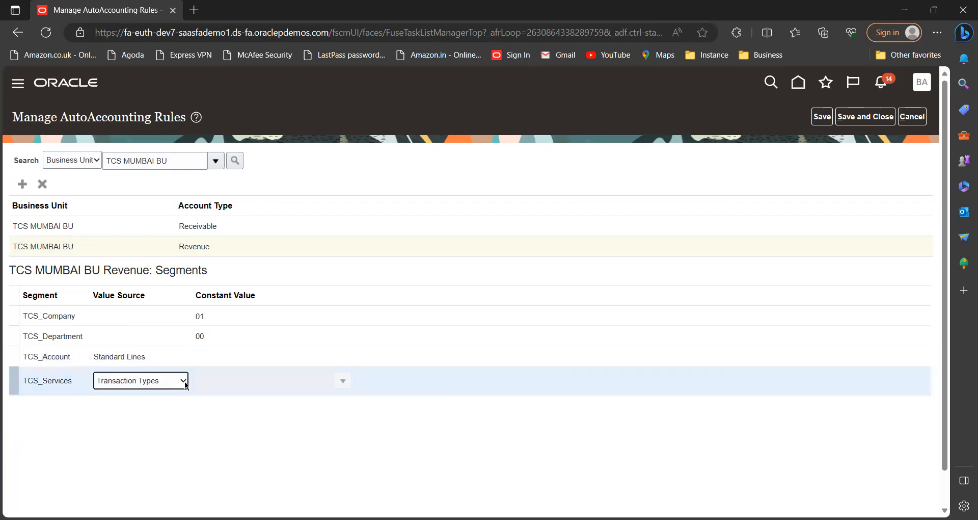
{"action": "left_click", "coordinate": [186, 386]}
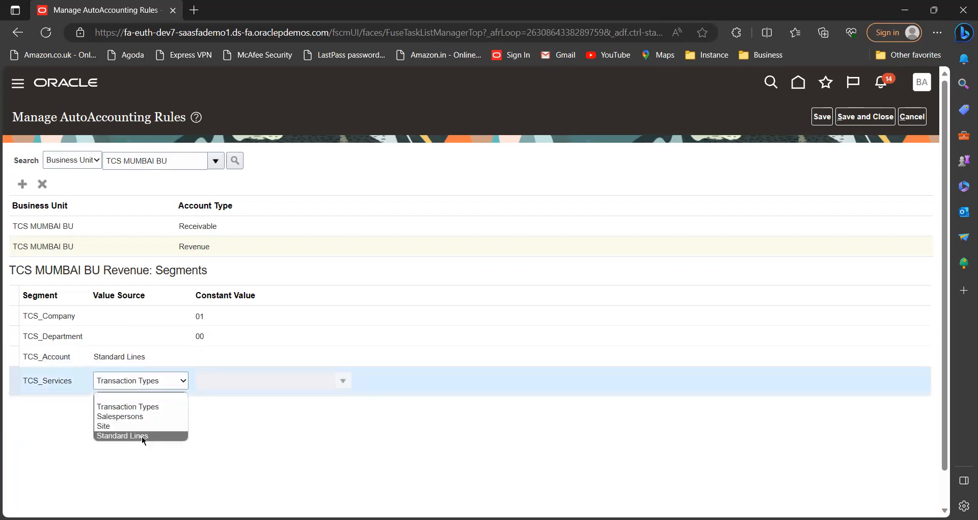
{"action": "left_click", "coordinate": [142, 436]}
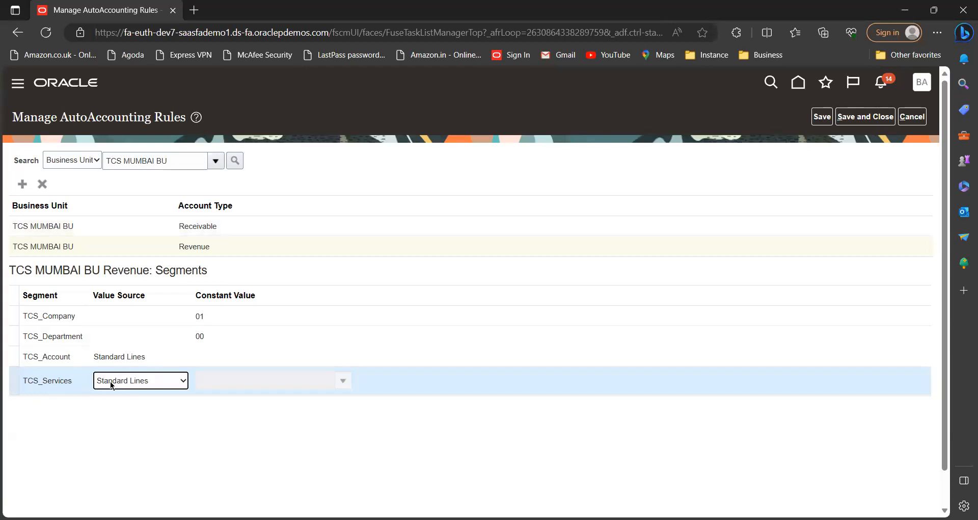
{"action": "left_click", "coordinate": [858, 118]}
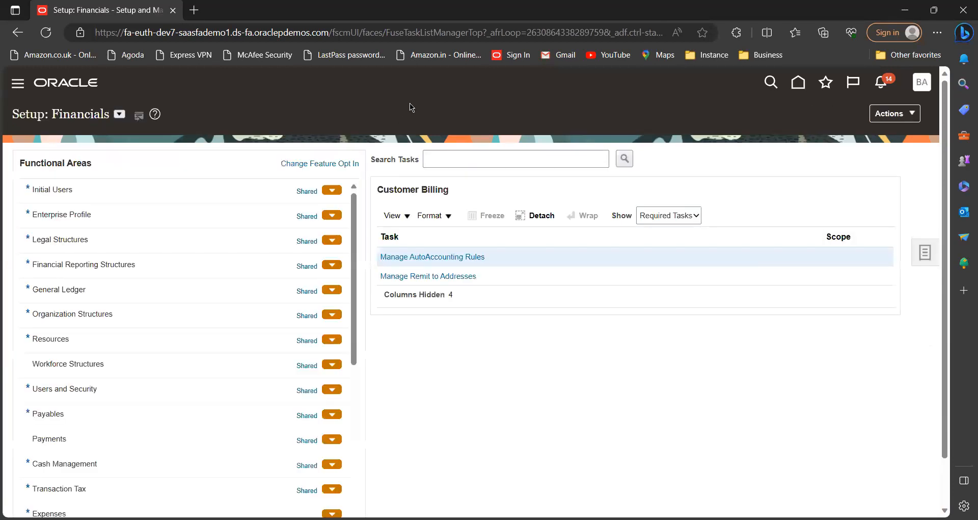
Go from the home page to Receivables Billing and start creating a new transaction.
{"action": "left_click", "coordinate": [800, 91]}
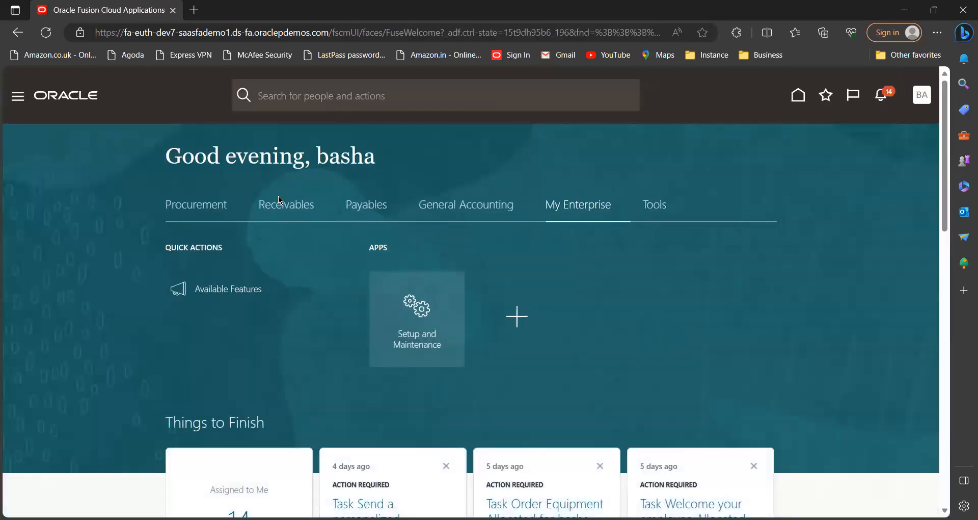
{"action": "left_click", "coordinate": [279, 207]}
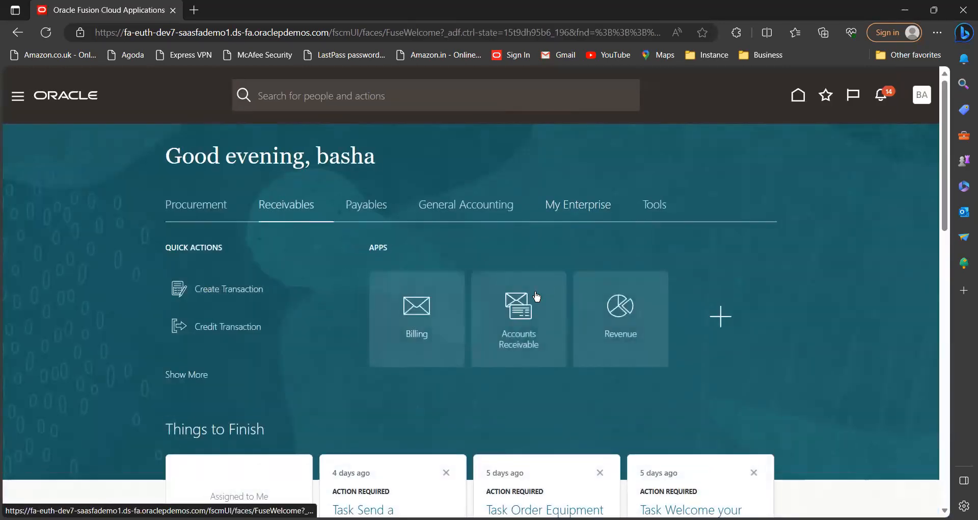
{"action": "left_click", "coordinate": [403, 310]}
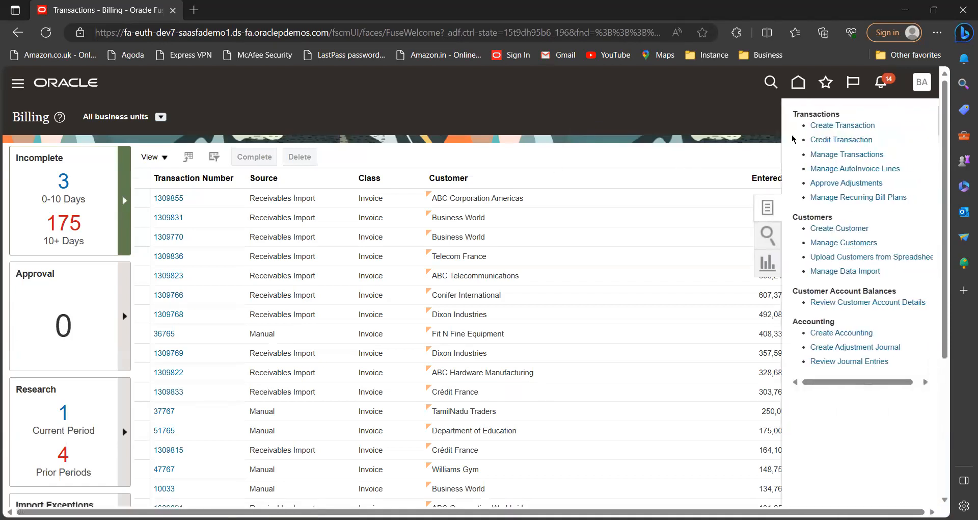
{"action": "left_click", "coordinate": [822, 125]}
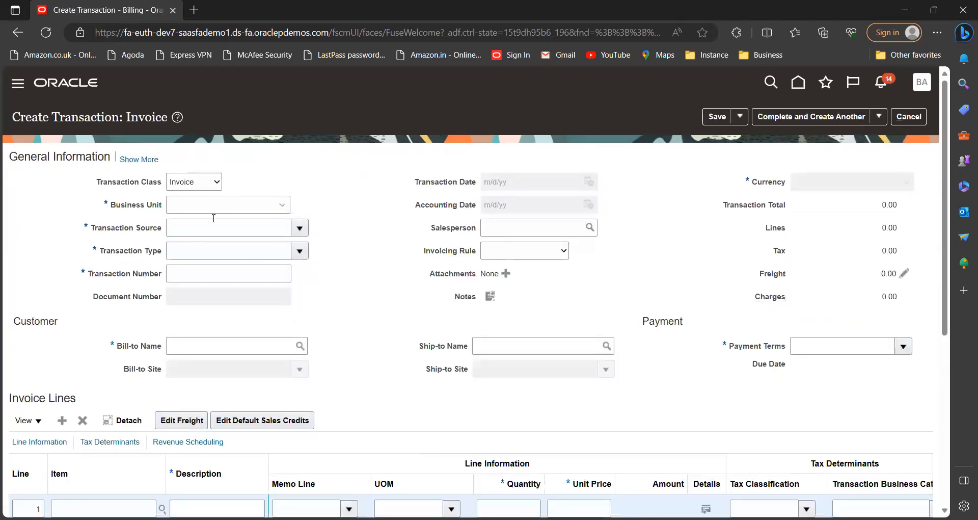
Set the invoice's business unit to TCS MUMBAI BU and its transaction source to TCS Transaction Source.
{"action": "left_click", "coordinate": [235, 204]}
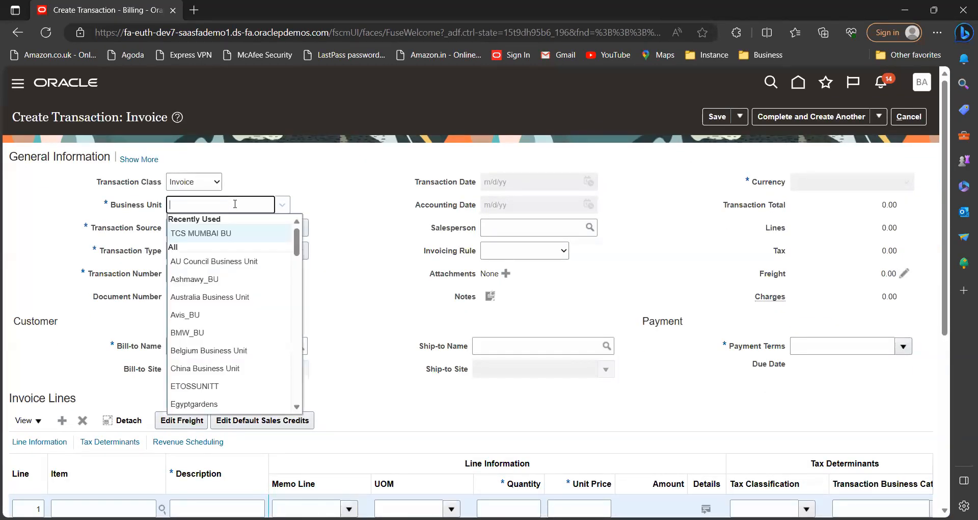
{"action": "left_click", "coordinate": [219, 232]}
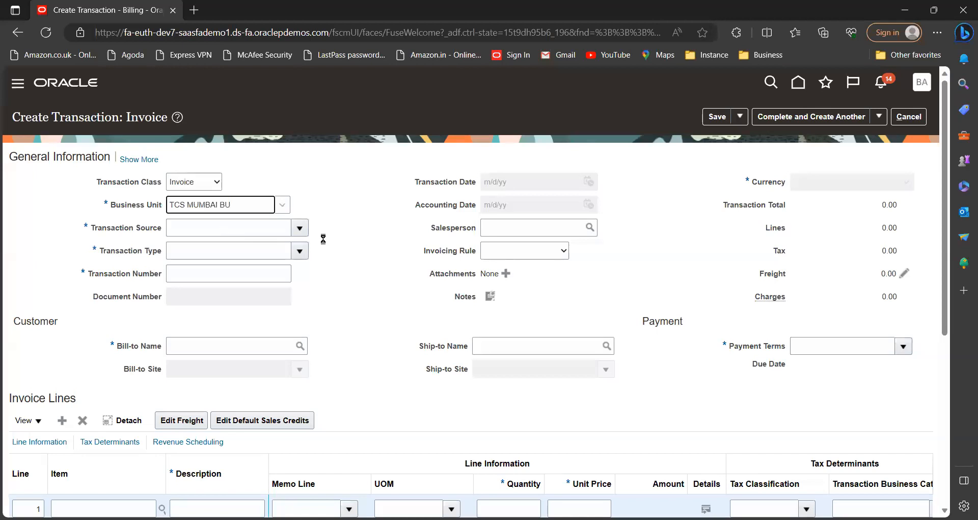
{"action": "left_click", "coordinate": [258, 228]}
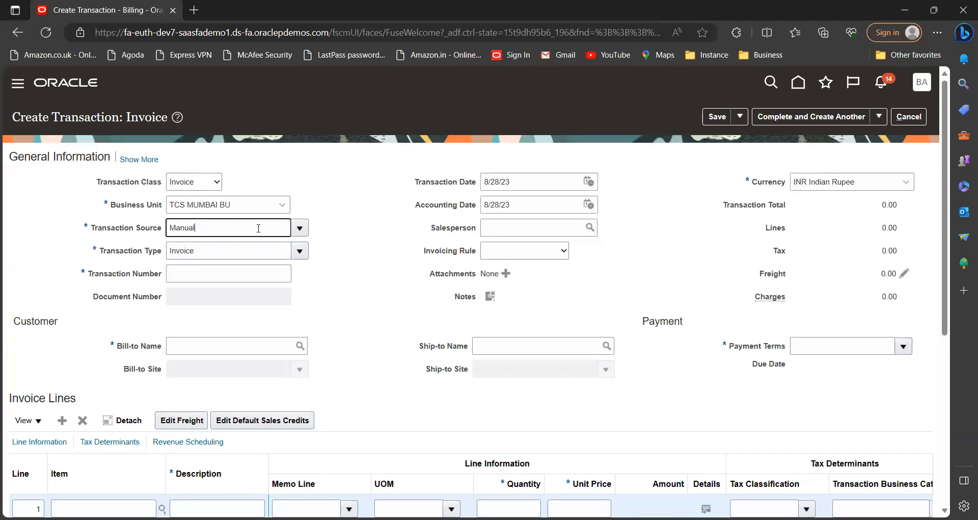
{"action": "left_click", "coordinate": [300, 228]}
{"action": "scroll", "coordinate": [318, 328], "scroll_direction": "down", "scroll_amount": 3}
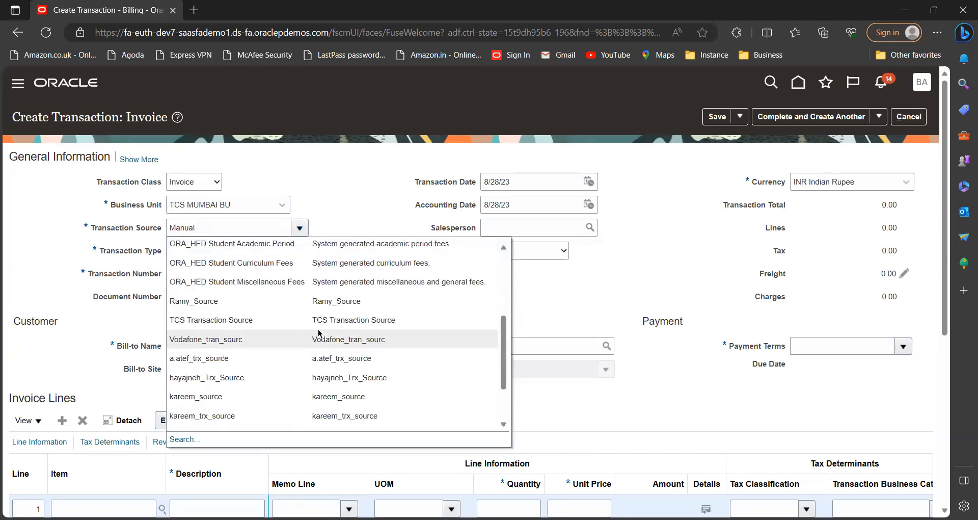
{"action": "scroll", "coordinate": [318, 334], "scroll_direction": "down", "scroll_amount": 5}
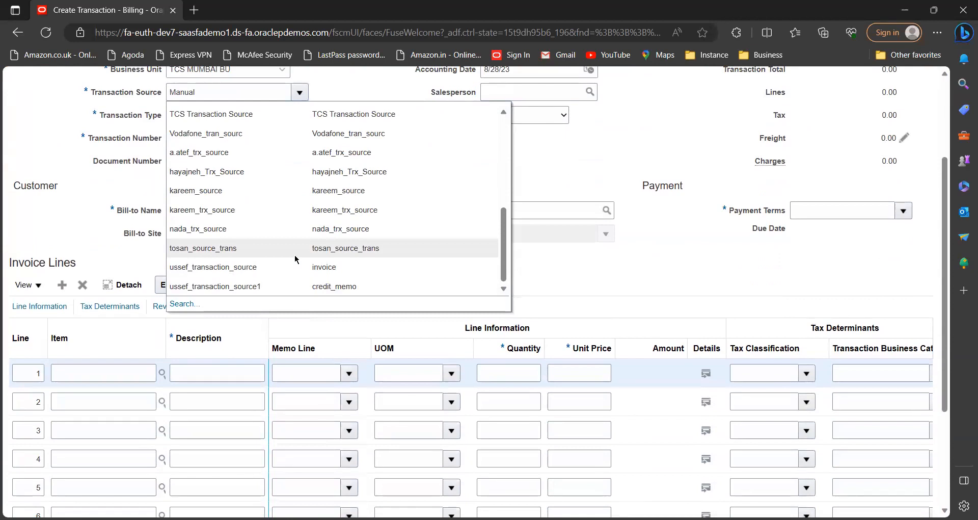
{"action": "scroll", "coordinate": [295, 259], "scroll_direction": "up", "scroll_amount": 2}
{"action": "left_click", "coordinate": [339, 196]}
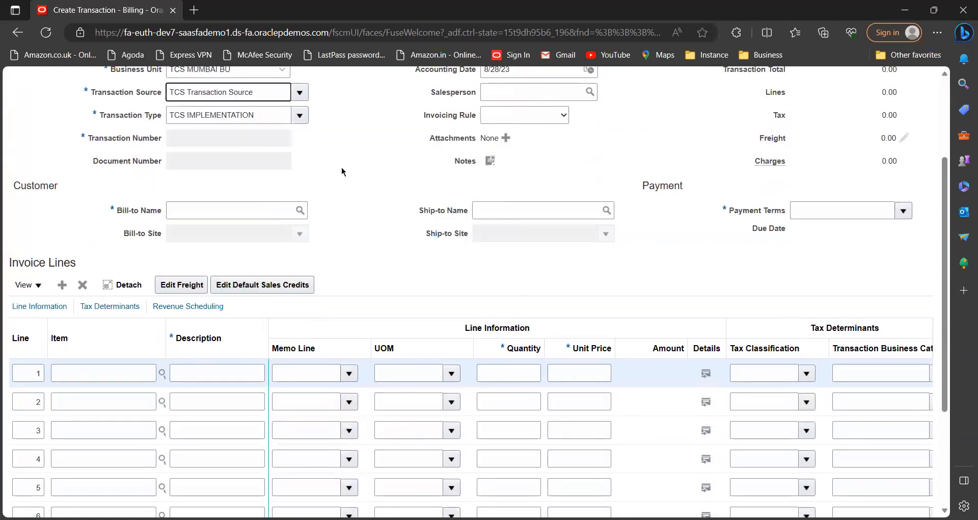
Search bill-to customers for TCS and choose TCS VODAPHONE CUSTOMER as the invoice's bill-to name.
{"action": "scroll", "coordinate": [341, 167], "scroll_direction": "up", "scroll_amount": 1}
{"action": "left_click", "coordinate": [300, 279]}
{"action": "left_click", "coordinate": [418, 232]}
{"action": "type", "text": "TCS"}
{"action": "left_click", "coordinate": [675, 332]}
{"action": "left_click", "coordinate": [353, 393]}
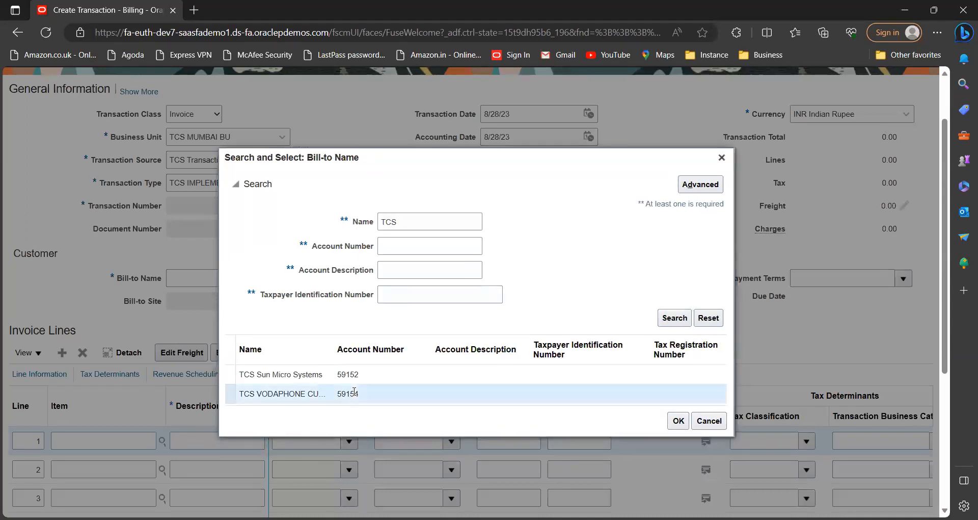
{"action": "left_click", "coordinate": [677, 421]}
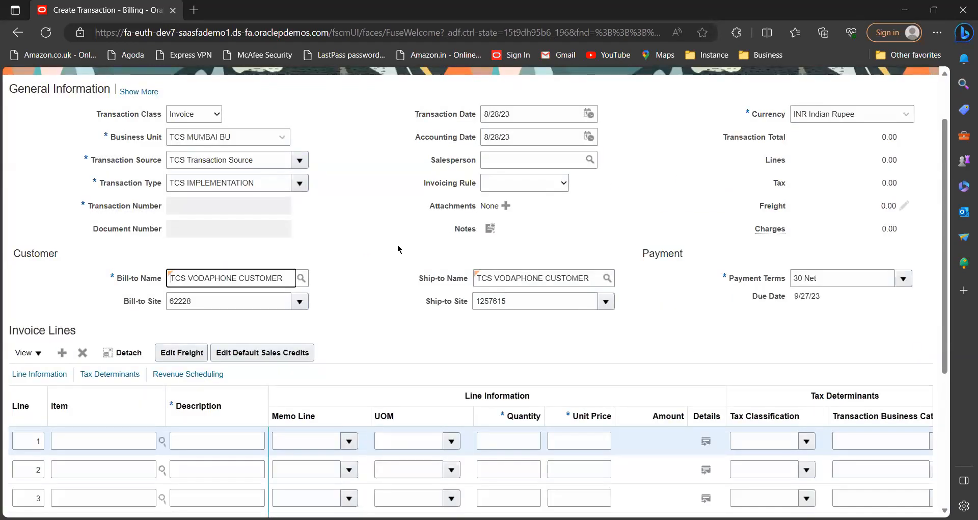
Set the invoice's payment terms to 2/10, Net 30.
{"action": "scroll", "coordinate": [675, 235], "scroll_direction": "up", "scroll_amount": 2}
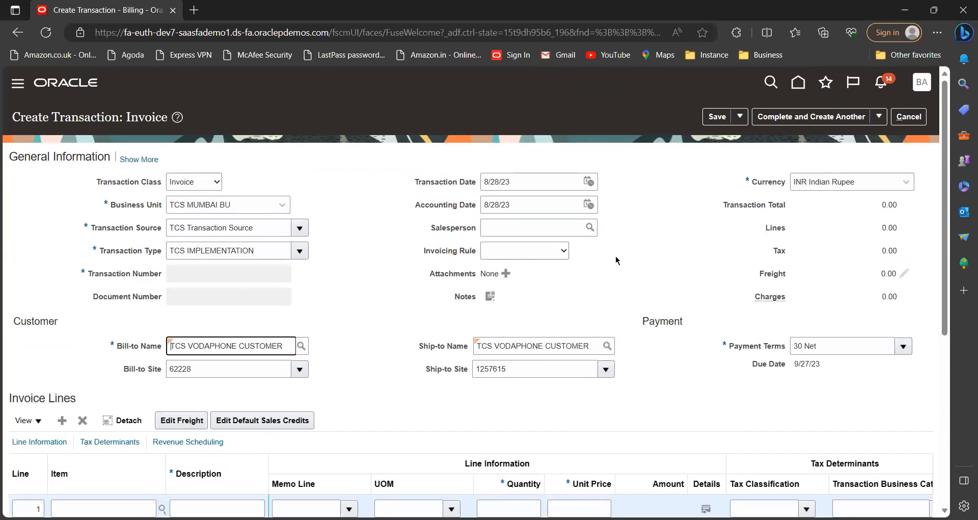
{"action": "scroll", "coordinate": [616, 258], "scroll_direction": "down", "scroll_amount": 3}
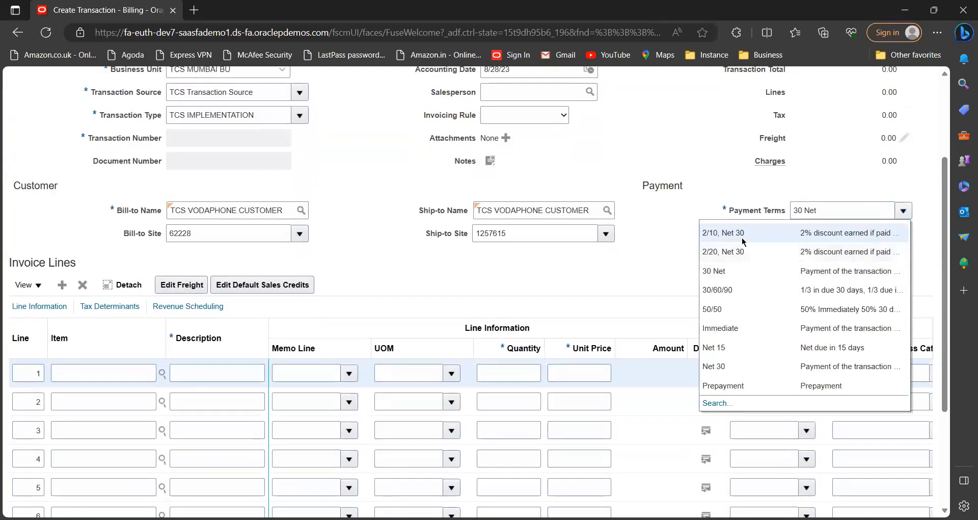
{"action": "left_click", "coordinate": [741, 234]}
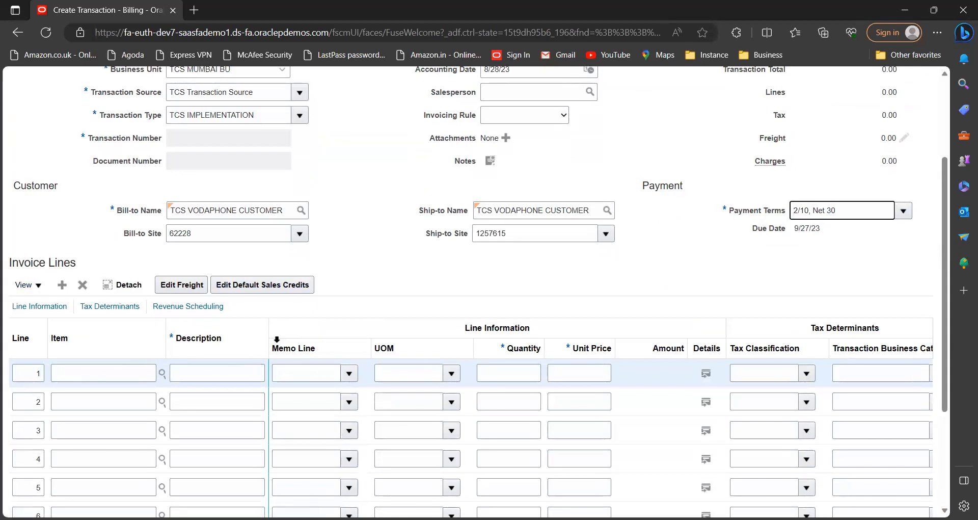
Choose the TCS Standard - Consulting Services memo line for invoice line 1.
{"action": "left_click", "coordinate": [350, 375]}
{"action": "scroll", "coordinate": [400, 206], "scroll_direction": "down", "scroll_amount": 2}
{"action": "scroll", "coordinate": [400, 206], "scroll_direction": "down", "scroll_amount": 3}
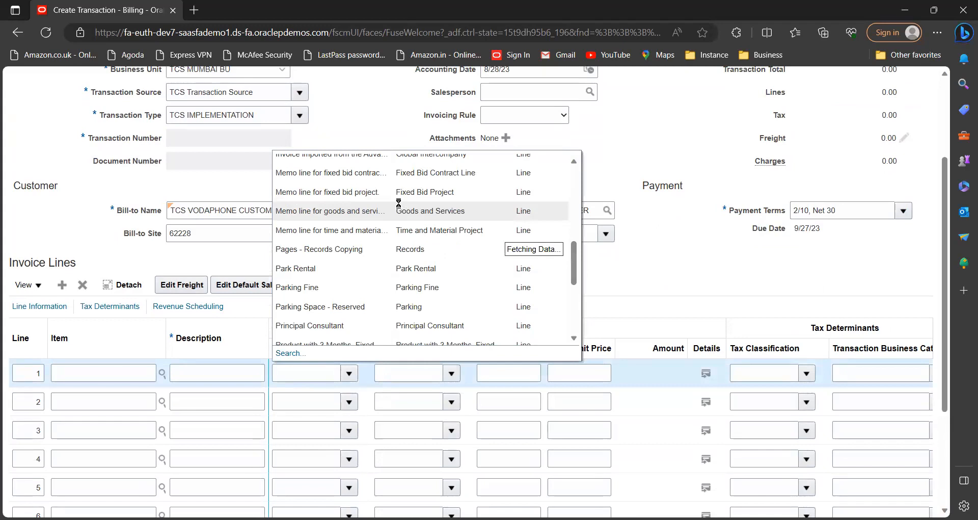
{"action": "scroll", "coordinate": [399, 204], "scroll_direction": "down", "scroll_amount": 2}
{"action": "scroll", "coordinate": [399, 204], "scroll_direction": "down", "scroll_amount": 3}
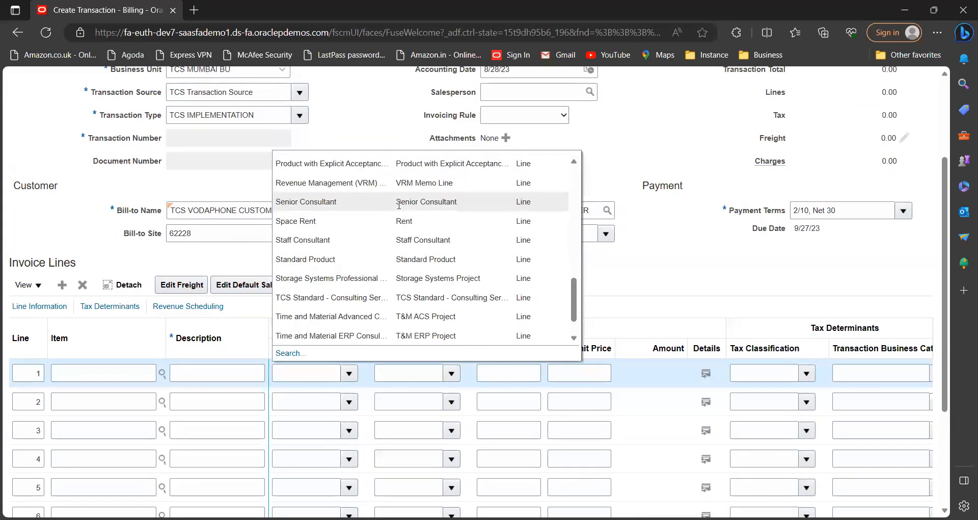
{"action": "left_click", "coordinate": [332, 297]}
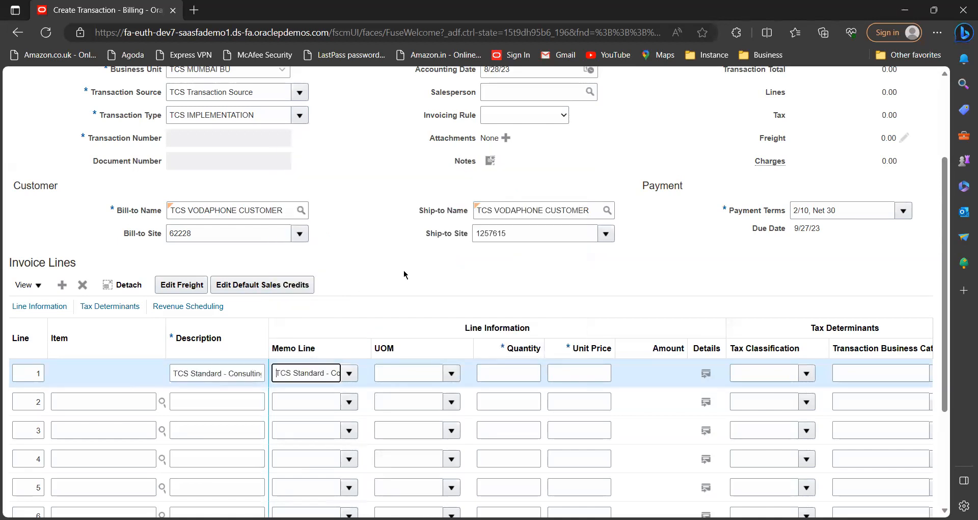
Enter a quantity of 1 and a unit price of 50000 on invoice line 1.
{"action": "left_click", "coordinate": [505, 377]}
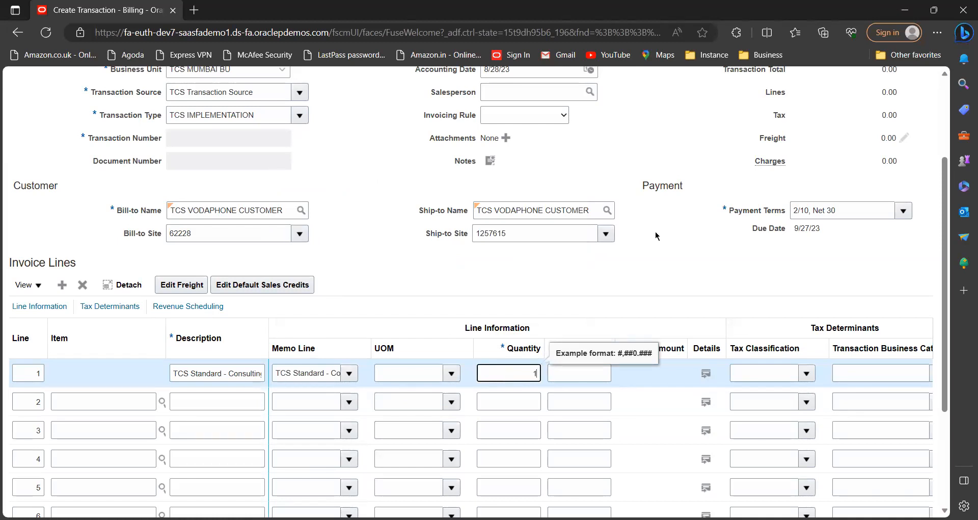
{"action": "left_click", "coordinate": [685, 279]}
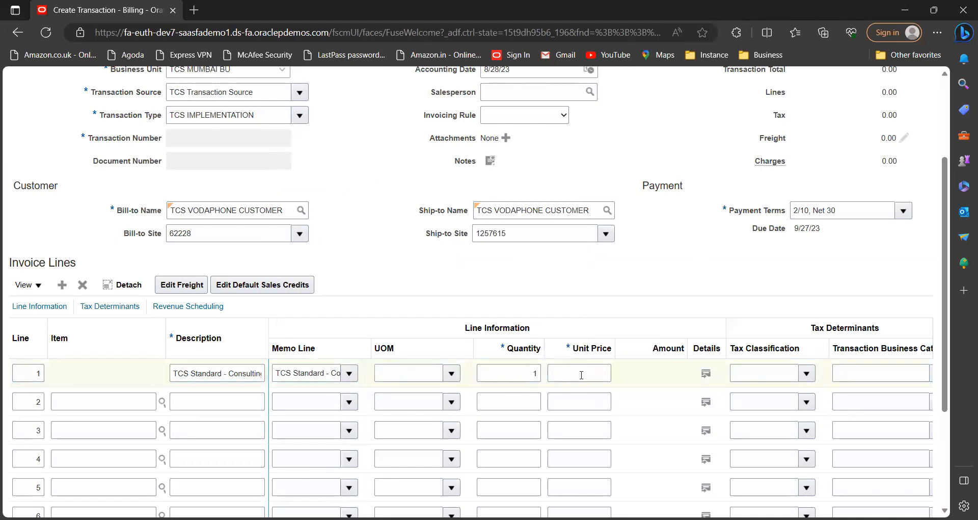
{"action": "left_click", "coordinate": [581, 375]}
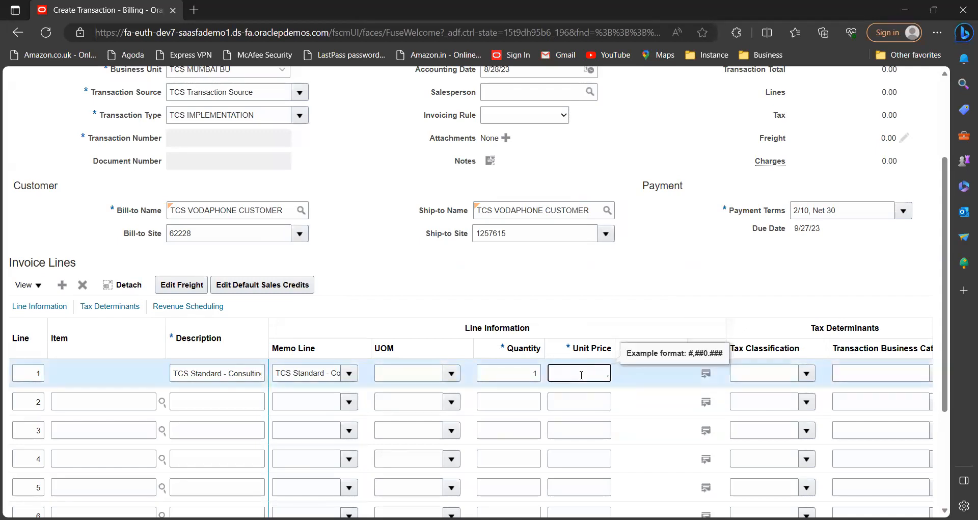
{"action": "type", "text": "50000"}
{"action": "left_click", "coordinate": [638, 295]}
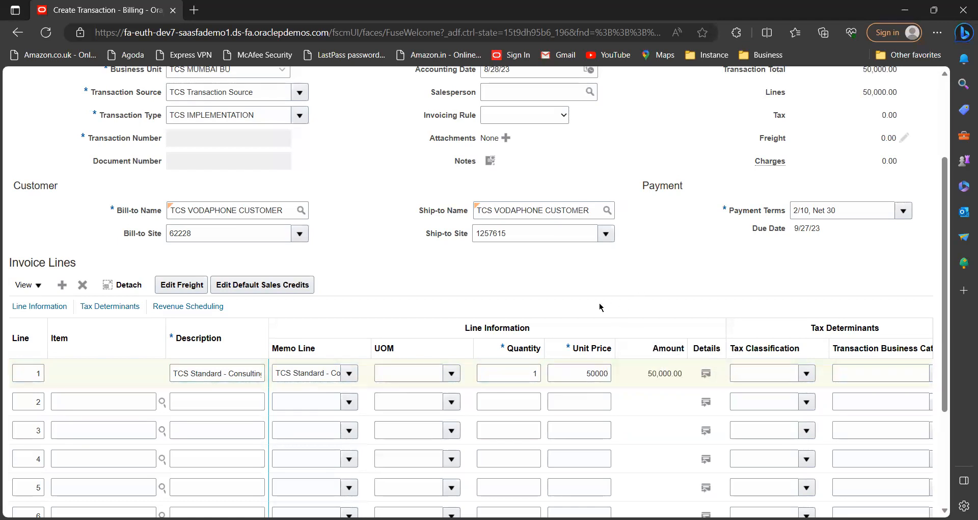
Save the invoice, then complete it and open it for review.
{"action": "scroll", "coordinate": [638, 278], "scroll_direction": "up", "scroll_amount": 3}
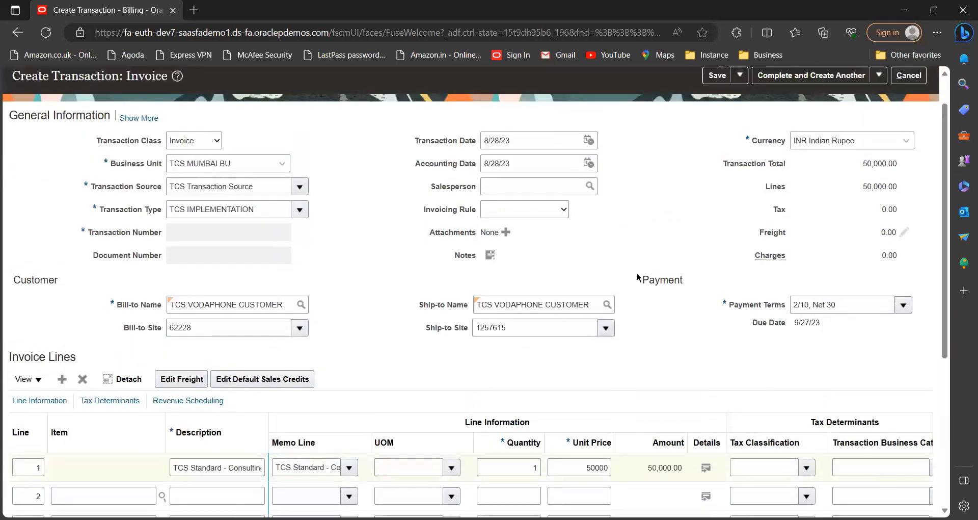
{"action": "left_click", "coordinate": [718, 116]}
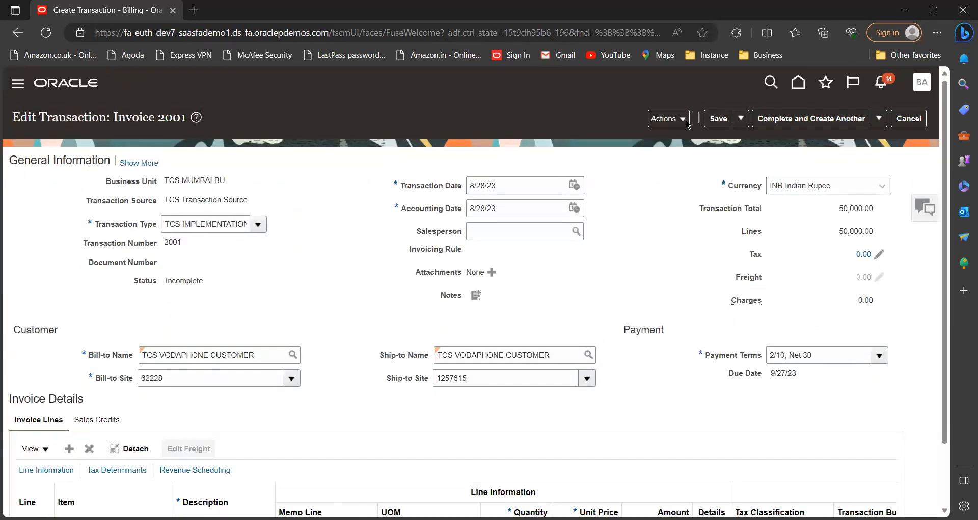
{"action": "left_click", "coordinate": [879, 119]}
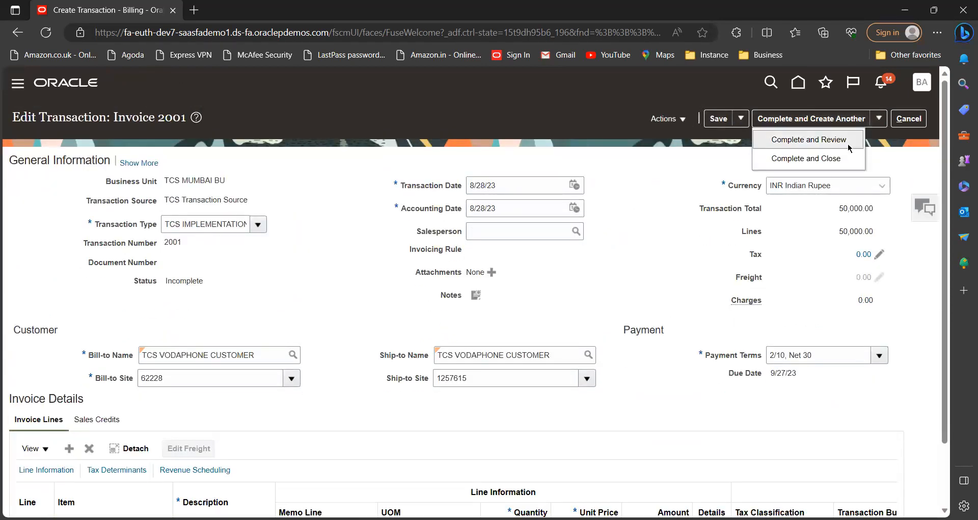
{"action": "left_click", "coordinate": [850, 147]}
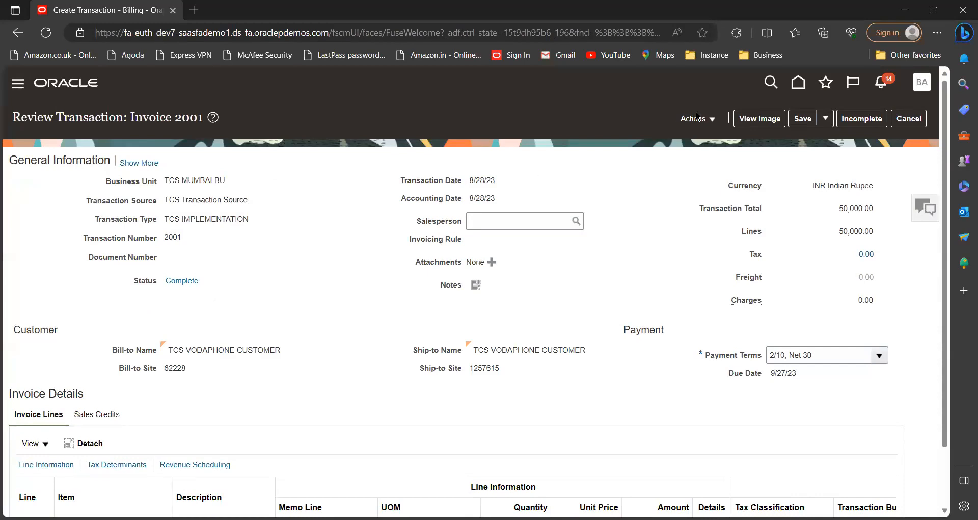
Post the completed invoice to the ledger and review its accounting lines, including the revenue account's segment details.
{"action": "left_click", "coordinate": [717, 123]}
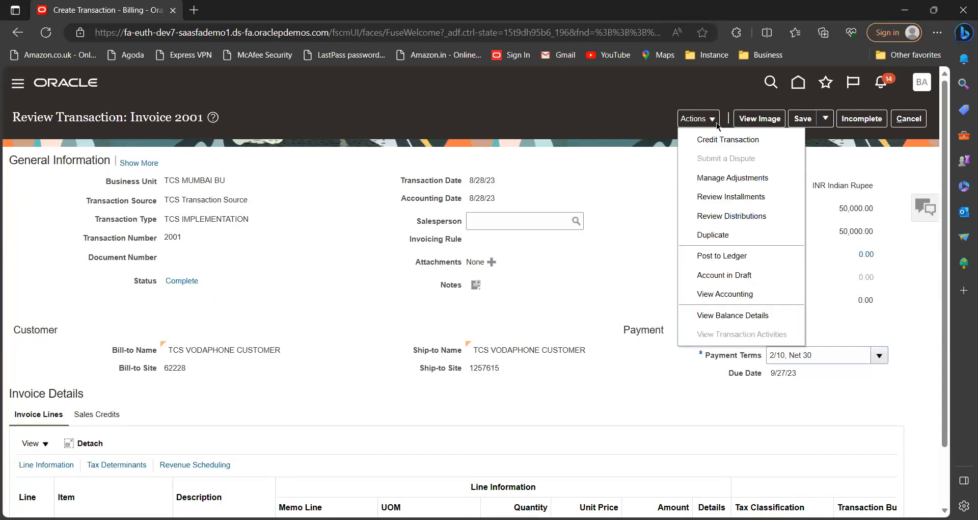
{"action": "left_click", "coordinate": [734, 256]}
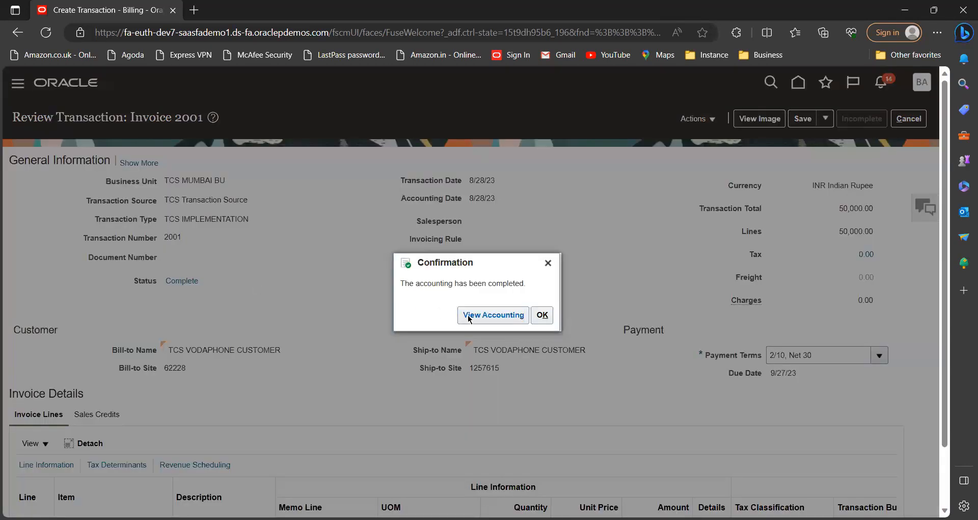
{"action": "left_click", "coordinate": [470, 317]}
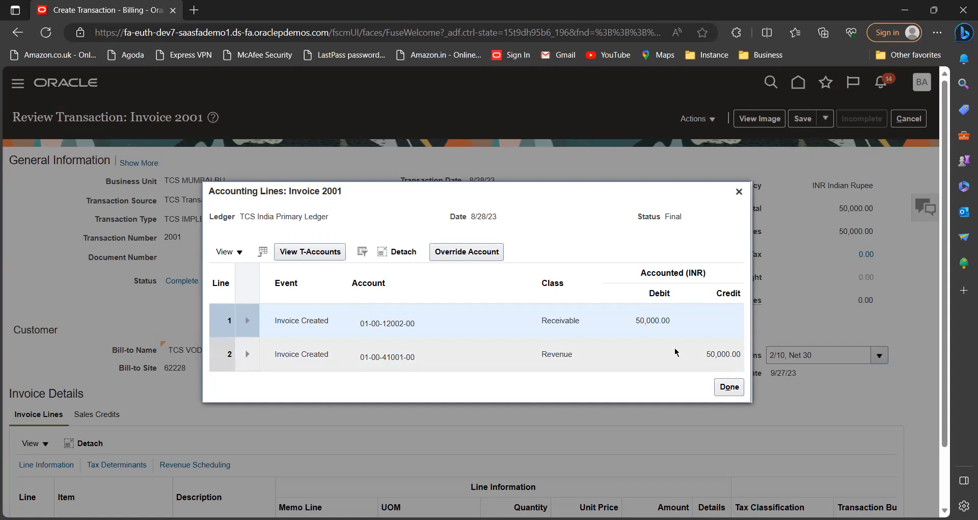
{"action": "mouse_move", "coordinate": [394, 358]}
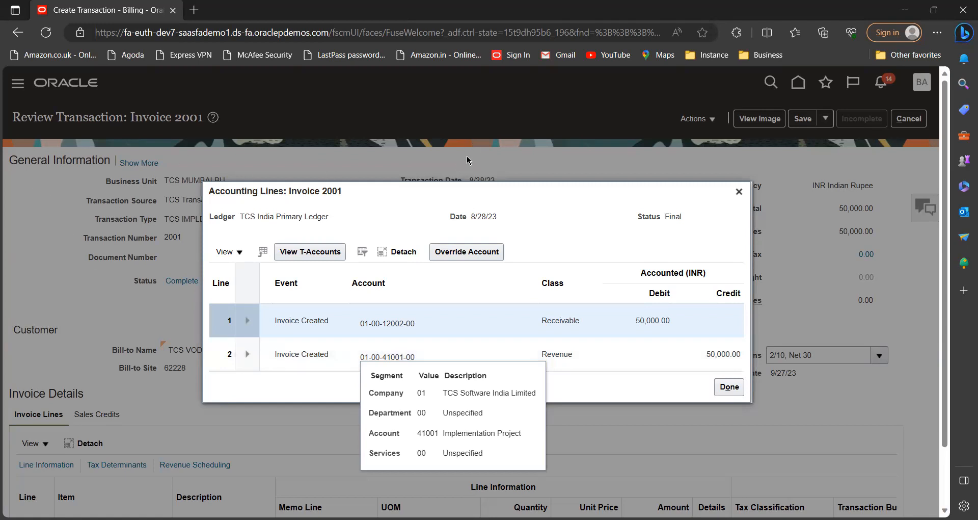
{"action": "left_click", "coordinate": [730, 389]}
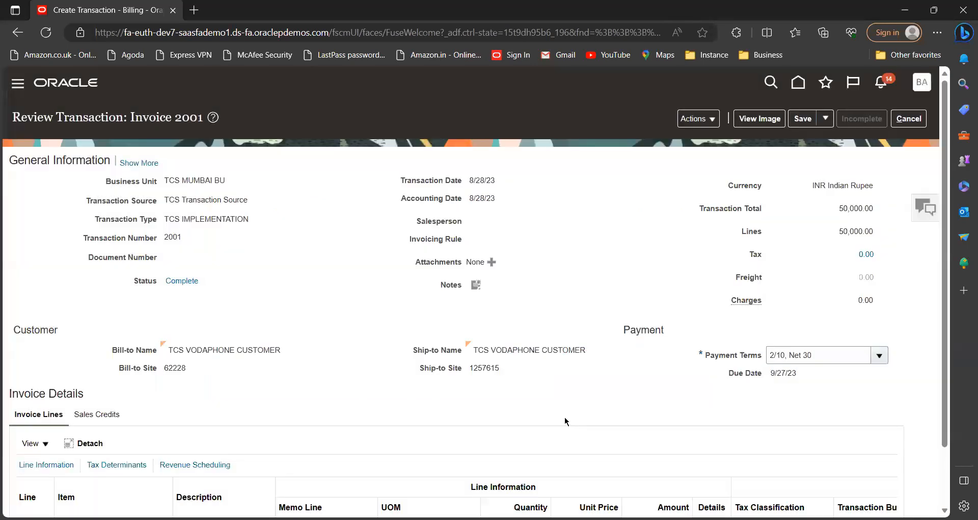
Review the posted invoice's header and lines, and save and close it.
{"action": "scroll", "coordinate": [565, 421], "scroll_direction": "down", "scroll_amount": 2}
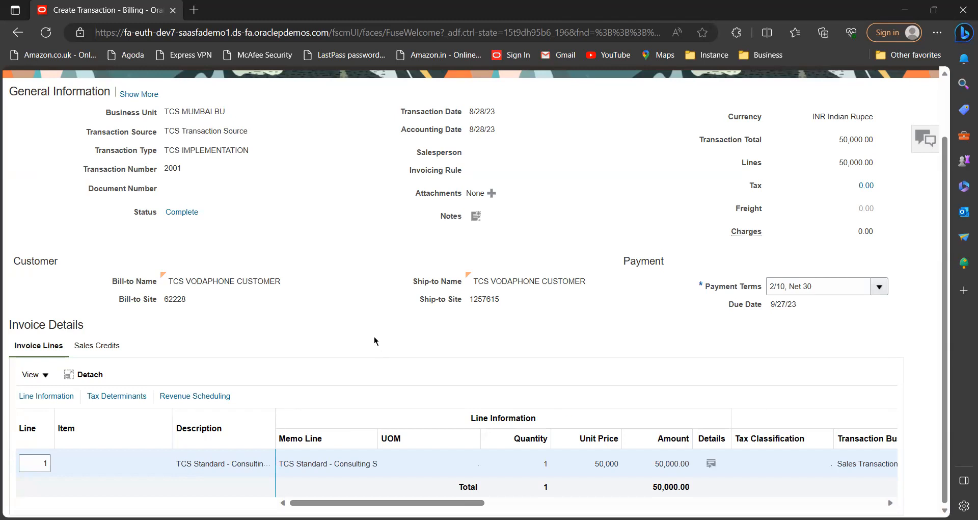
{"action": "scroll", "coordinate": [374, 336], "scroll_direction": "up", "scroll_amount": 2}
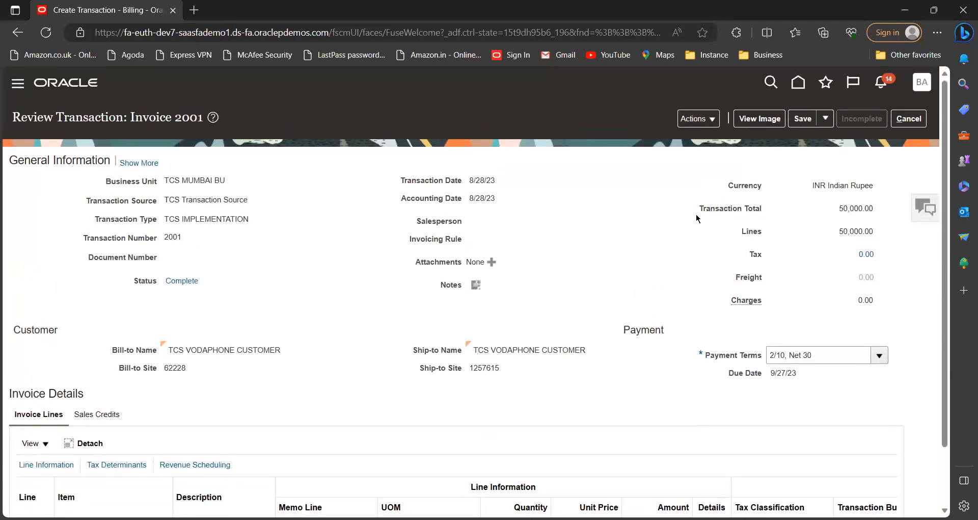
{"action": "scroll", "coordinate": [510, 357], "scroll_direction": "down", "scroll_amount": 2}
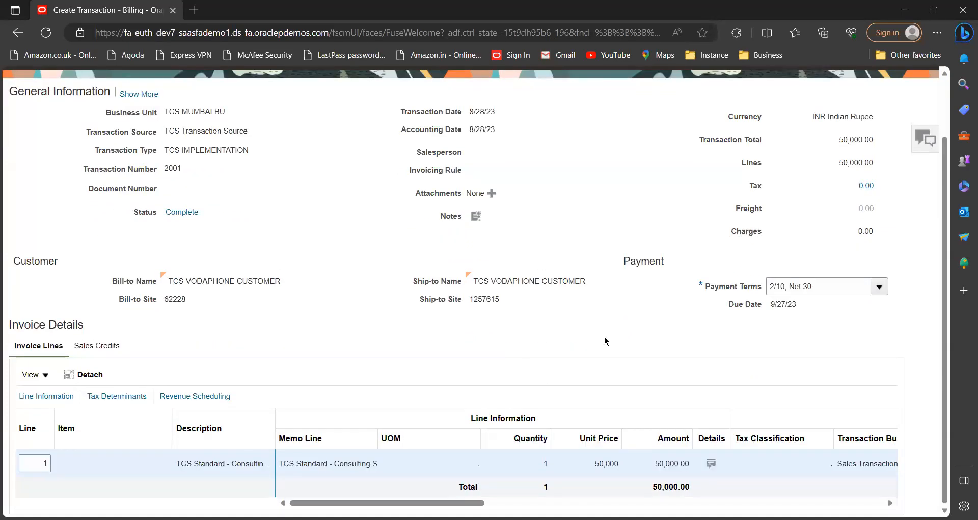
{"action": "scroll", "coordinate": [811, 168], "scroll_direction": "up", "scroll_amount": 2}
{"action": "left_click", "coordinate": [825, 118]}
{"action": "left_click", "coordinate": [834, 141]}
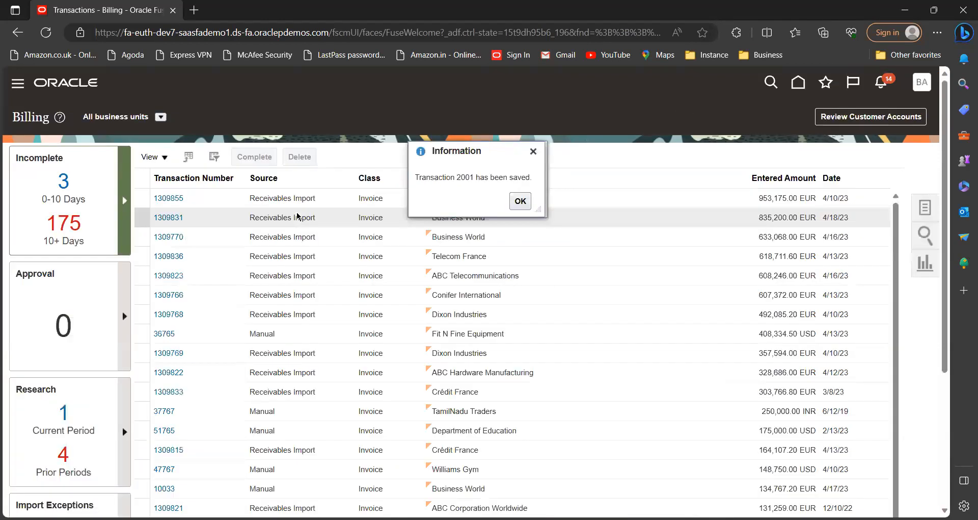
{"action": "left_click", "coordinate": [520, 201]}
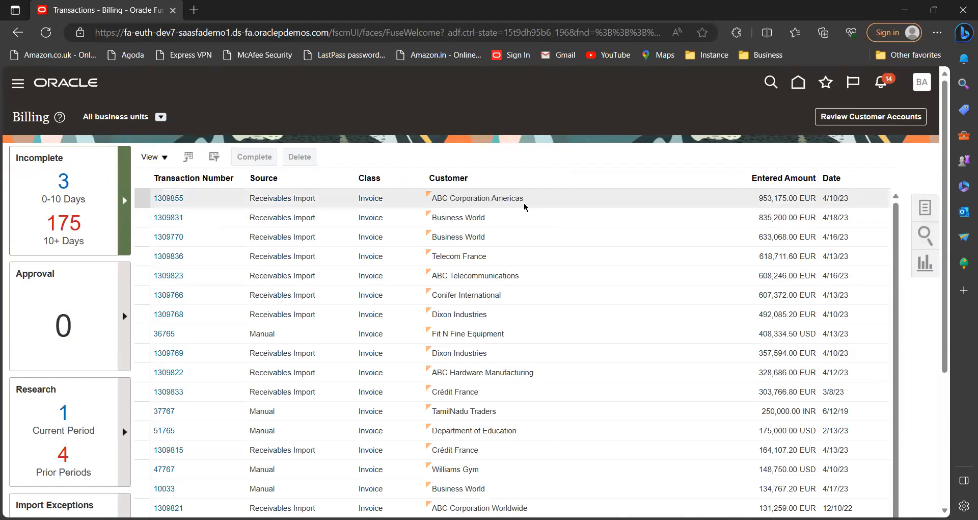
Create a new invoice transaction for TCS MUMBAI BU with TCS Transaction Source as its transaction source.
{"action": "left_click", "coordinate": [927, 209]}
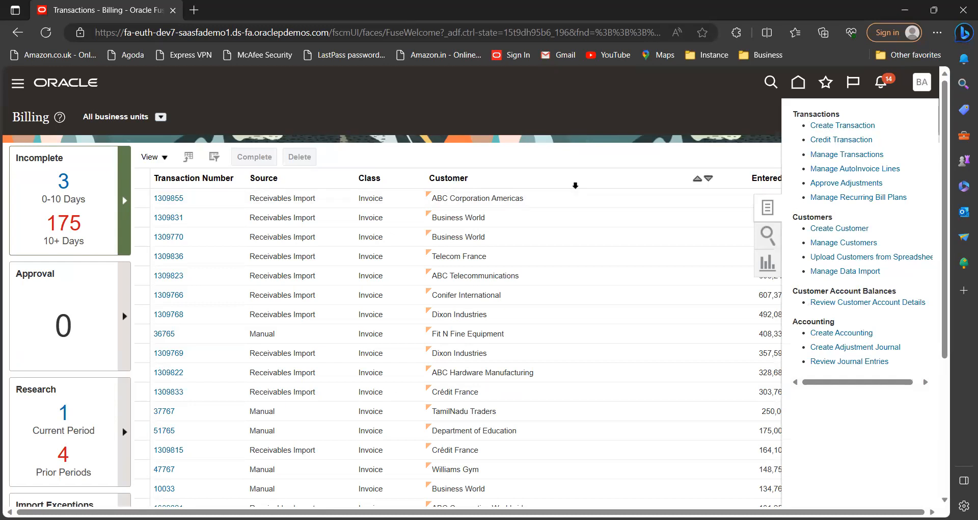
{"action": "left_click", "coordinate": [822, 126]}
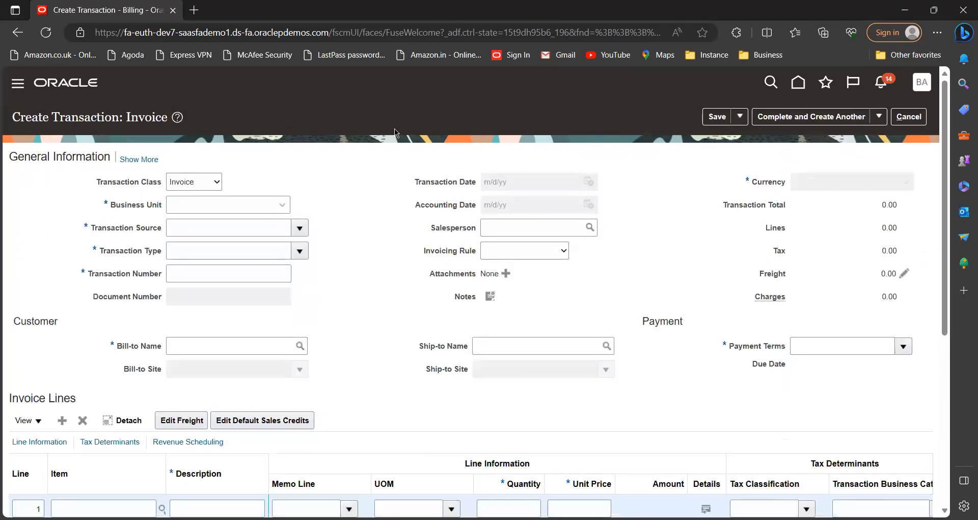
{"action": "left_click", "coordinate": [287, 209]}
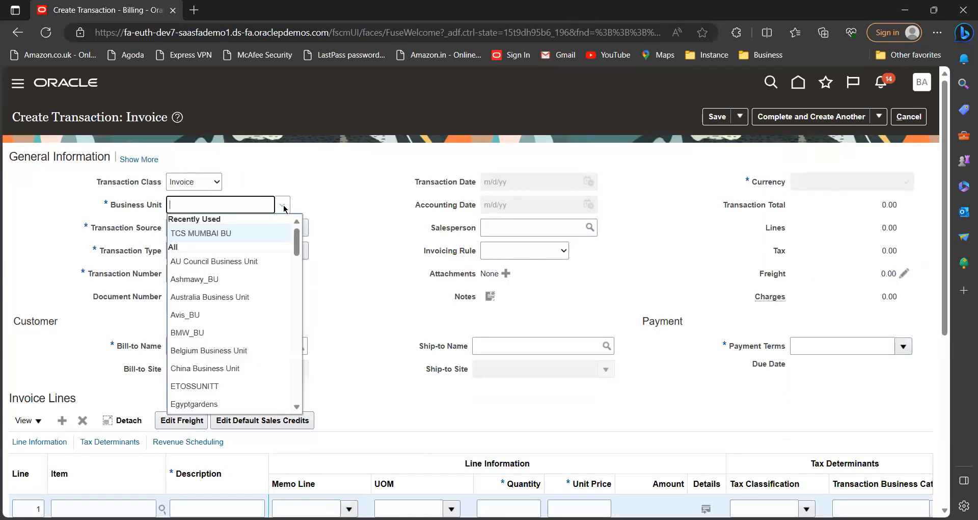
{"action": "left_click", "coordinate": [243, 233]}
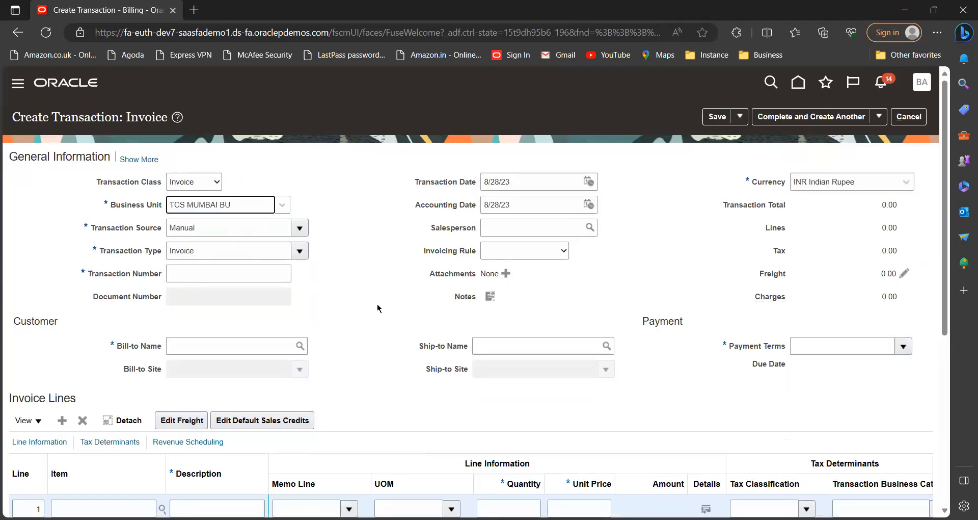
{"action": "left_click", "coordinate": [300, 227]}
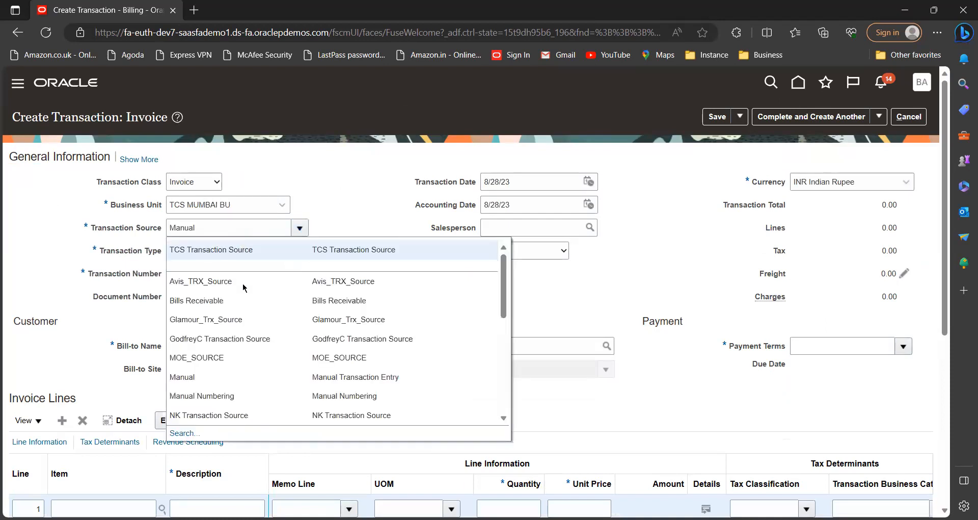
{"action": "left_click", "coordinate": [248, 250]}
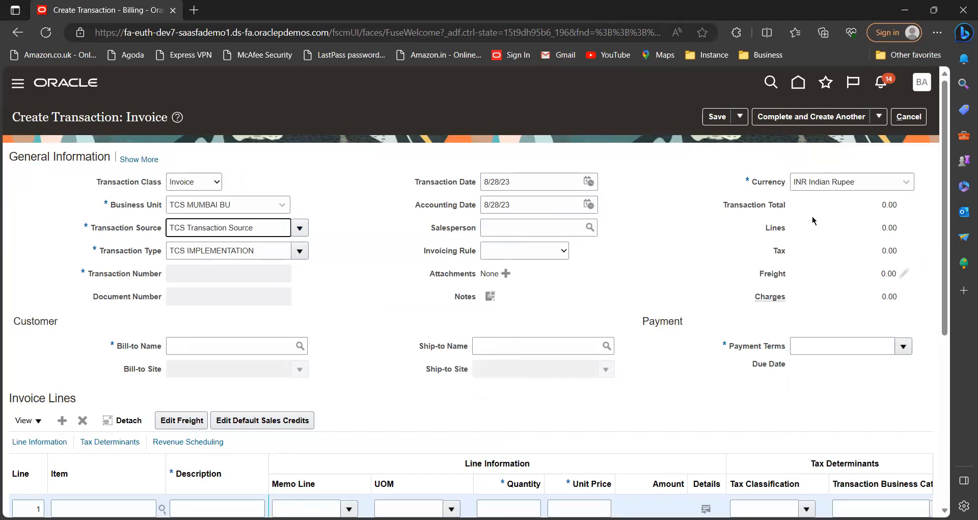
Set the invoice currency to USD with the User conversion rate type and a conversion rate of 80.
{"action": "left_click", "coordinate": [867, 185]}
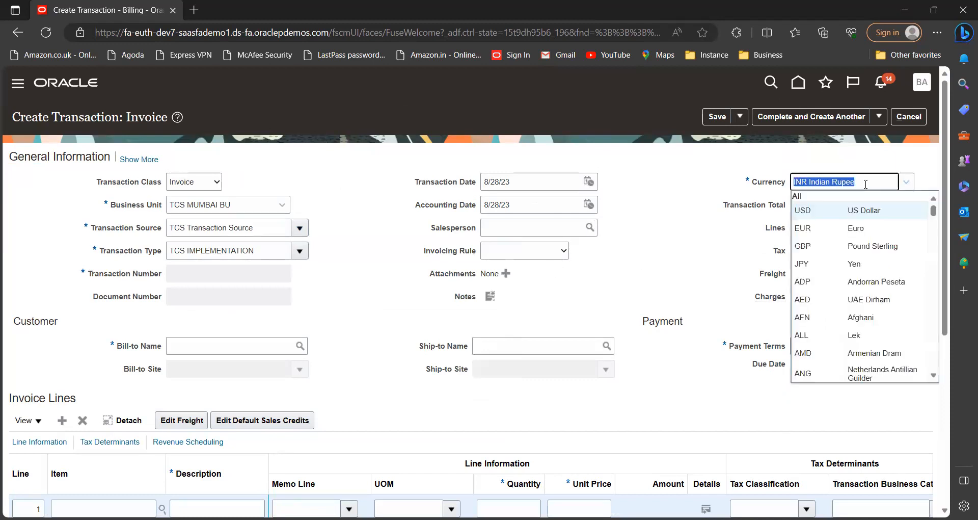
{"action": "left_click", "coordinate": [859, 215]}
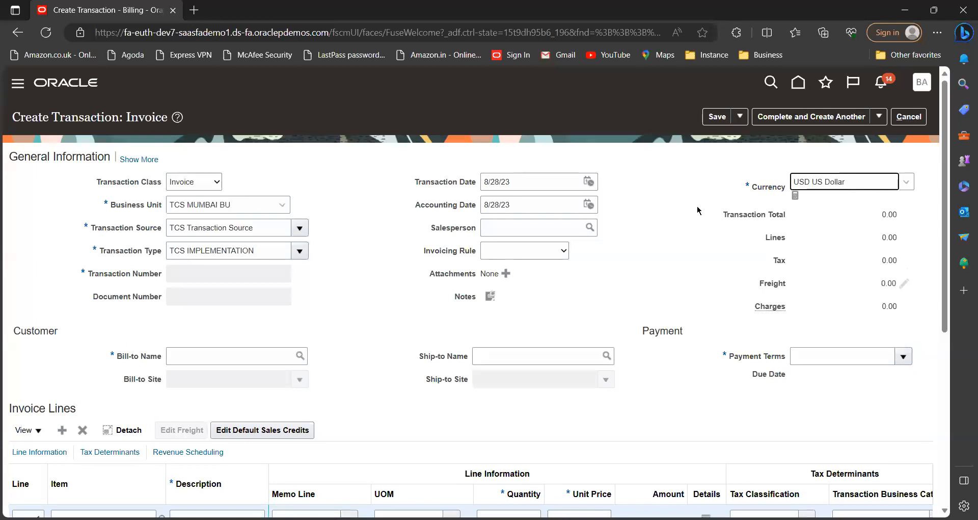
{"action": "left_click", "coordinate": [794, 198]}
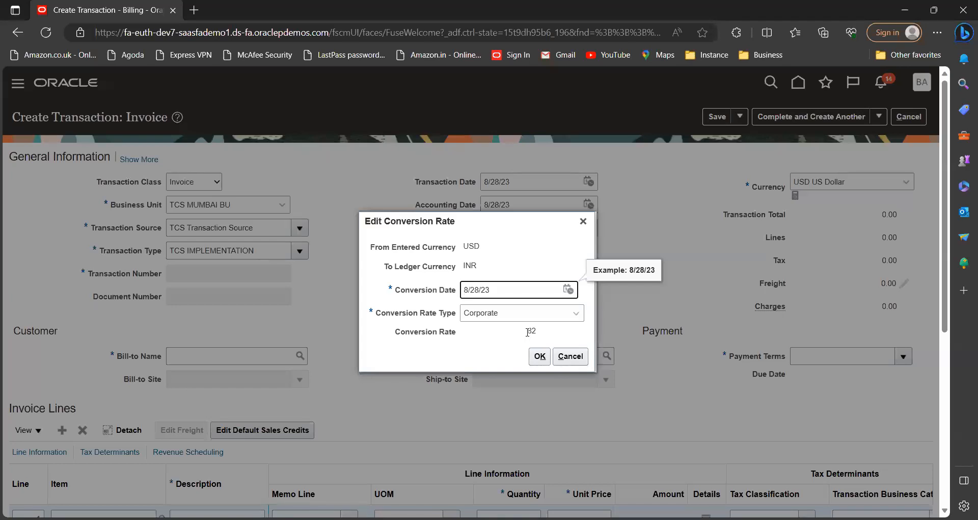
{"action": "left_click", "coordinate": [577, 316]}
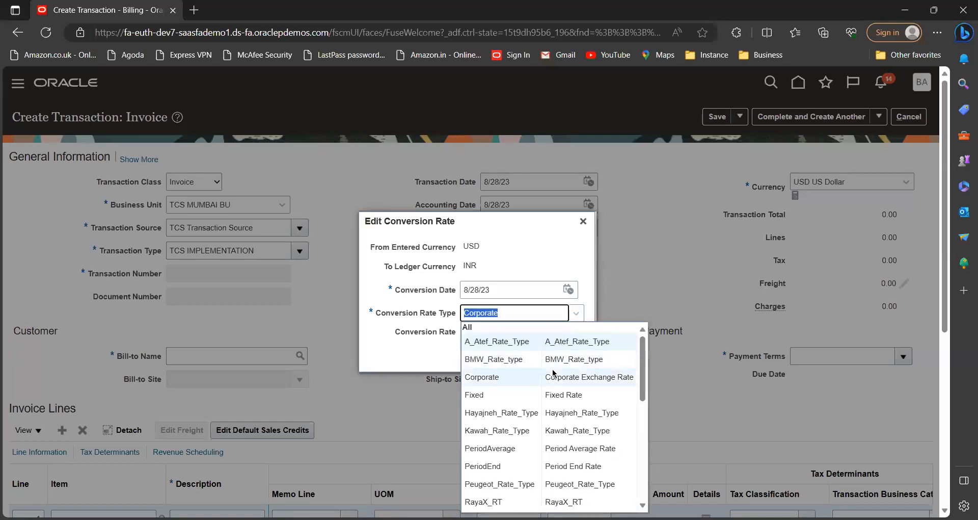
{"action": "scroll", "coordinate": [554, 373], "scroll_direction": "down", "scroll_amount": 1}
{"action": "scroll", "coordinate": [554, 373], "scroll_direction": "down", "scroll_amount": 1}
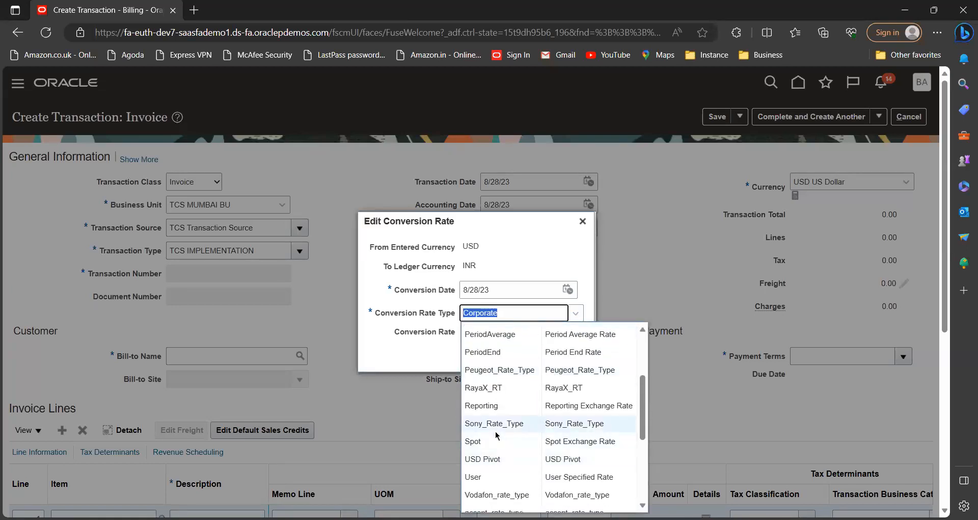
{"action": "left_click", "coordinate": [474, 477]}
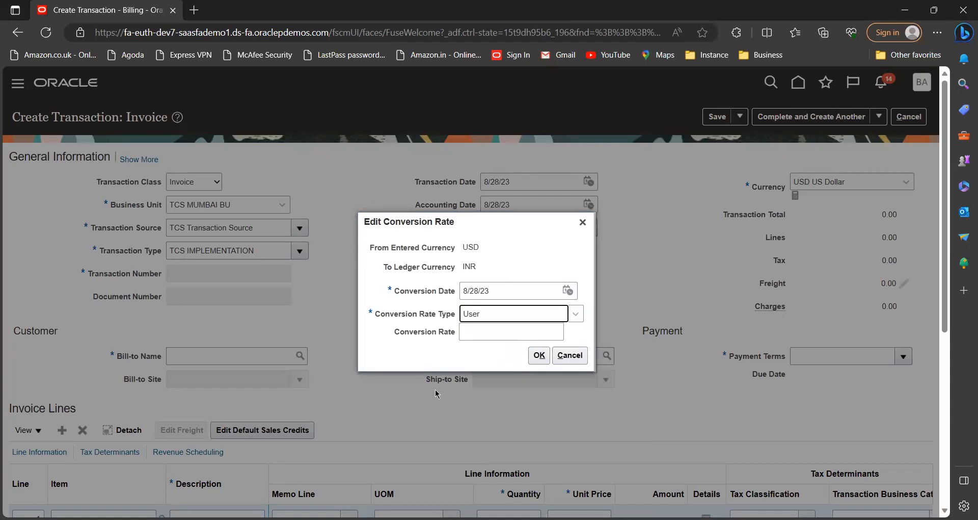
{"action": "left_click", "coordinate": [485, 338]}
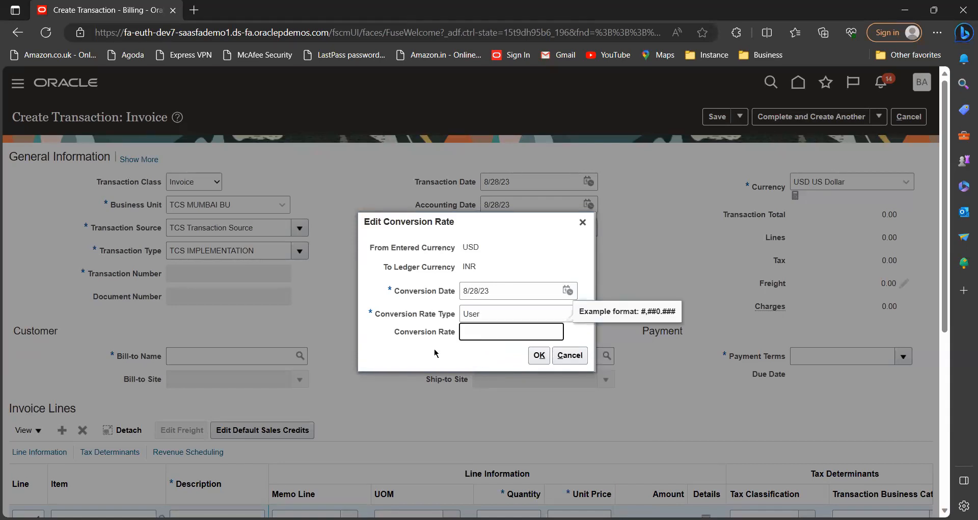
{"action": "type", "text": "80"}
{"action": "left_click", "coordinate": [539, 355]}
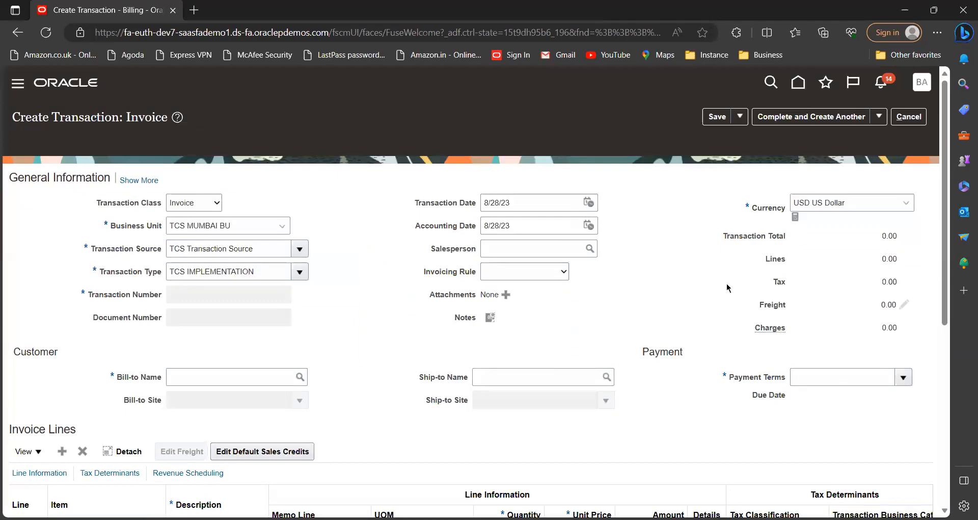
Search the bill-to customers for TCS and select TCS Sun Micro Systems for the invoice.
{"action": "left_click", "coordinate": [238, 351]}
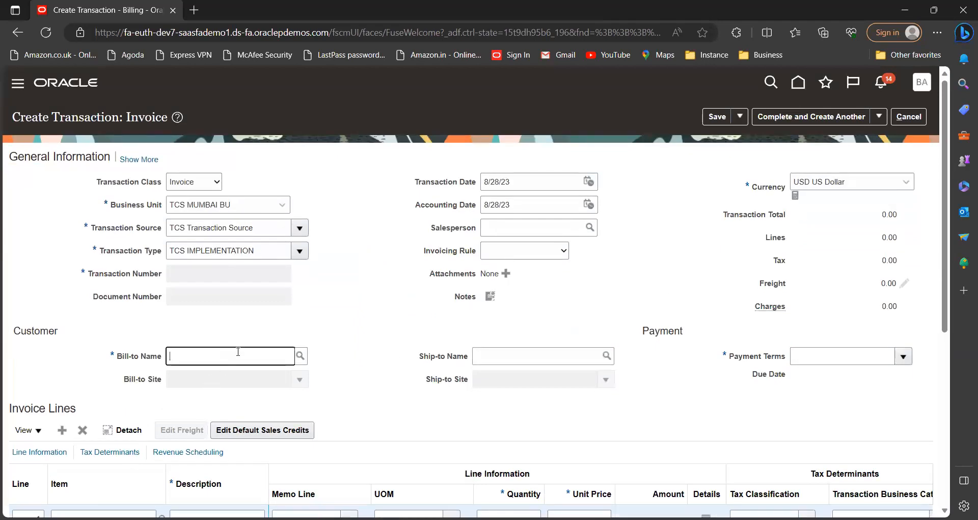
{"action": "type", "text": "TCS"}
{"action": "left_click", "coordinate": [301, 357]}
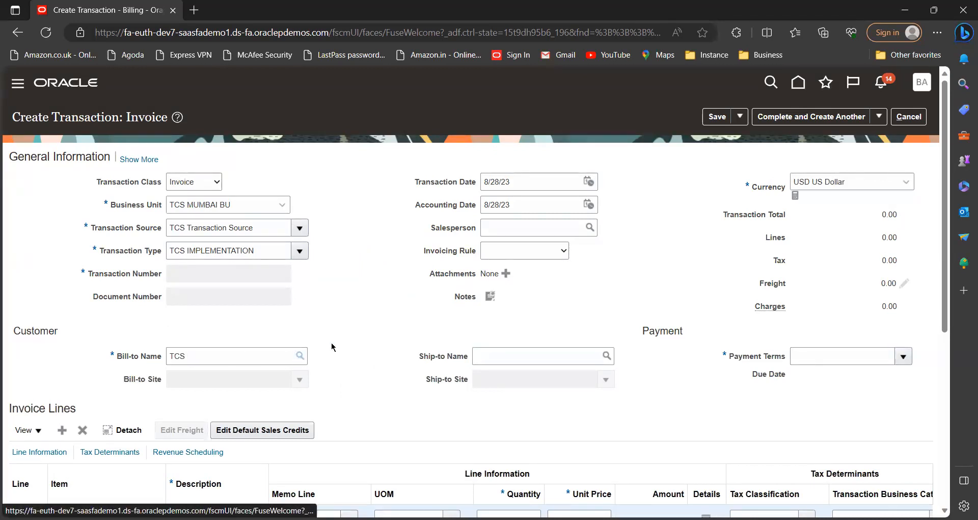
{"action": "left_click", "coordinate": [676, 334]}
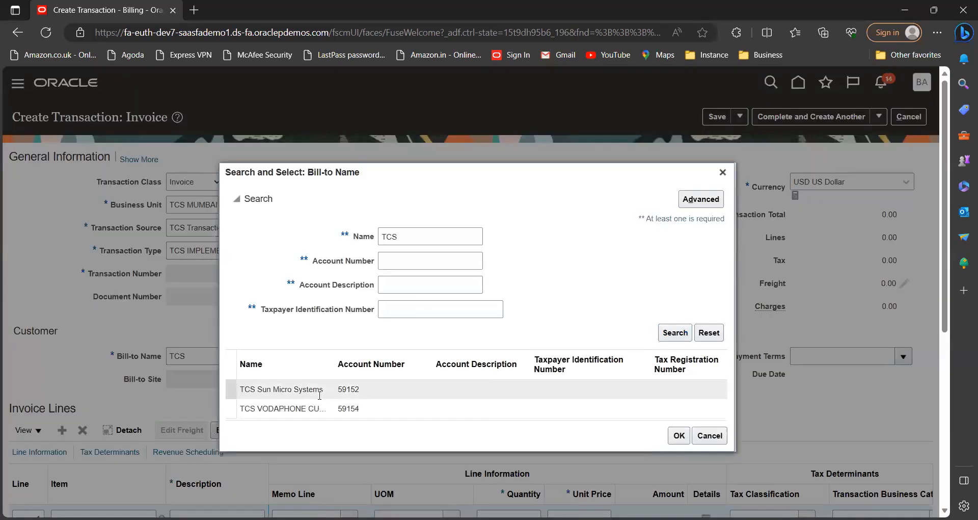
{"action": "left_click", "coordinate": [305, 375]}
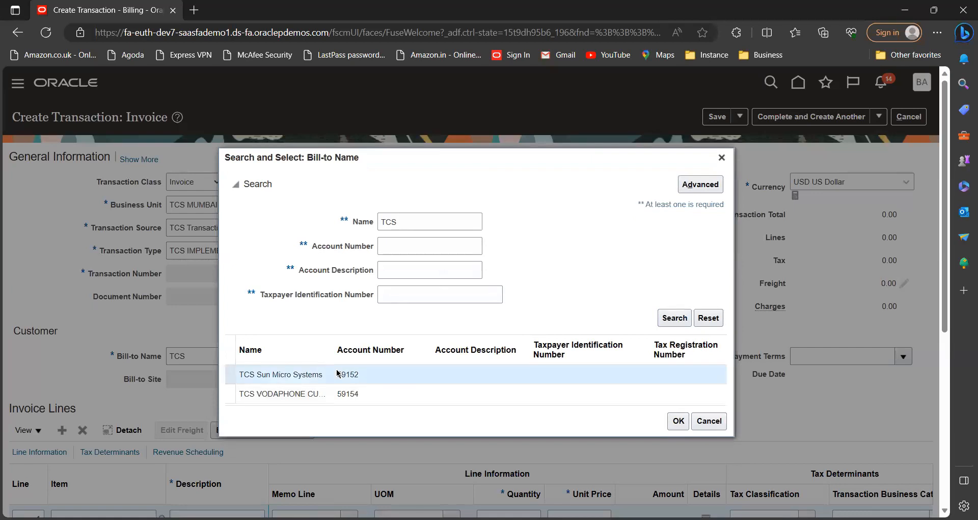
{"action": "left_click", "coordinate": [678, 424]}
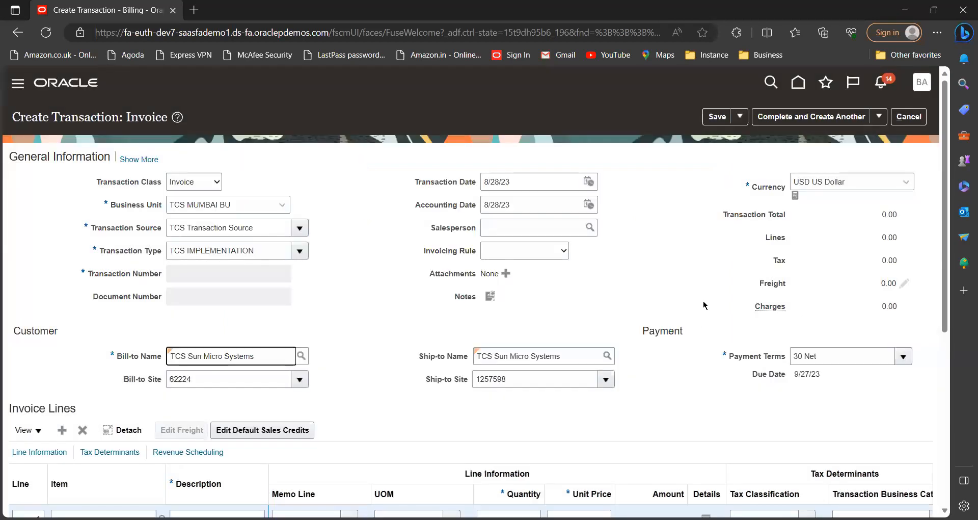
{"action": "scroll", "coordinate": [706, 301], "scroll_direction": "down", "scroll_amount": 2}
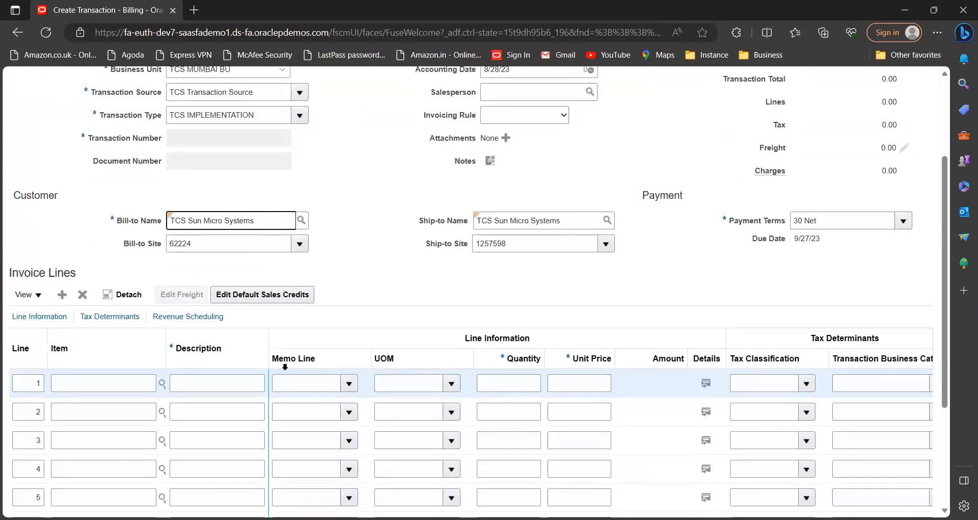
{"action": "left_click", "coordinate": [209, 386]}
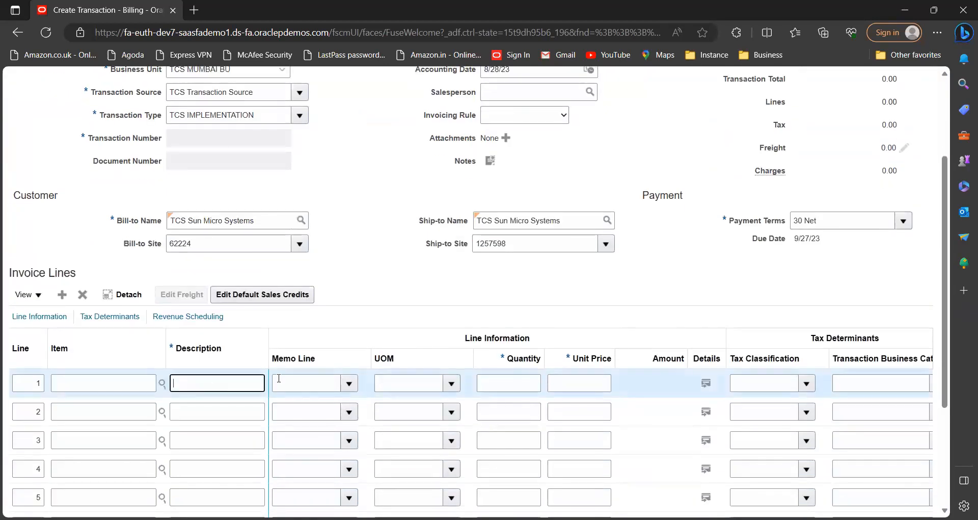
{"action": "left_click", "coordinate": [444, 383]}
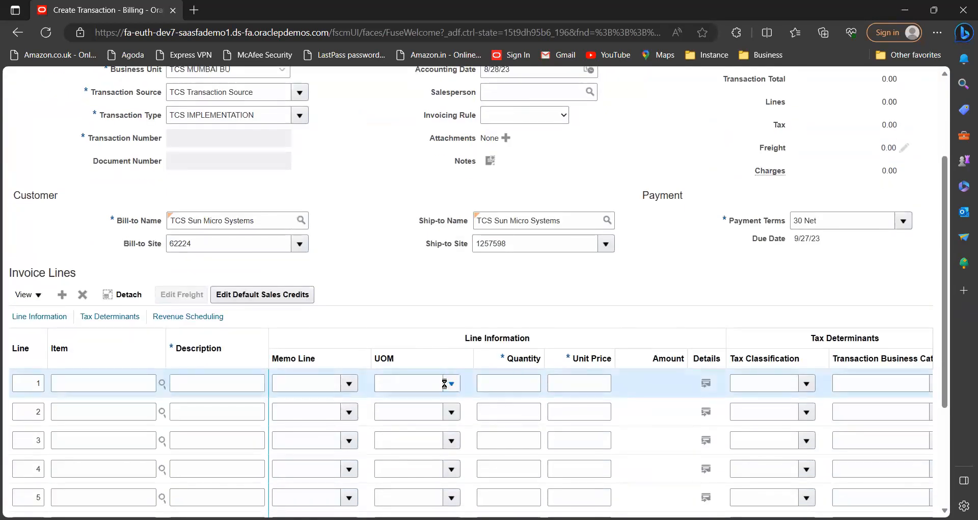
{"action": "scroll", "coordinate": [528, 271], "scroll_direction": "down", "scroll_amount": 3}
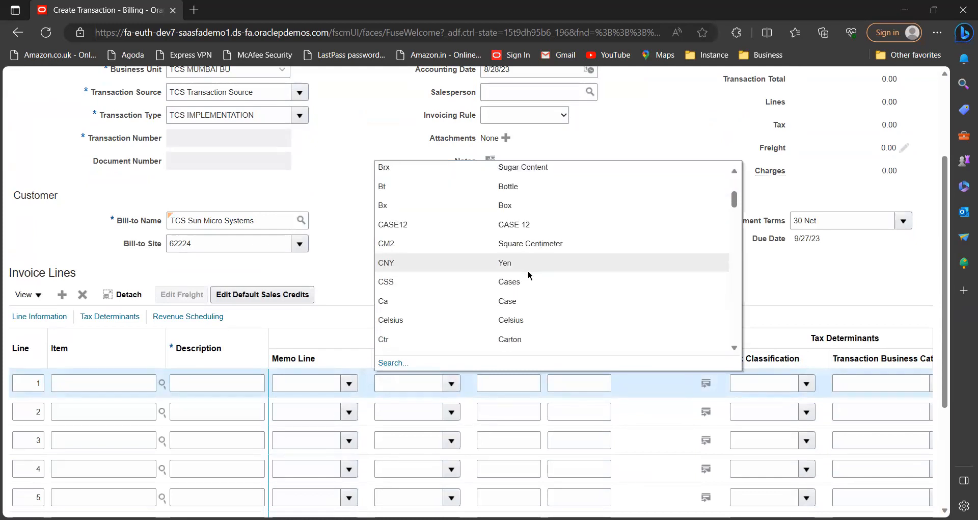
{"action": "left_click", "coordinate": [340, 215]}
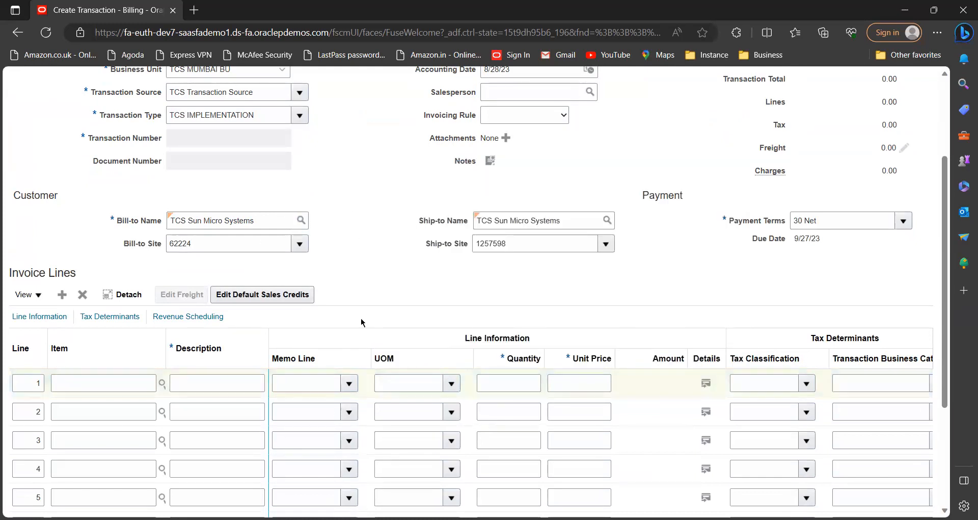
Fill invoice line 1 with the TCS Standard - Consulting Services memo line, quantity 1 and unit price 1000.
{"action": "left_click", "coordinate": [348, 383]}
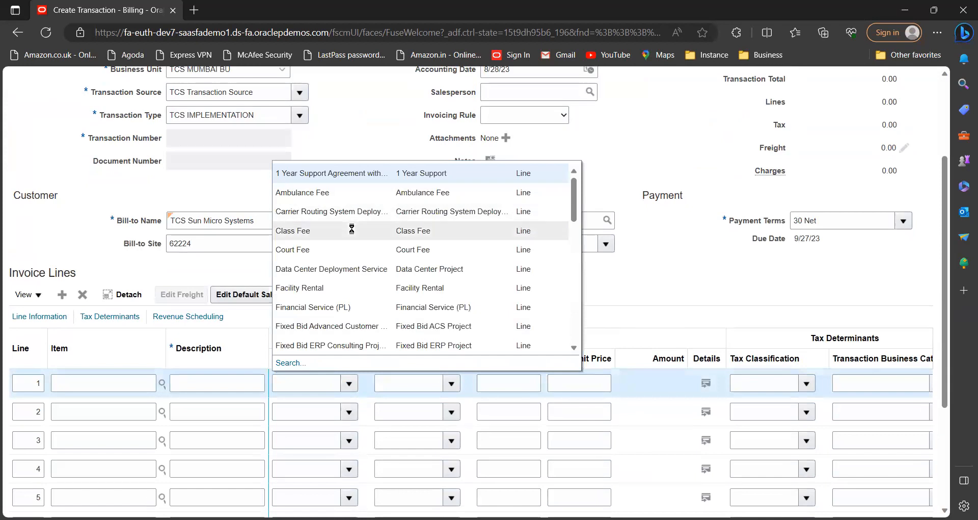
{"action": "scroll", "coordinate": [351, 231], "scroll_direction": "down", "scroll_amount": 5}
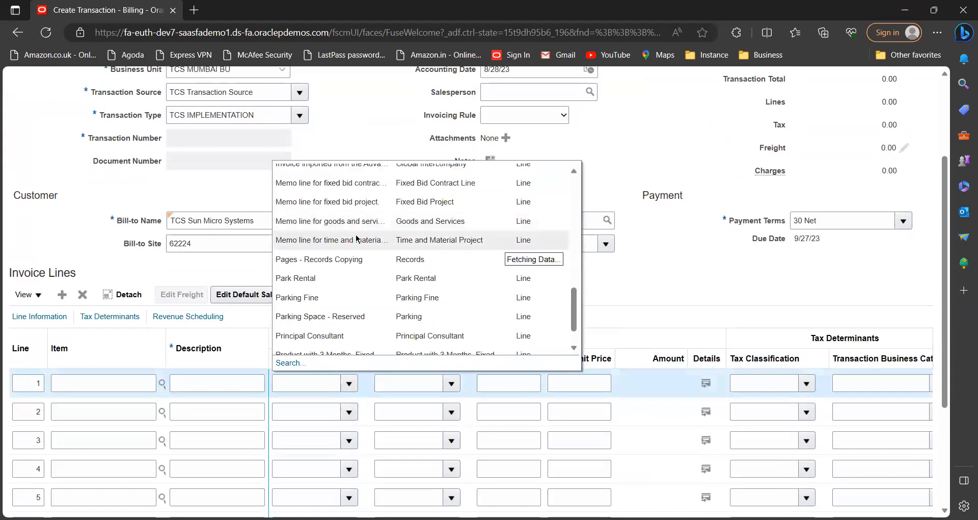
{"action": "scroll", "coordinate": [349, 239], "scroll_direction": "down", "scroll_amount": 5}
{"action": "left_click", "coordinate": [332, 307]}
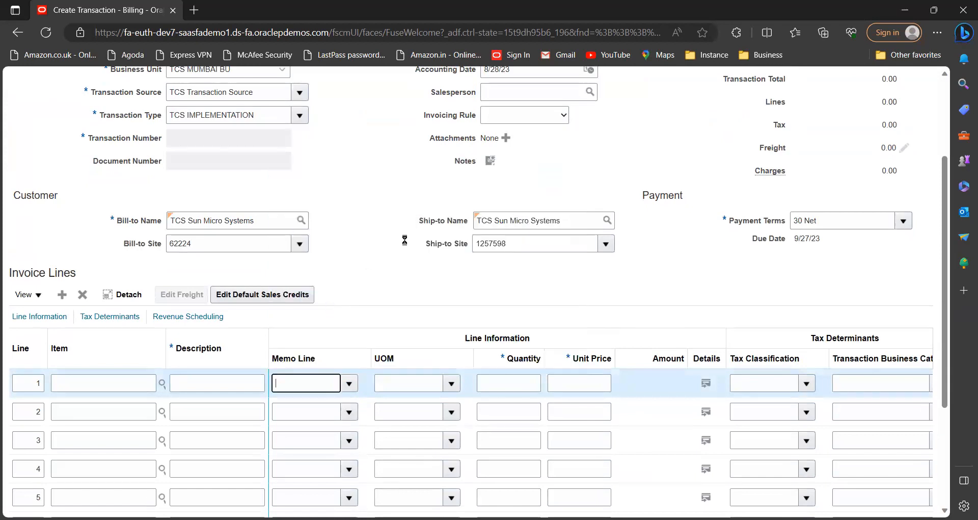
{"action": "left_click", "coordinate": [507, 381]}
{"action": "type", "text": "1"}
{"action": "left_click", "coordinate": [576, 383]}
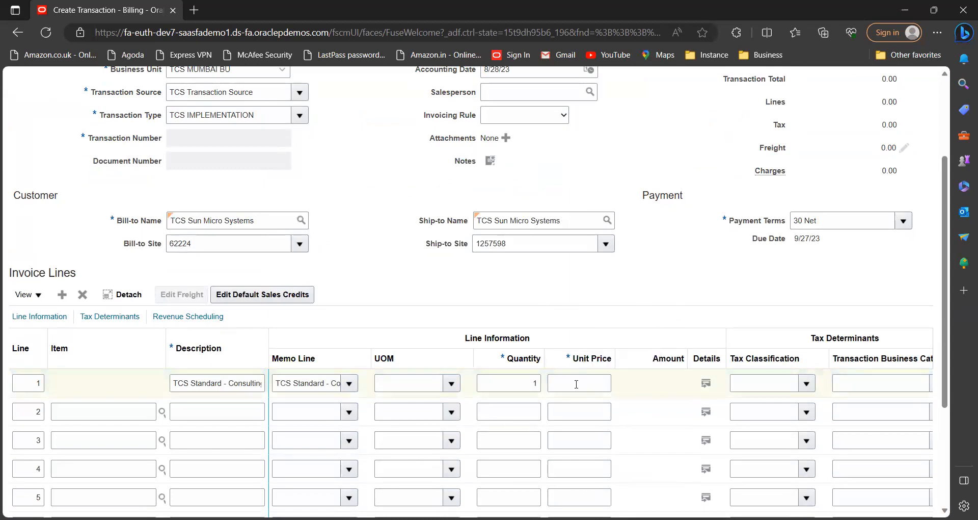
{"action": "type", "text": "1000"}
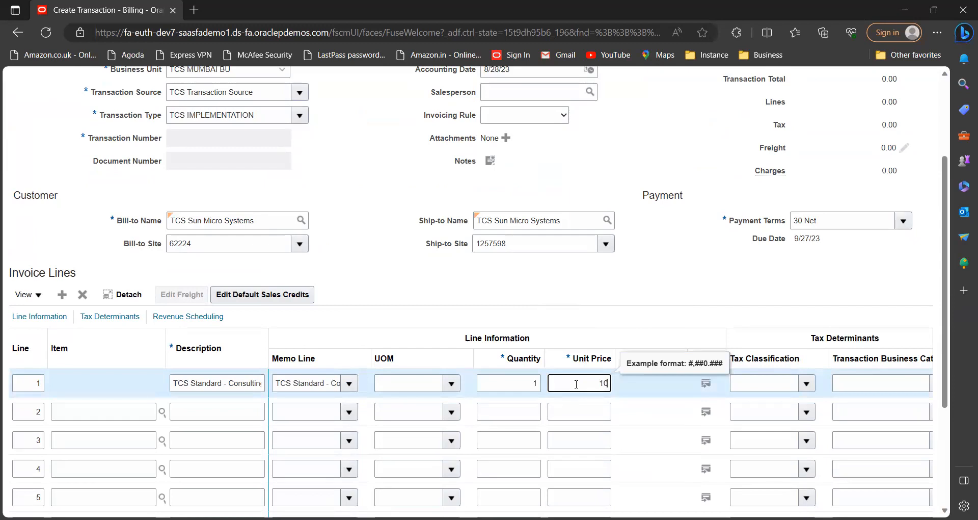
{"action": "left_click", "coordinate": [668, 307]}
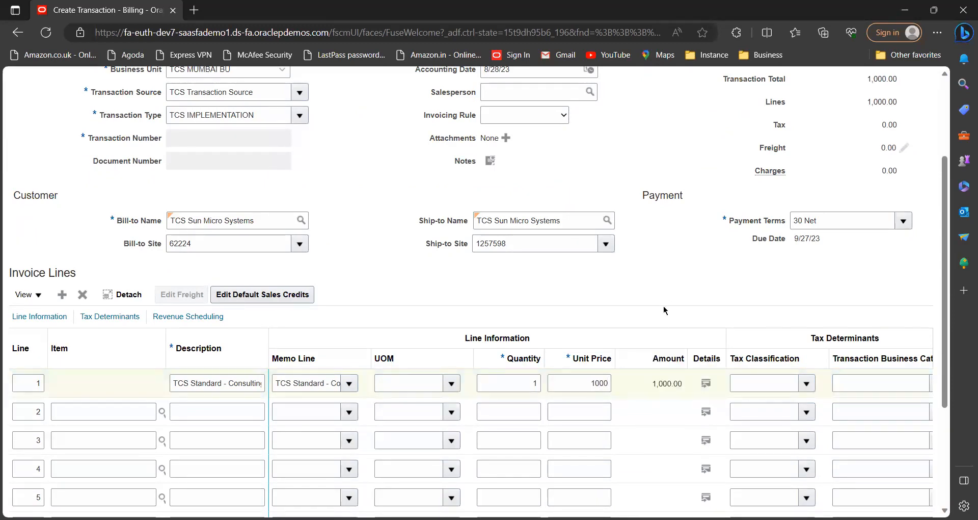
Complete the USD invoice and review its printed image, including the balance due and line details.
{"action": "scroll", "coordinate": [664, 310], "scroll_direction": "up", "scroll_amount": 3}
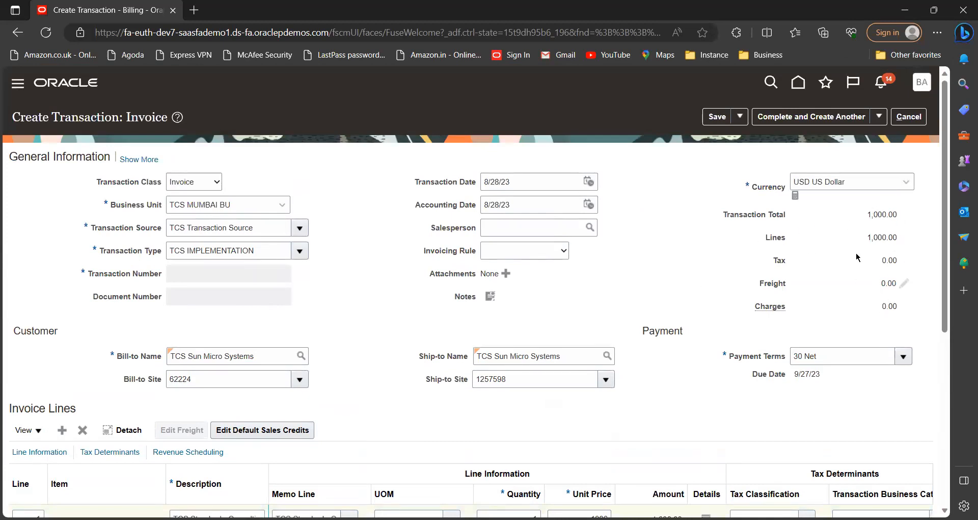
{"action": "left_click", "coordinate": [718, 117]}
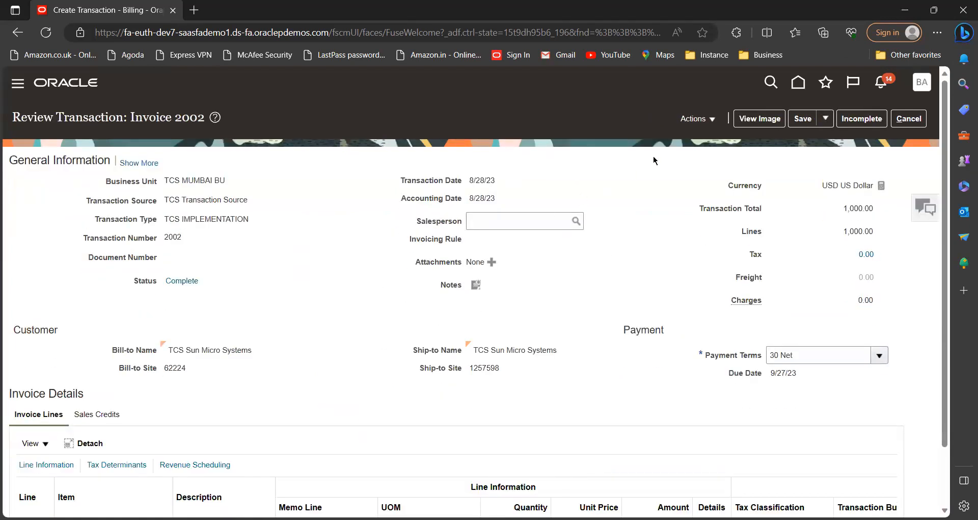
{"action": "left_click", "coordinate": [750, 120]}
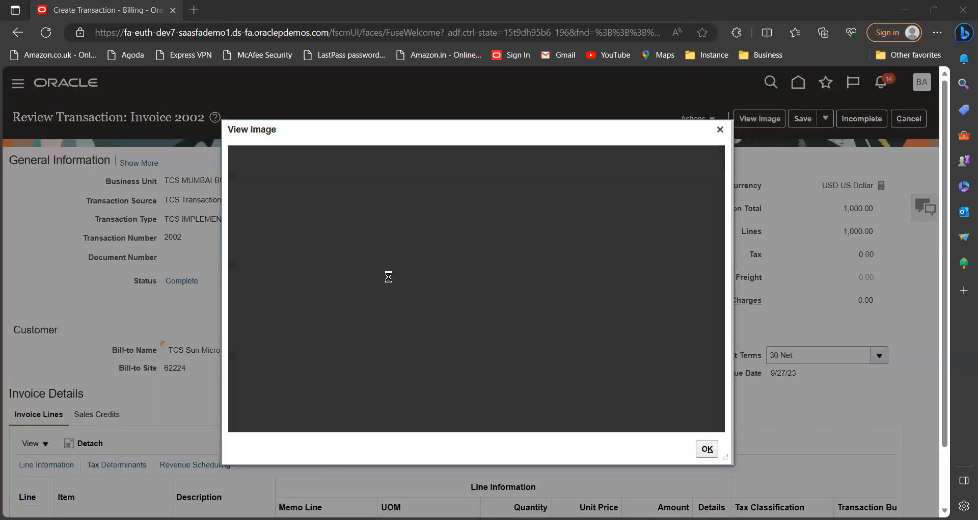
{"action": "scroll", "coordinate": [577, 289], "scroll_direction": "down", "scroll_amount": 1}
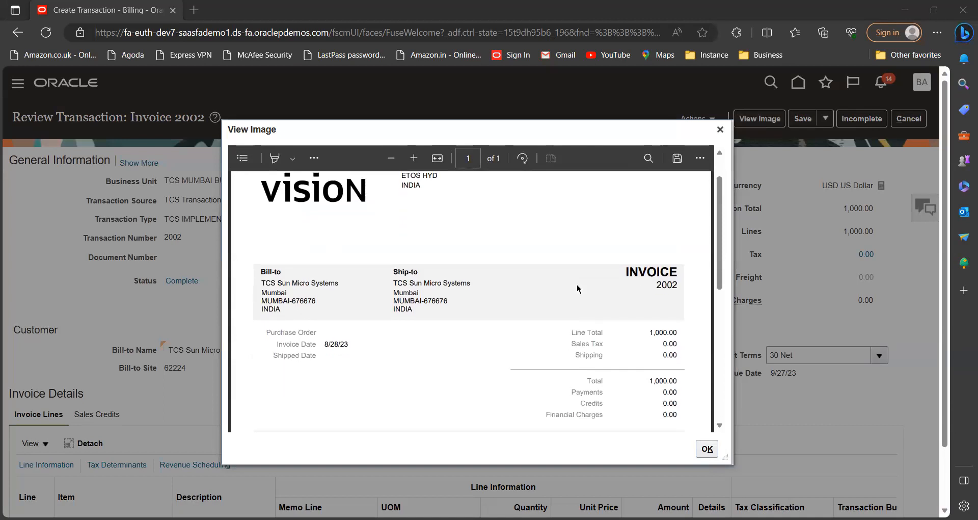
{"action": "scroll", "coordinate": [577, 289], "scroll_direction": "down", "scroll_amount": 2}
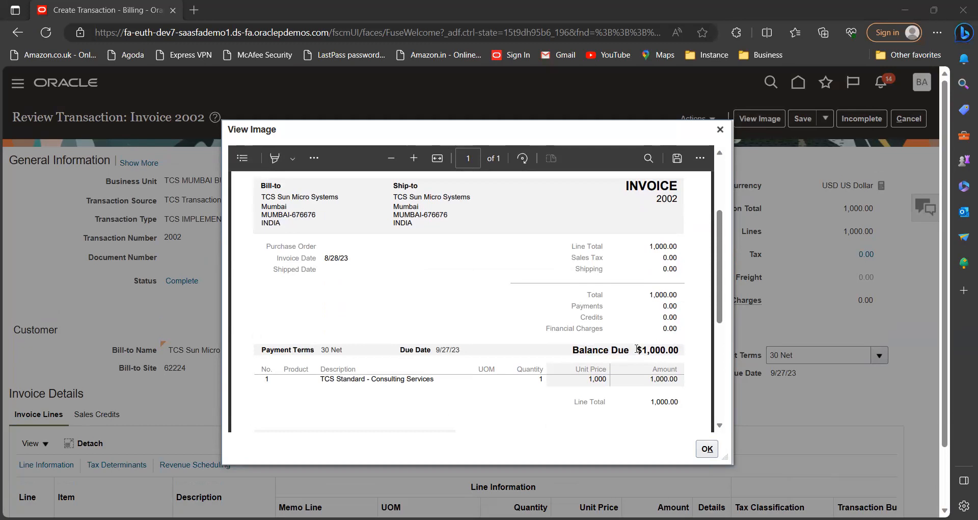
{"action": "left_click_drag", "start_coordinate": [638, 349], "coordinate": [668, 349]}
{"action": "scroll", "coordinate": [627, 353], "scroll_direction": "down", "scroll_amount": 3}
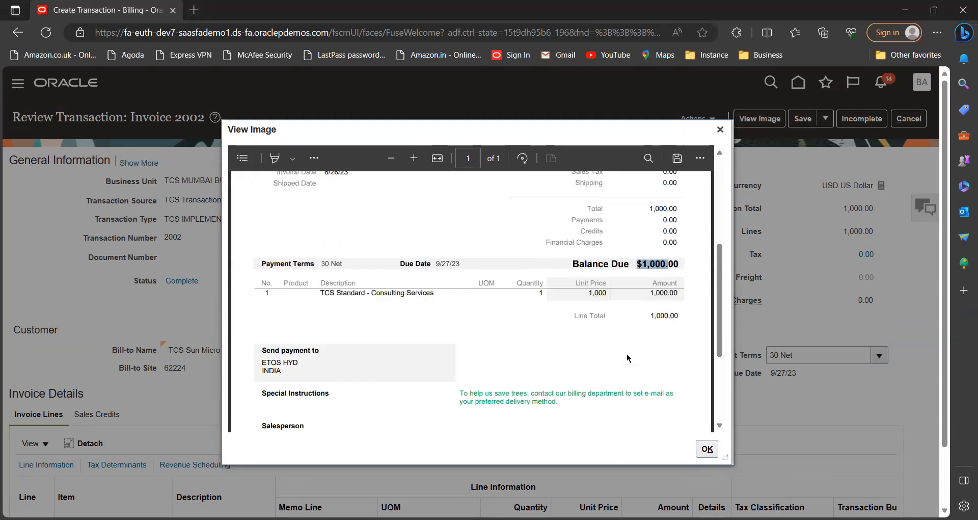
Post the invoice to the ledger and review its accounting lines in entered USD and accounted INR.
{"action": "left_click", "coordinate": [712, 122]}
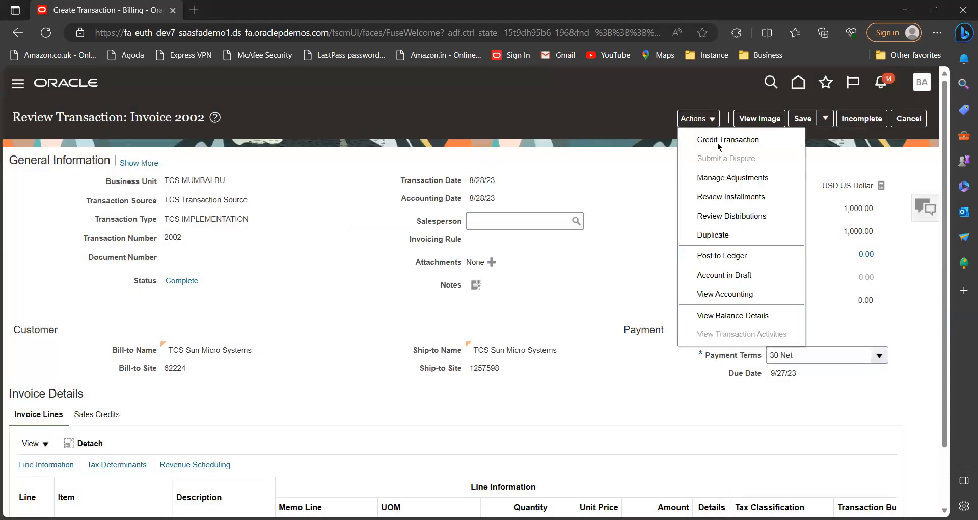
{"action": "left_click", "coordinate": [729, 260]}
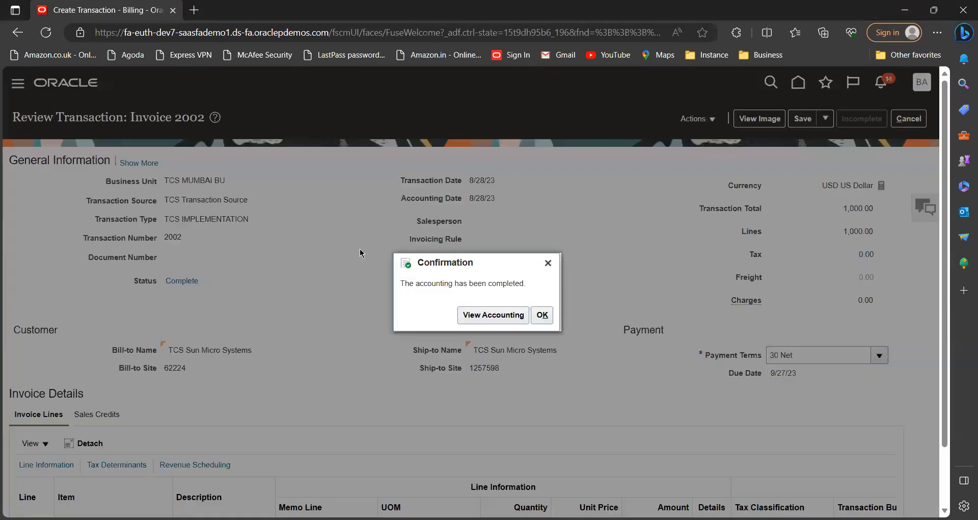
{"action": "left_click", "coordinate": [494, 315]}
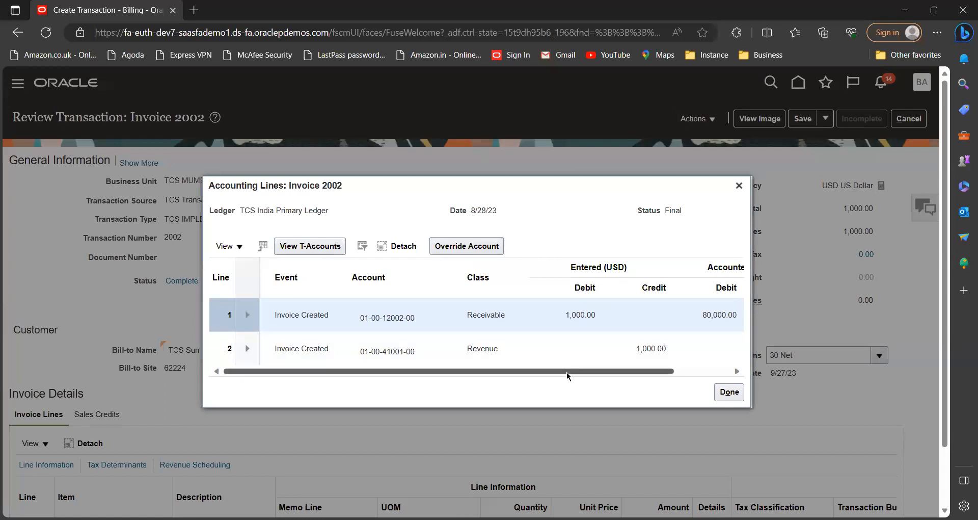
{"action": "left_click_drag", "start_coordinate": [566, 373], "coordinate": [542, 364]}
{"action": "left_click_drag", "start_coordinate": [590, 369], "coordinate": [645, 370]}
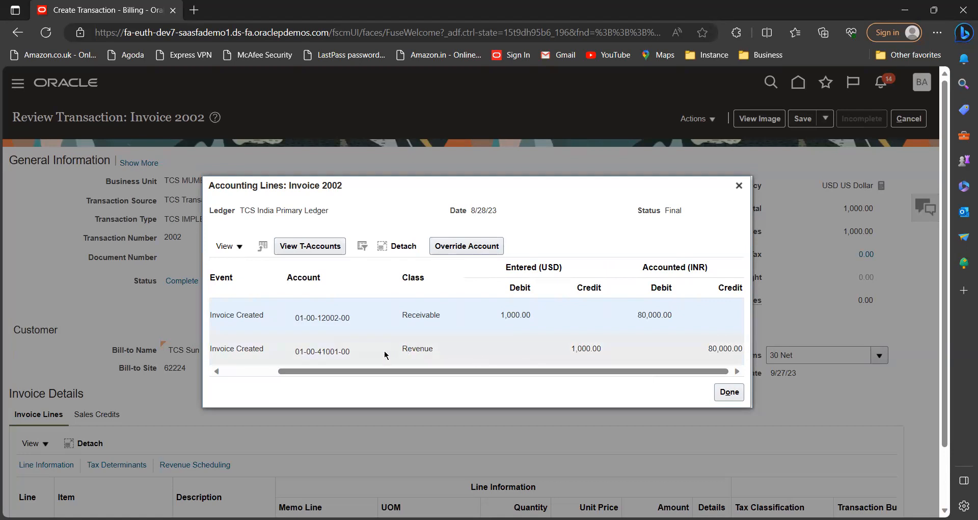
{"action": "mouse_move", "coordinate": [331, 355]}
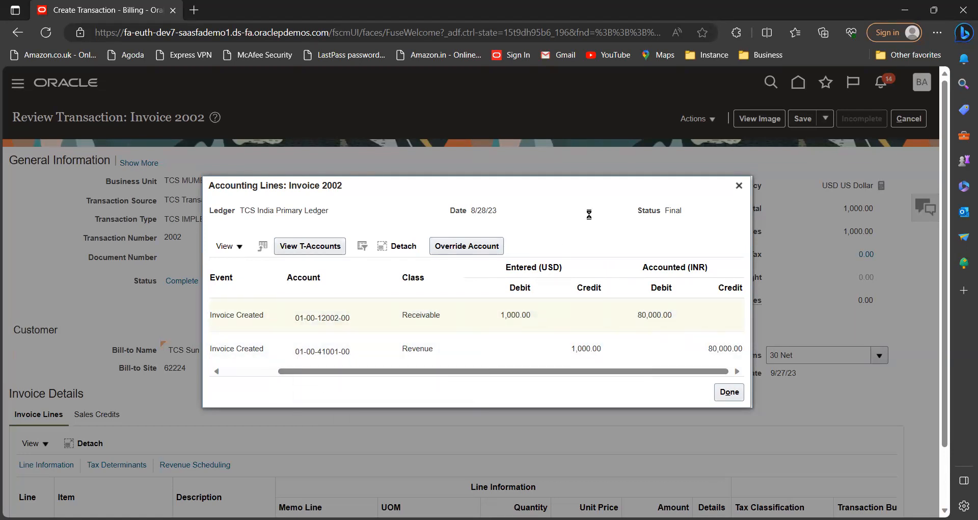
{"action": "left_click", "coordinate": [739, 186]}
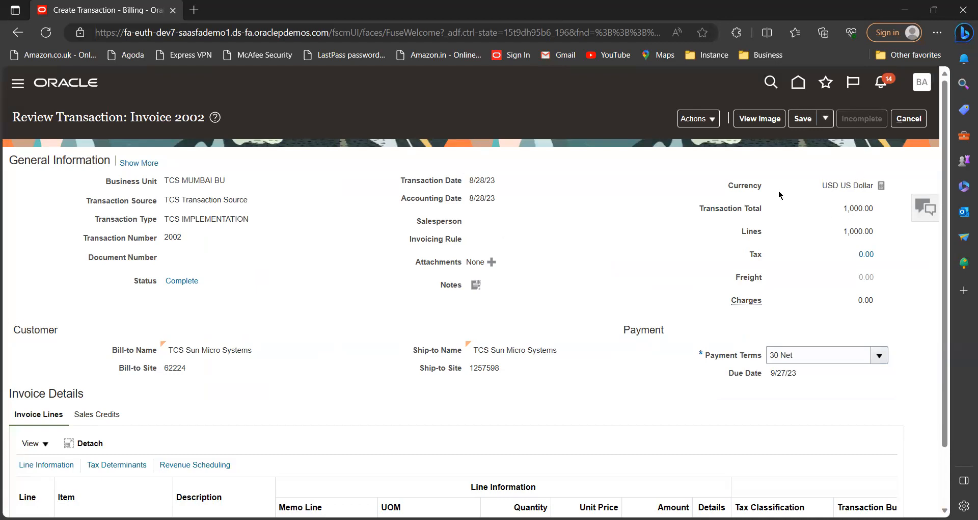
Save and close the posted USD invoice.
{"action": "left_click", "coordinate": [826, 119]}
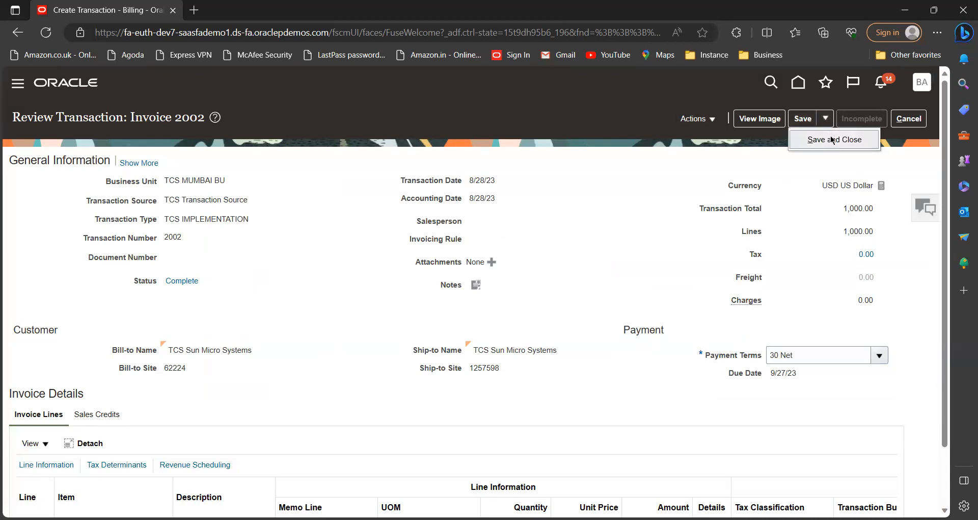
{"action": "left_click", "coordinate": [834, 140]}
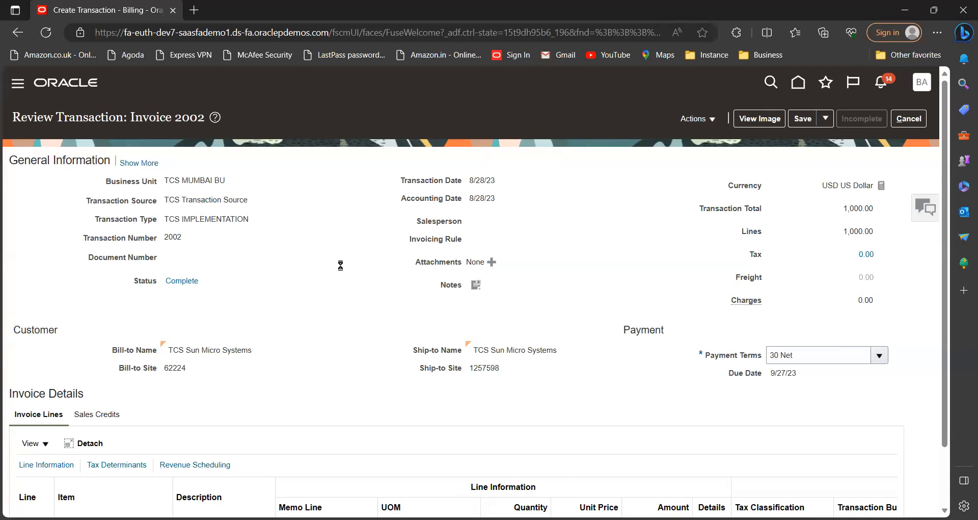
{"action": "left_click", "coordinate": [519, 208]}
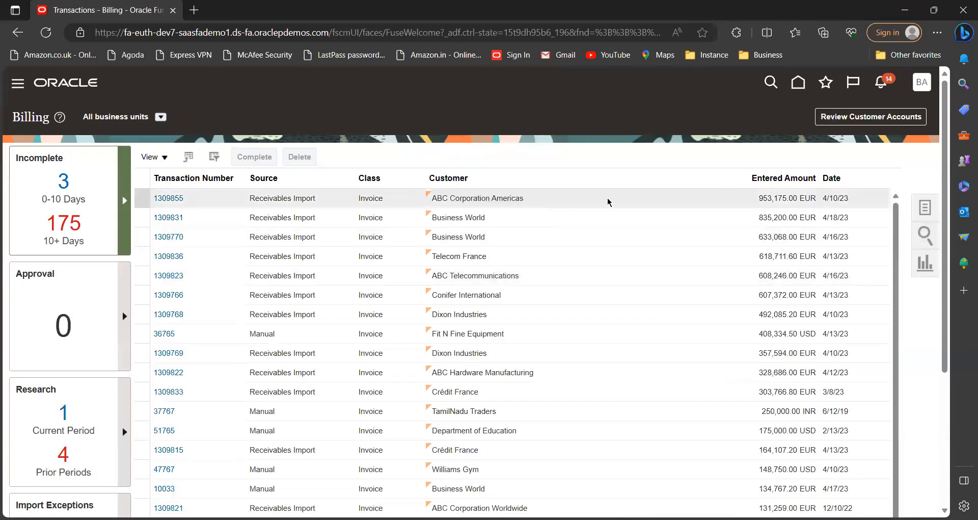
Create a new standard receipt in Accounts Receivable for the TCS MUMBAI BU business unit.
{"action": "left_click", "coordinate": [798, 82]}
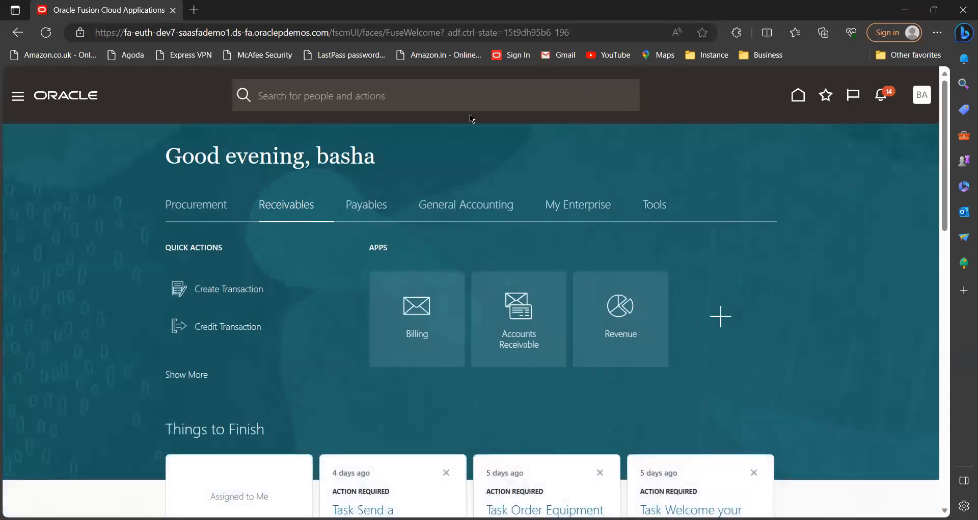
{"action": "left_click", "coordinate": [527, 314]}
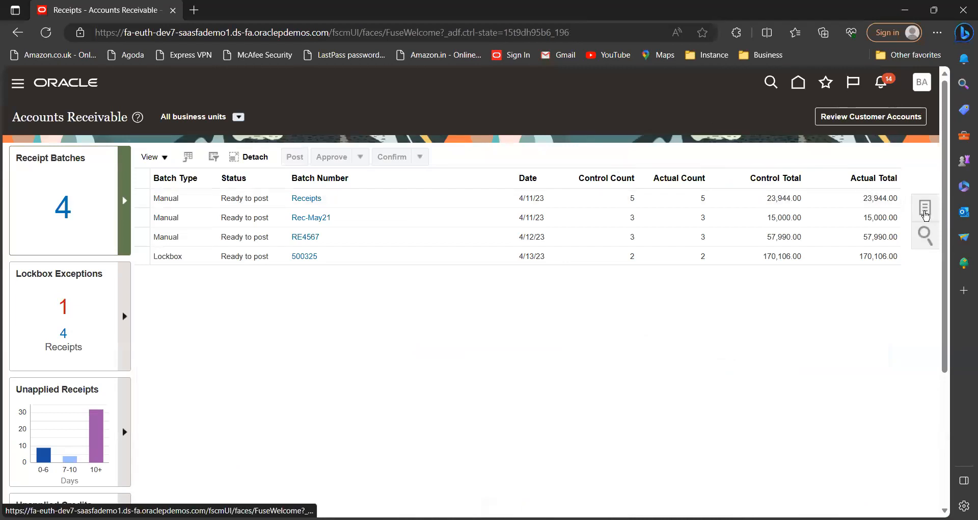
{"action": "left_click", "coordinate": [926, 210]}
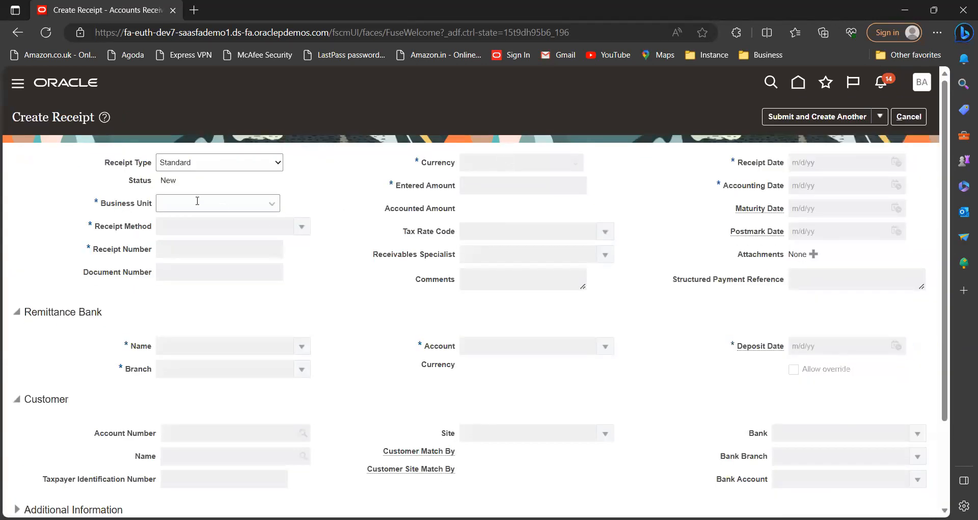
{"action": "left_click", "coordinate": [275, 204]}
{"action": "left_click", "coordinate": [234, 236]}
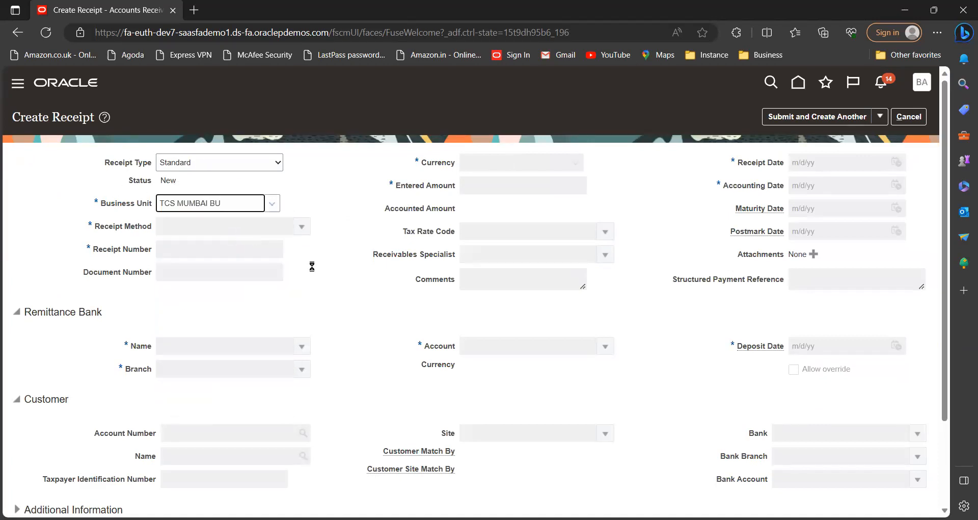
Set the receipt method to TCS MANUAL RECEIPT and the receipt number to TCS_Rcpt_001.
{"action": "left_click", "coordinate": [301, 226]}
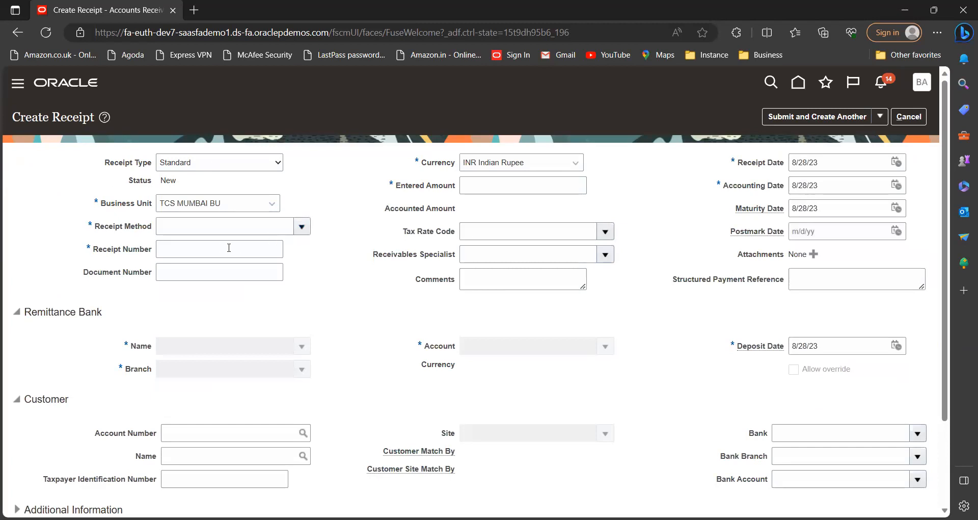
{"action": "left_click", "coordinate": [225, 247]}
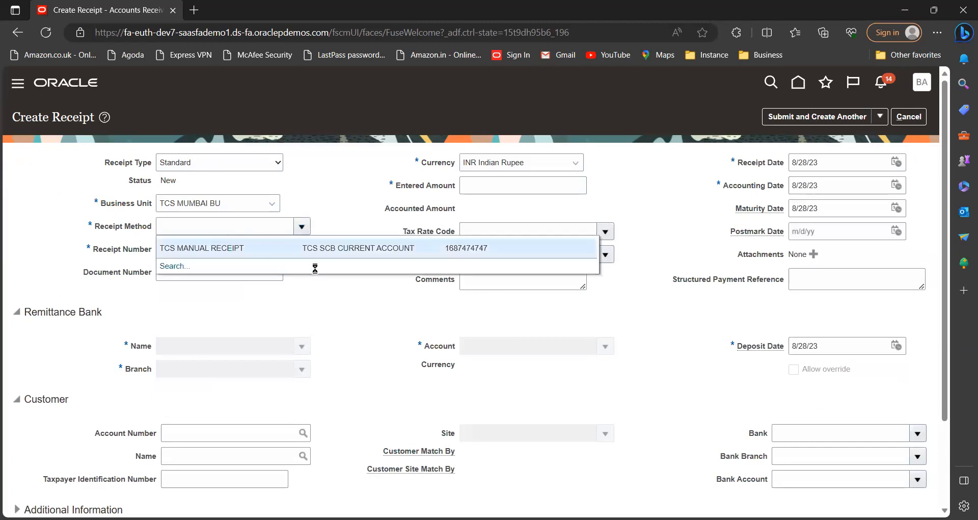
{"action": "left_click", "coordinate": [206, 251]}
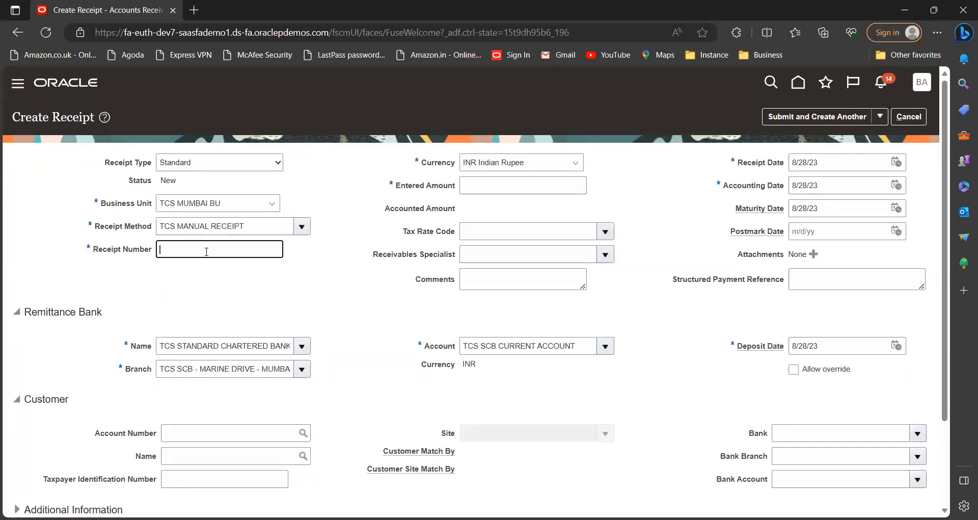
{"action": "type", "text": "tc"}
{"action": "type", "text": "t"}
{"action": "key", "text": "BackSpace"}
{"action": "type", "text": "TCS_Rcpt_001"}
Set the receipt's entered amount to 55,000 in Indian rupees.
{"action": "left_click", "coordinate": [551, 186]}
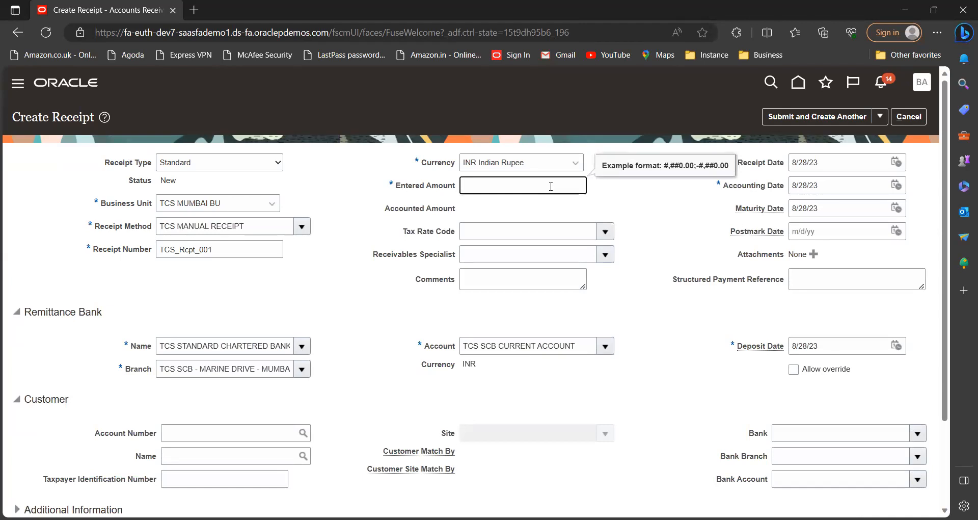
{"action": "type", "text": "5500"}
{"action": "left_click", "coordinate": [666, 195]}
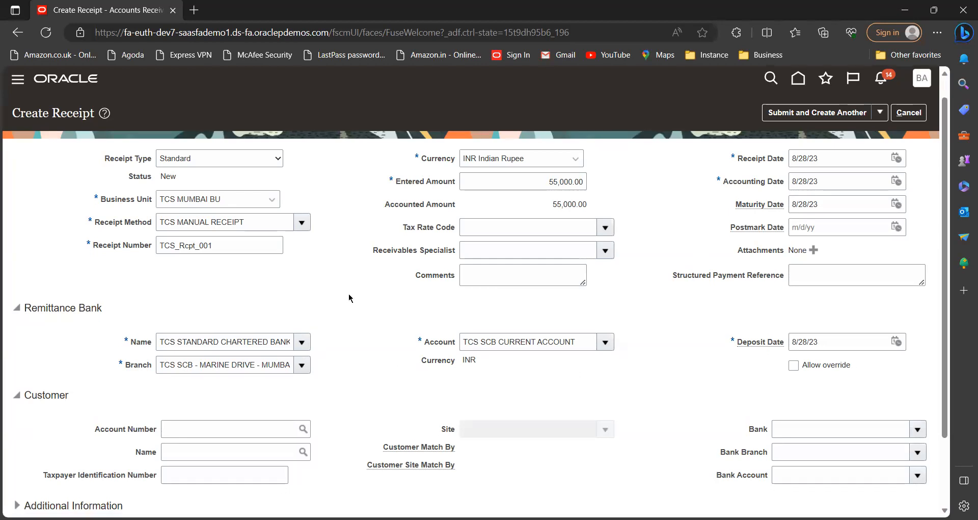
Set the receipt's customer to TCS VODAPHONE CUSTOMER and choose its primary MUMBAI site.
{"action": "scroll", "coordinate": [349, 296], "scroll_direction": "down", "scroll_amount": 2}
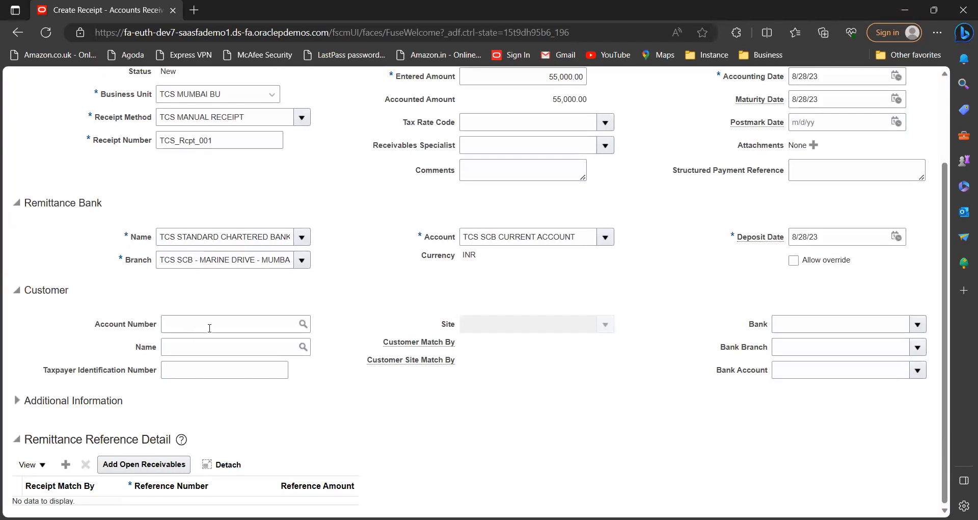
{"action": "left_click", "coordinate": [210, 345]}
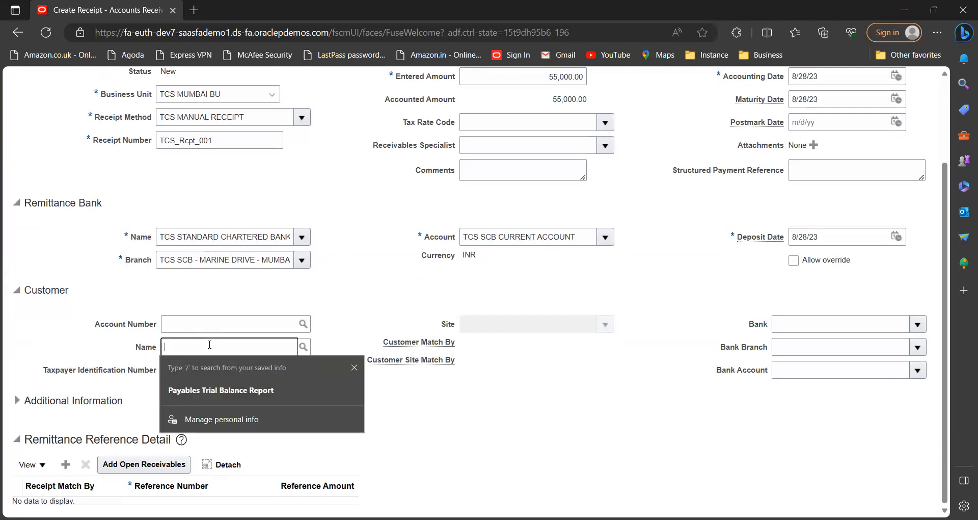
{"action": "type", "text": "t"}
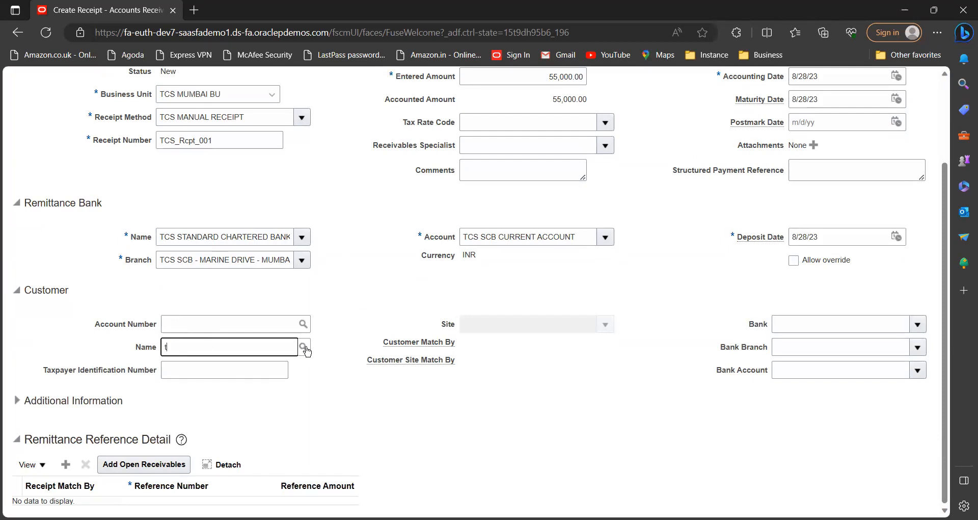
{"action": "type", "text": "cs"}
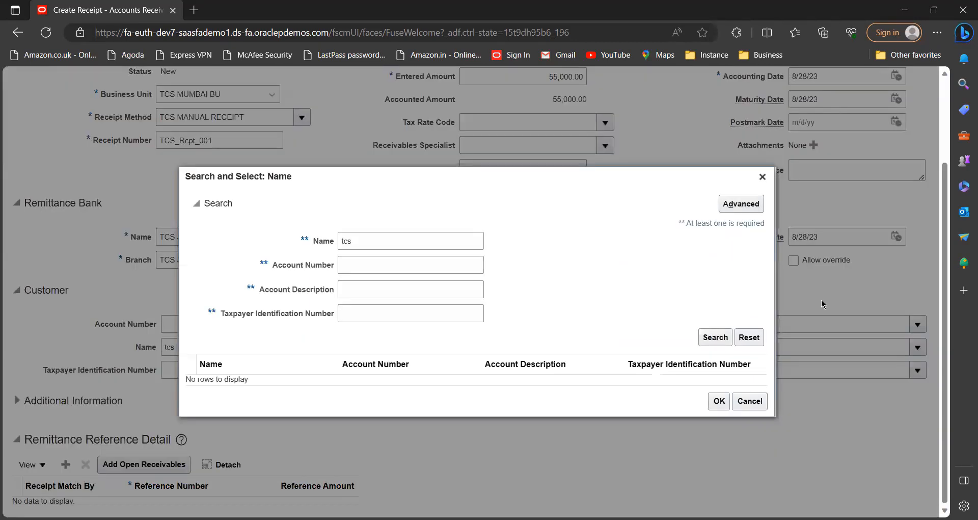
{"action": "left_click", "coordinate": [714, 337]}
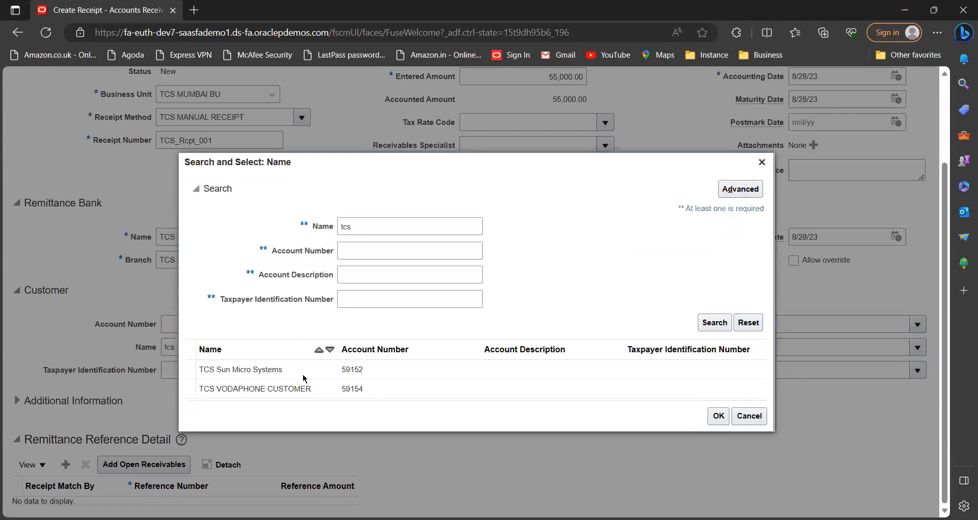
{"action": "left_click", "coordinate": [289, 390]}
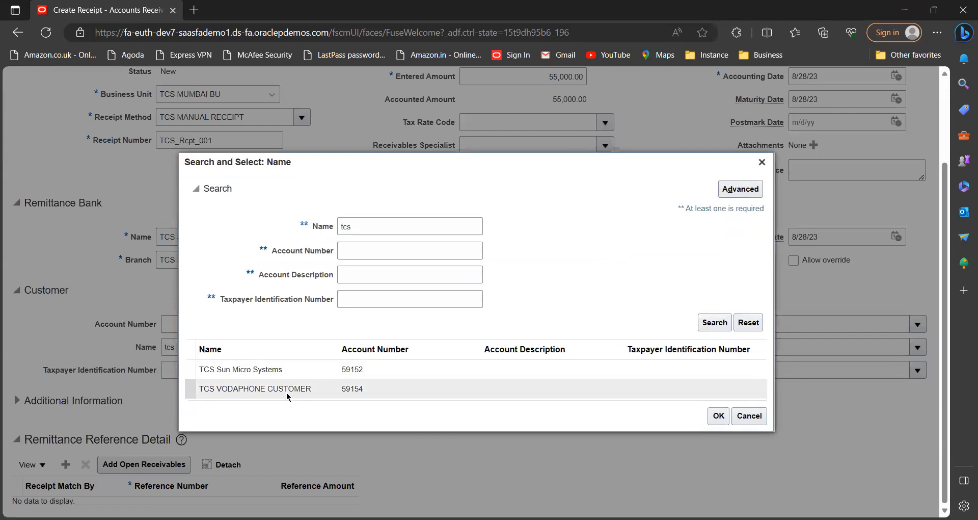
{"action": "left_click", "coordinate": [720, 417]}
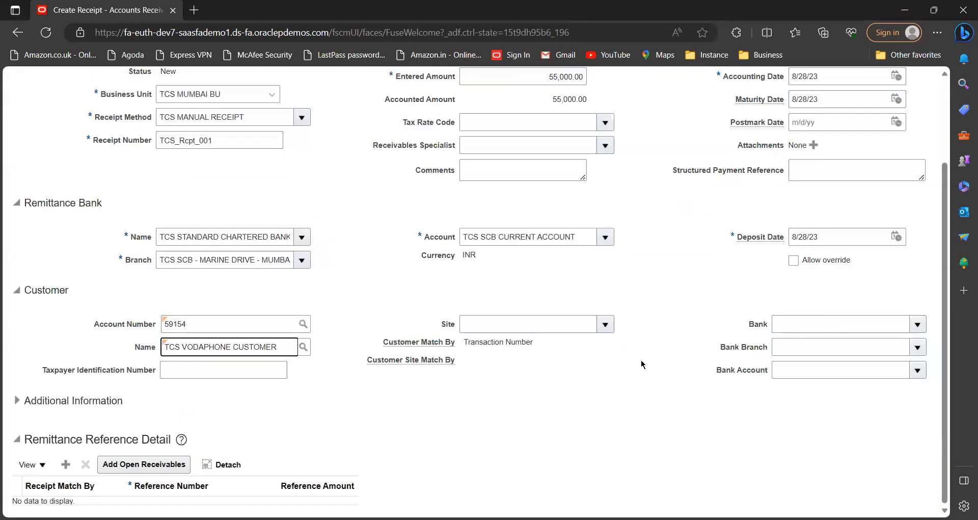
{"action": "left_click", "coordinate": [607, 331]}
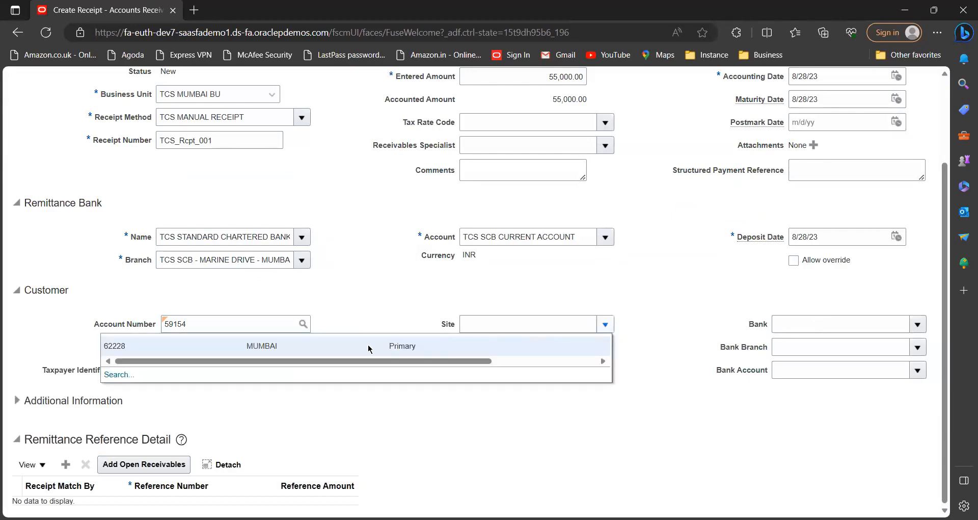
{"action": "left_click", "coordinate": [331, 339]}
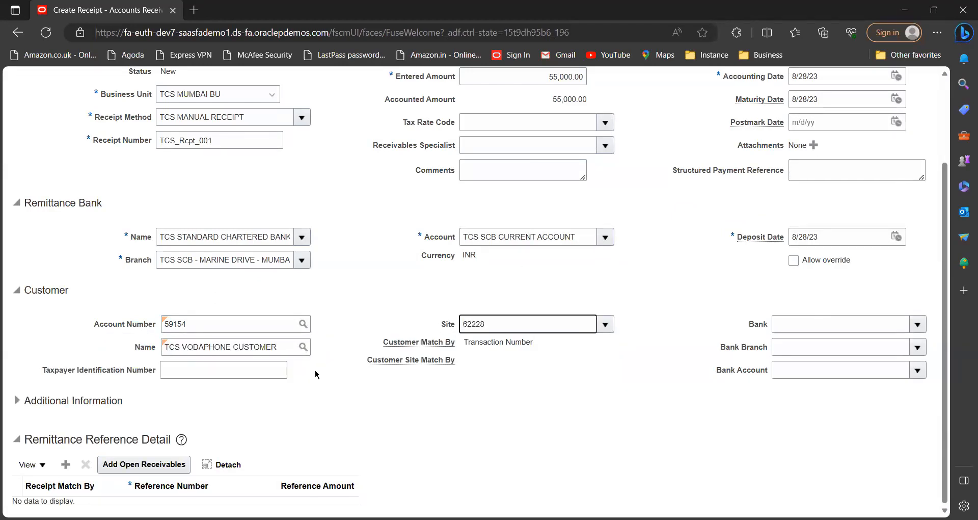
Submit the receipt and open it for manual application.
{"action": "scroll", "coordinate": [589, 316], "scroll_direction": "up", "scroll_amount": 3}
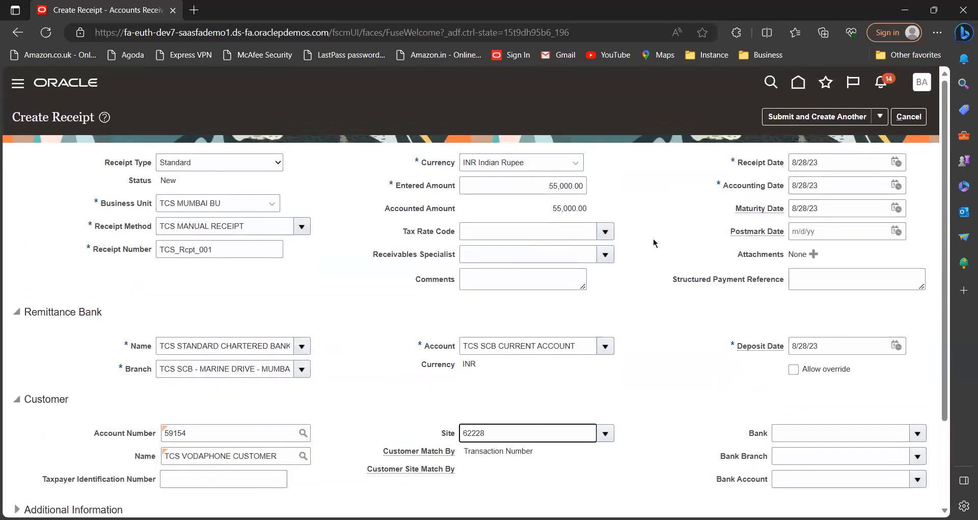
{"action": "left_click", "coordinate": [880, 117]}
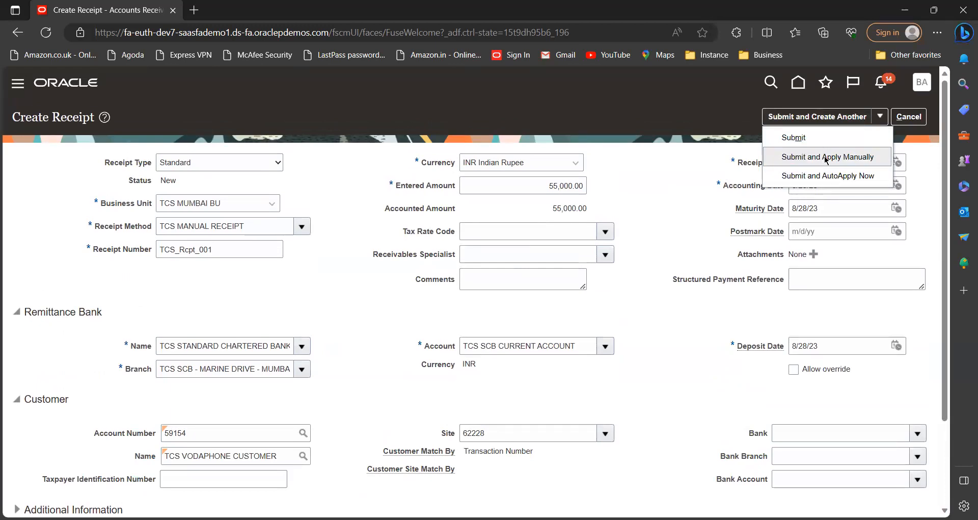
{"action": "left_click", "coordinate": [827, 159]}
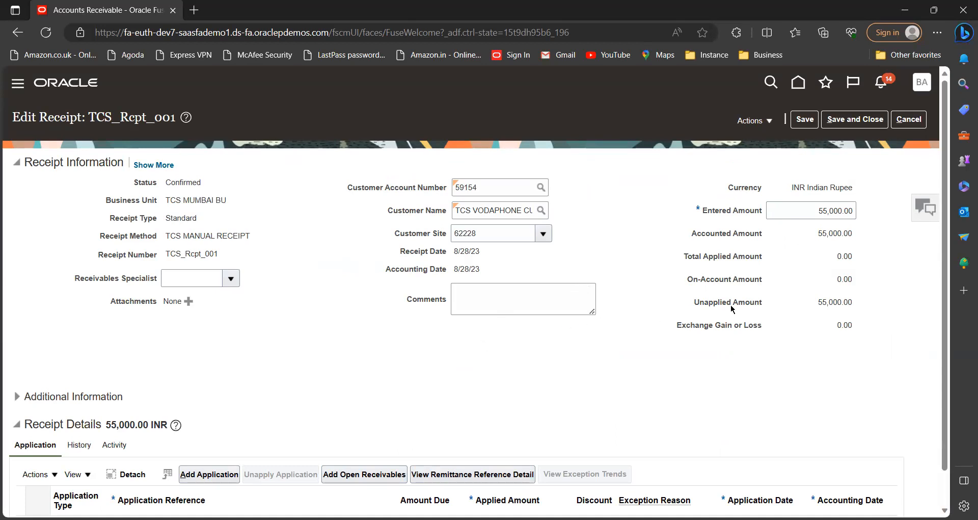
Add the customer's open invoice 1 to the receipt as an application from the open receivables.
{"action": "scroll", "coordinate": [516, 337], "scroll_direction": "down", "scroll_amount": 1}
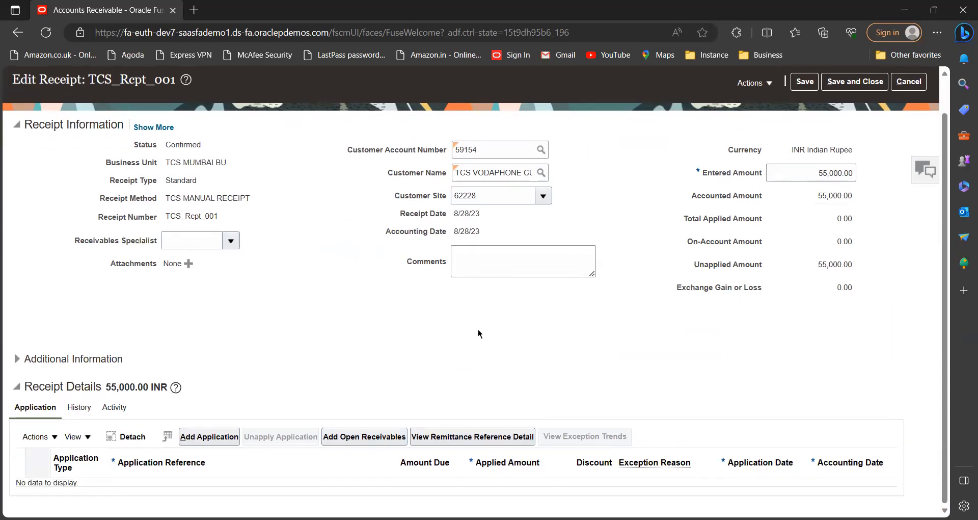
{"action": "left_click", "coordinate": [349, 440]}
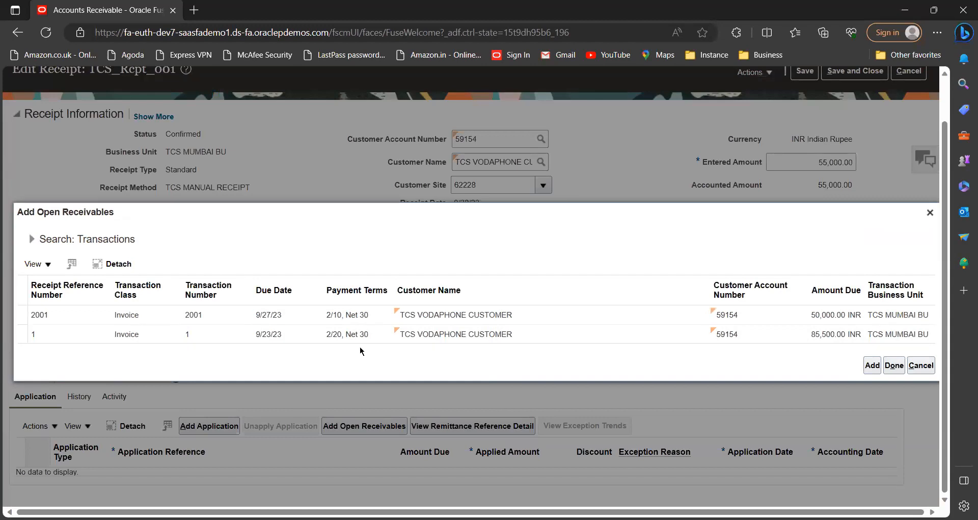
{"action": "left_click", "coordinate": [356, 316]}
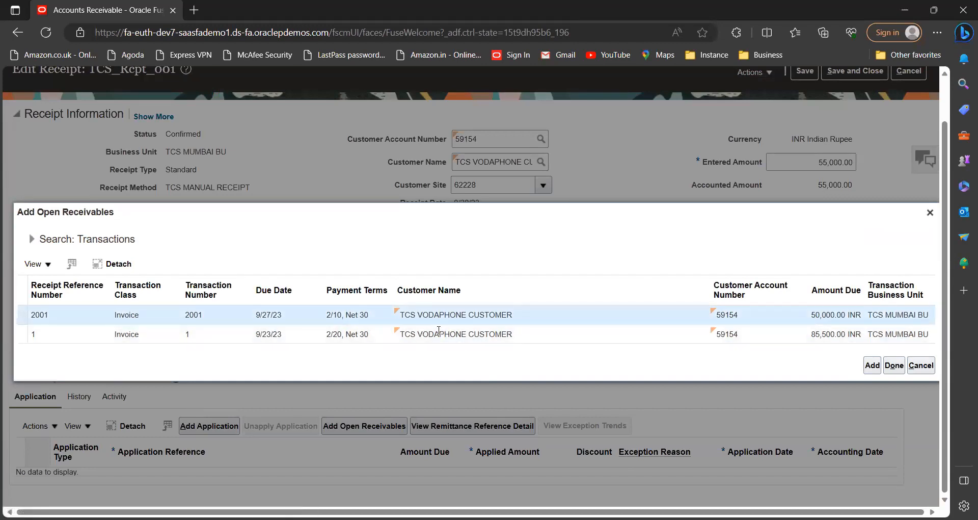
{"action": "left_click", "coordinate": [347, 331]}
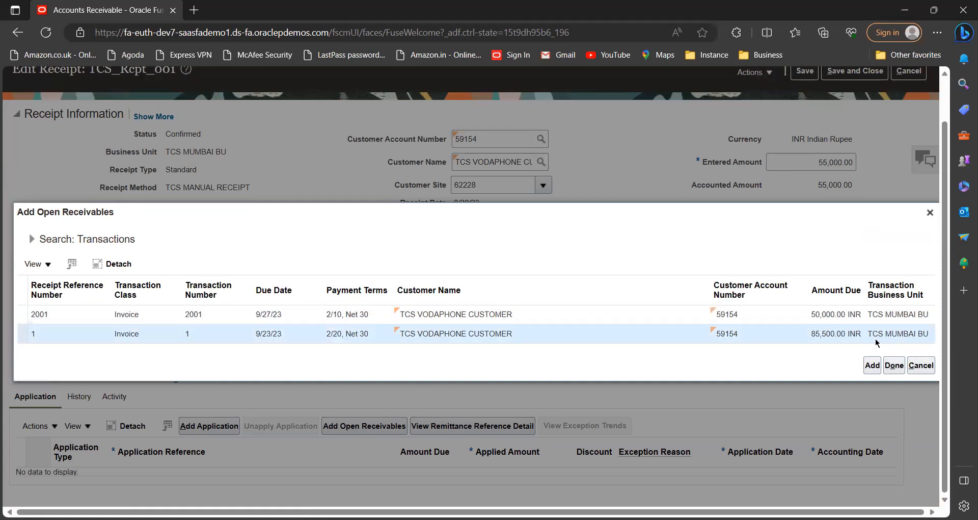
{"action": "left_click", "coordinate": [872, 366]}
{"action": "left_click", "coordinate": [894, 365]}
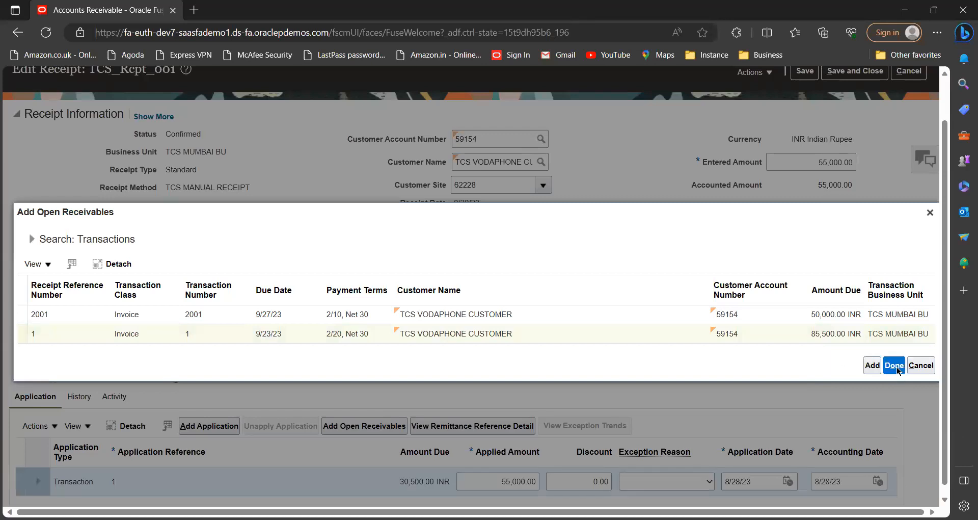
Save the receipt application and post receipt TCS_Rcpt_001 to the ledger.
{"action": "scroll", "coordinate": [667, 306], "scroll_direction": "down", "scroll_amount": 3}
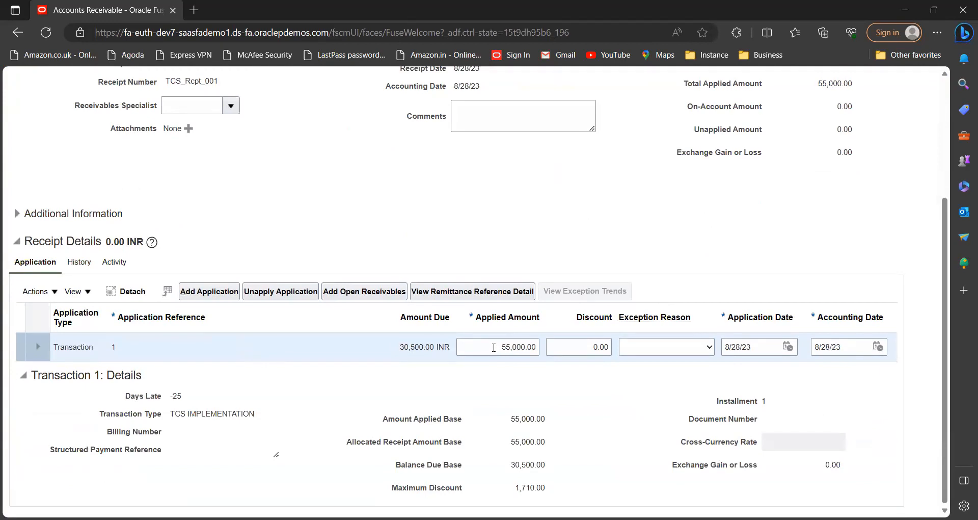
{"action": "scroll", "coordinate": [578, 288], "scroll_direction": "up", "scroll_amount": 3}
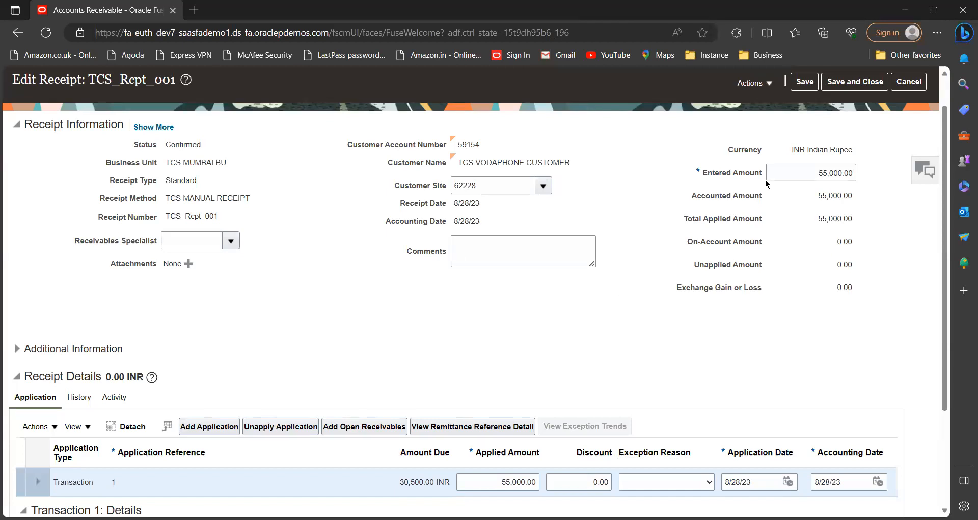
{"action": "scroll", "coordinate": [681, 295], "scroll_direction": "down", "scroll_amount": 1}
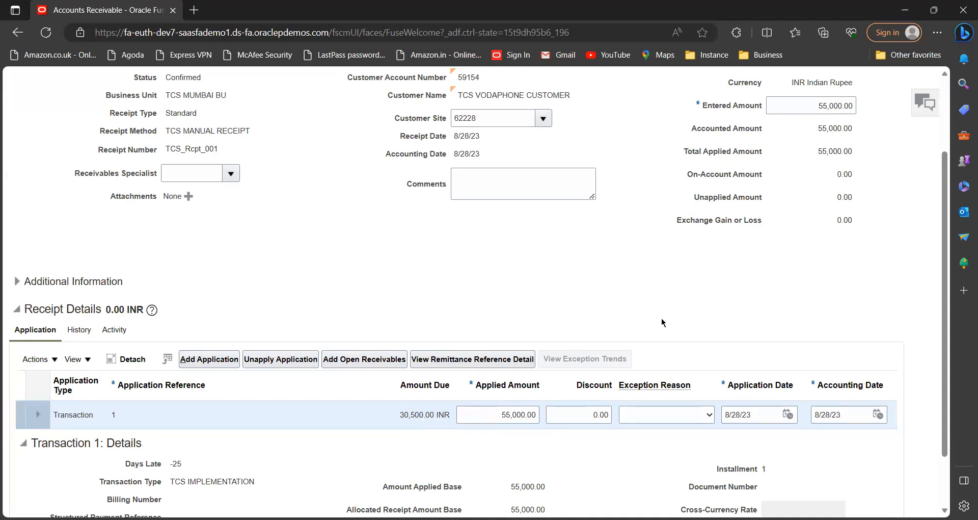
{"action": "scroll", "coordinate": [680, 310], "scroll_direction": "down", "scroll_amount": 2}
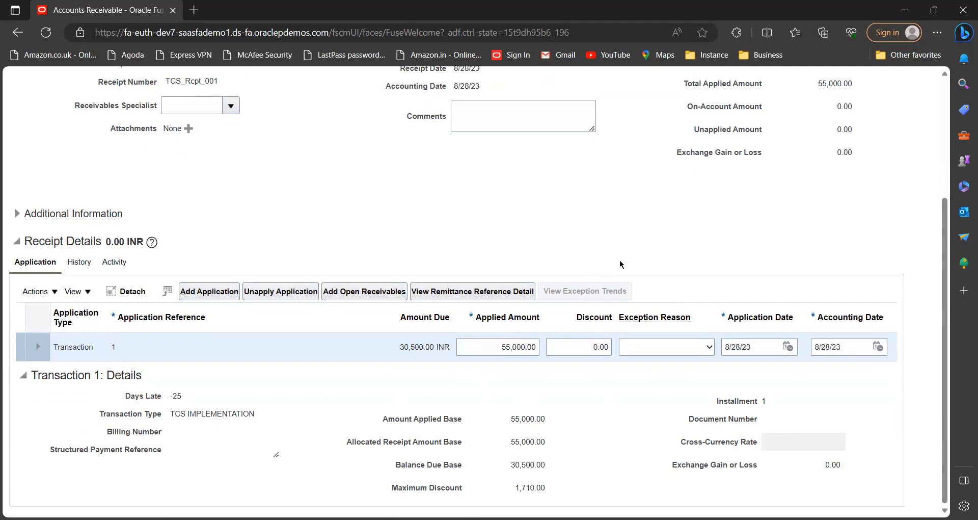
{"action": "scroll", "coordinate": [620, 265], "scroll_direction": "up", "scroll_amount": 3}
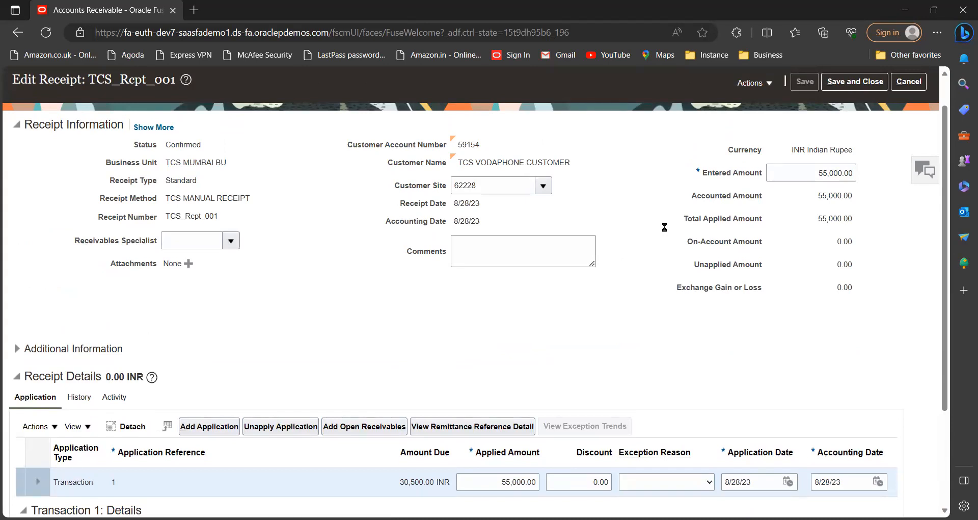
{"action": "left_click", "coordinate": [770, 82]}
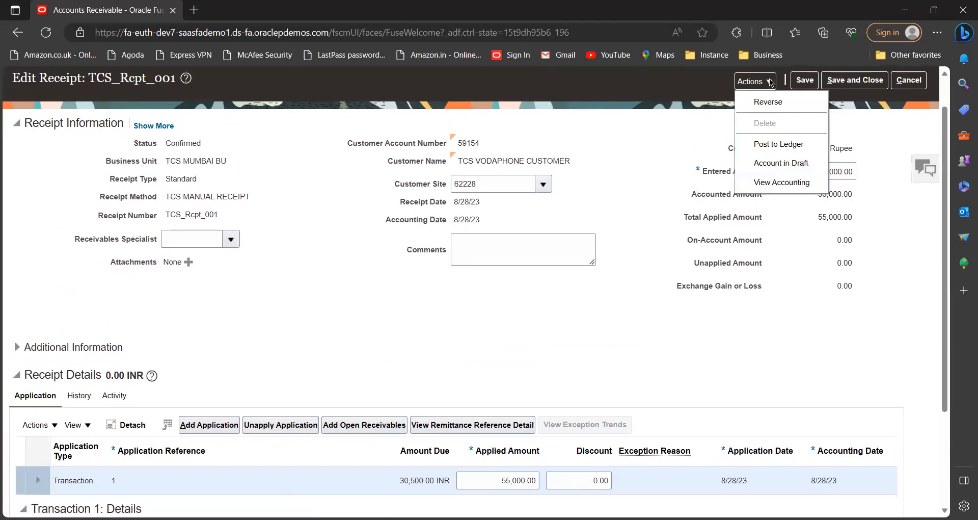
{"action": "left_click", "coordinate": [796, 145]}
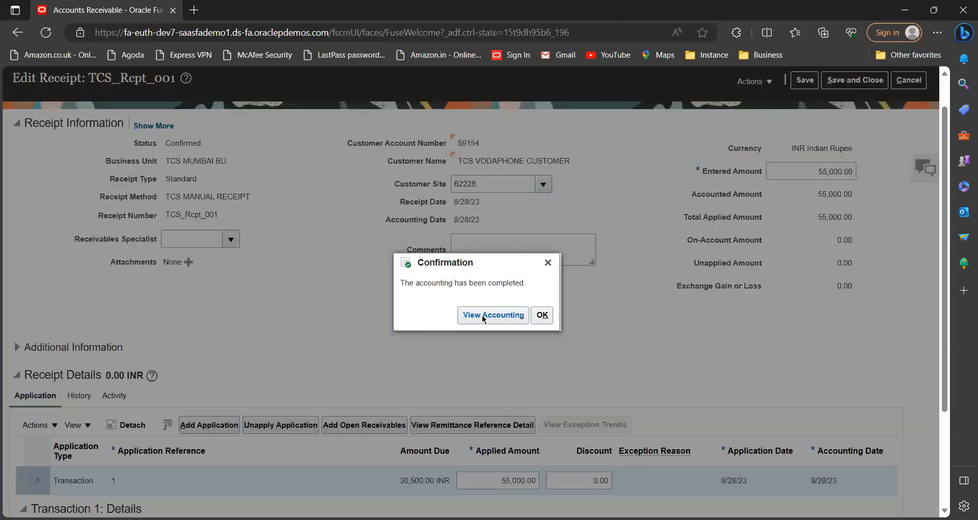
View the posted receipt's accounting lines and check the amount due on the applied transaction.
{"action": "left_click", "coordinate": [484, 316]}
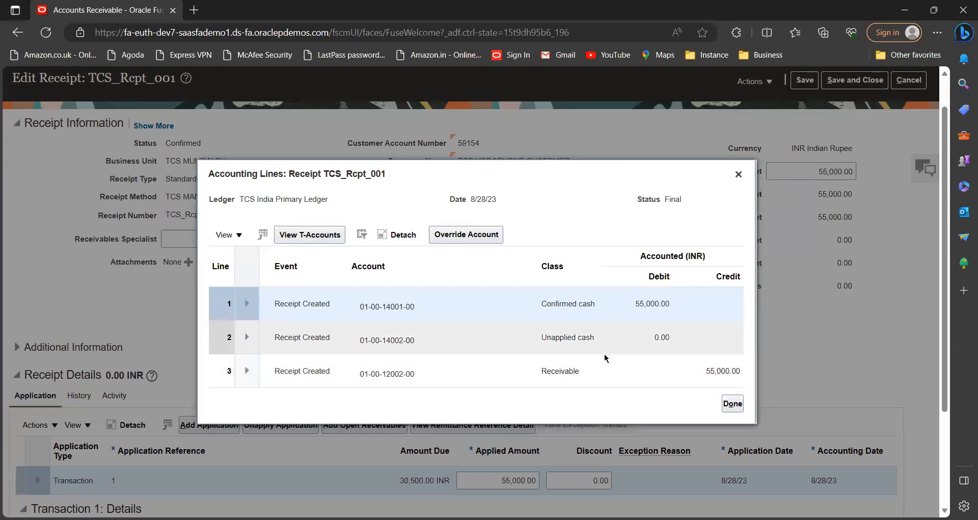
{"action": "left_click", "coordinate": [739, 175]}
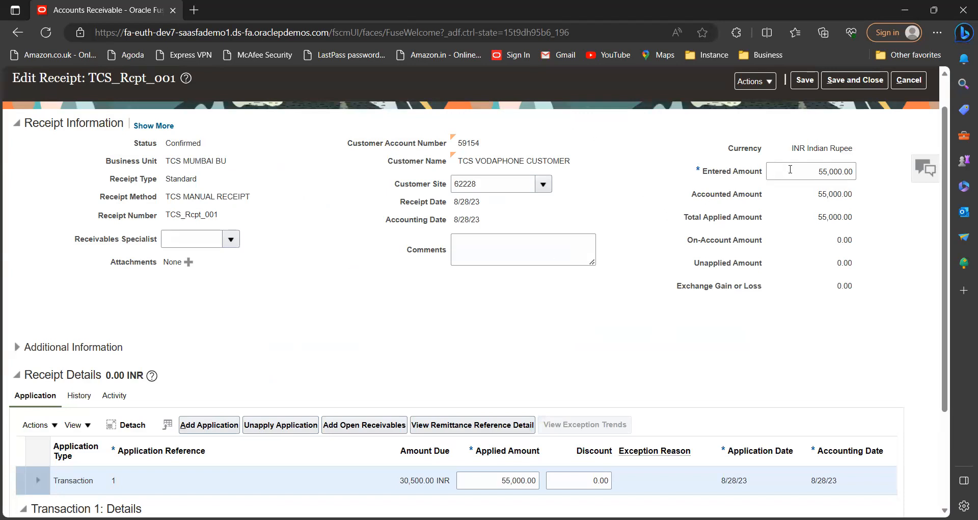
{"action": "scroll", "coordinate": [619, 301], "scroll_direction": "down", "scroll_amount": 3}
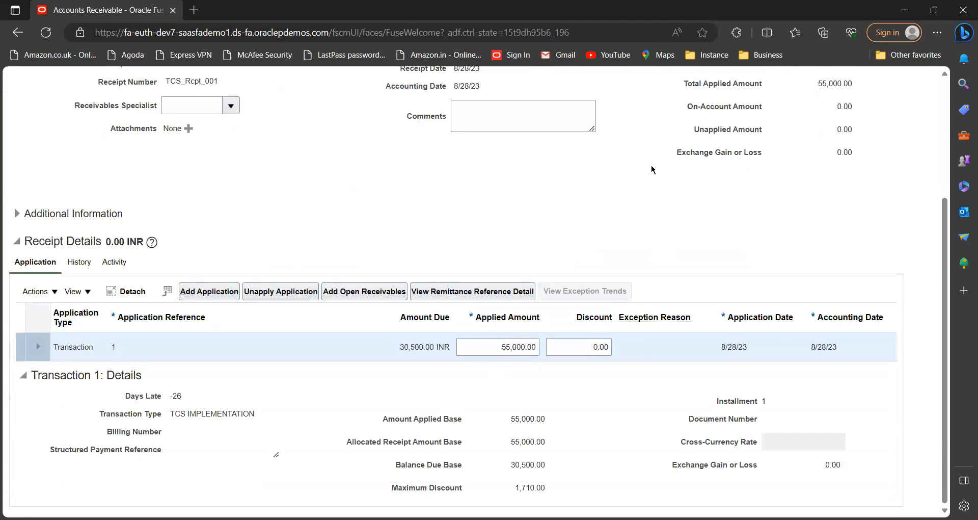
{"action": "scroll", "coordinate": [651, 168], "scroll_direction": "up", "scroll_amount": 3}
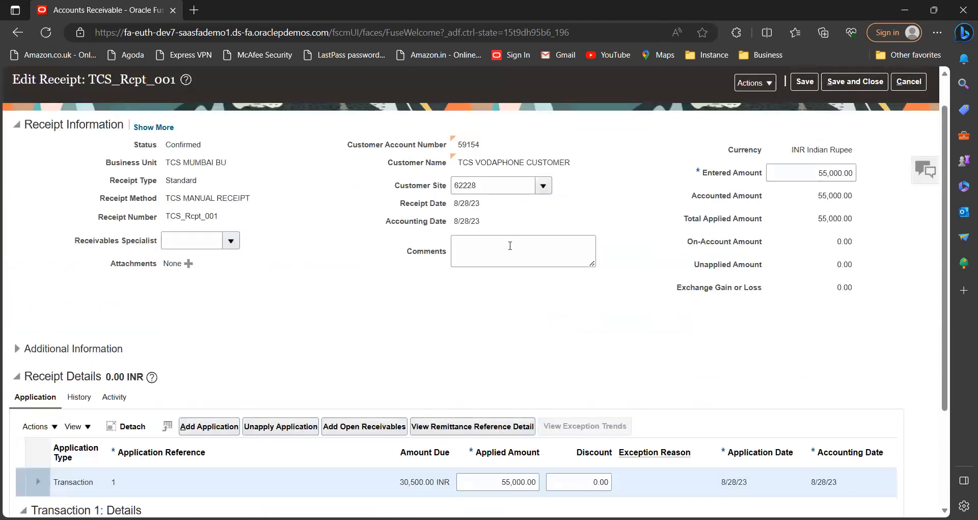
{"action": "scroll", "coordinate": [514, 245], "scroll_direction": "down", "scroll_amount": 3}
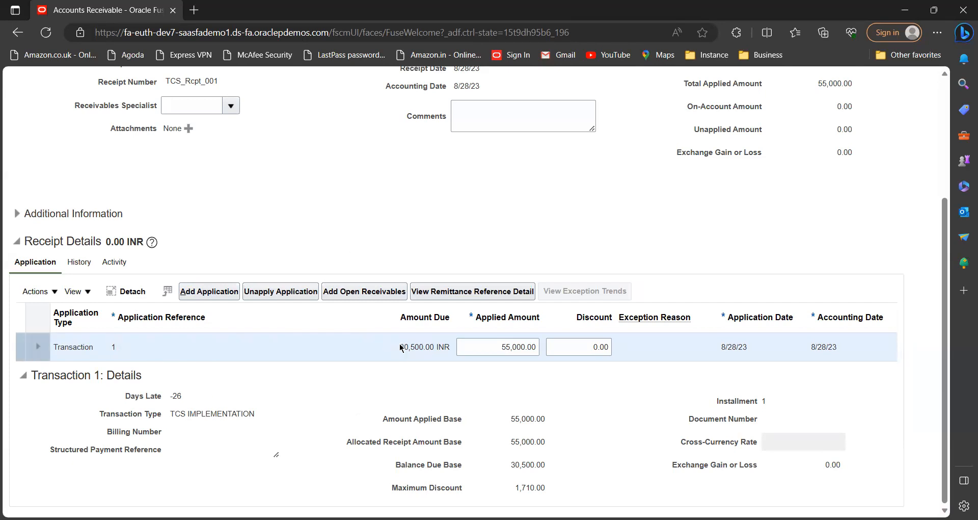
{"action": "left_click_drag", "start_coordinate": [399, 347], "coordinate": [449, 344]}
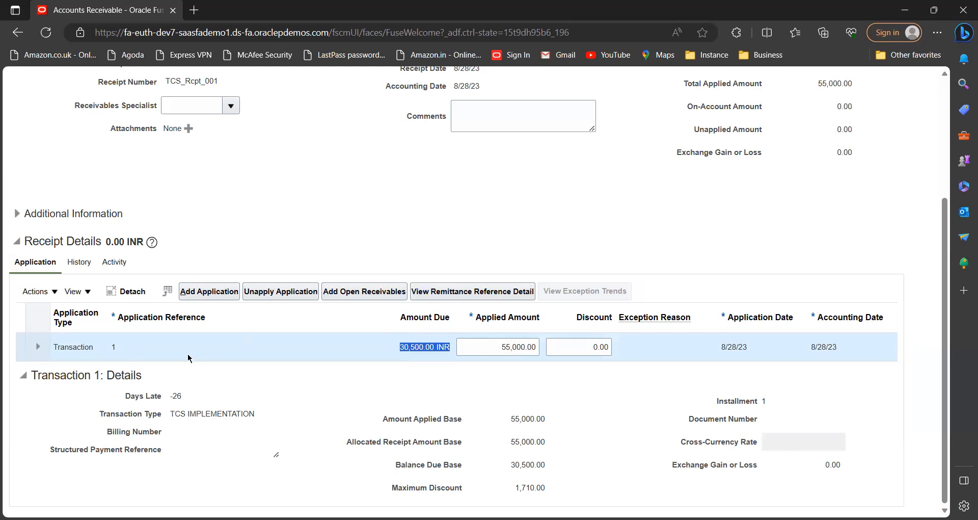
Try to create a write-off from the receipt's application of transaction 1.
{"action": "left_click", "coordinate": [54, 291]}
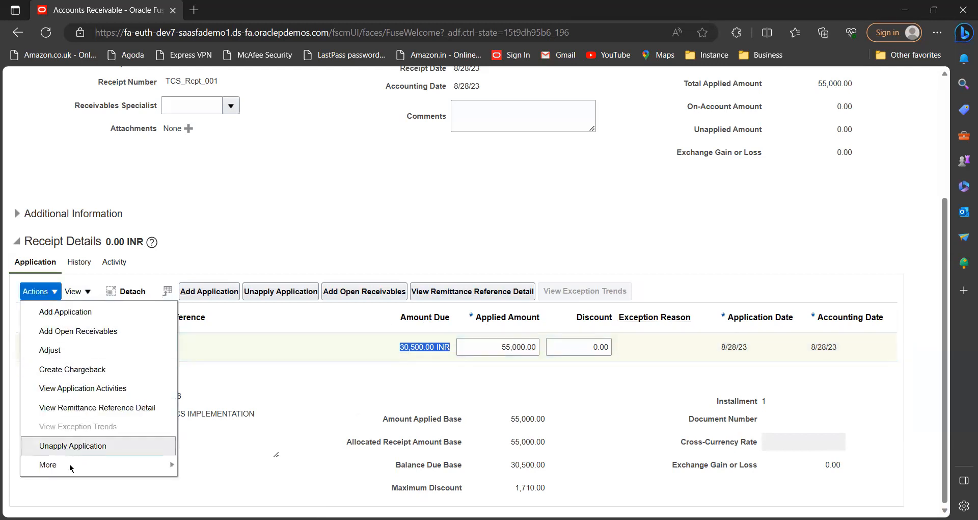
{"action": "mouse_move", "coordinate": [69, 468]}
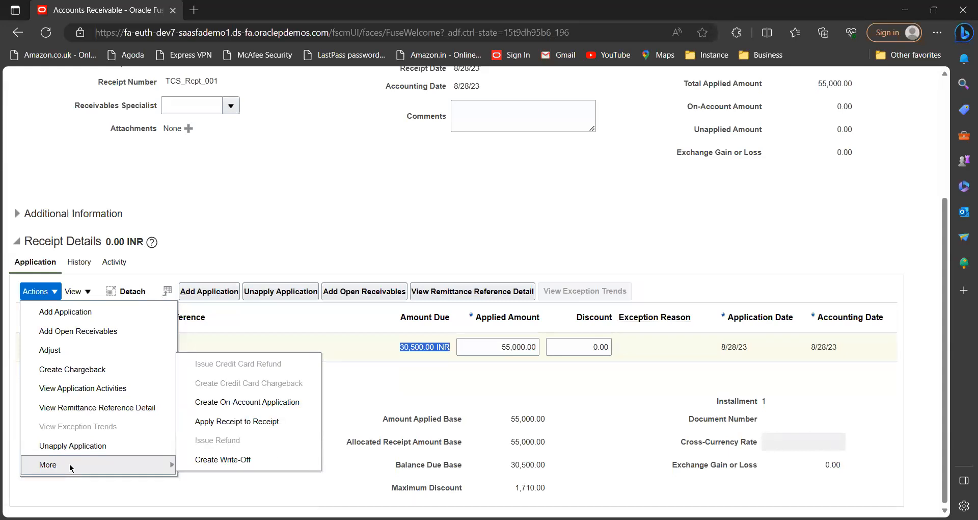
{"action": "left_click", "coordinate": [257, 465]}
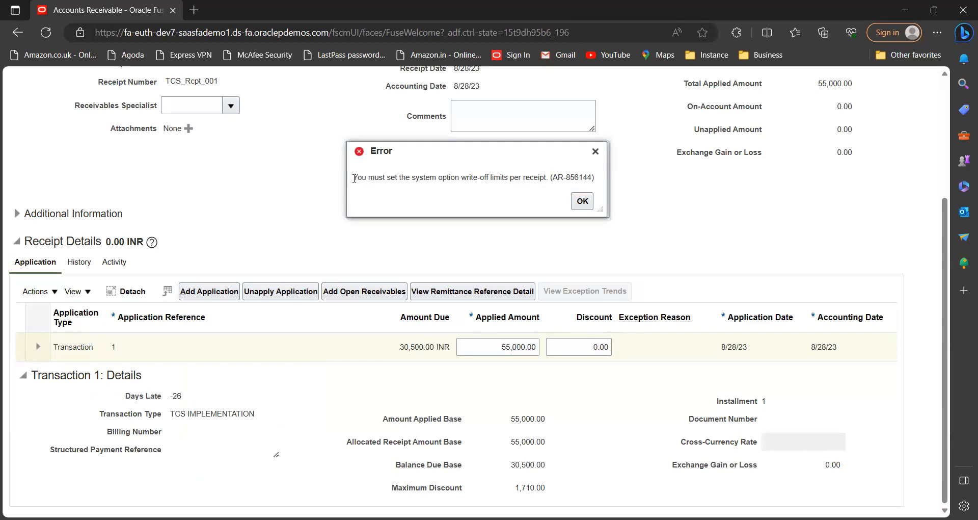
Read the write-off error message and copy its full text, including the error code.
{"action": "left_click_drag", "start_coordinate": [354, 179], "coordinate": [552, 180]}
{"action": "left_click", "coordinate": [439, 209]}
{"action": "left_click_drag", "start_coordinate": [413, 178], "coordinate": [466, 182]}
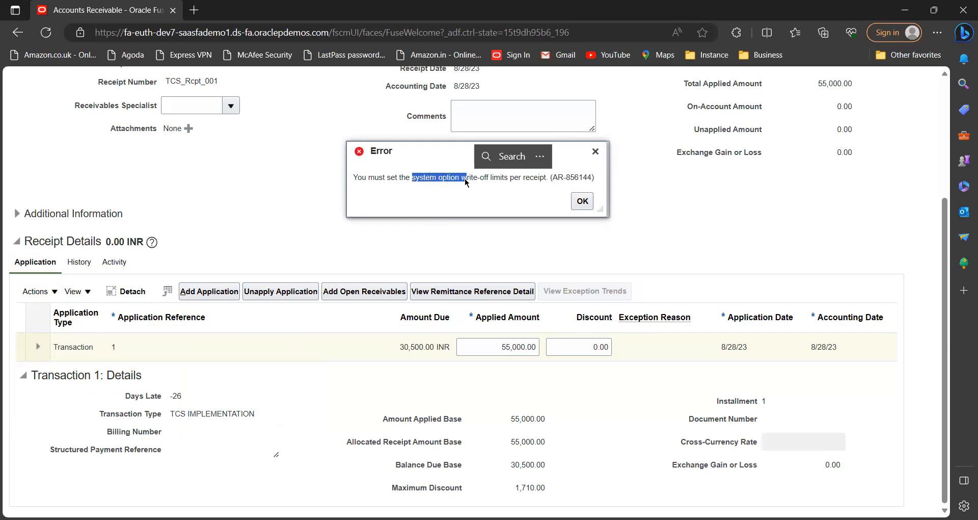
{"action": "left_click", "coordinate": [527, 189]}
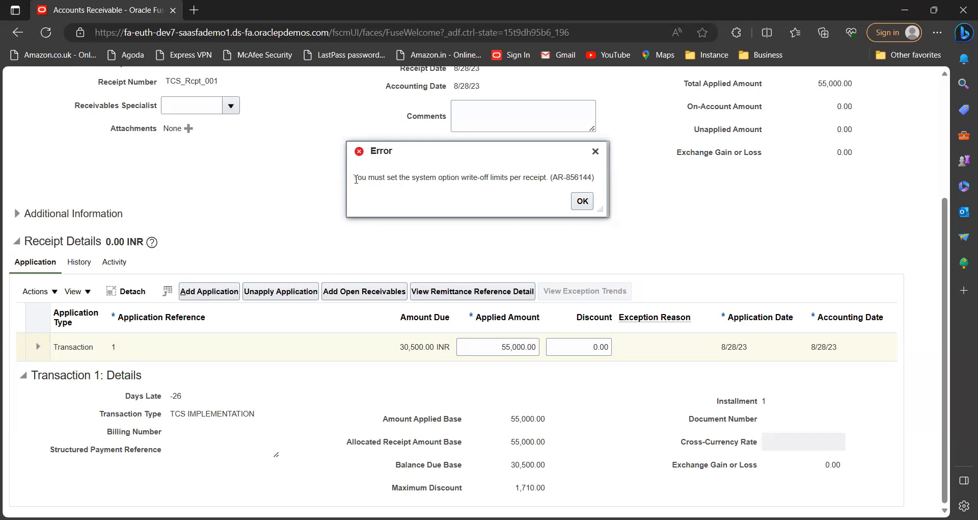
{"action": "left_click_drag", "start_coordinate": [356, 179], "coordinate": [579, 180]}
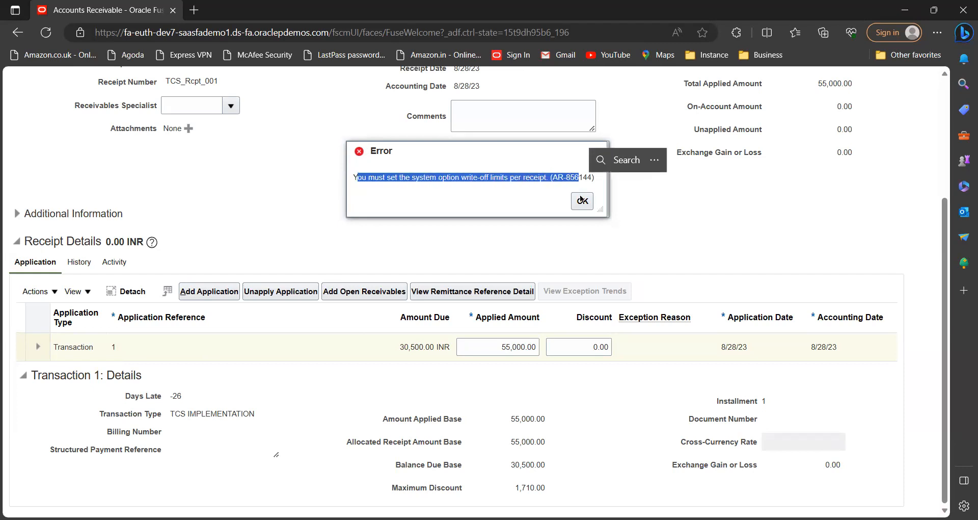
{"action": "left_click", "coordinate": [527, 210]}
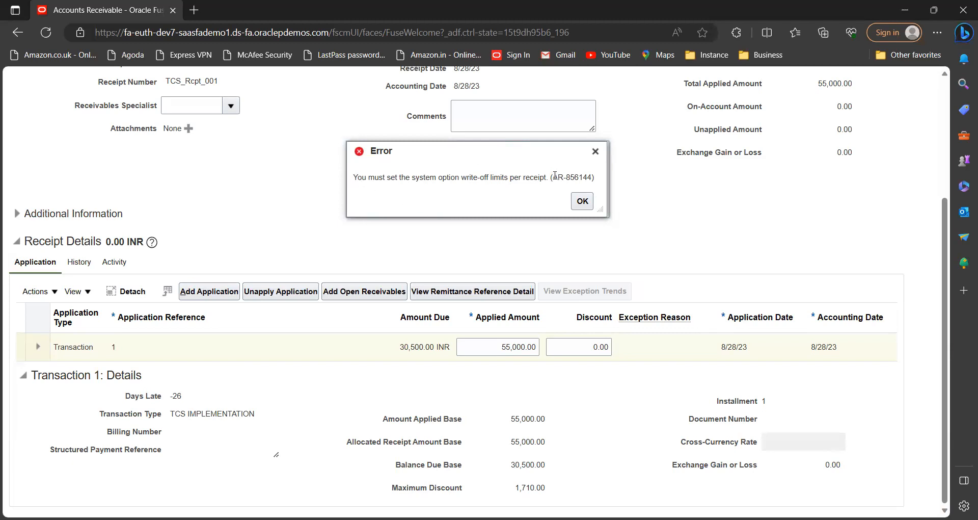
{"action": "left_click_drag", "start_coordinate": [555, 174], "coordinate": [600, 175]}
{"action": "left_click", "coordinate": [375, 175]}
{"action": "left_click_drag", "start_coordinate": [354, 176], "coordinate": [592, 178]}
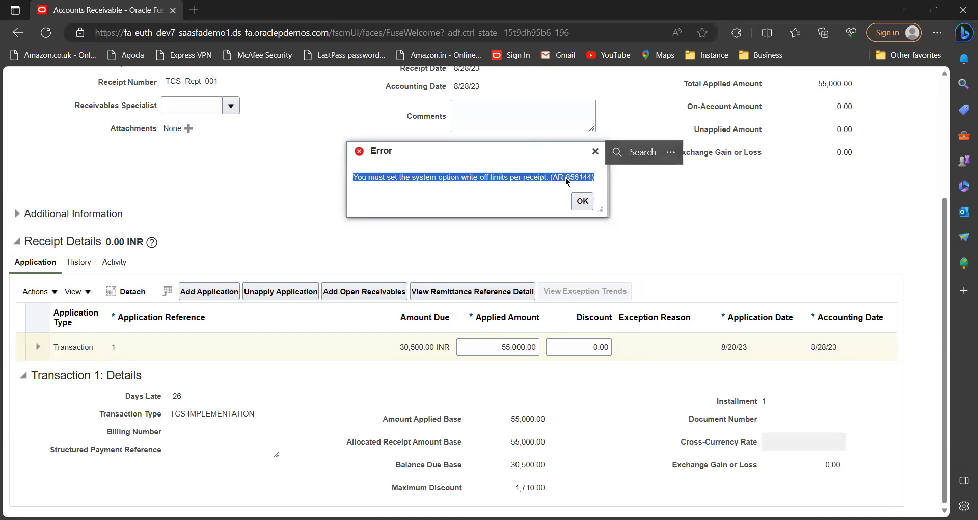
{"action": "right_click", "coordinate": [566, 177]}
{"action": "left_click", "coordinate": [599, 194]}
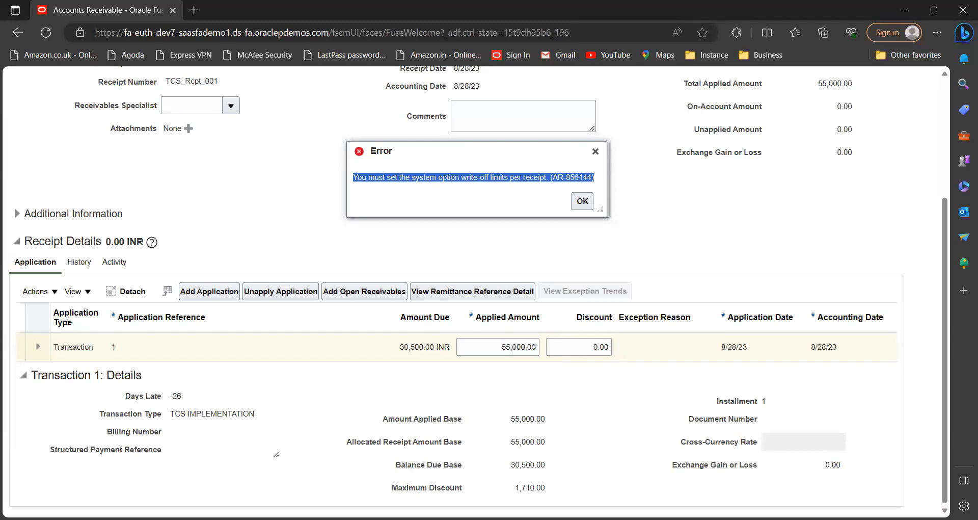
Dismiss the write-off limit error, and save and close receipt TCS_Rcpt_001.
{"action": "key", "text": "alt+Tab"}
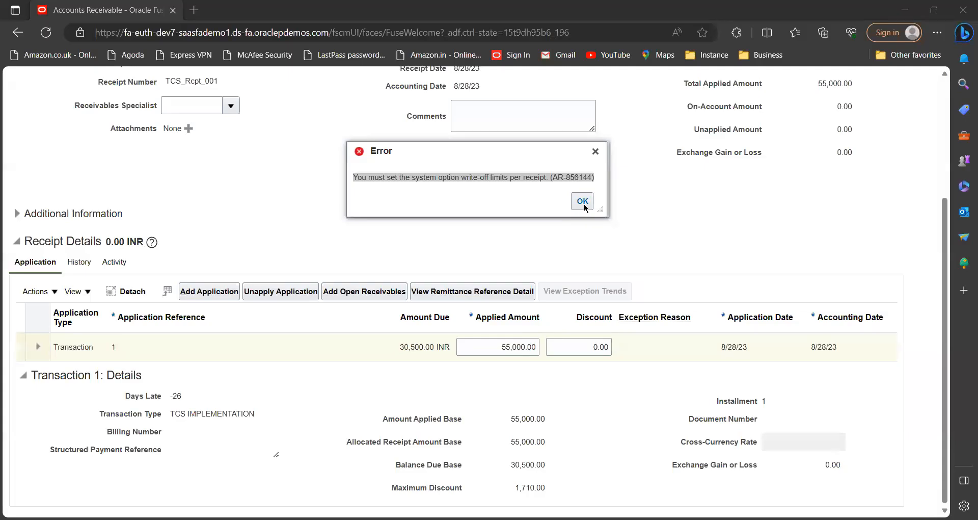
{"action": "left_click", "coordinate": [585, 207]}
{"action": "left_click", "coordinate": [867, 120]}
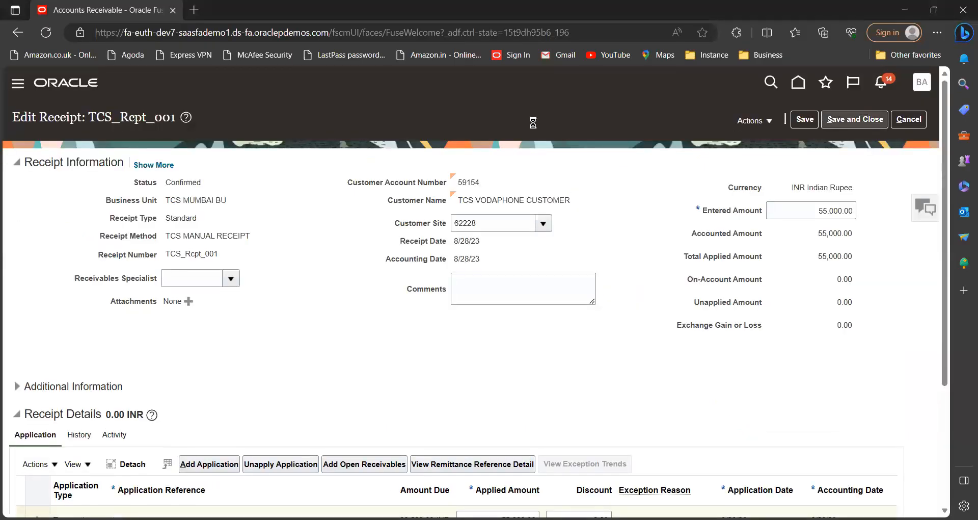
Go from the home page to the Financials setup and open the Manage Receivables System Options task for Receivables.
{"action": "left_click", "coordinate": [798, 82]}
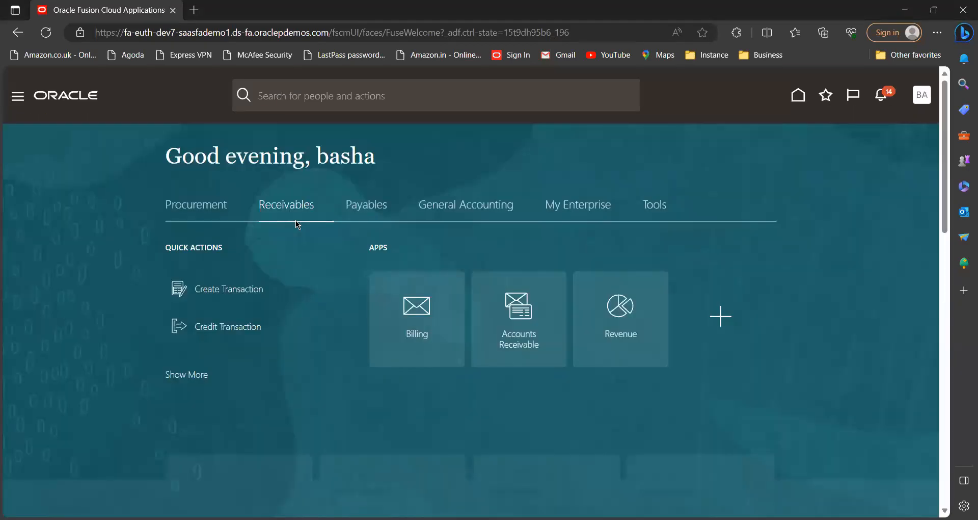
{"action": "left_click", "coordinate": [579, 209]}
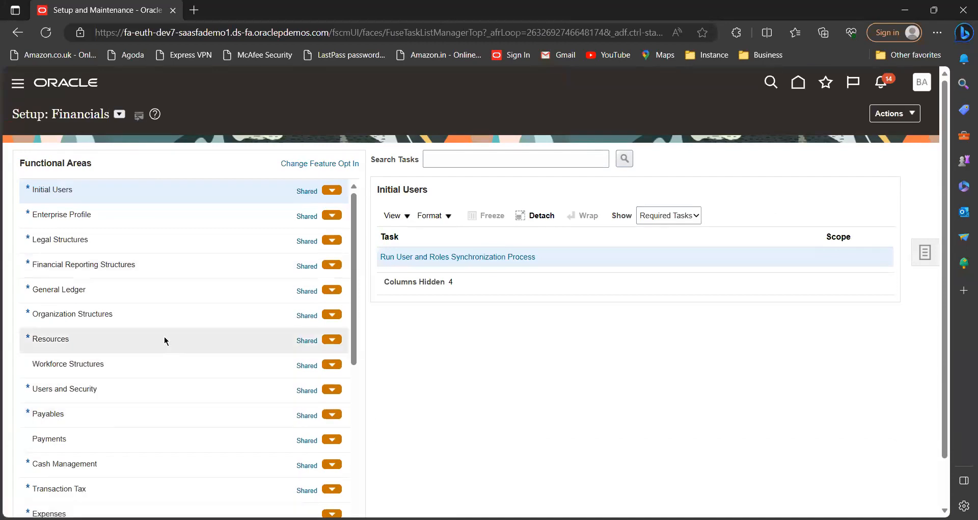
{"action": "scroll", "coordinate": [236, 352], "scroll_direction": "down", "scroll_amount": 4}
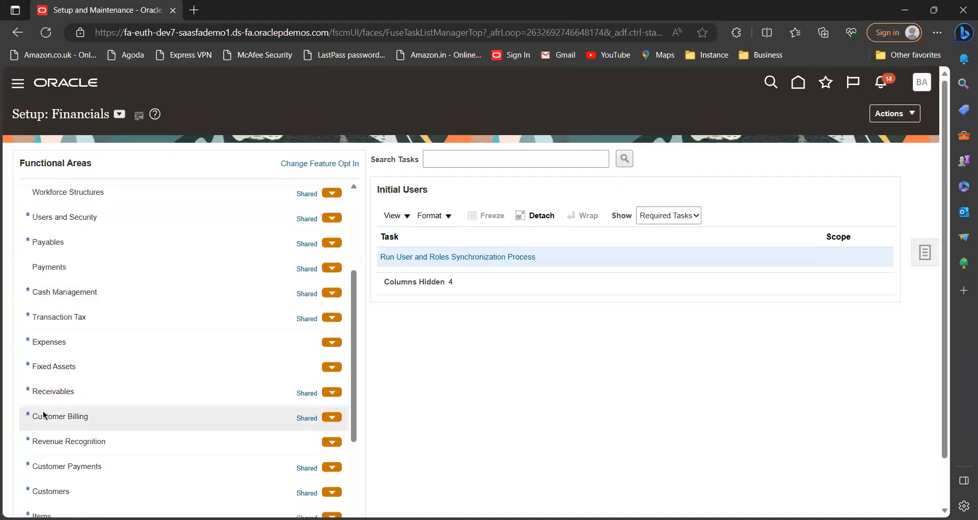
{"action": "left_click", "coordinate": [53, 391]}
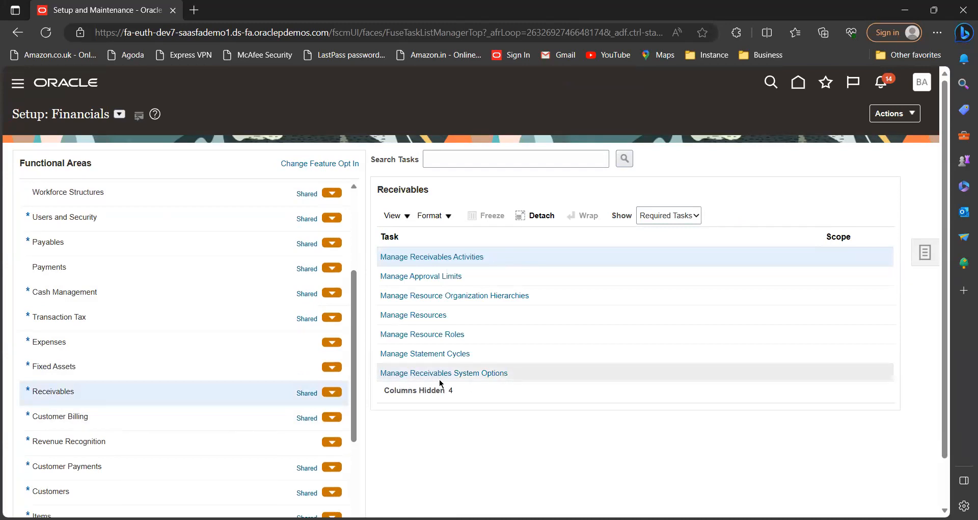
{"action": "left_click", "coordinate": [474, 375]}
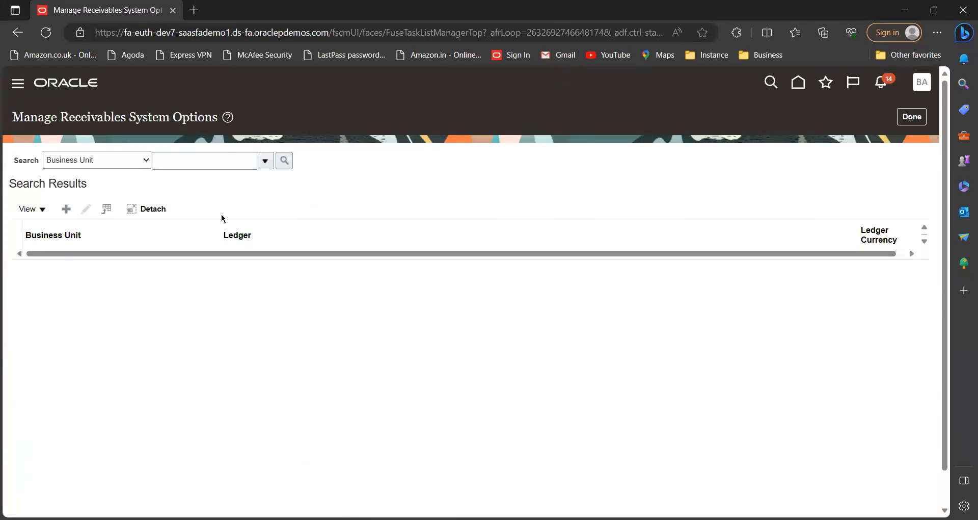
Try to search the receivables system options for business unit TCS.
{"action": "left_click", "coordinate": [210, 159]}
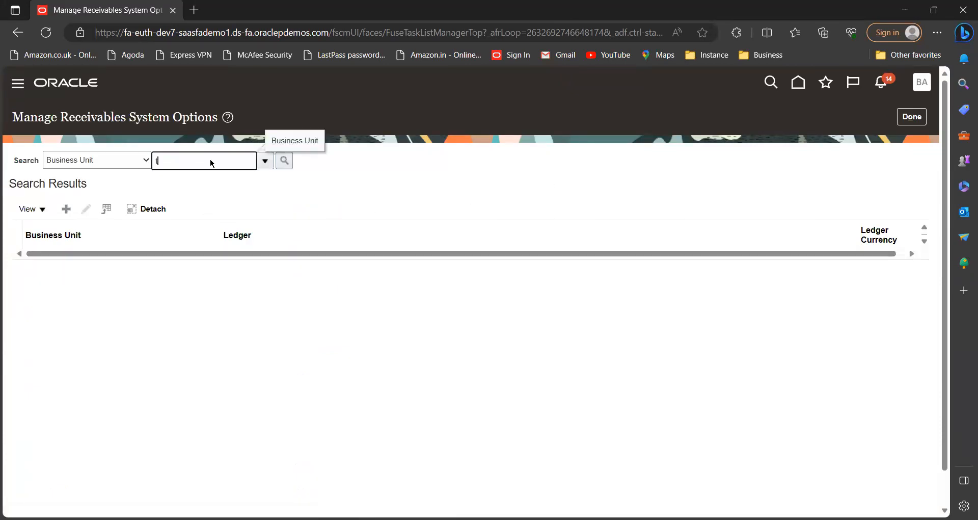
{"action": "type", "text": "TCS"}
{"action": "left_click", "coordinate": [284, 162]}
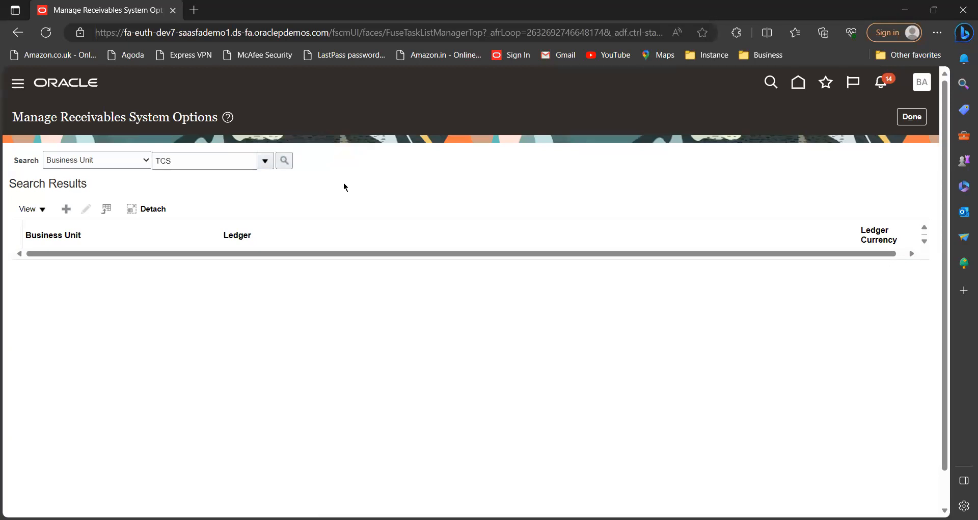
{"action": "left_click", "coordinate": [283, 164]}
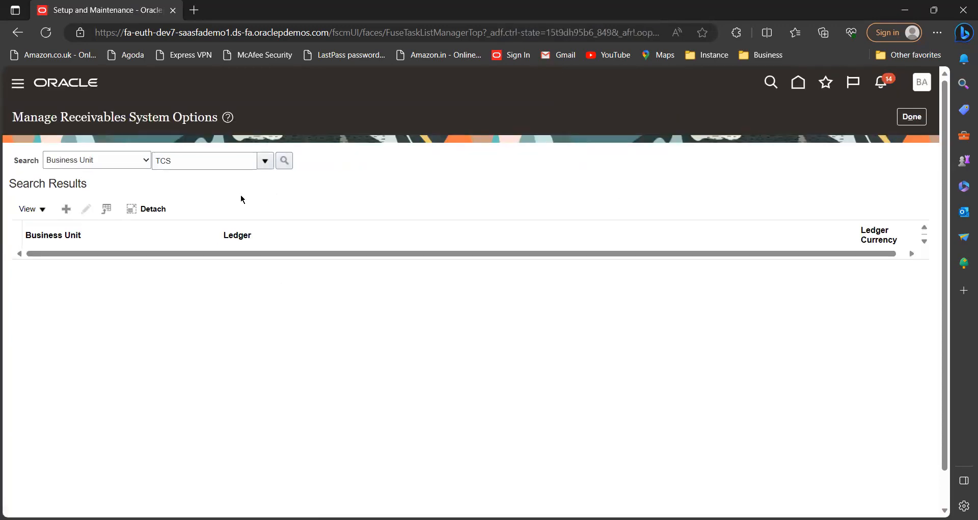
{"action": "left_click", "coordinate": [266, 160]}
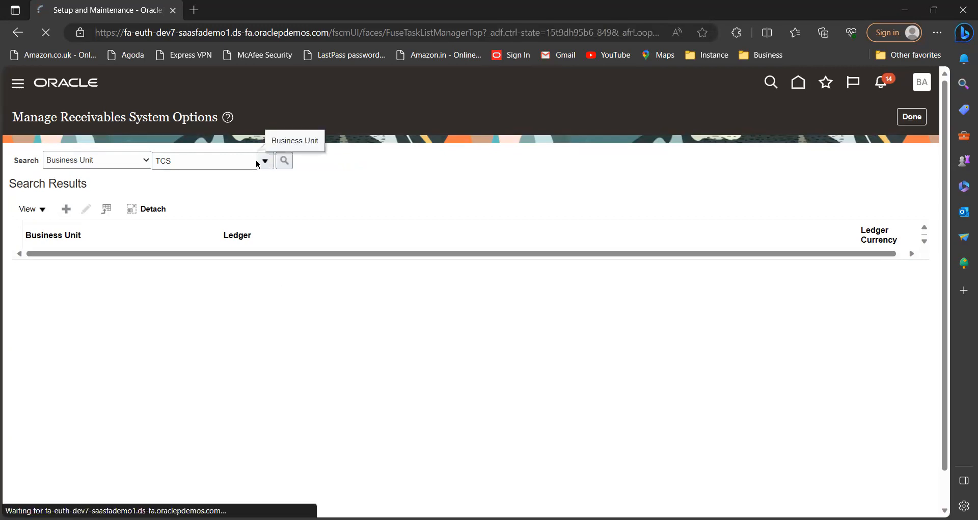
{"action": "left_click", "coordinate": [283, 163]}
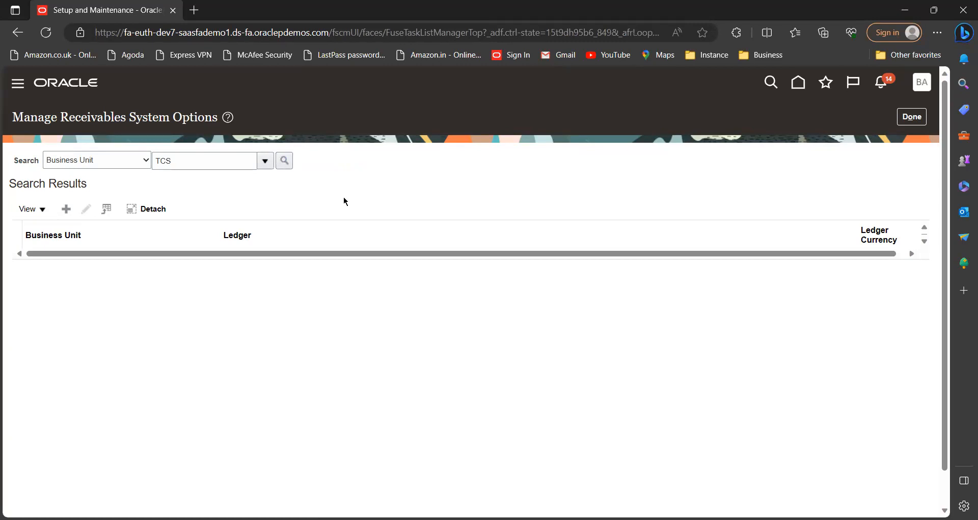
{"action": "left_click", "coordinate": [216, 160]}
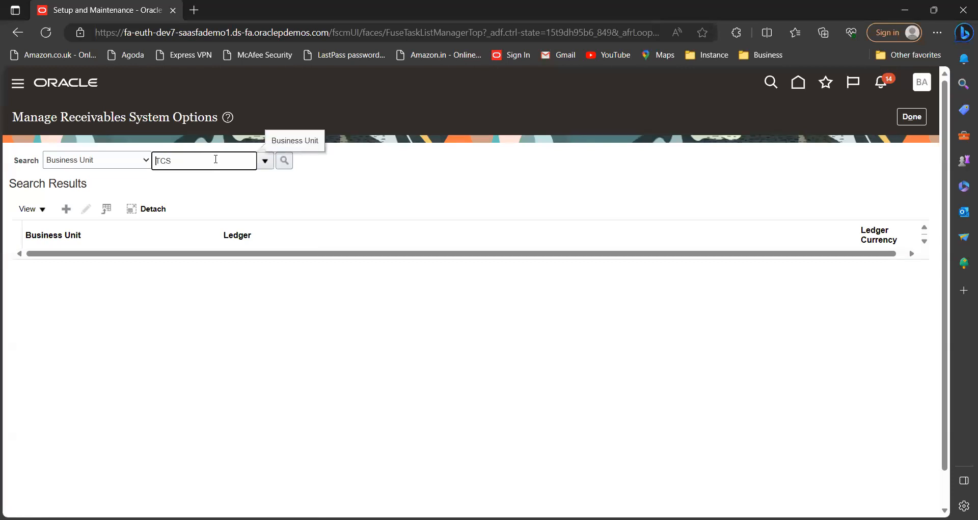
{"action": "left_click", "coordinate": [285, 162]}
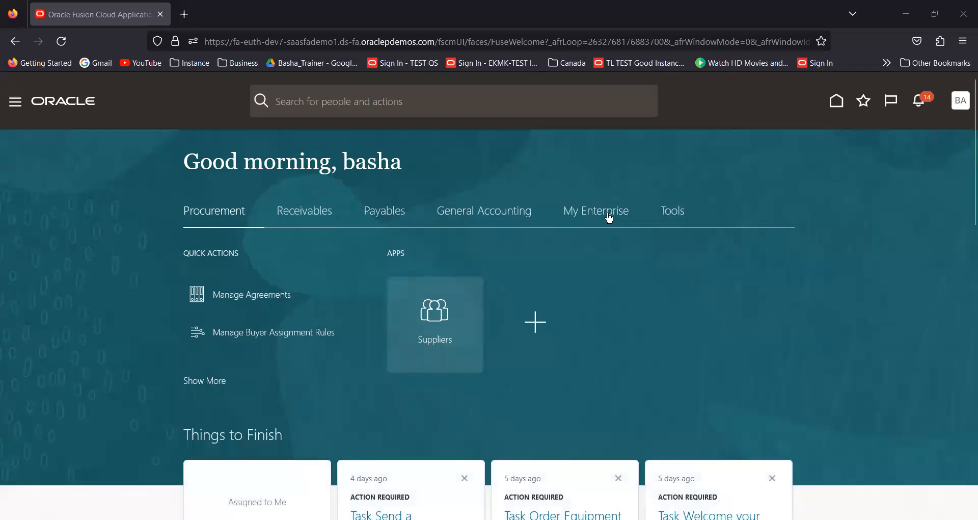
Open Manage Receivables System Options from the Receivables functional area of the Financials setup under My Enterprise.
{"action": "left_click", "coordinate": [609, 217]}
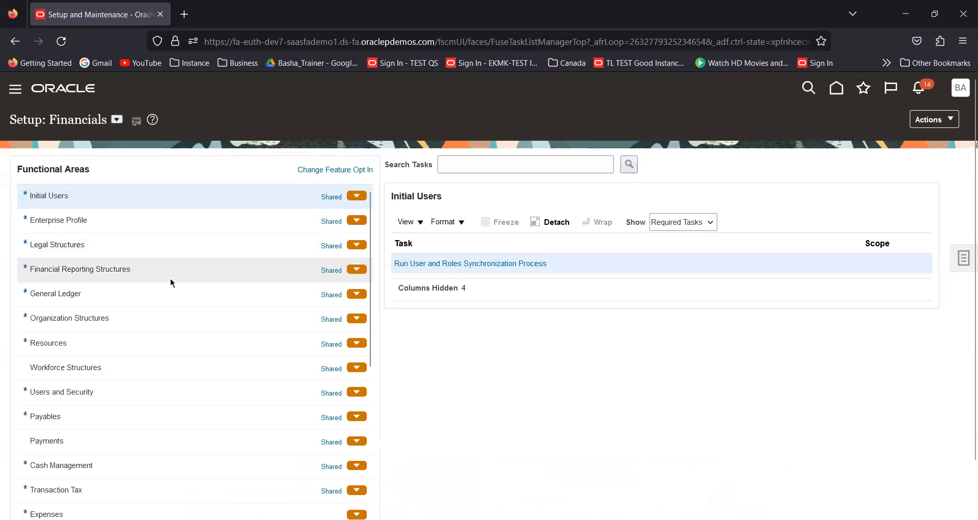
{"action": "scroll", "coordinate": [171, 280], "scroll_direction": "down", "scroll_amount": 3}
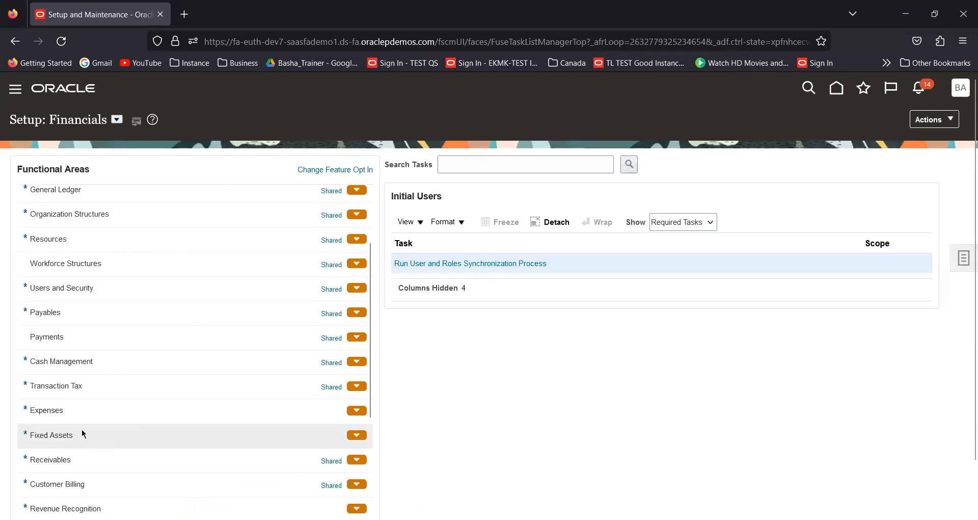
{"action": "left_click", "coordinate": [83, 458]}
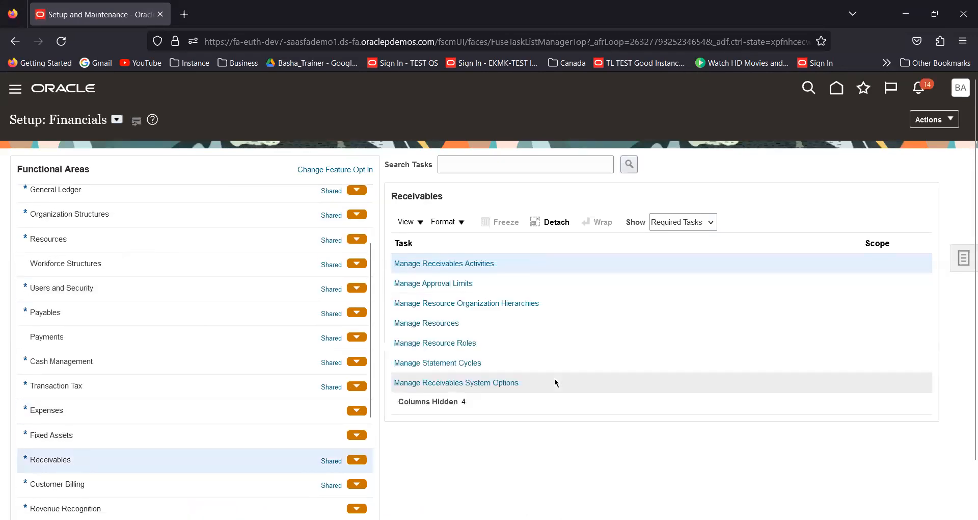
{"action": "left_click", "coordinate": [466, 383]}
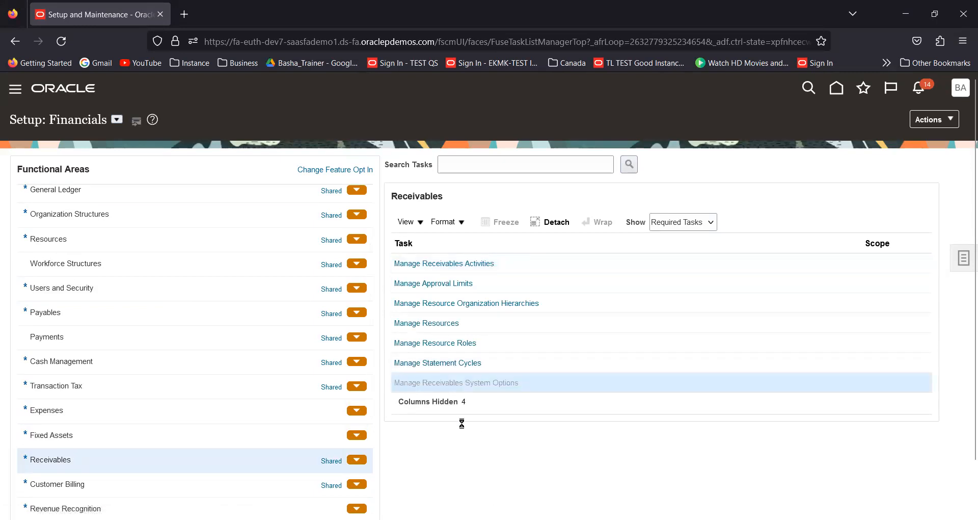
Search the receivables system options by business unit TCS.
{"action": "left_click", "coordinate": [177, 173]}
{"action": "type", "text": "T"}
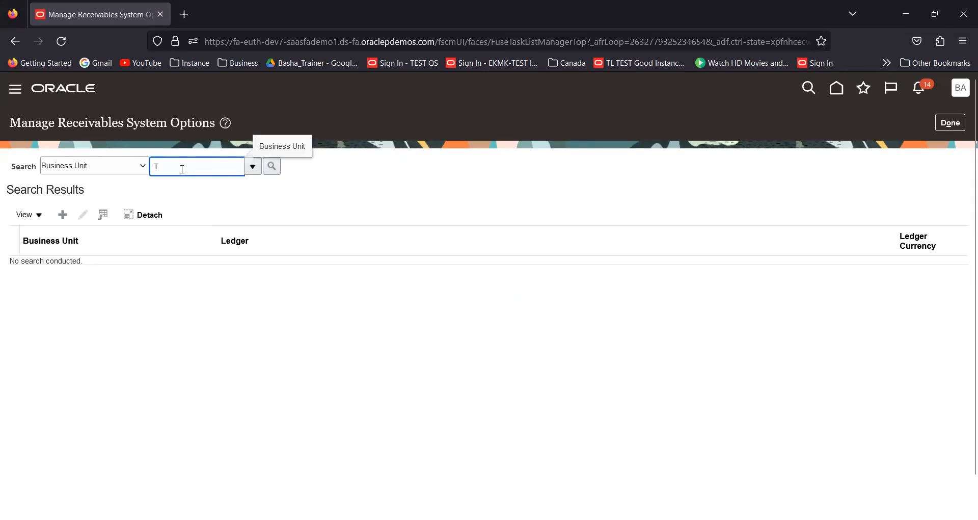
{"action": "type", "text": "CS"}
{"action": "left_click", "coordinate": [272, 167]}
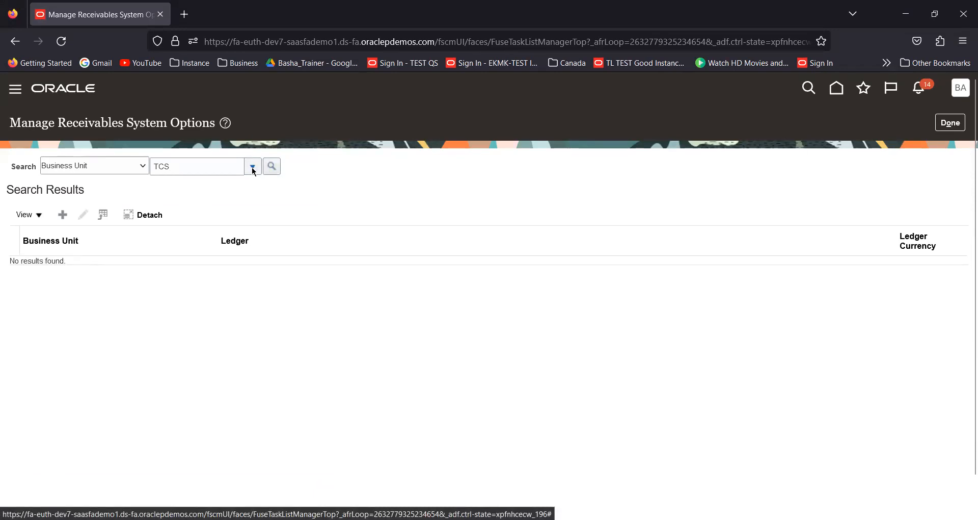
Run an advanced lookup for business units whose name contains TCS.
{"action": "left_click", "coordinate": [253, 168]}
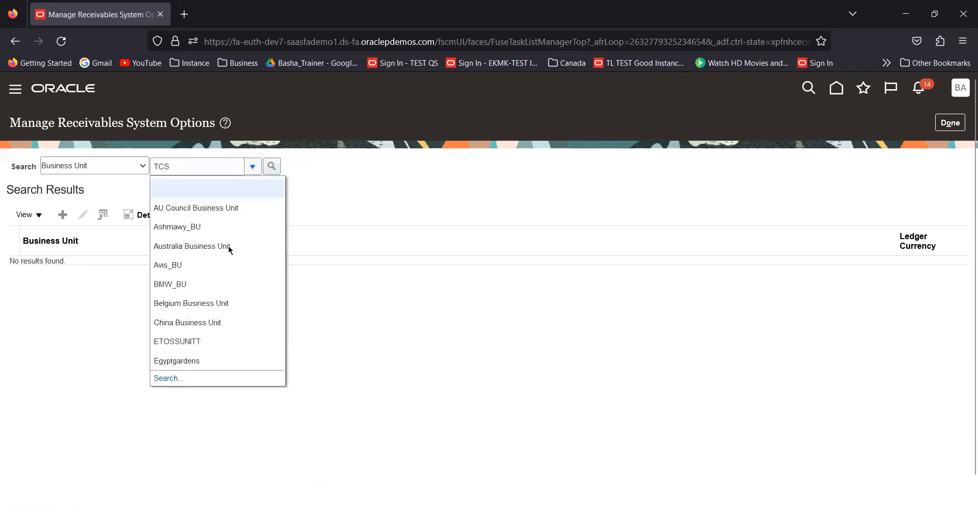
{"action": "left_click", "coordinate": [167, 378]}
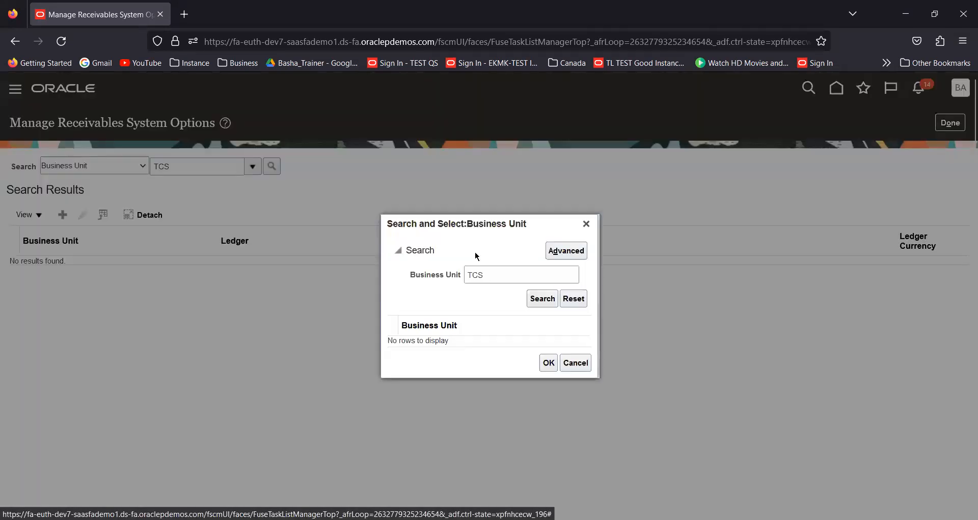
{"action": "left_click", "coordinate": [549, 297]}
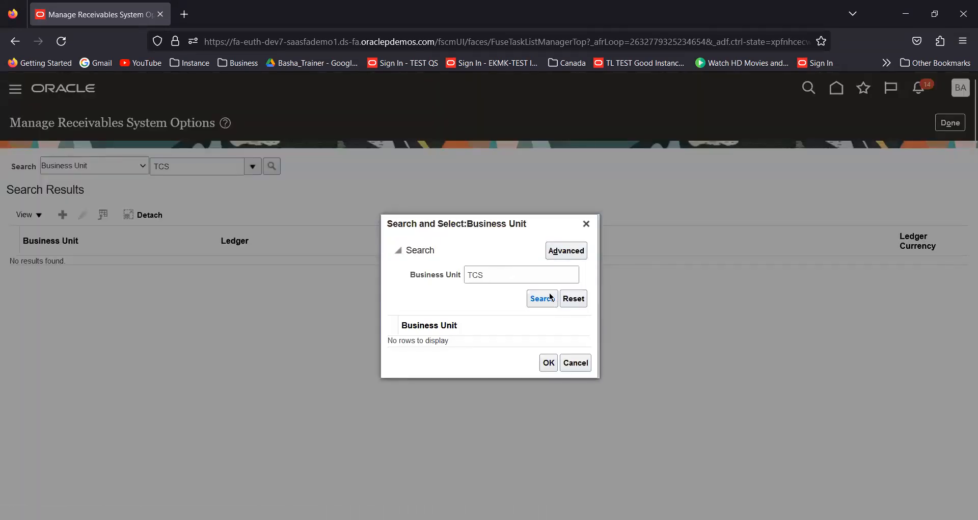
{"action": "left_click", "coordinate": [565, 252]}
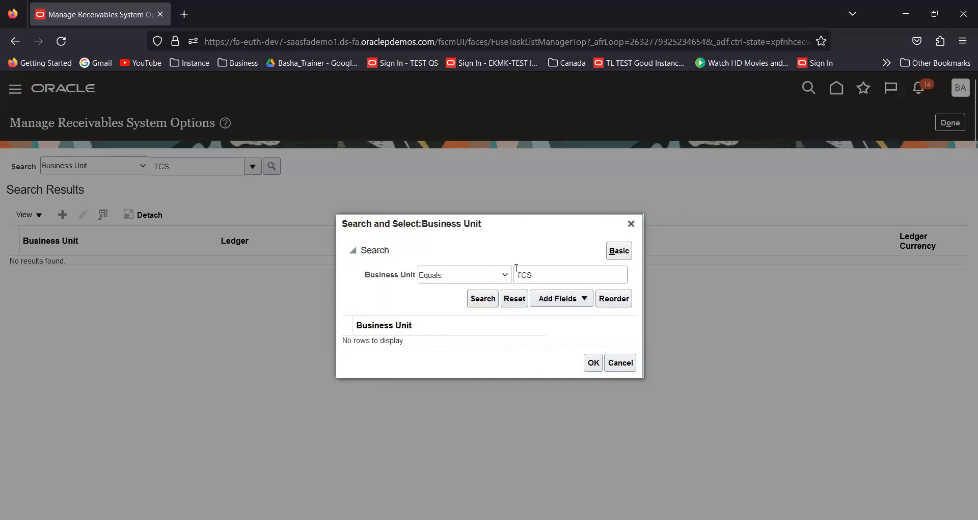
{"action": "left_click", "coordinate": [509, 277]}
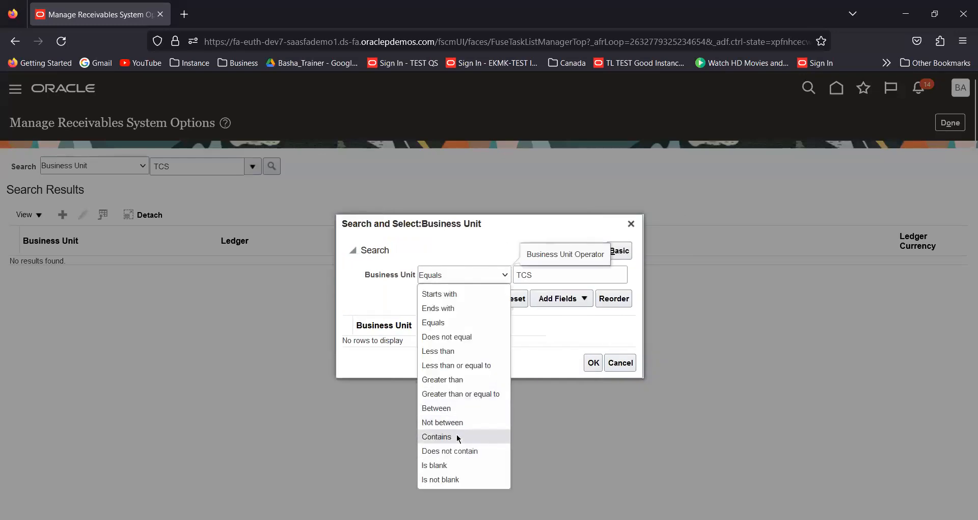
{"action": "left_click", "coordinate": [457, 434]}
{"action": "left_click", "coordinate": [487, 301]}
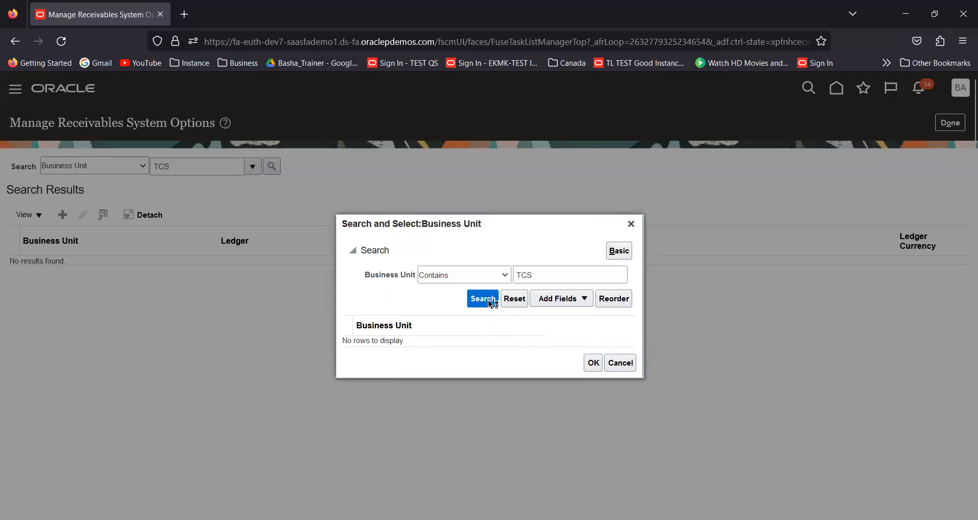
Choose TCS MUMBAI BU as the business unit and search for its system options.
{"action": "left_click", "coordinate": [412, 339]}
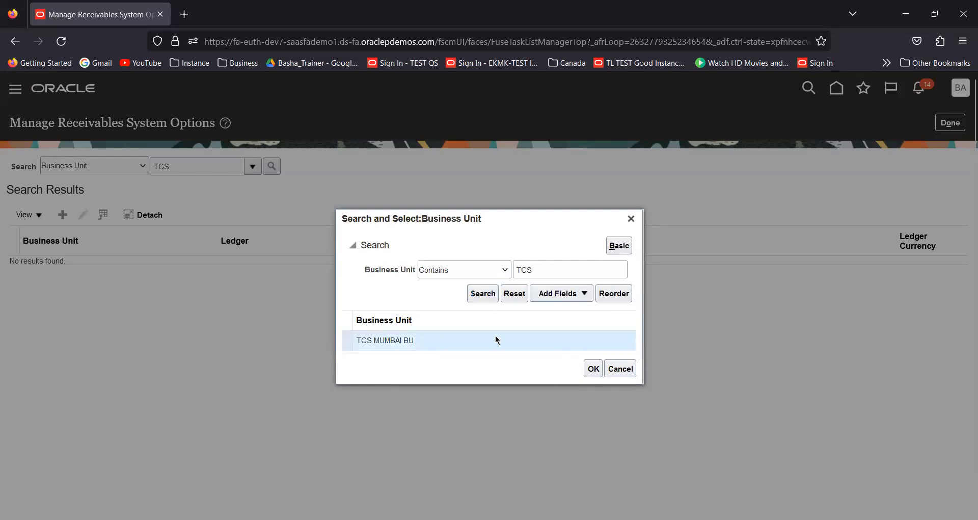
{"action": "left_click", "coordinate": [592, 371]}
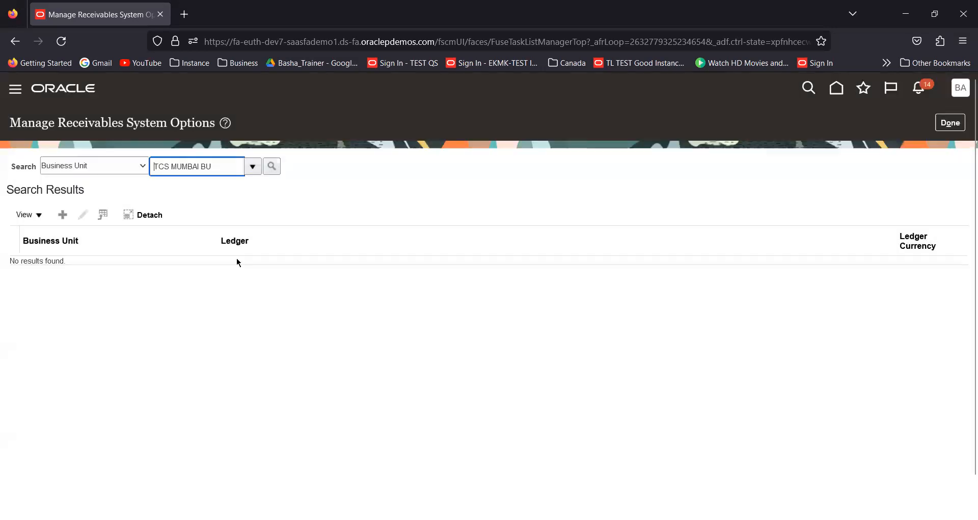
{"action": "key", "text": "Return"}
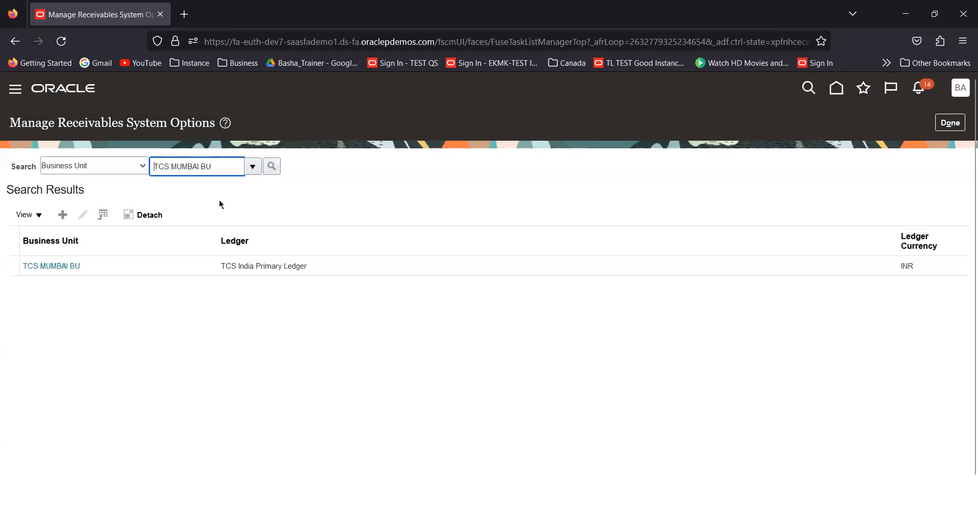
Open the TCS MUMBAI BU system options for editing and switch to the cash processing settings.
{"action": "left_click", "coordinate": [147, 270]}
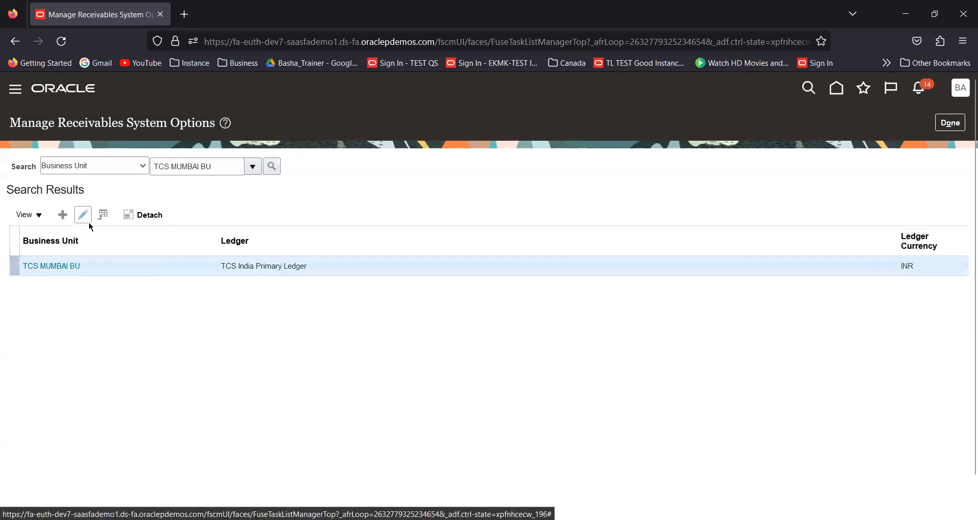
{"action": "left_click", "coordinate": [83, 215]}
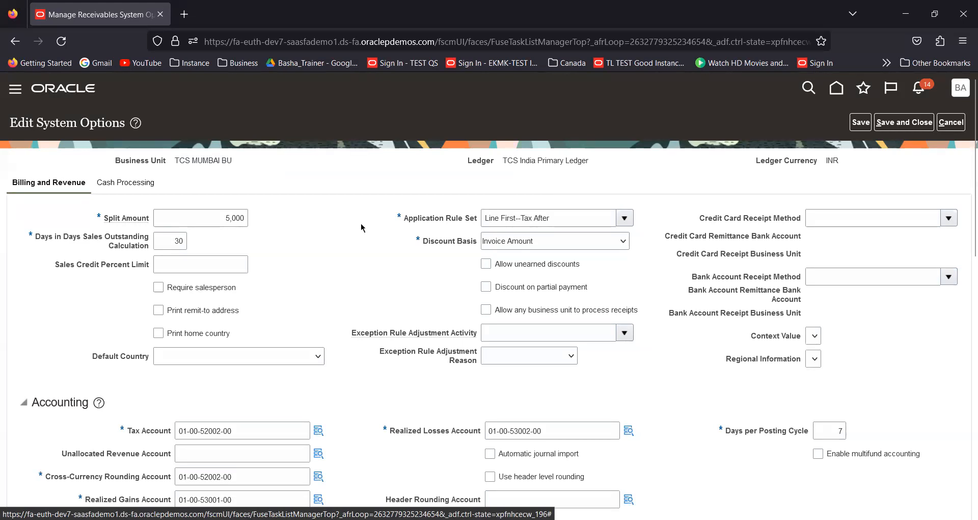
{"action": "left_click", "coordinate": [111, 185]}
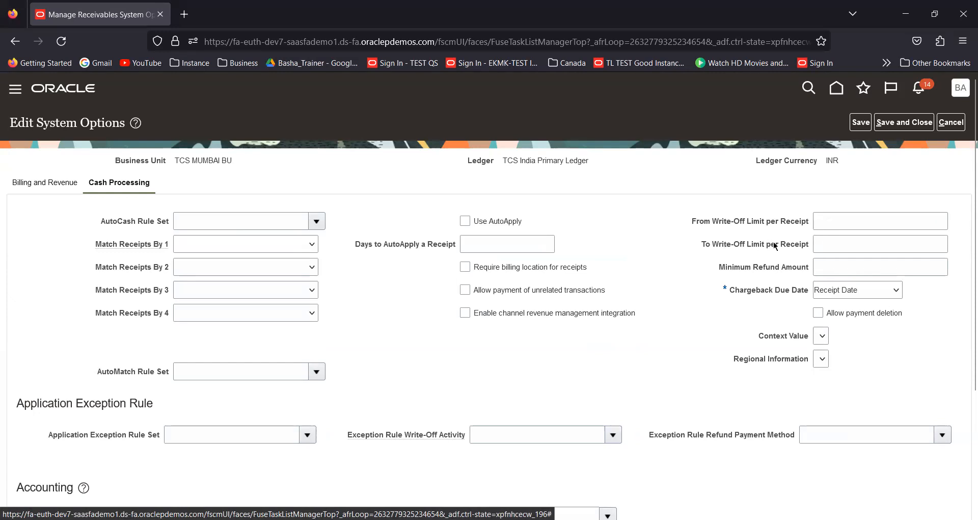
Set the From Write-Off Limit per Receipt to 1 and the To Write-Off Limit per Receipt to 10,000.
{"action": "left_click", "coordinate": [827, 219]}
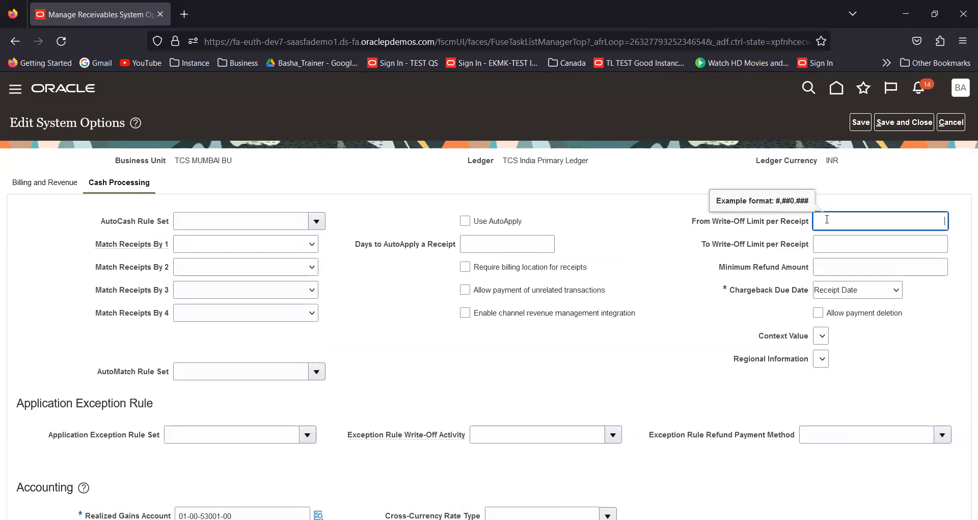
{"action": "type", "text": "1"}
{"action": "left_click", "coordinate": [870, 248]}
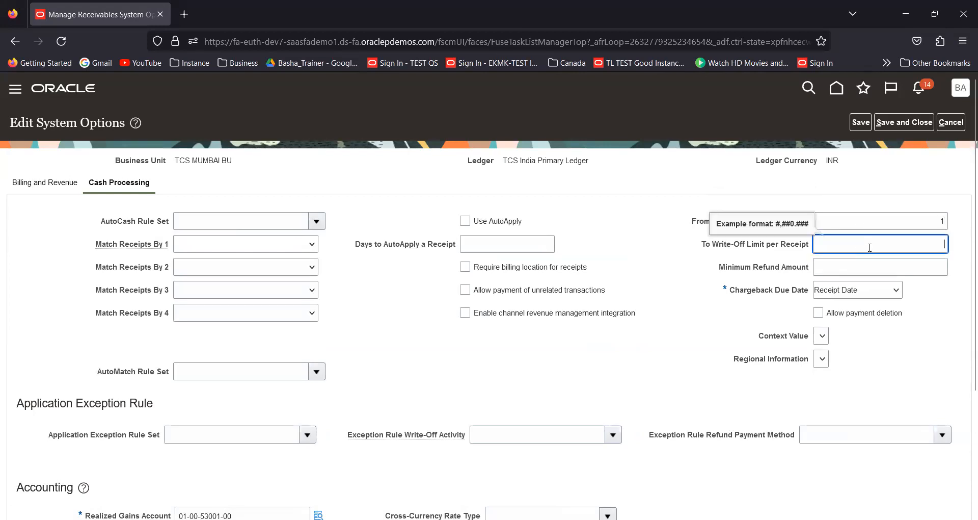
{"action": "type", "text": "10000"}
{"action": "left_click", "coordinate": [674, 241]}
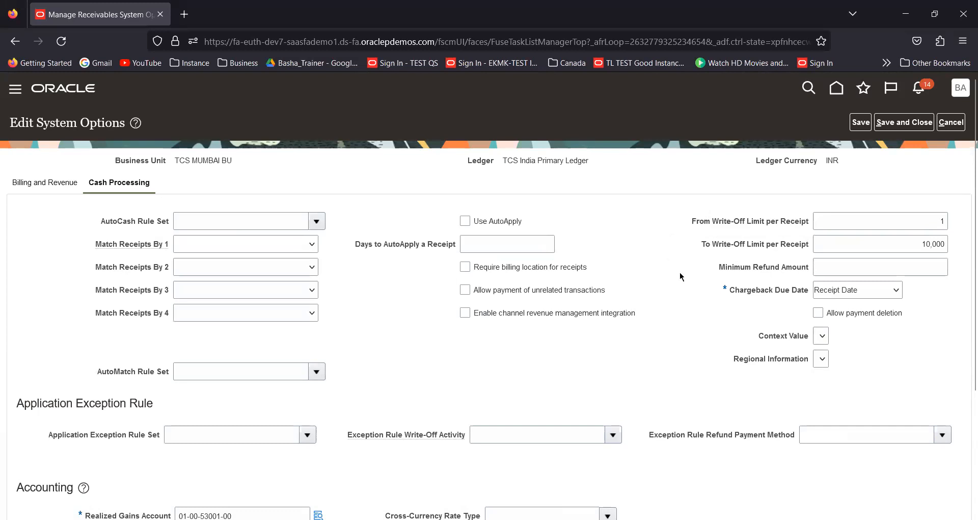
Set the Minimum Refund Amount to 2,000, then save and close the TCS MUMBAI BU system options.
{"action": "left_click", "coordinate": [891, 269]}
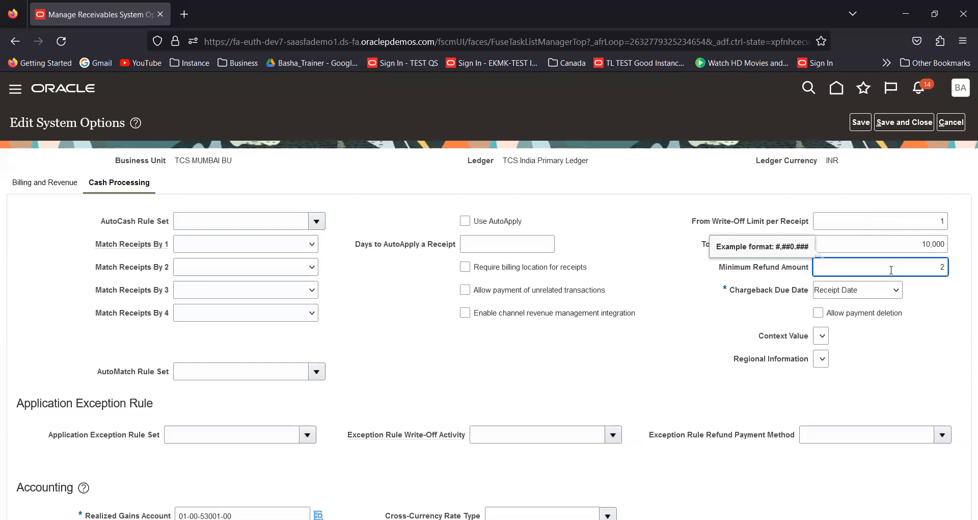
{"action": "type", "text": "2,000"}
{"action": "left_click", "coordinate": [662, 278]}
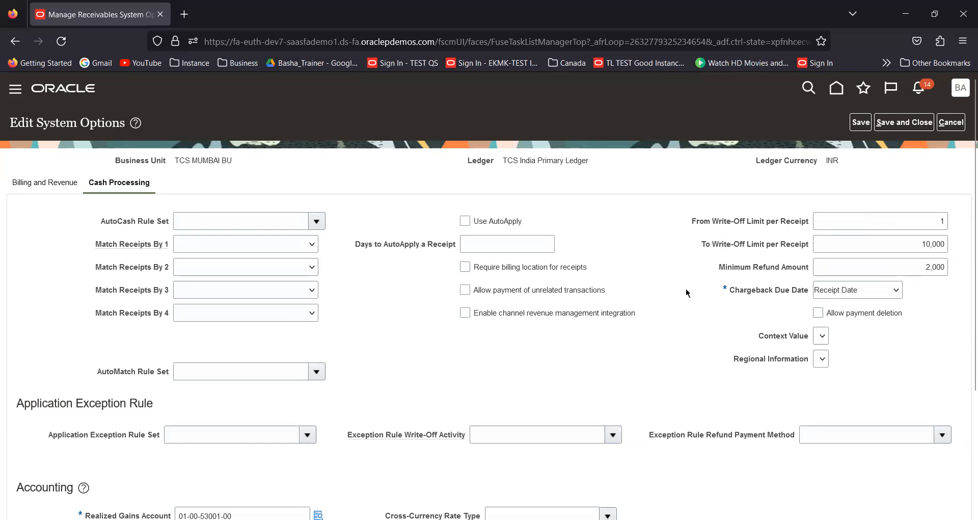
{"action": "scroll", "coordinate": [687, 293], "scroll_direction": "down", "scroll_amount": 3}
{"action": "scroll", "coordinate": [855, 140], "scroll_direction": "up", "scroll_amount": 3}
{"action": "left_click", "coordinate": [892, 123]}
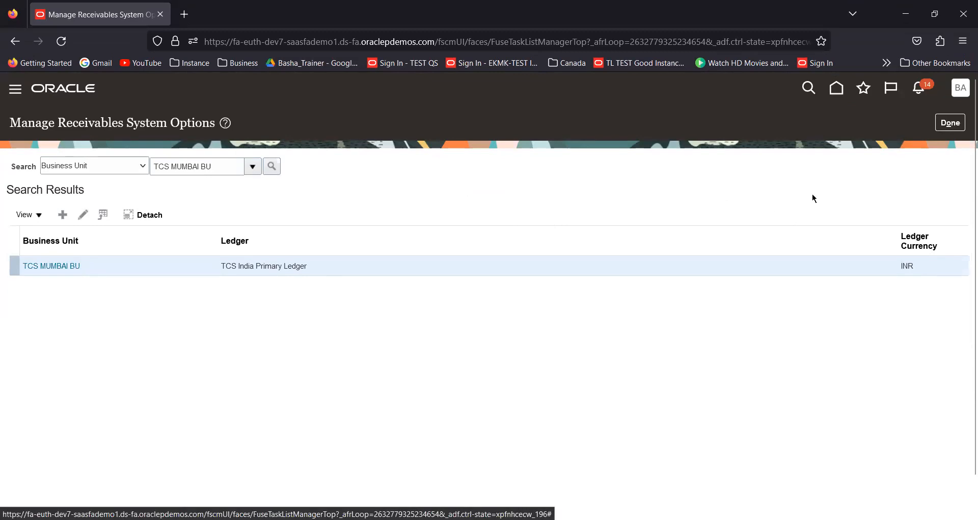
{"action": "left_click", "coordinate": [950, 123]}
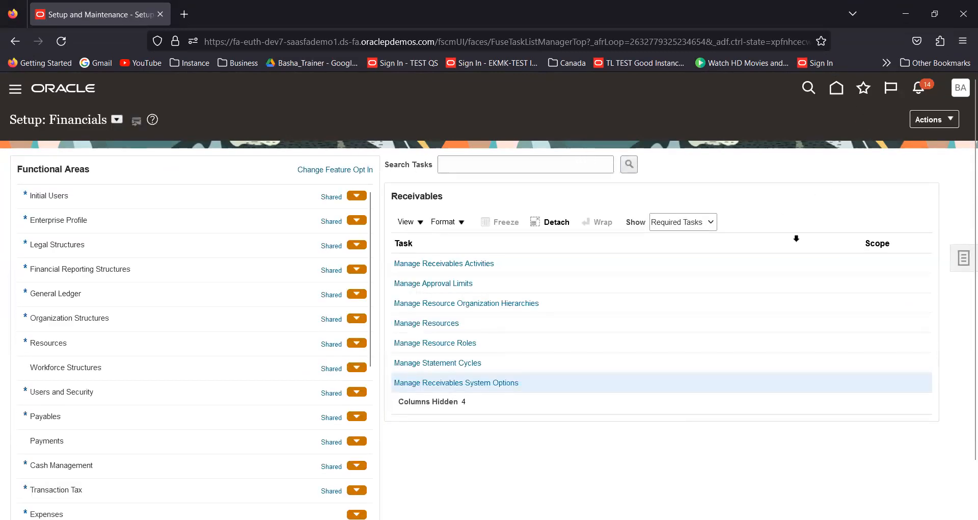
Go to Accounts Receivable and search for receipts with the receipt date 8/28/23.
{"action": "left_click", "coordinate": [837, 87]}
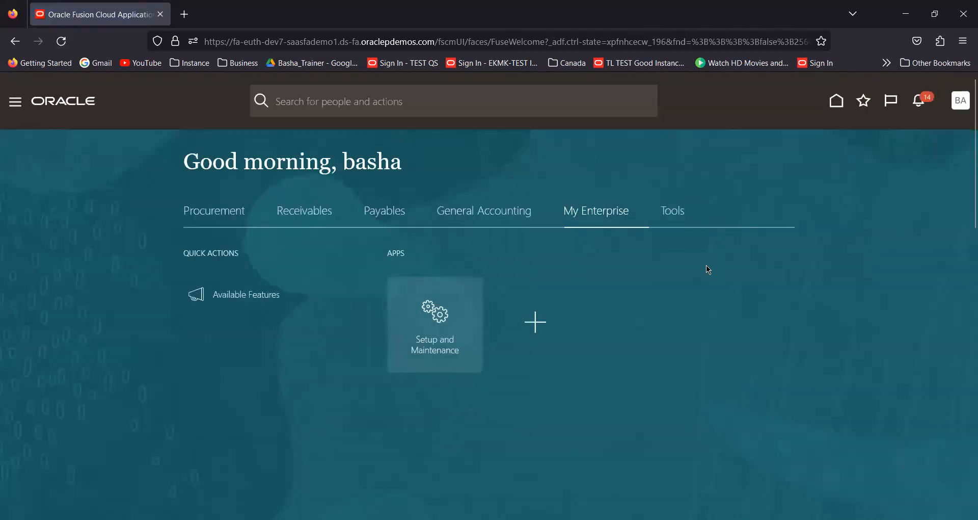
{"action": "left_click", "coordinate": [317, 220]}
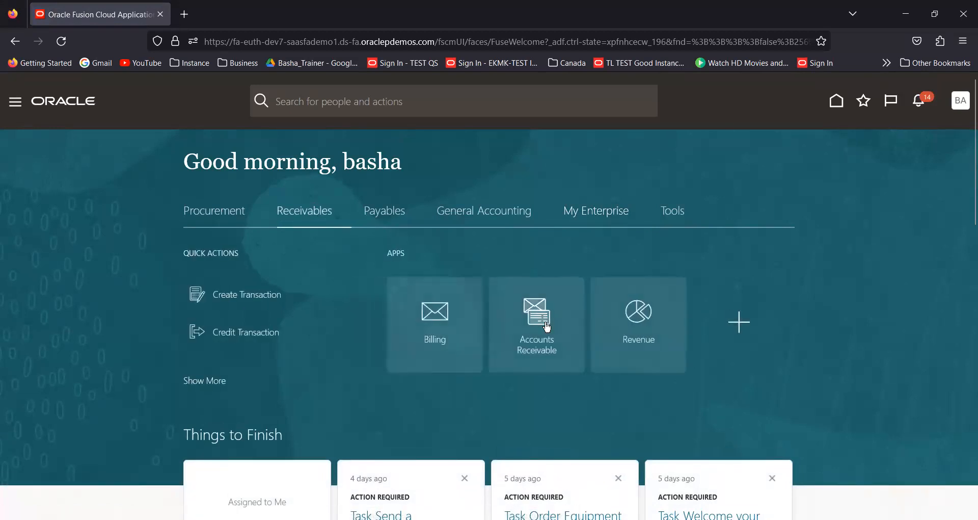
{"action": "left_click", "coordinate": [546, 327]}
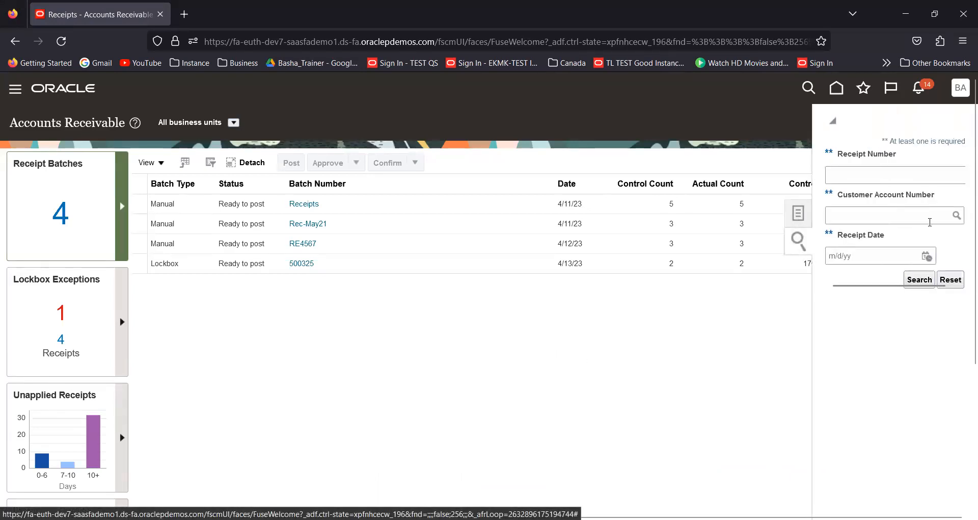
{"action": "left_click", "coordinate": [925, 260]}
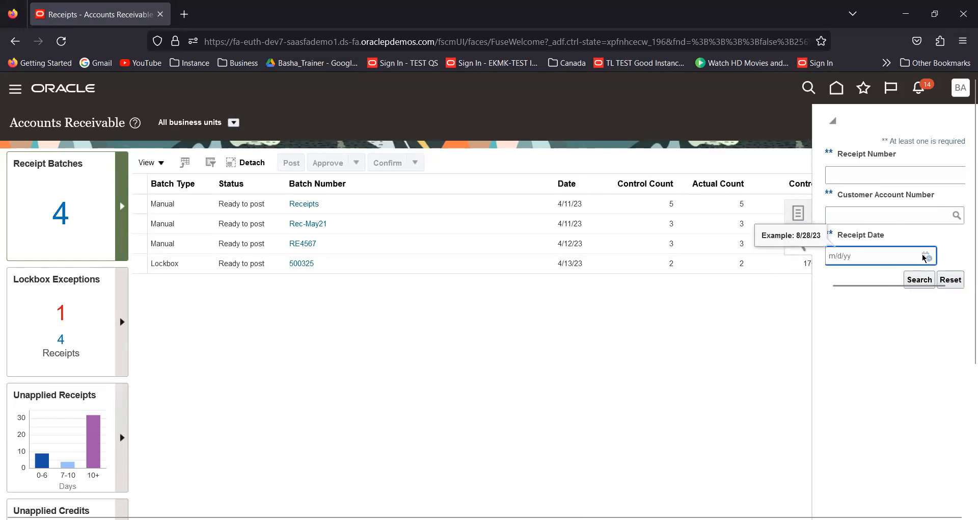
{"action": "left_click", "coordinate": [926, 255]}
{"action": "left_click", "coordinate": [798, 390]}
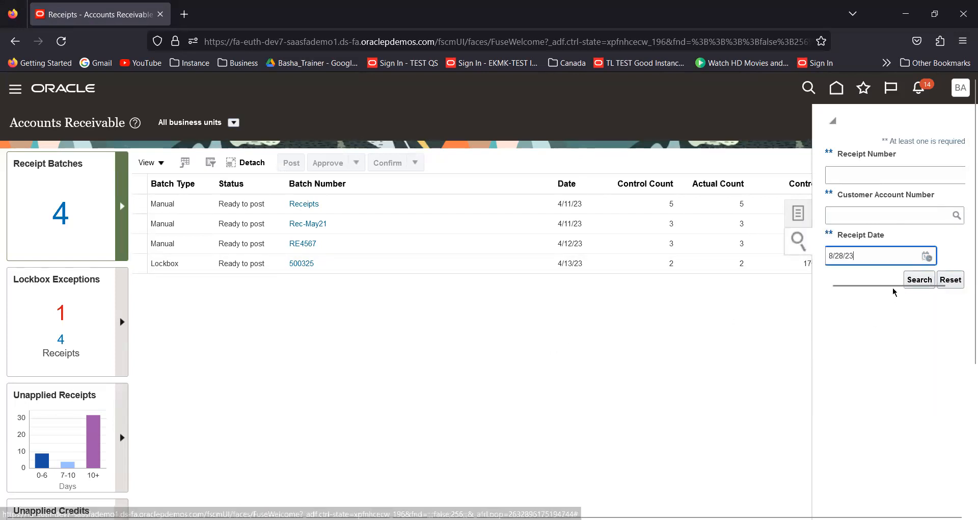
{"action": "left_click", "coordinate": [916, 281]}
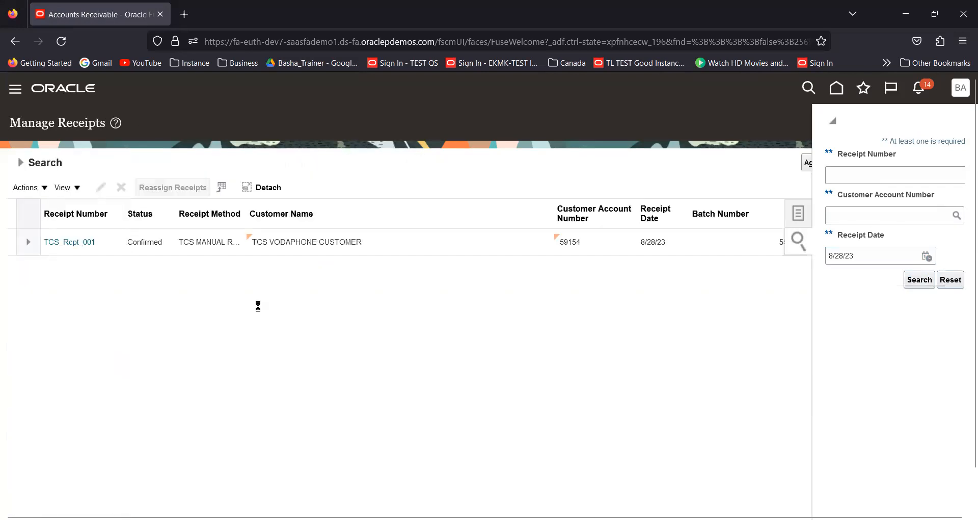
Open receipt TCS_Rcpt_001 for editing and start a write-off on its transaction 1 application.
{"action": "left_click", "coordinate": [111, 244]}
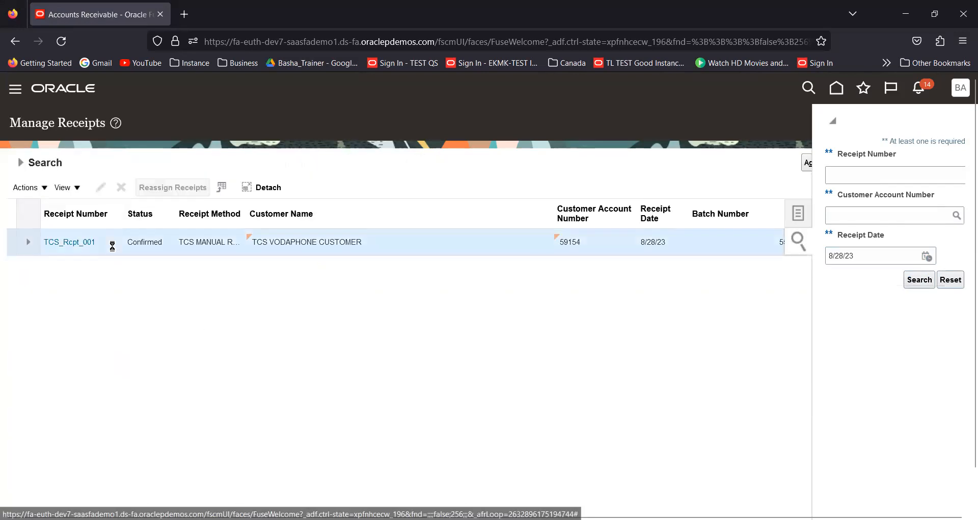
{"action": "left_click", "coordinate": [100, 189]}
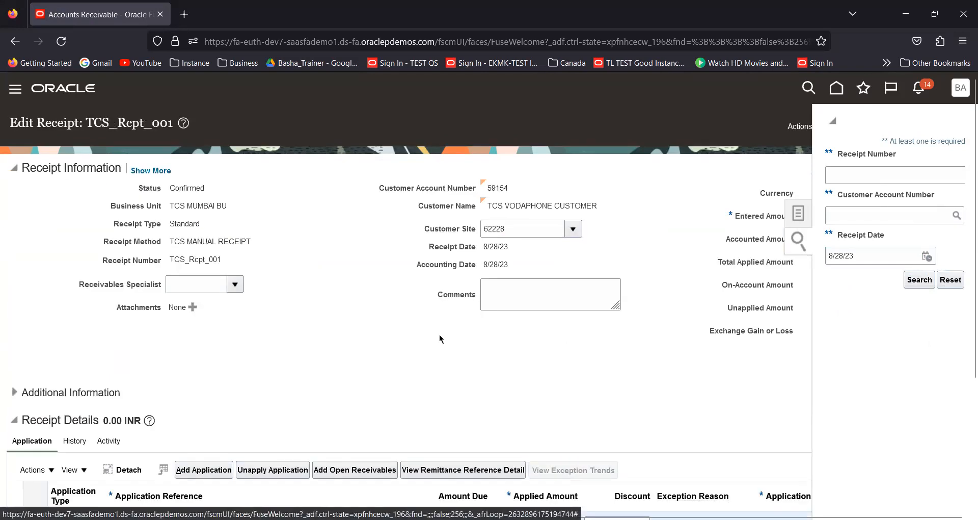
{"action": "scroll", "coordinate": [439, 337], "scroll_direction": "down", "scroll_amount": 5}
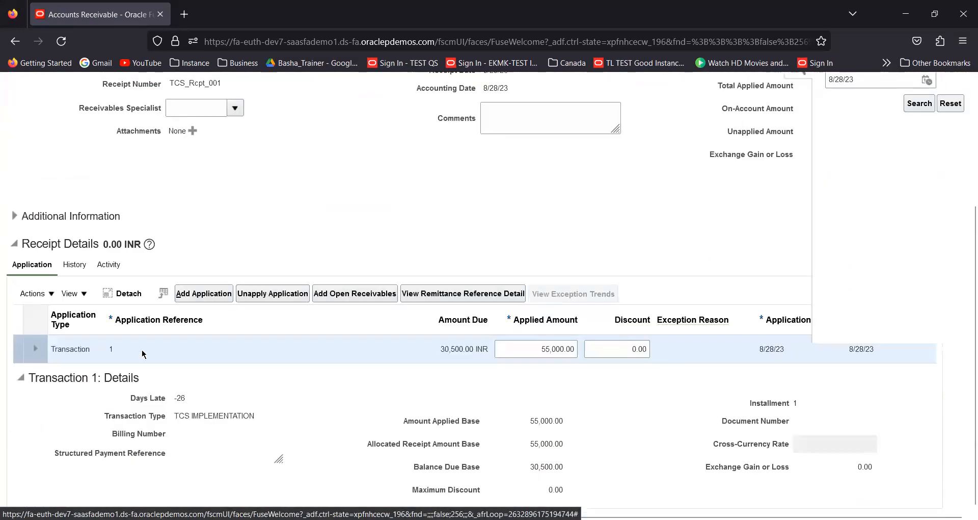
{"action": "left_click", "coordinate": [51, 296]}
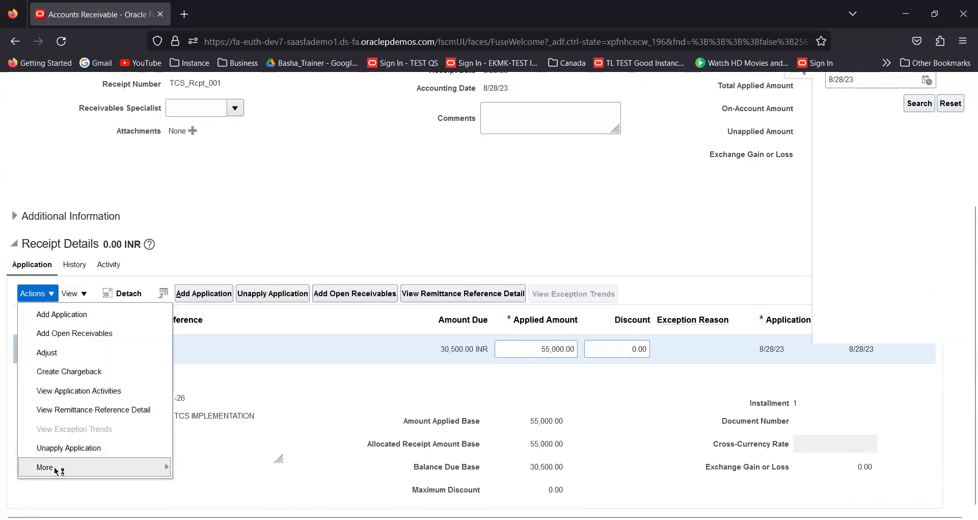
{"action": "mouse_move", "coordinate": [64, 467]}
{"action": "left_click", "coordinate": [202, 466]}
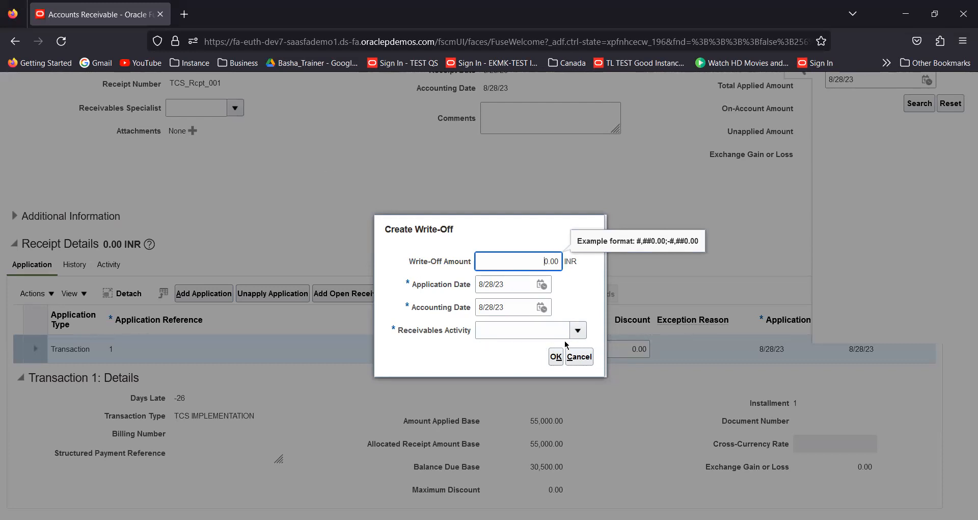
Check which receivables activities are available for the write-off, then cancel it.
{"action": "left_click", "coordinate": [578, 331]}
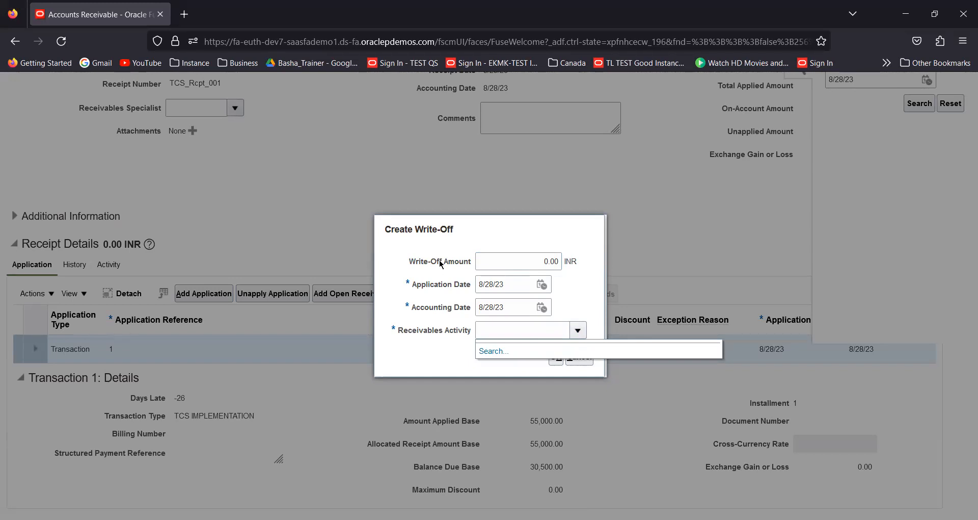
{"action": "left_click", "coordinate": [487, 231]}
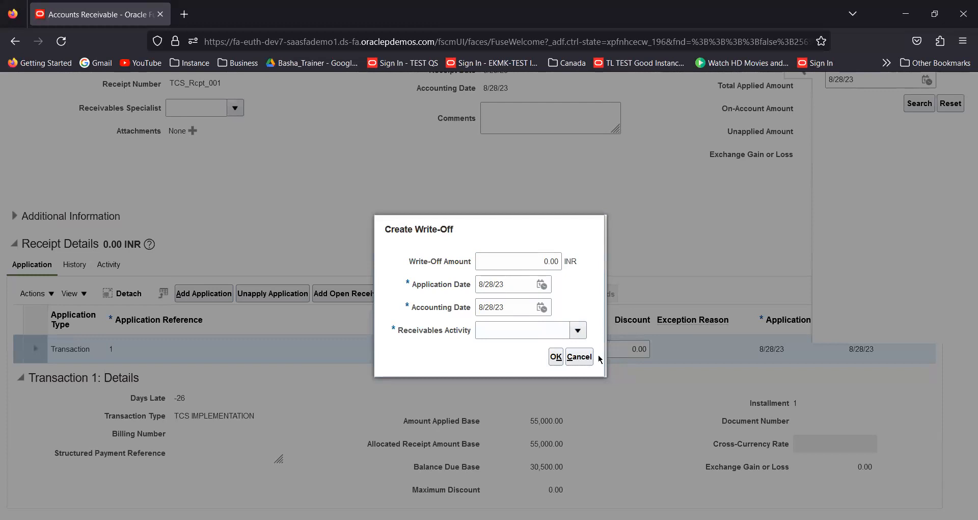
{"action": "left_click_drag", "start_coordinate": [385, 329], "coordinate": [387, 333]}
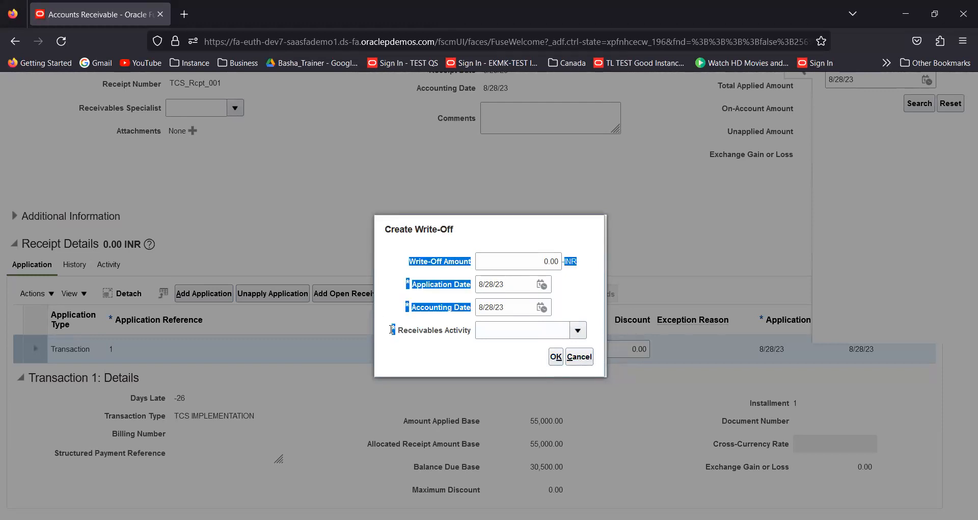
{"action": "left_click", "coordinate": [392, 329]}
{"action": "left_click", "coordinate": [578, 356]}
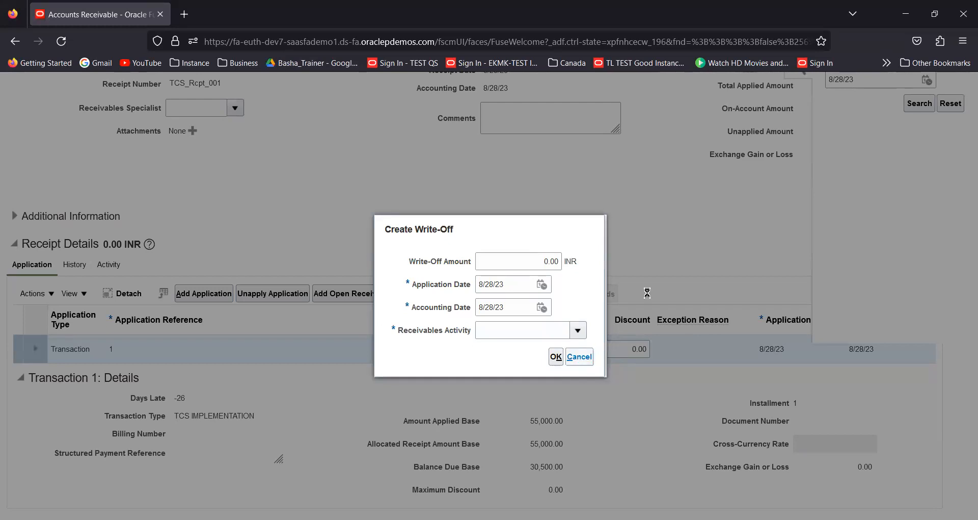
Leave receipt TCS_Rcpt_001 without saving and go to Setup and Maintenance.
{"action": "scroll", "coordinate": [696, 253], "scroll_direction": "up", "scroll_amount": 4}
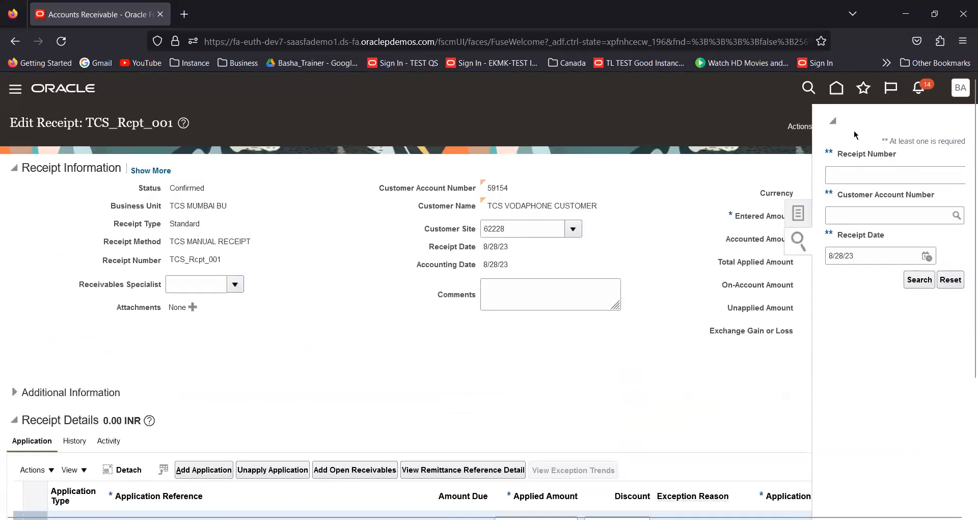
{"action": "left_click", "coordinate": [837, 90]}
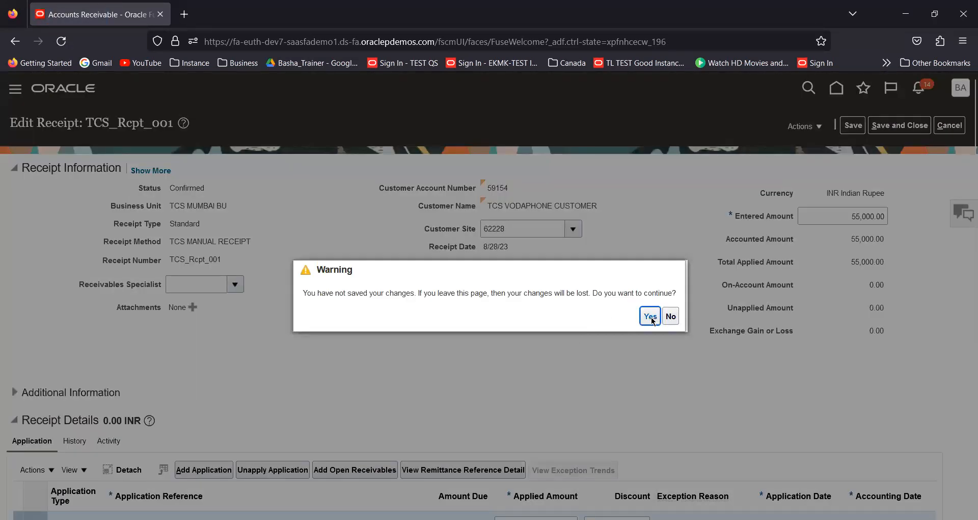
{"action": "left_click", "coordinate": [651, 316]}
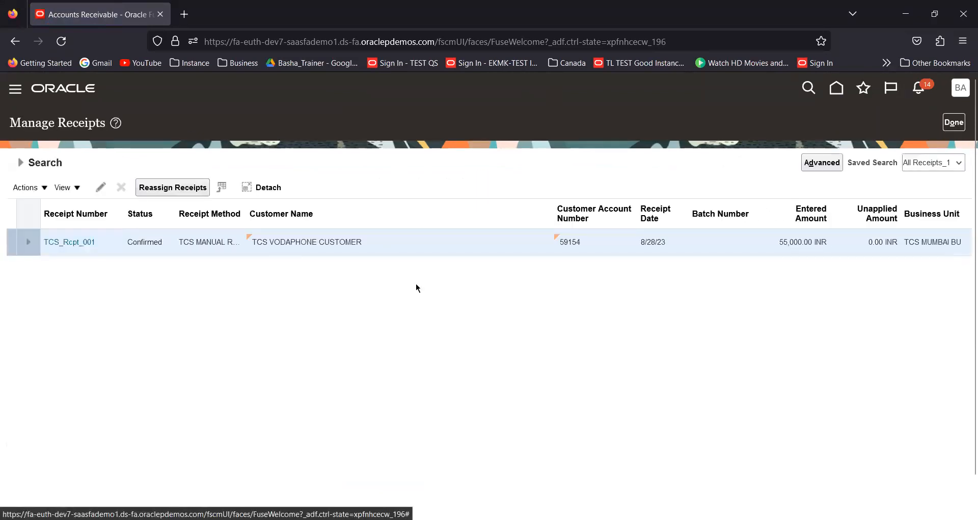
{"action": "left_click", "coordinate": [838, 91]}
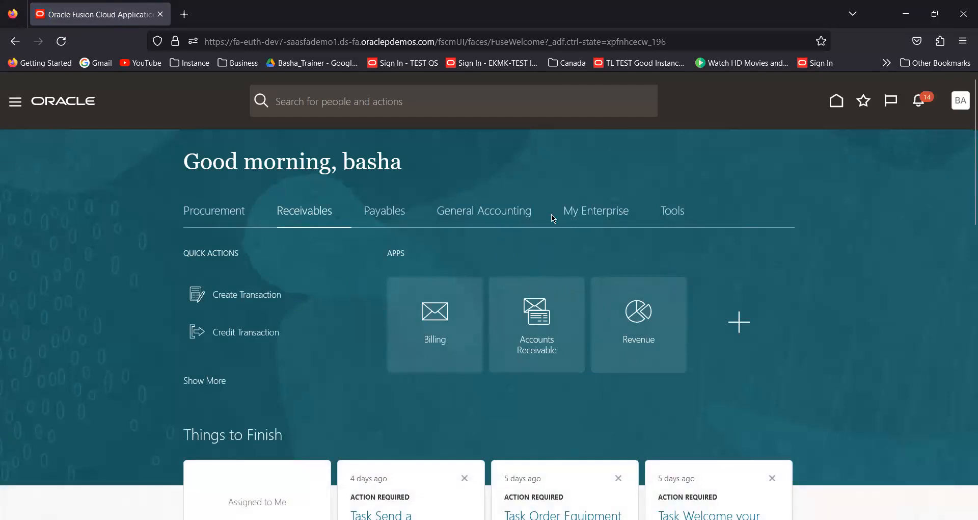
{"action": "left_click", "coordinate": [618, 220]}
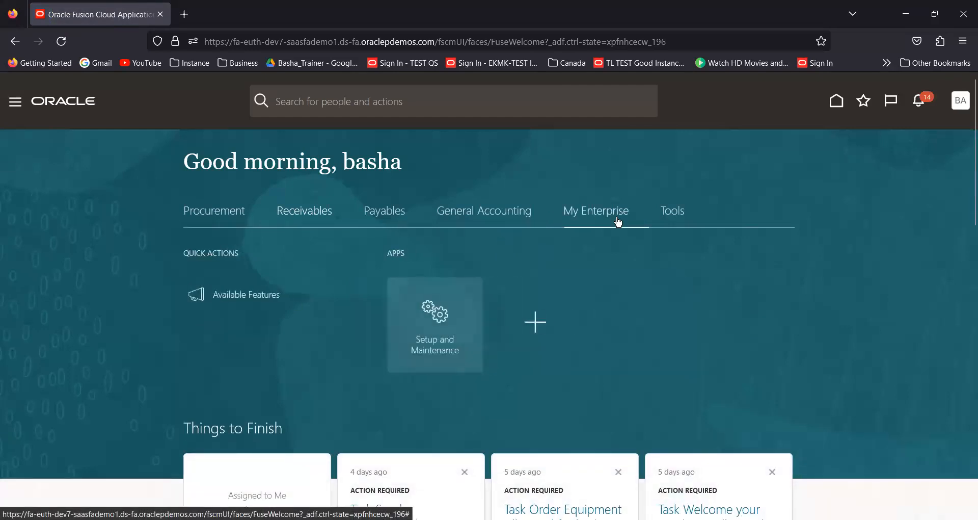
{"action": "left_click", "coordinate": [444, 317]}
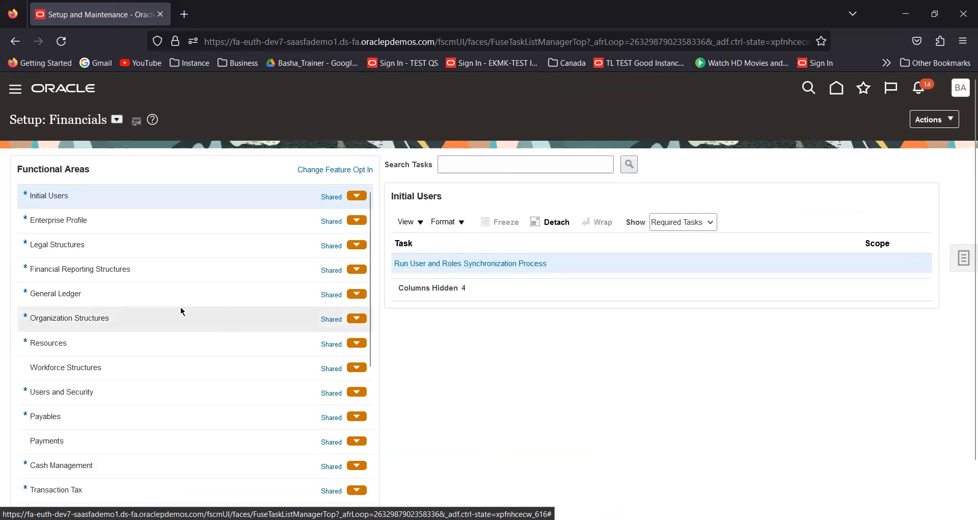
{"action": "scroll", "coordinate": [201, 263], "scroll_direction": "down", "scroll_amount": 3}
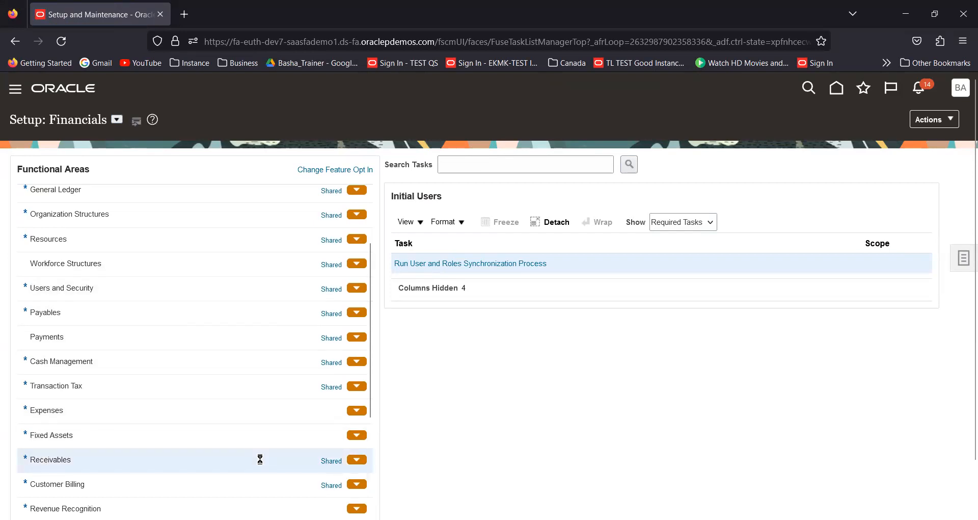
{"action": "left_click", "coordinate": [455, 263]}
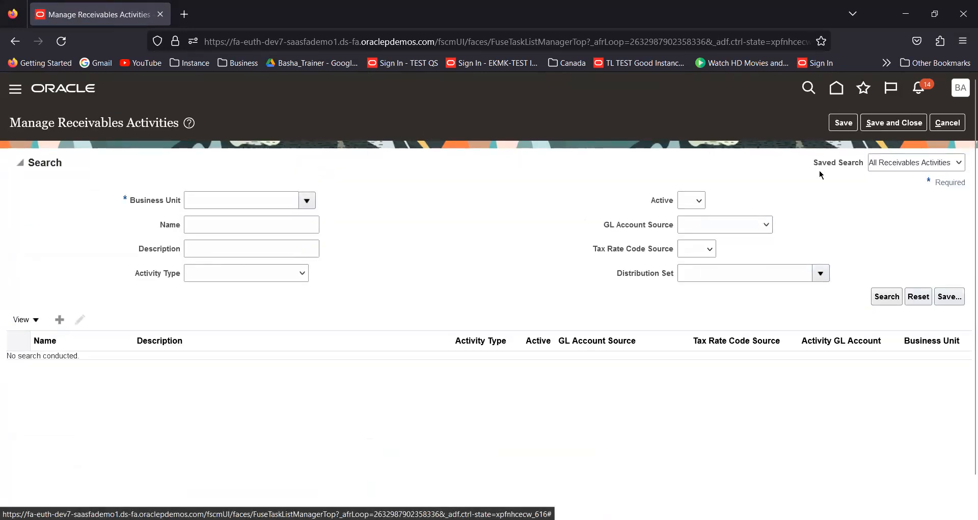
{"action": "left_click", "coordinate": [948, 123]}
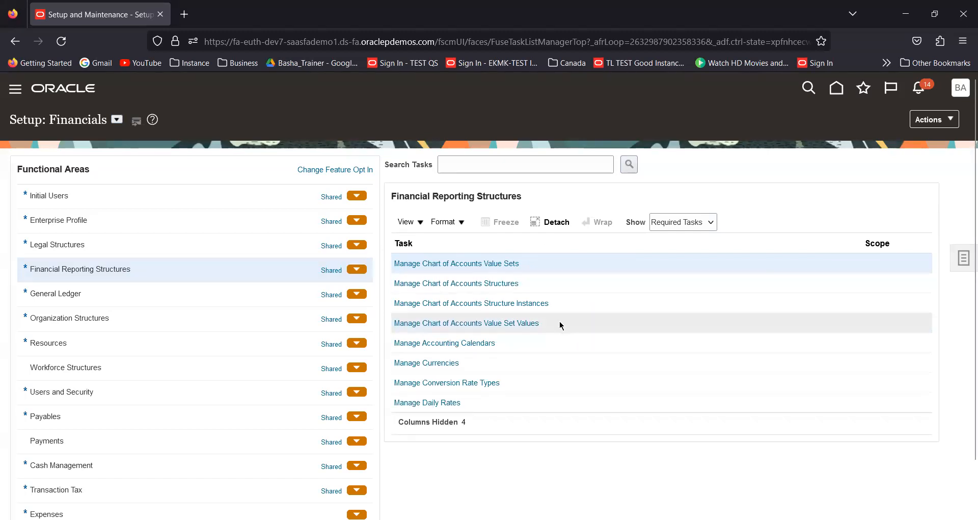
Search the chart of accounts value sets for TCS and open the values of TCS_Account for management.
{"action": "left_click", "coordinate": [507, 323]}
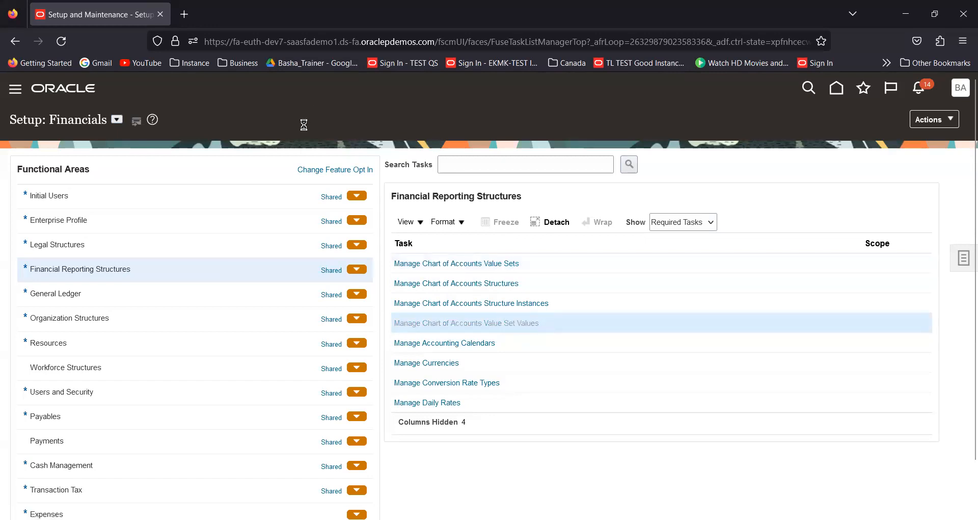
{"action": "left_click", "coordinate": [239, 180]}
{"action": "type", "text": "T"}
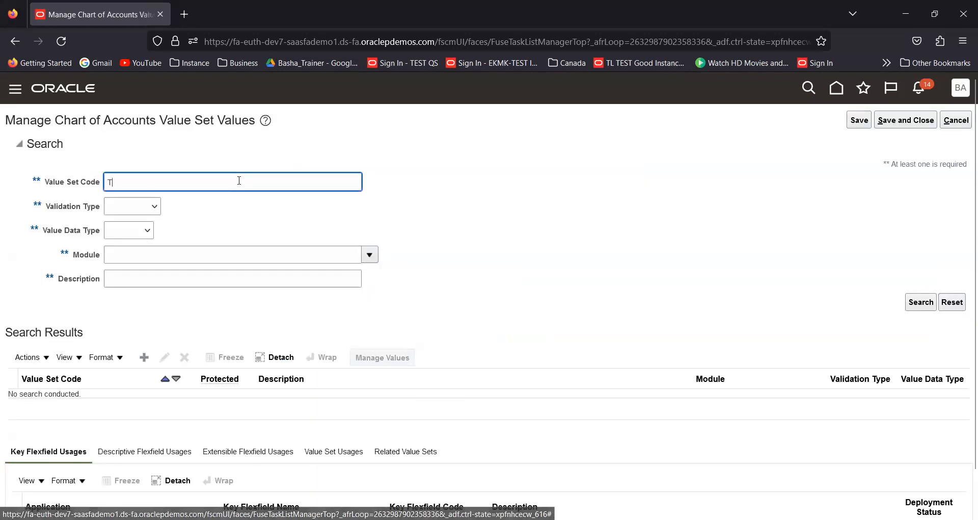
{"action": "type", "text": "CS"}
{"action": "left_click", "coordinate": [920, 301]}
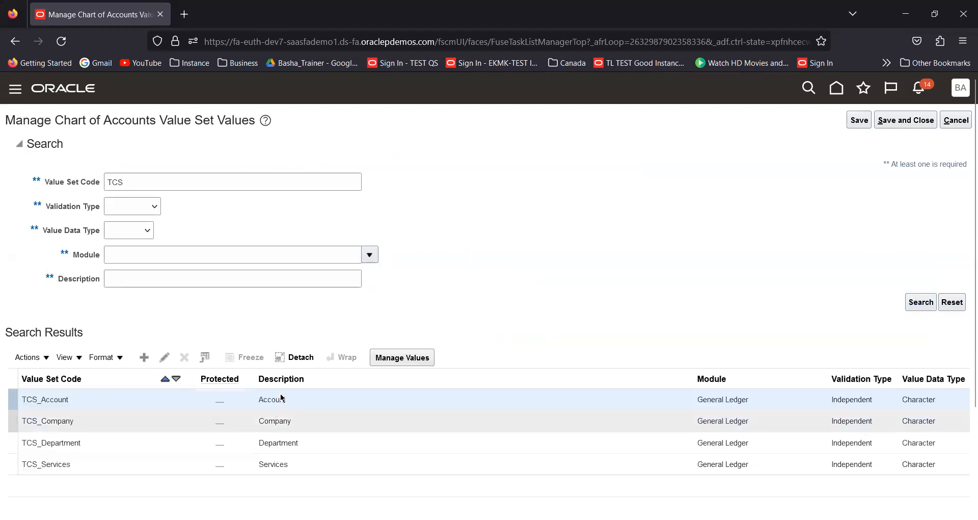
{"action": "left_click", "coordinate": [415, 356]}
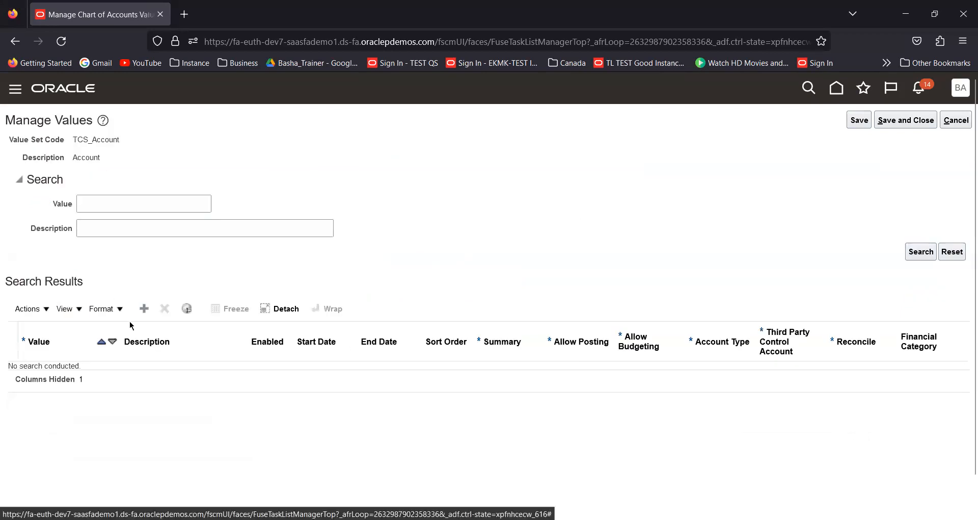
Add a new value 59001 with the description "Receipt write-off" to the TCS_Account value set.
{"action": "left_click", "coordinate": [144, 308]}
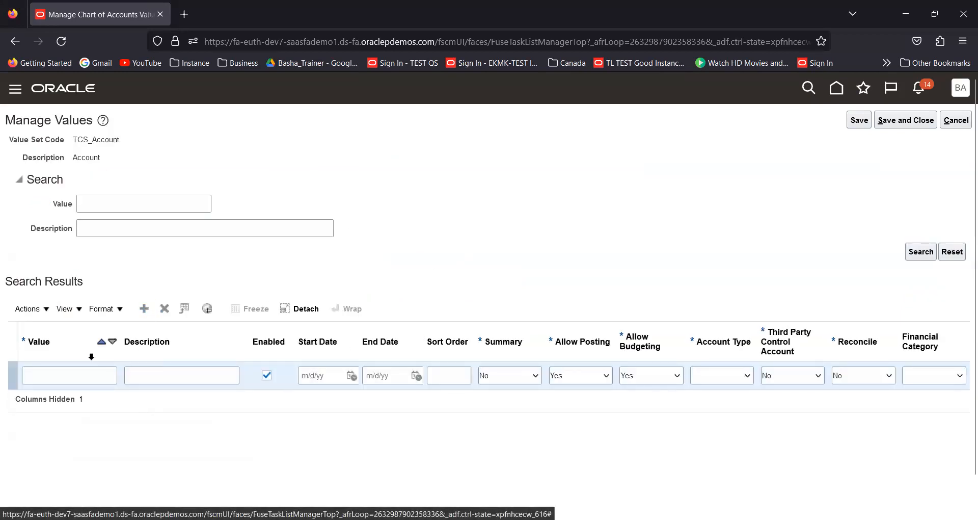
{"action": "left_click", "coordinate": [53, 370]}
{"action": "type", "text": "59001"}
{"action": "key", "text": "Tab"}
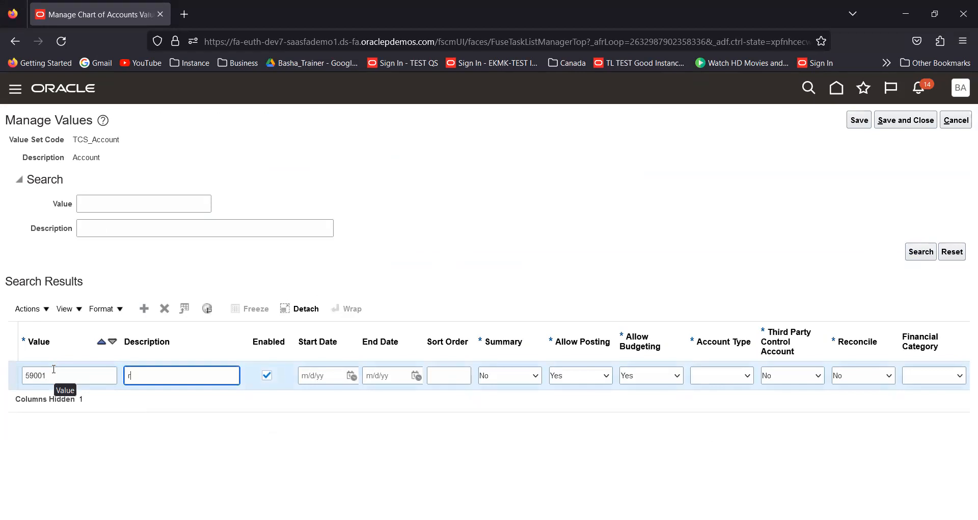
{"action": "type", "text": "Receipt write-off"}
Set the account type of value 59001 to Expense, then save and close the value set values.
{"action": "key", "text": "Tab"}
{"action": "key", "text": "Tab"}
{"action": "key", "text": "Tab"}
{"action": "key", "text": "Tab"}
{"action": "key", "text": "Tab"}
{"action": "key", "text": "Tab"}
{"action": "key", "text": "Tab"}
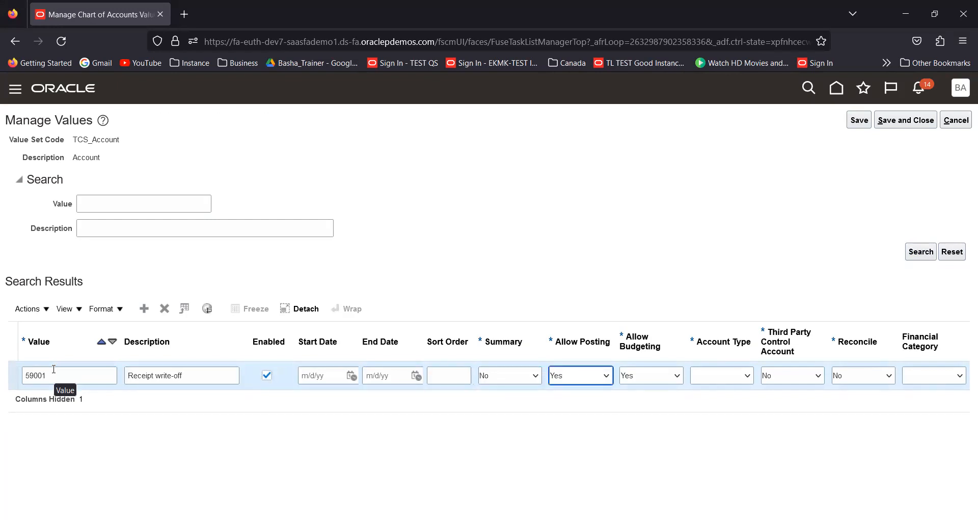
{"action": "key", "text": "Tab"}
{"action": "key", "text": "e"}
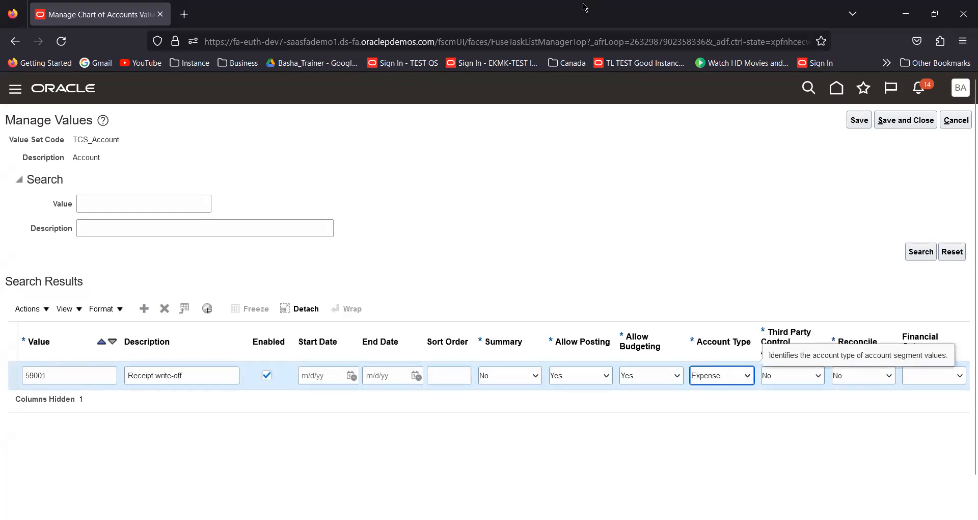
{"action": "left_click", "coordinate": [916, 123]}
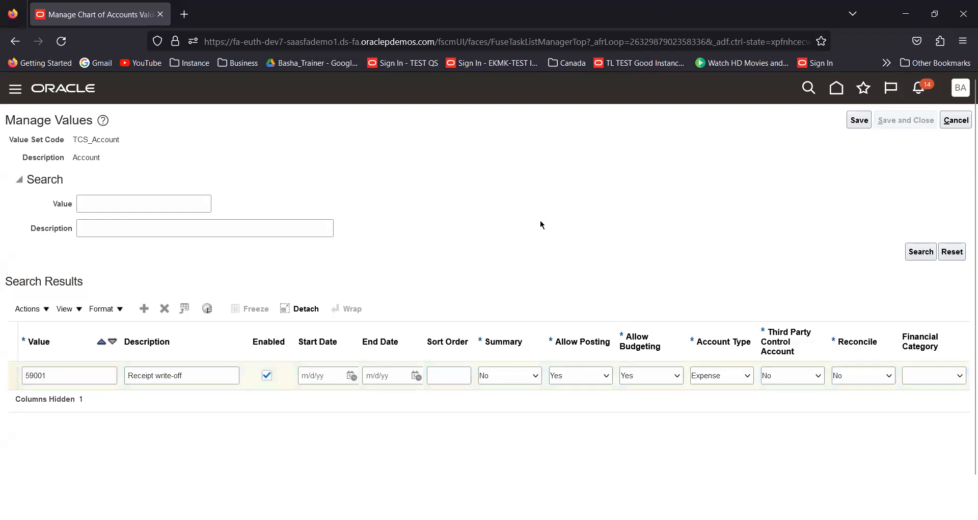
{"action": "left_click", "coordinate": [912, 124]}
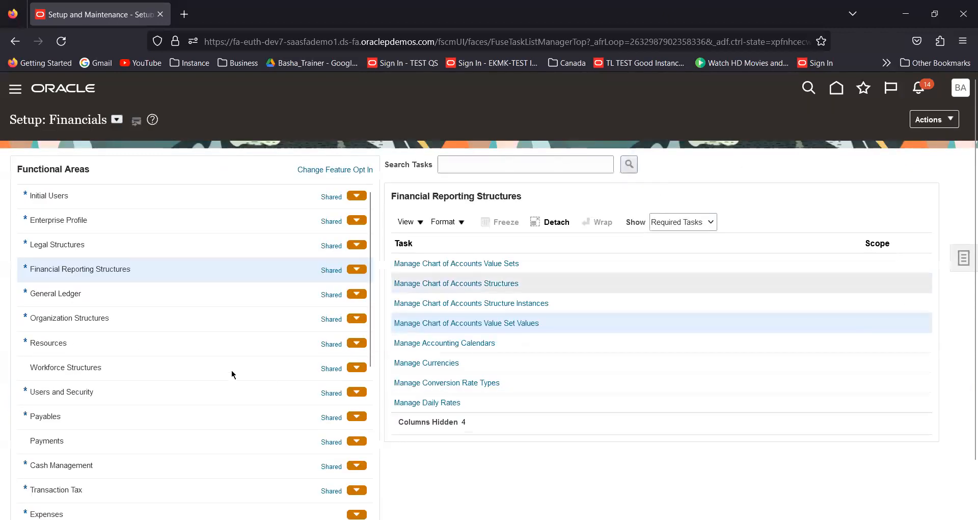
Open Manage Receivables Activities in the Receivables functional area and start creating a new activity.
{"action": "scroll", "coordinate": [206, 339], "scroll_direction": "down", "scroll_amount": 4}
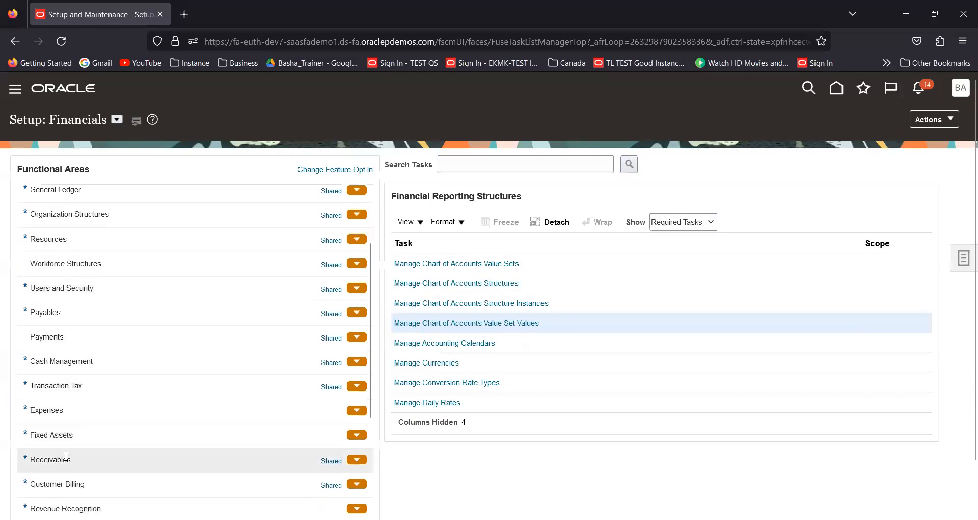
{"action": "left_click", "coordinate": [66, 457]}
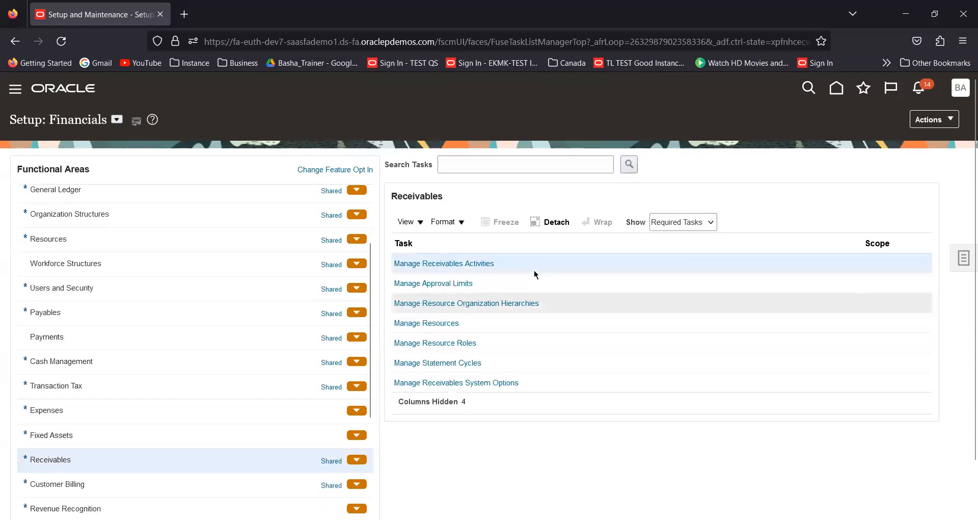
{"action": "left_click", "coordinate": [451, 264]}
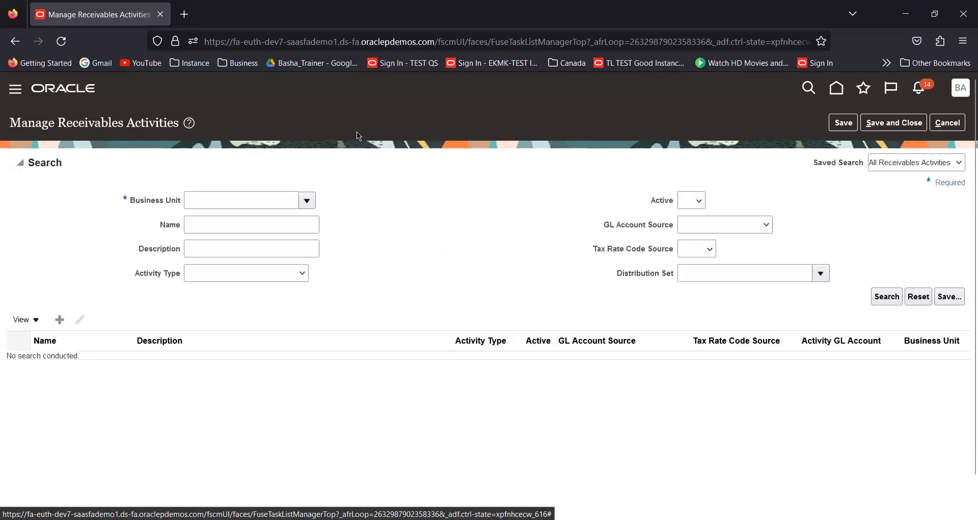
{"action": "left_click", "coordinate": [59, 319]}
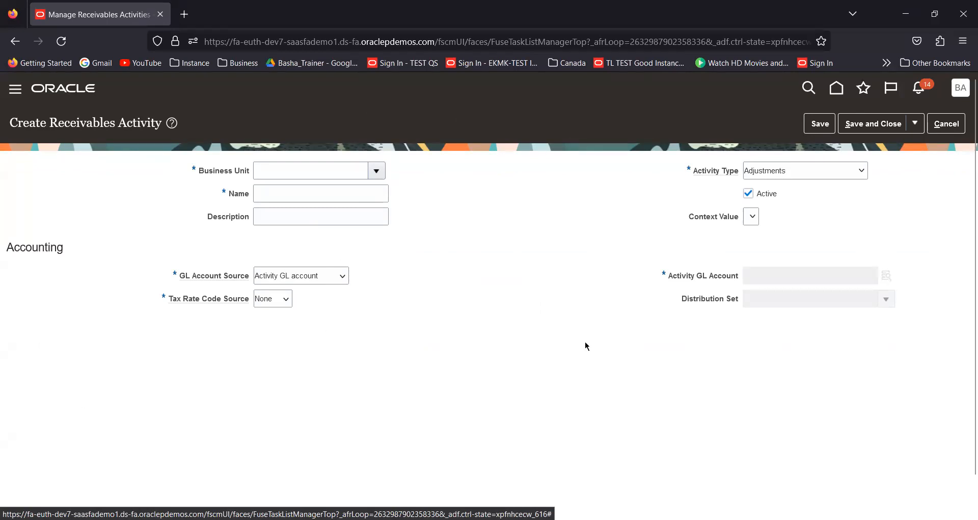
{"action": "left_click", "coordinate": [287, 300]}
{"action": "left_click", "coordinate": [274, 318]}
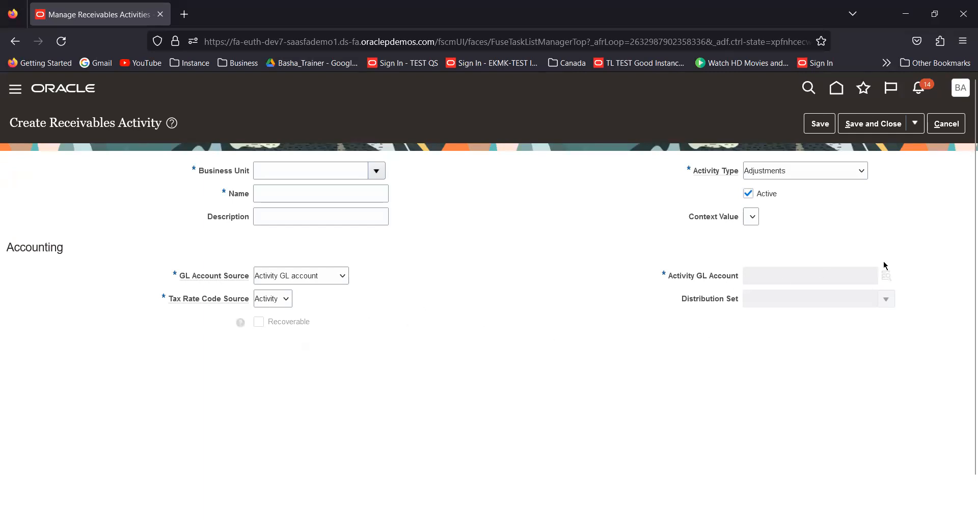
{"action": "left_click", "coordinate": [287, 300]}
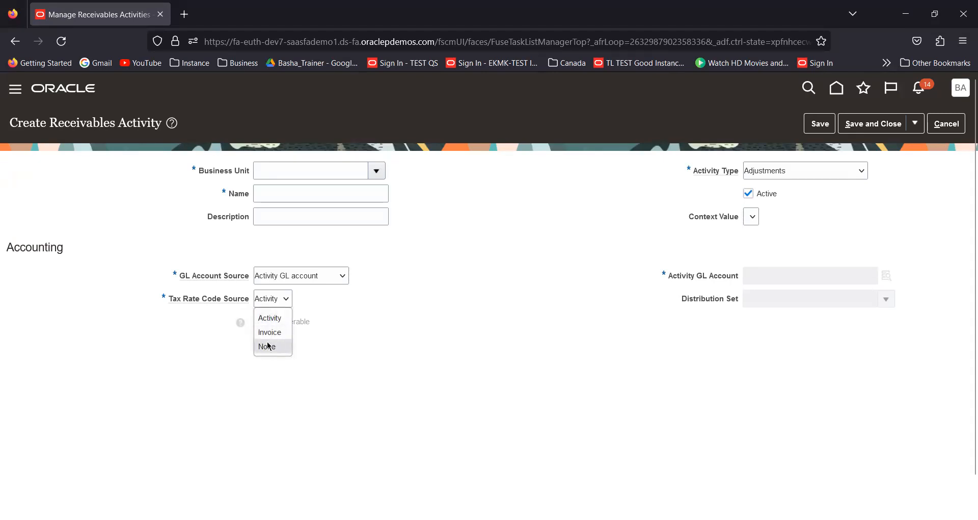
{"action": "left_click", "coordinate": [269, 333]}
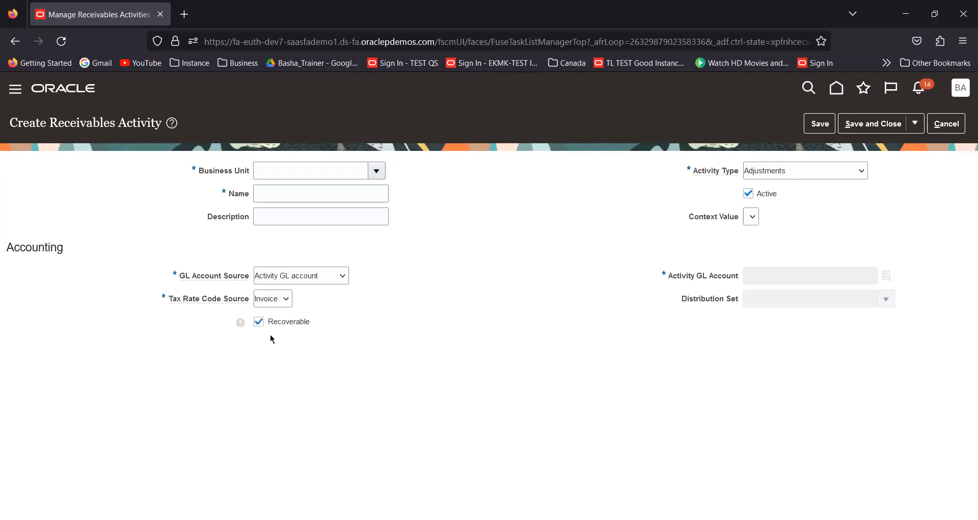
{"action": "left_click", "coordinate": [286, 300]}
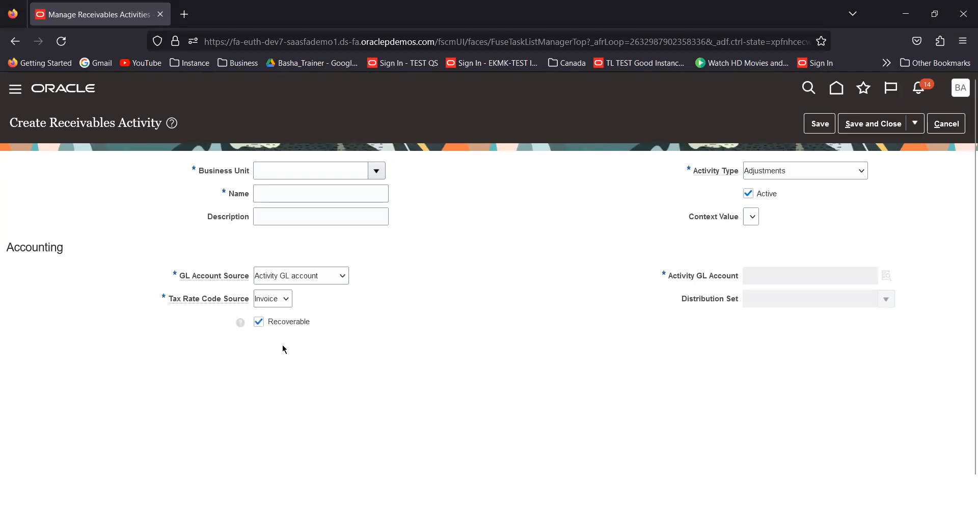
{"action": "left_click", "coordinate": [277, 350]}
Set the new activity's business unit to TCS MUMBAI BU and its activity type to Receipt write off.
{"action": "left_click", "coordinate": [295, 172]}
{"action": "type", "text": "t"}
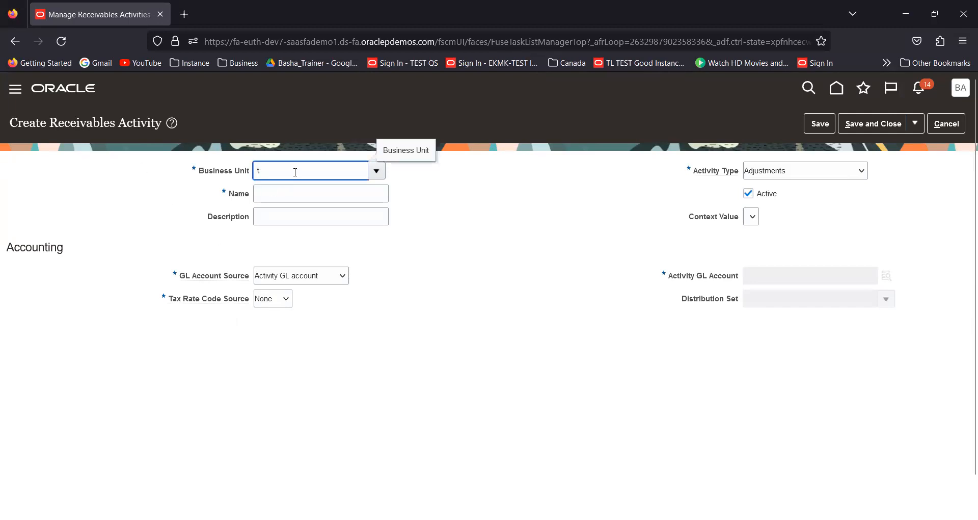
{"action": "type", "text": "cs"}
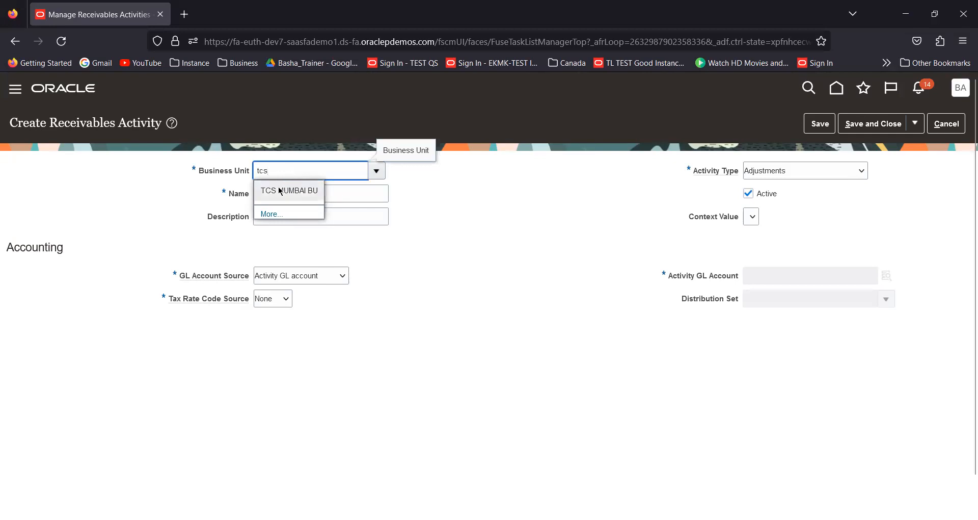
{"action": "left_click", "coordinate": [280, 189]}
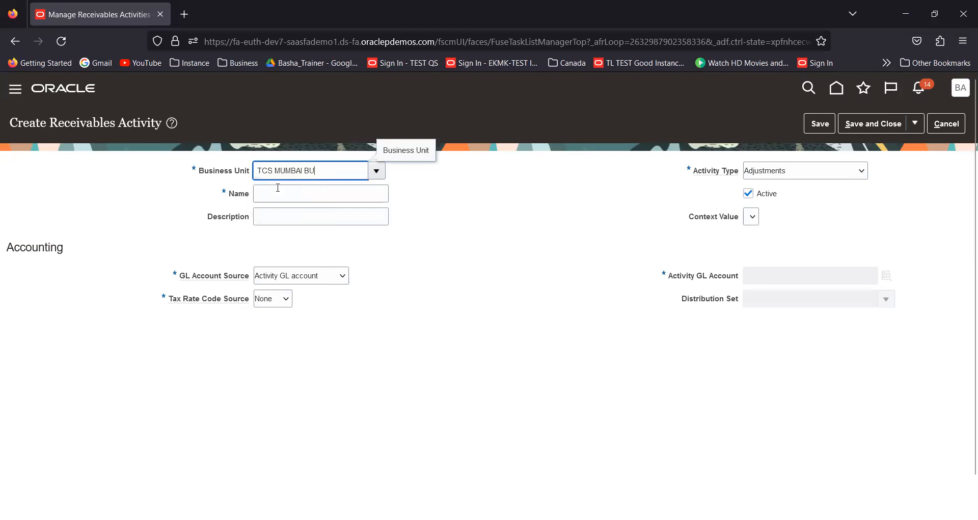
{"action": "left_click", "coordinate": [774, 175]}
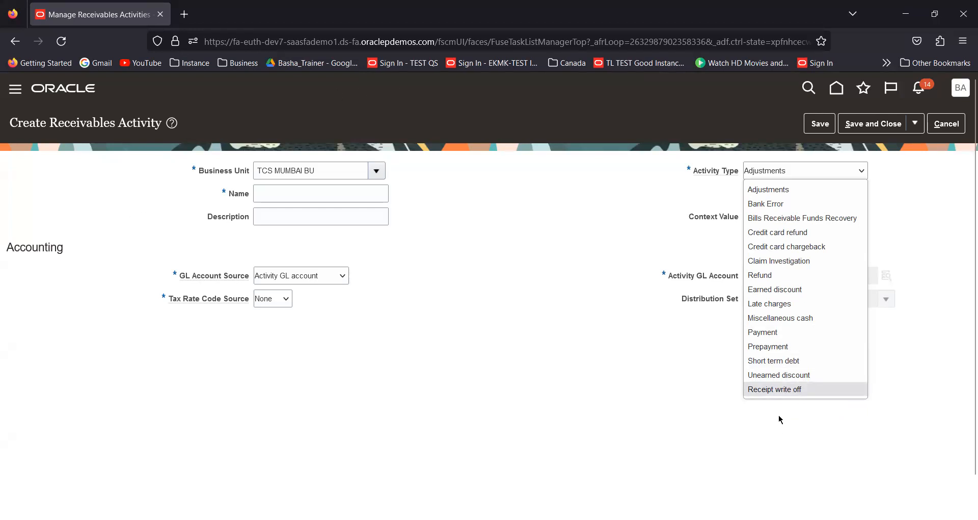
{"action": "left_click", "coordinate": [785, 390]}
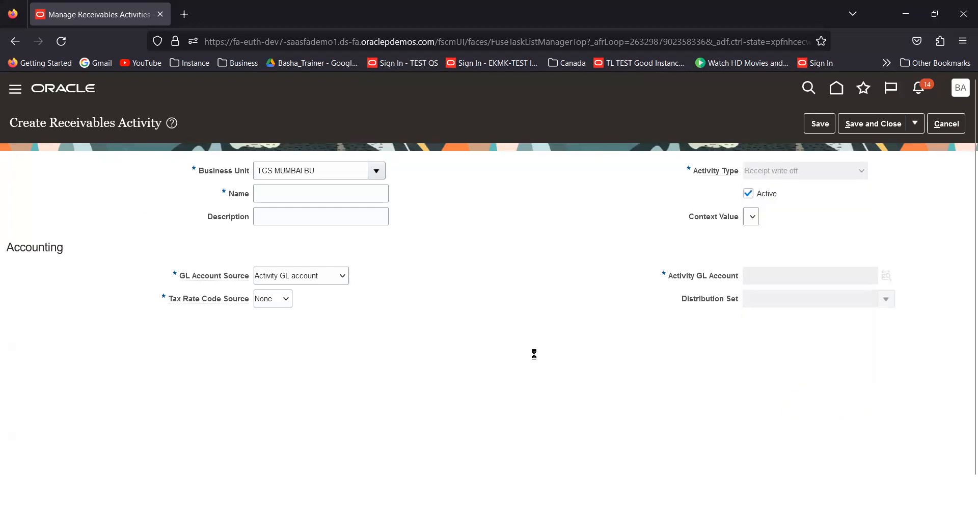
Name the receivables activity "TCS Receipt Write Off".
{"action": "left_click", "coordinate": [301, 191]}
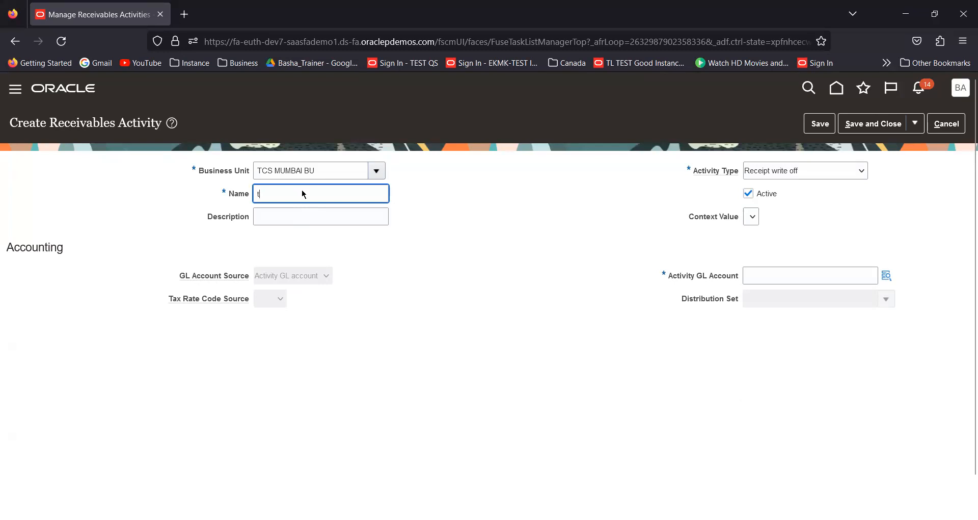
{"action": "type", "text": "t"}
{"action": "key", "text": "BackSpace"}
{"action": "type", "text": "TCS Receo[t w"}
{"action": "key", "text": "BackSpace"}
{"action": "key", "text": "BackSpace"}
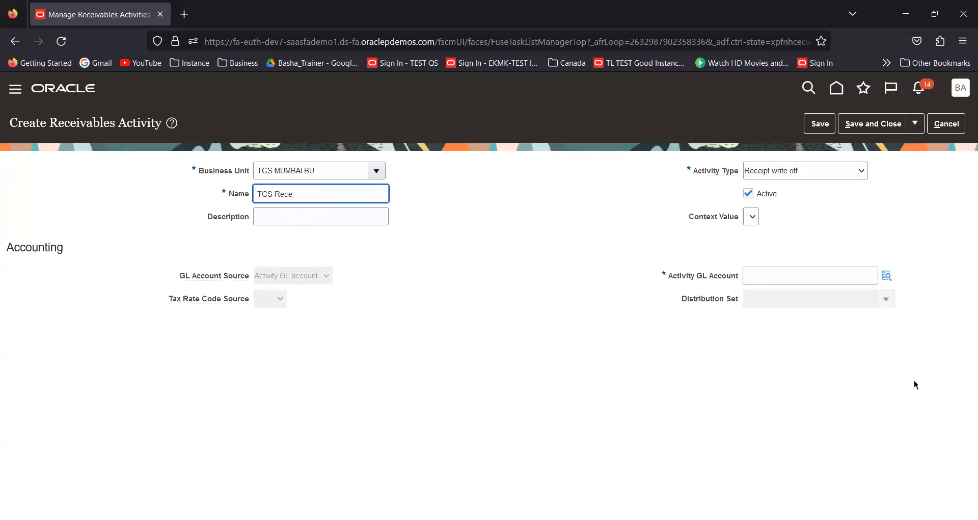
{"action": "type", "text": "ipt Write Off"}
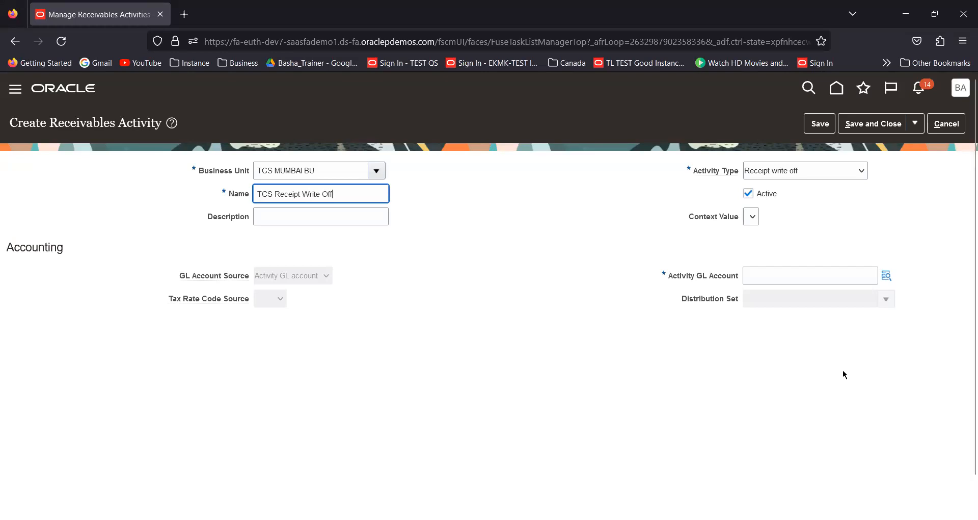
{"action": "left_click", "coordinate": [795, 275]}
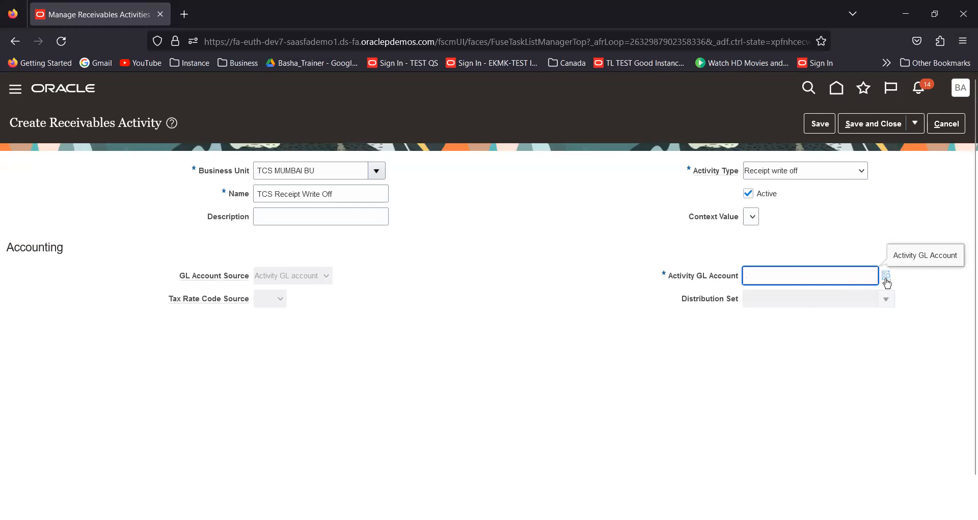
{"action": "left_click", "coordinate": [886, 276]}
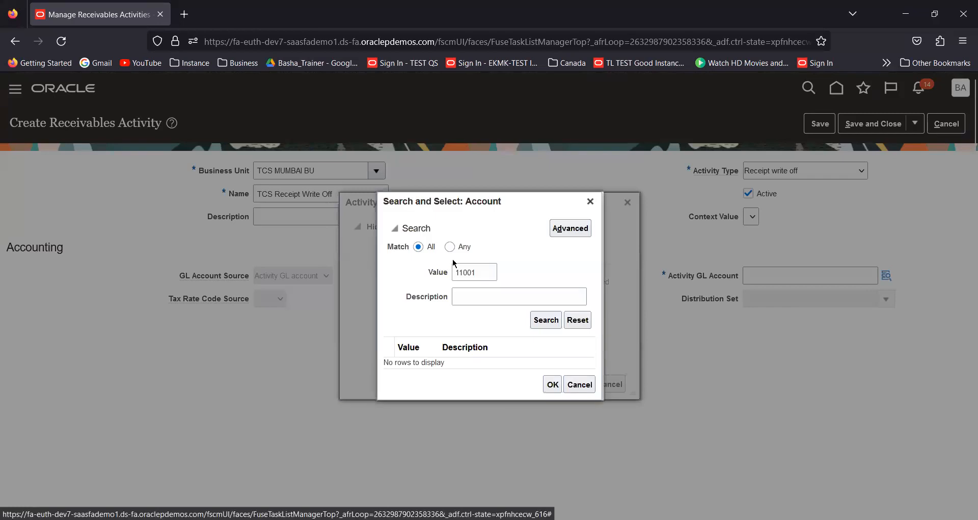
{"action": "left_click", "coordinate": [449, 247]}
{"action": "double_click", "coordinate": [483, 272]}
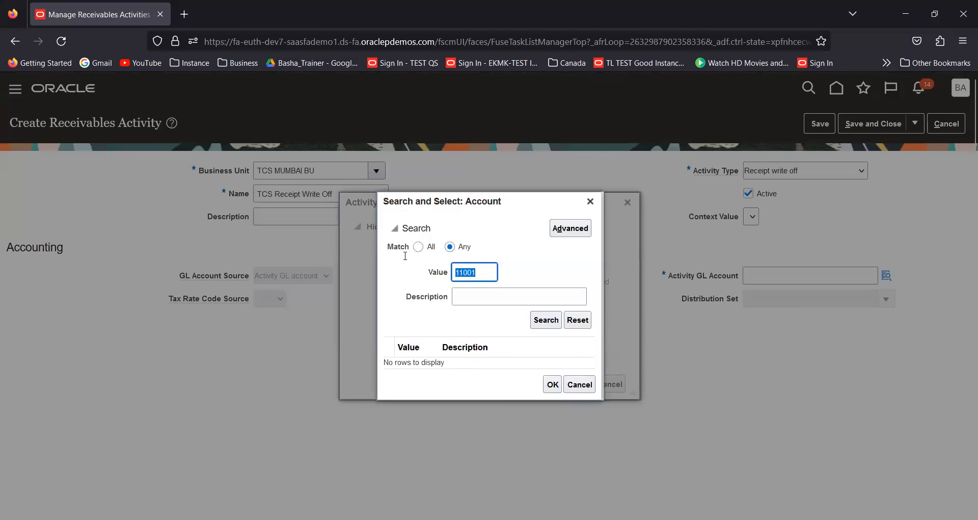
{"action": "type", "text": "59"}
{"action": "left_click", "coordinate": [546, 319]}
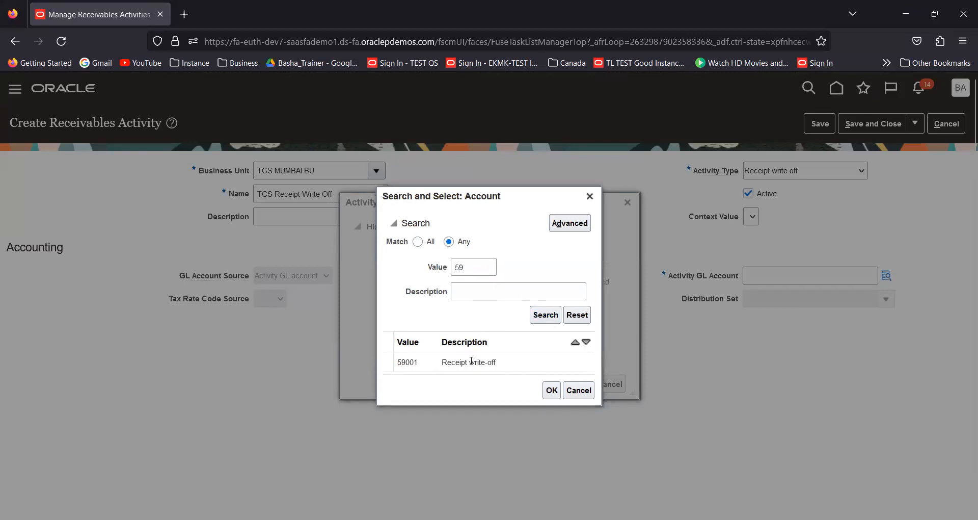
{"action": "left_click", "coordinate": [471, 361]}
{"action": "left_click", "coordinate": [552, 390]}
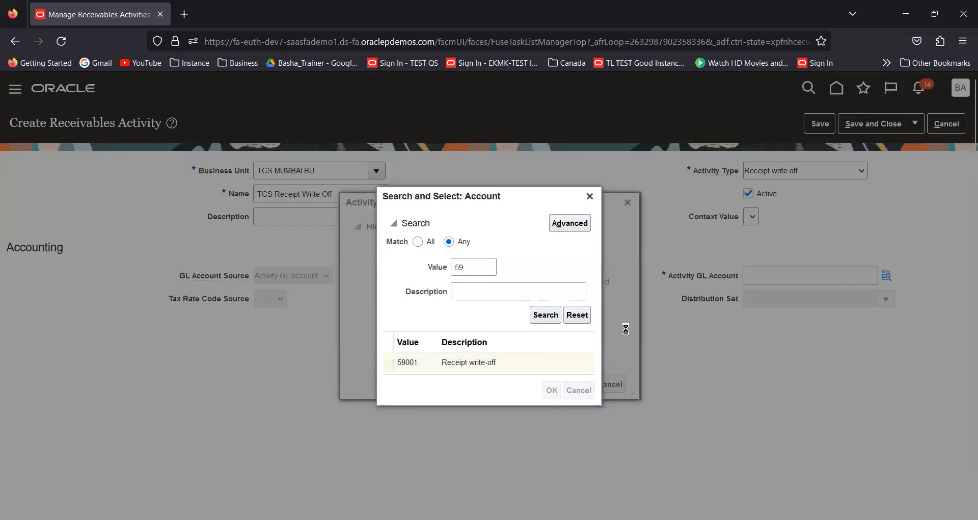
{"action": "left_click", "coordinate": [582, 385]}
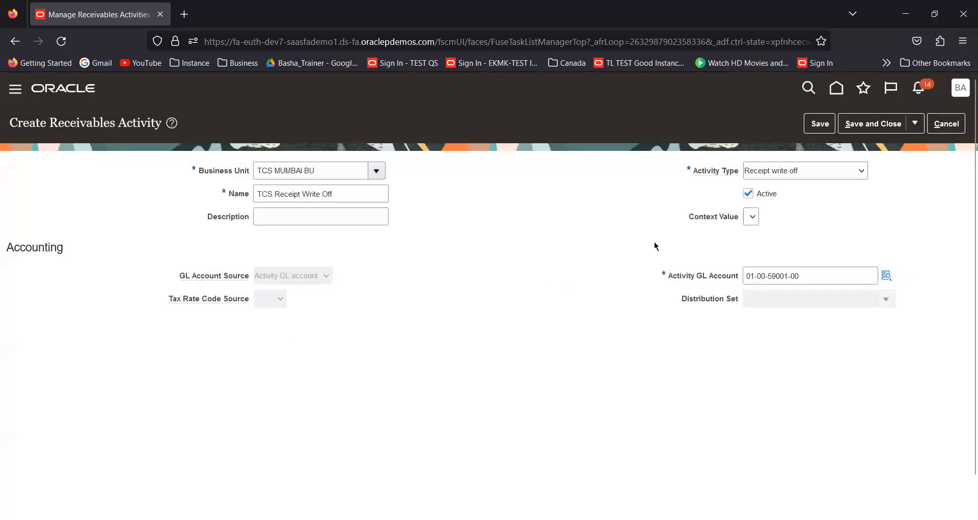
{"action": "left_click", "coordinate": [871, 124]}
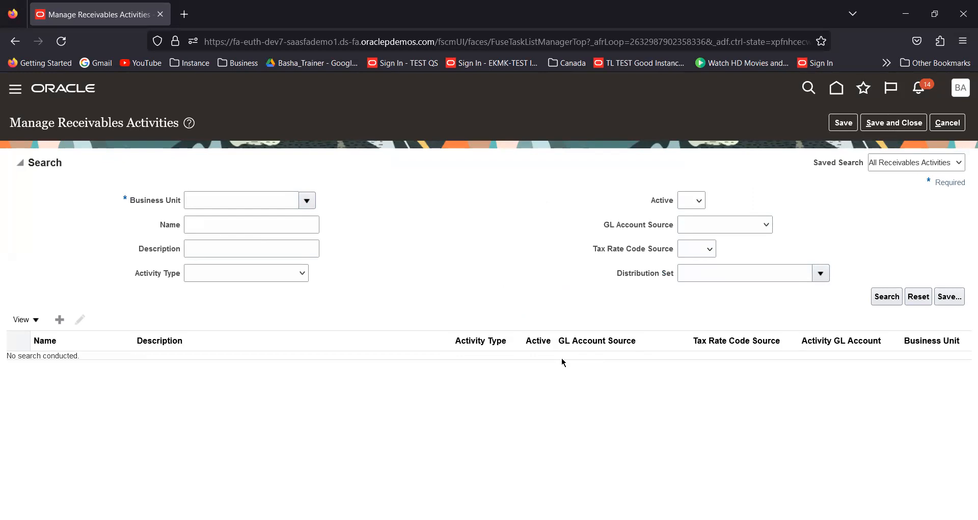
{"action": "left_click", "coordinate": [887, 123]}
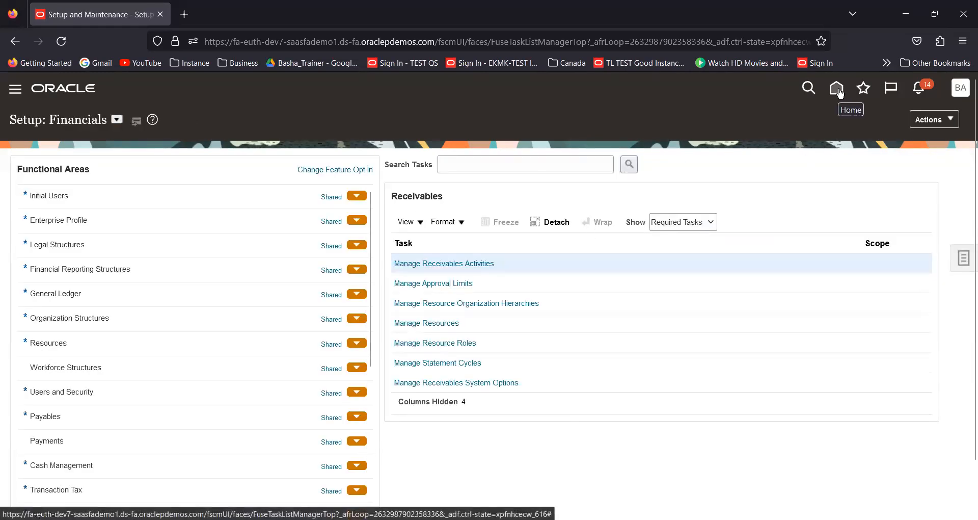
Leave the setup for the Accounts Receivable receipts work area and search for receipts dated 8/28/23.
{"action": "left_click", "coordinate": [838, 90]}
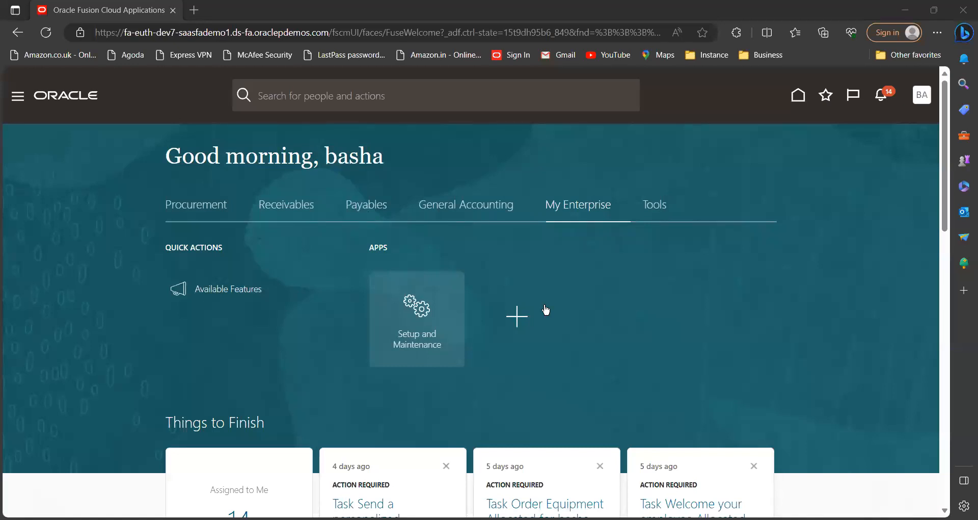
{"action": "left_click", "coordinate": [610, 214]}
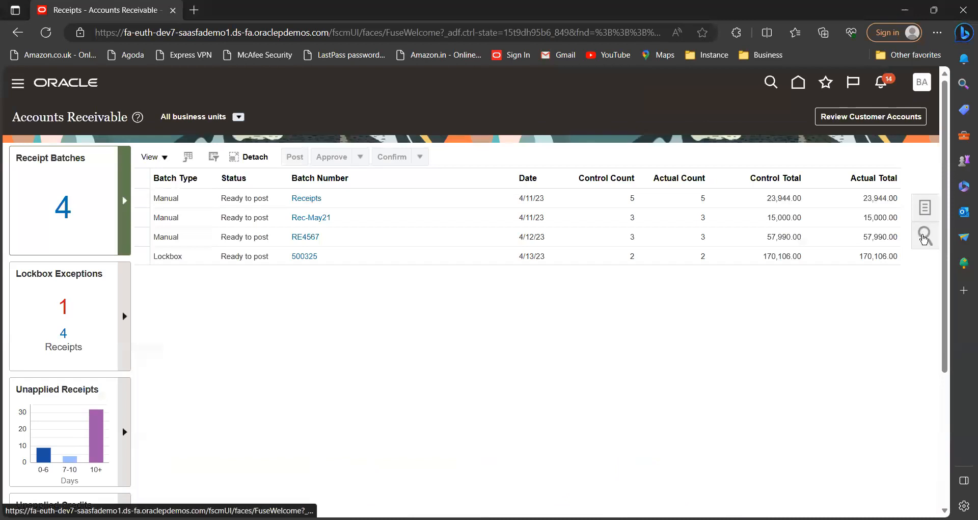
{"action": "left_click", "coordinate": [923, 237]}
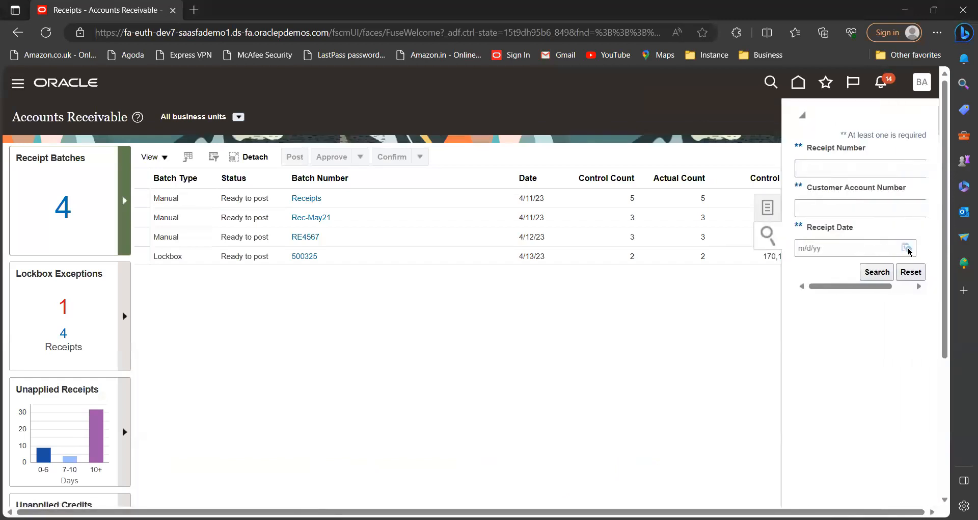
{"action": "left_click", "coordinate": [906, 248]}
{"action": "left_click", "coordinate": [776, 381]}
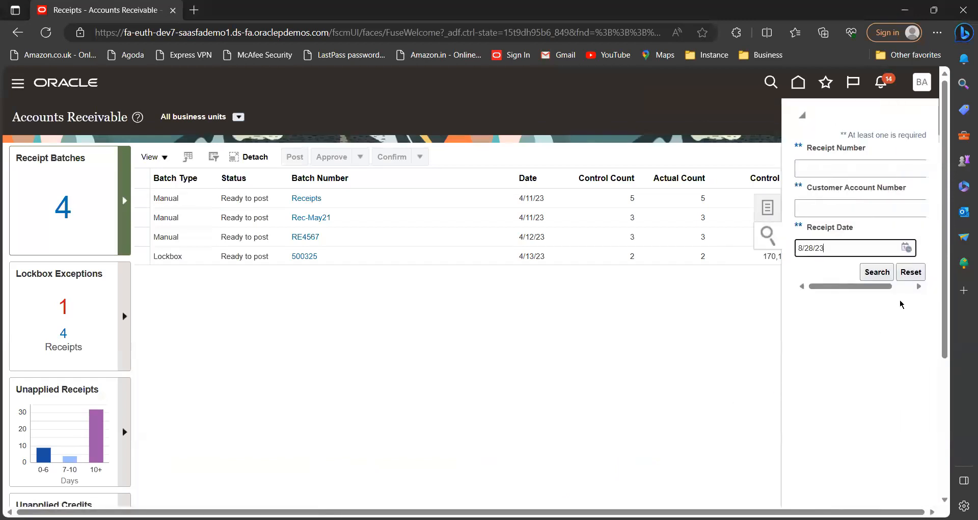
{"action": "left_click", "coordinate": [876, 272]}
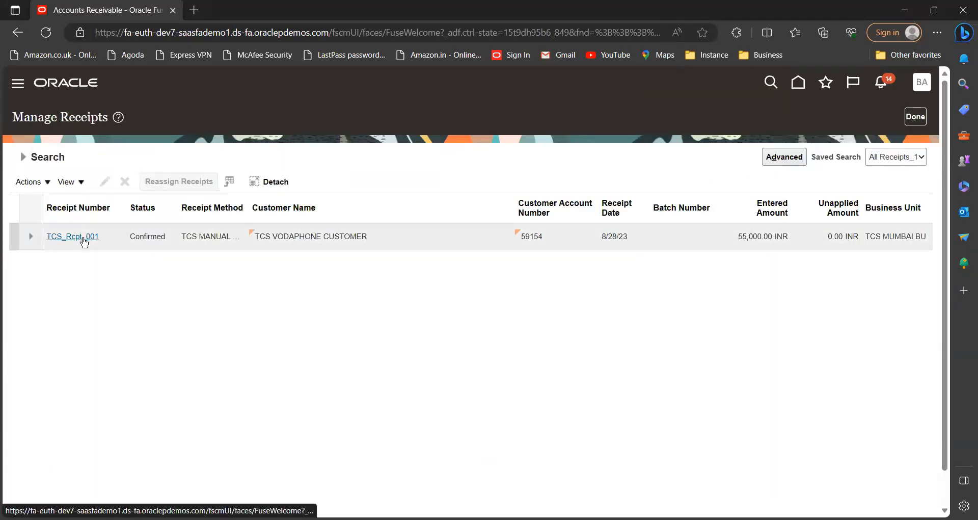
Open receipt TCS_Rcpt_001 for editing and start a write-off from its application details.
{"action": "left_click", "coordinate": [127, 236]}
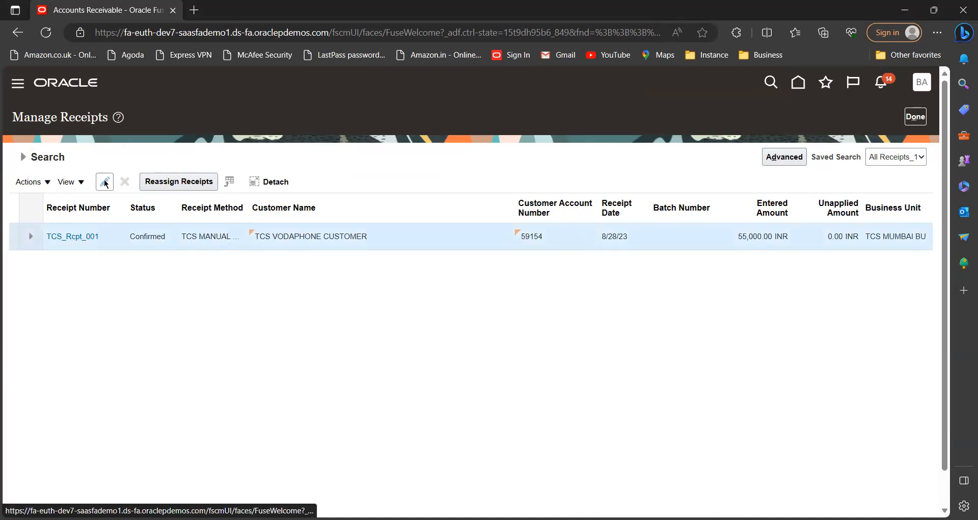
{"action": "left_click", "coordinate": [105, 182]}
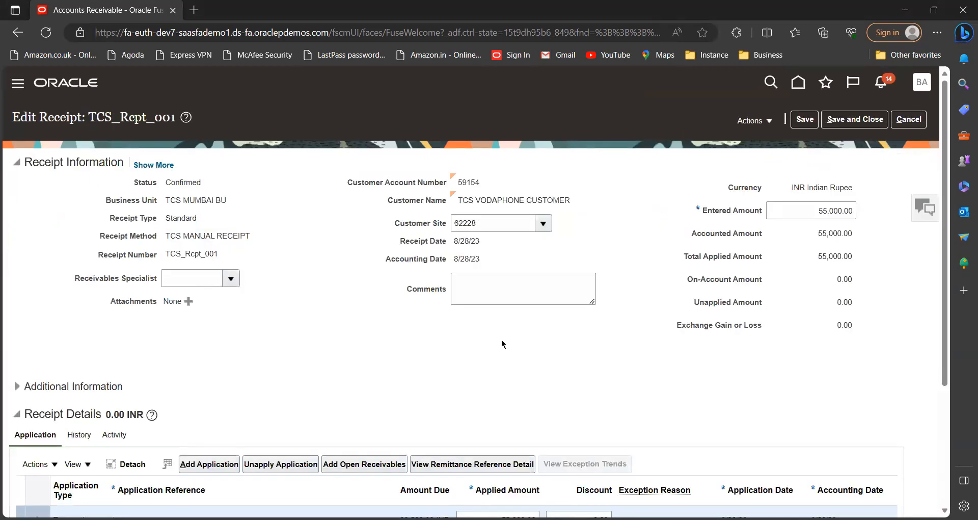
{"action": "scroll", "coordinate": [502, 343], "scroll_direction": "down", "scroll_amount": 3}
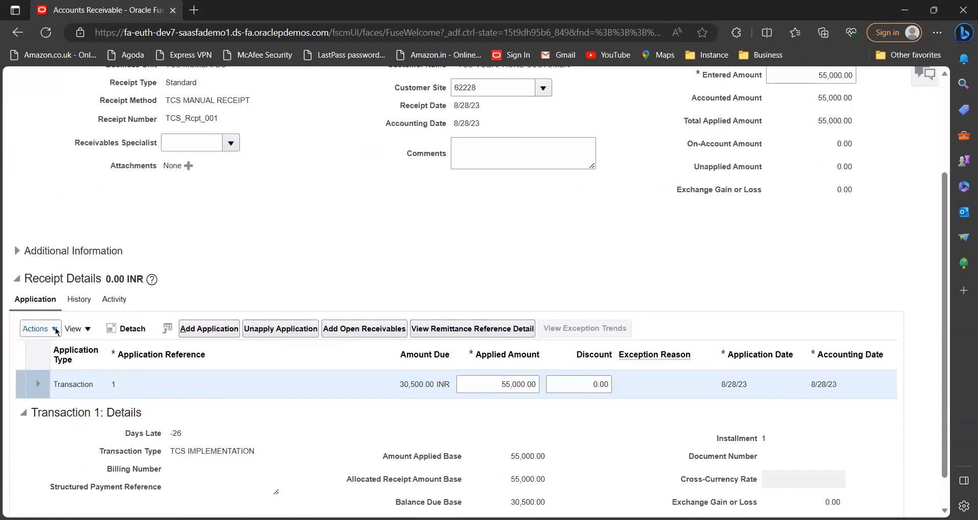
{"action": "left_click", "coordinate": [56, 330]}
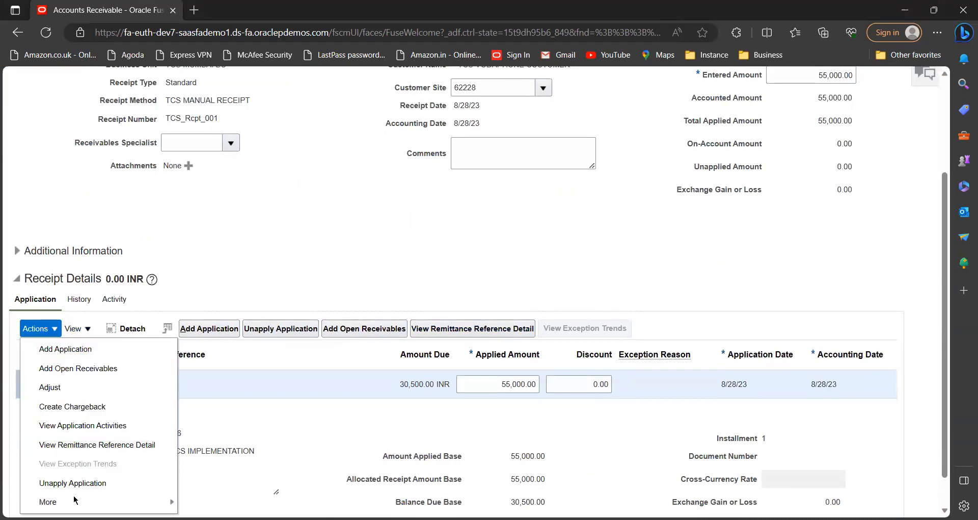
{"action": "mouse_move", "coordinate": [75, 500]}
{"action": "left_click", "coordinate": [218, 500]}
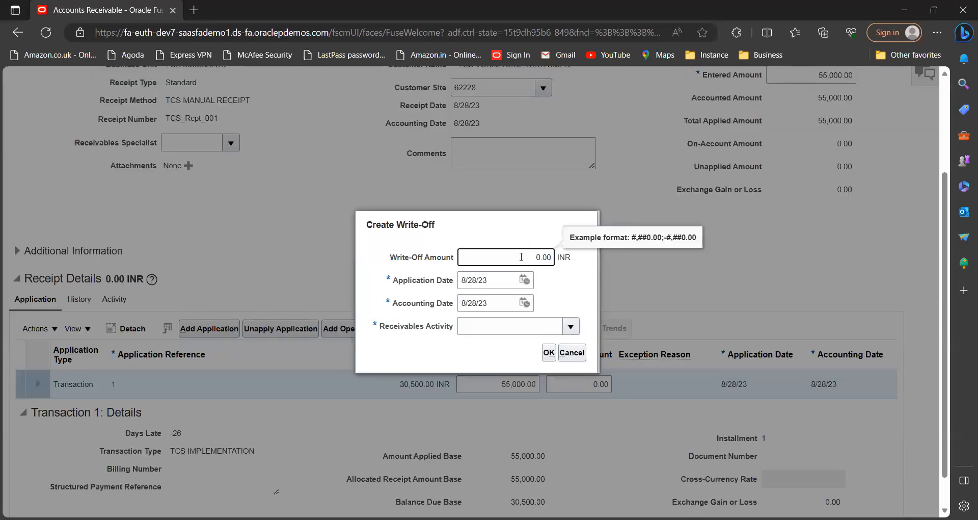
Create a write-off of 1,000 INR on the receipt using the receipt write-off receivables activity.
{"action": "left_click_drag", "start_coordinate": [521, 257], "coordinate": [582, 272]}
{"action": "type", "text": "1000"}
{"action": "left_click", "coordinate": [569, 262]}
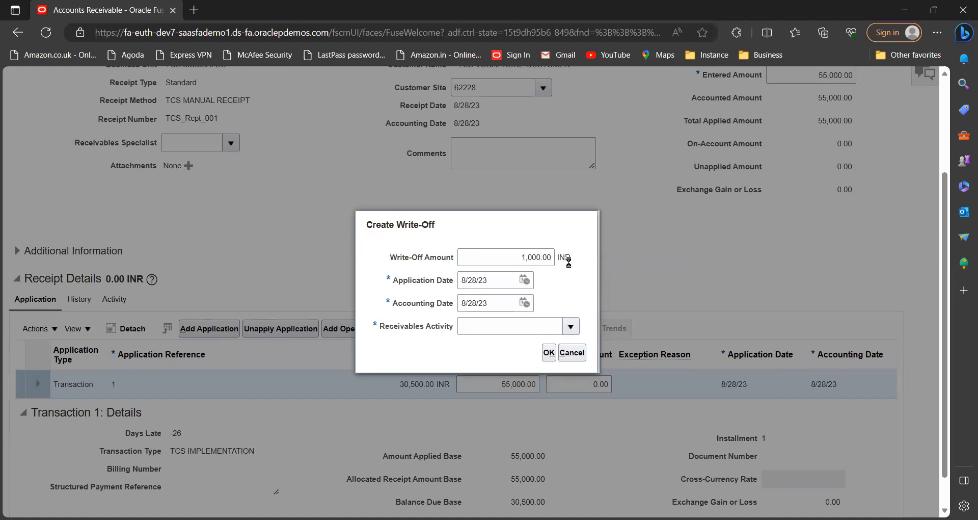
{"action": "left_click", "coordinate": [570, 329]}
{"action": "left_click", "coordinate": [511, 345]}
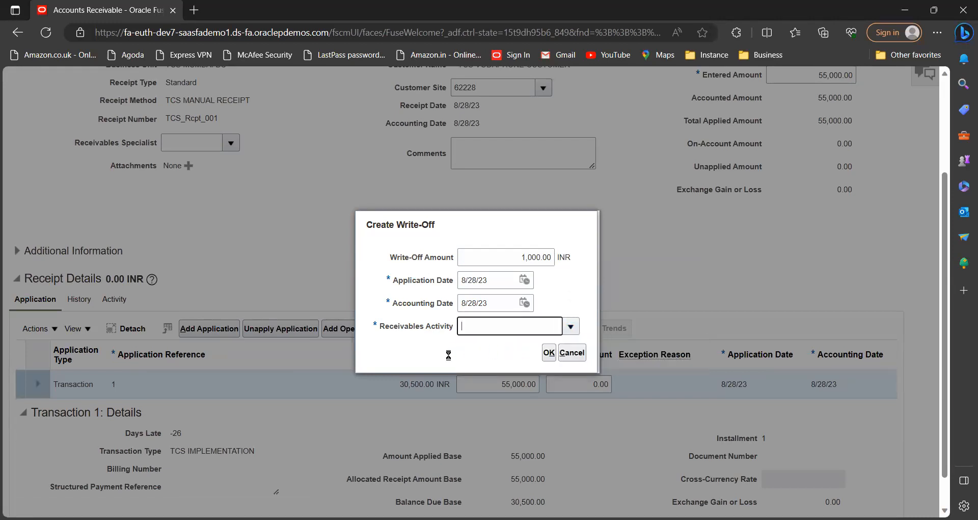
{"action": "left_click", "coordinate": [549, 352]}
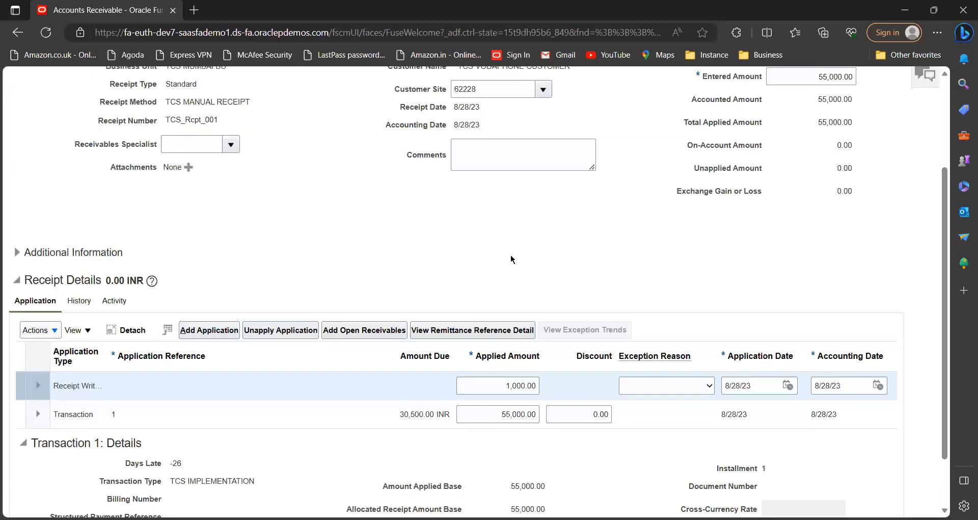
Try to save the receipt with the added write-off line.
{"action": "scroll", "coordinate": [561, 250], "scroll_direction": "down", "scroll_amount": 1}
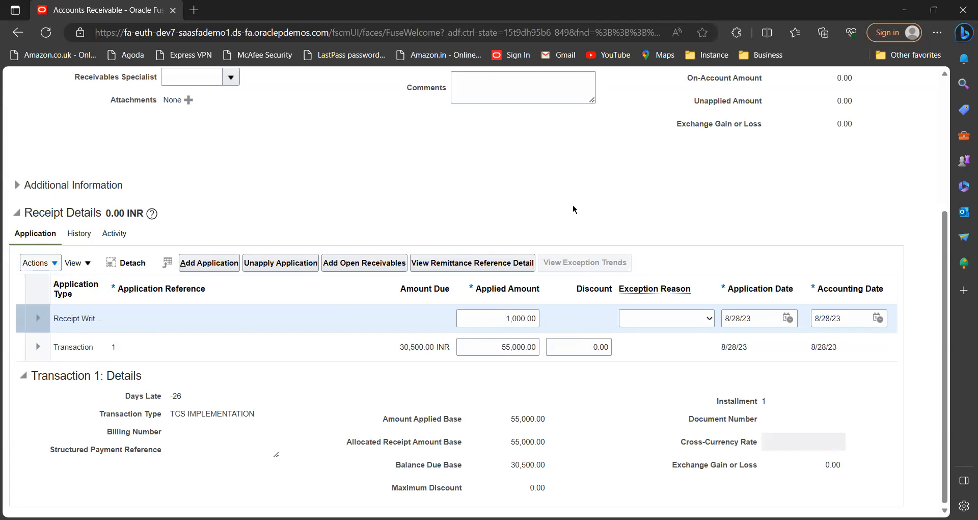
{"action": "scroll", "coordinate": [574, 209], "scroll_direction": "up", "scroll_amount": 5}
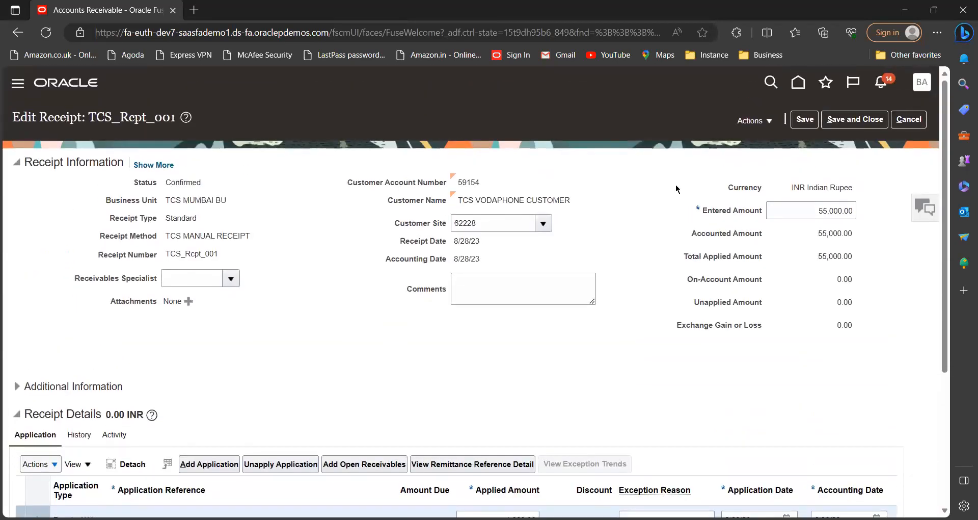
{"action": "left_click", "coordinate": [805, 121]}
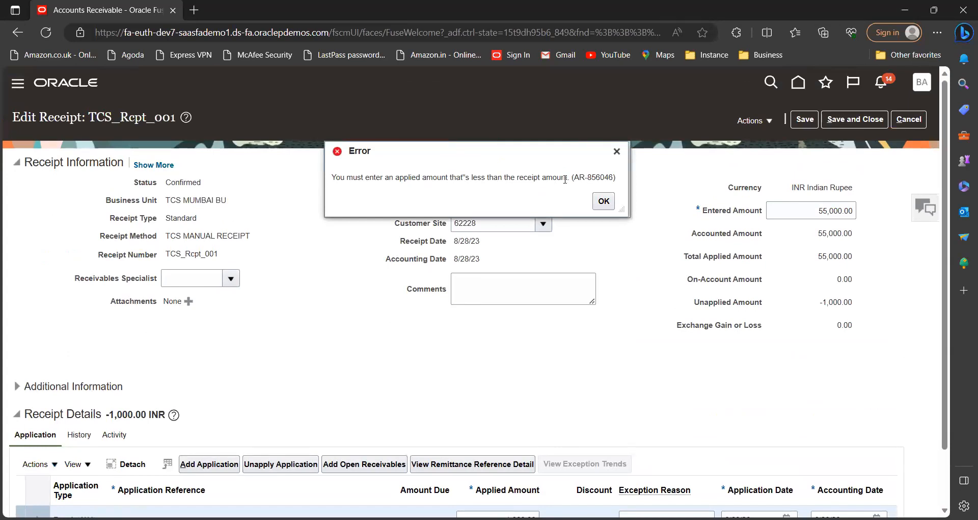
{"action": "left_click", "coordinate": [604, 199]}
Set the receipt's entered amount to 56,000 INR and save the receipt.
{"action": "scroll", "coordinate": [603, 324], "scroll_direction": "down", "scroll_amount": 1}
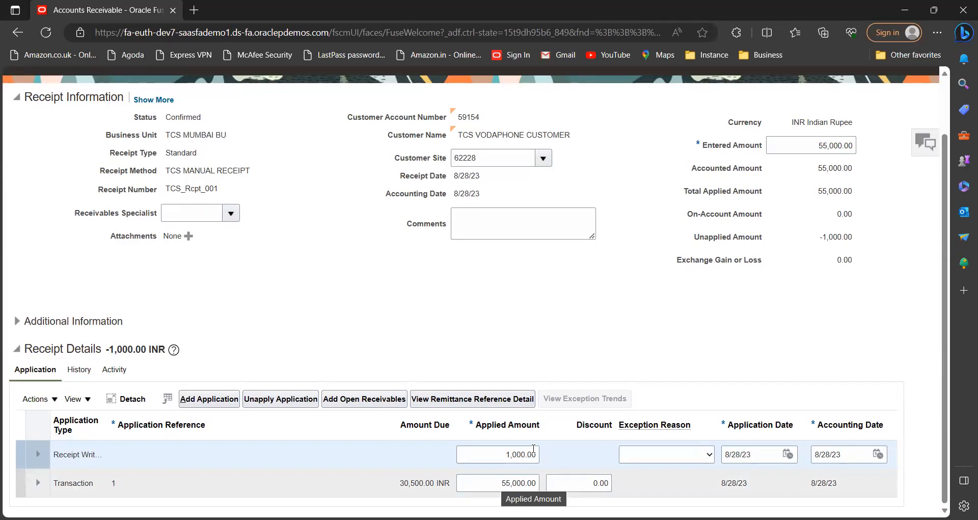
{"action": "double_click", "coordinate": [815, 145]}
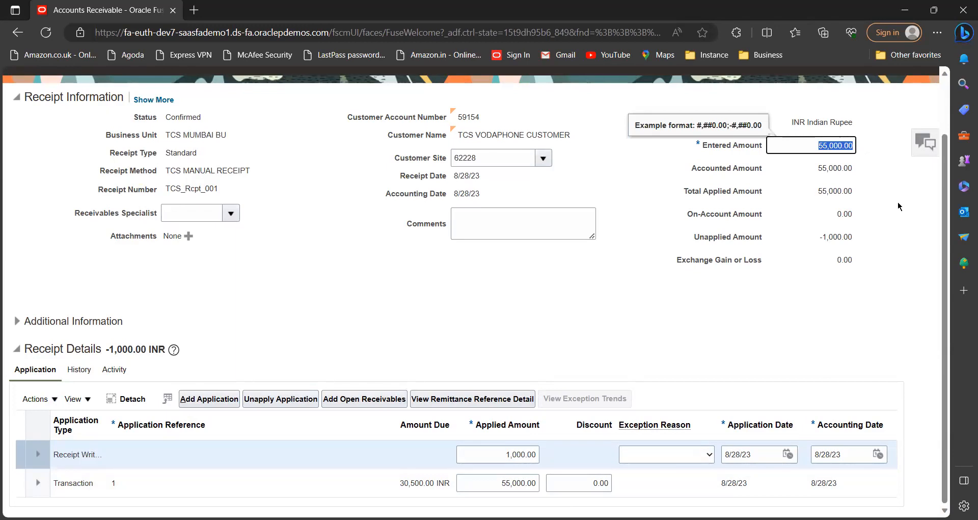
{"action": "type", "text": "56,000"}
{"action": "left_click", "coordinate": [782, 295]}
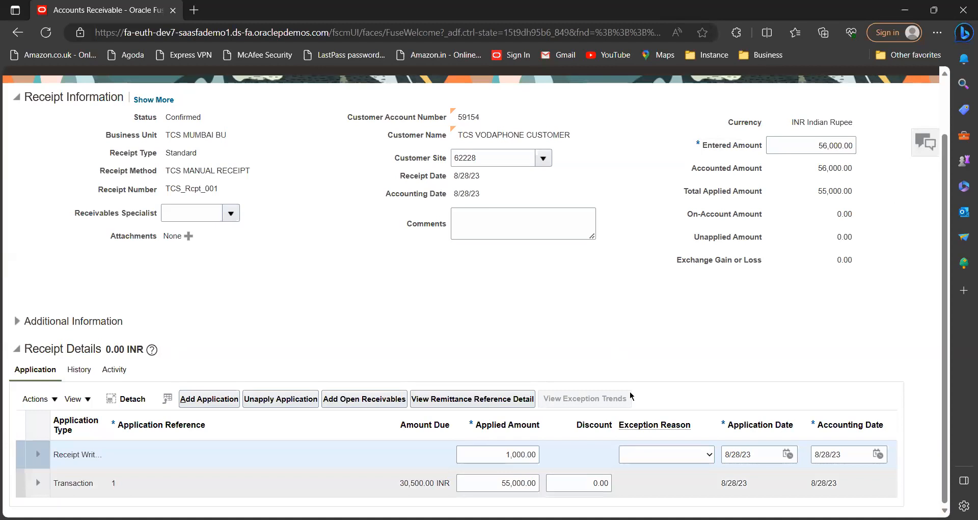
{"action": "scroll", "coordinate": [631, 395], "scroll_direction": "up", "scroll_amount": 3}
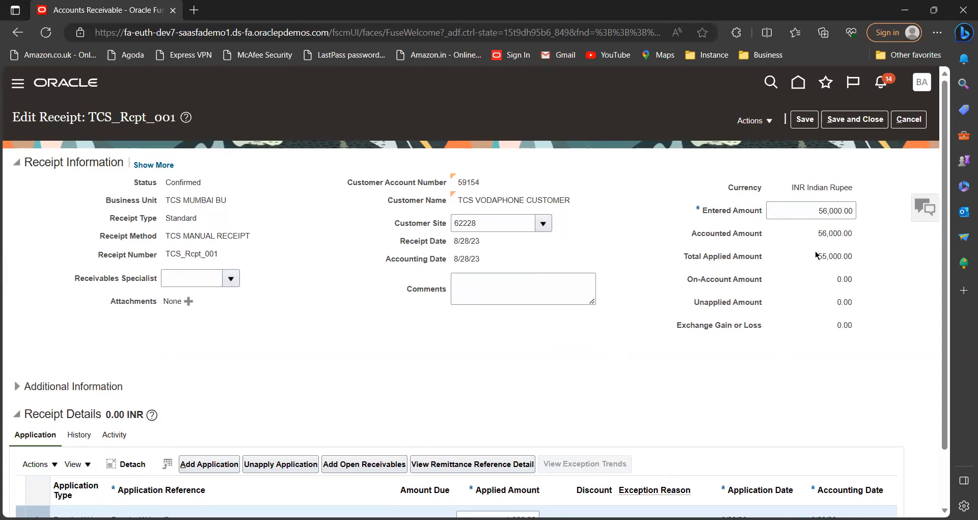
Post the receipt's accounting to the ledger and view its accounting lines.
{"action": "scroll", "coordinate": [722, 327], "scroll_direction": "down", "scroll_amount": 2}
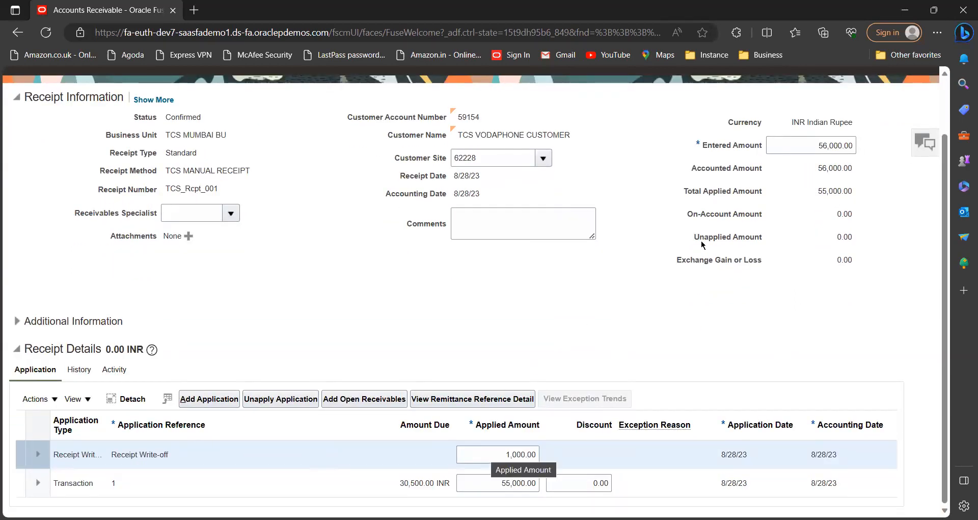
{"action": "scroll", "coordinate": [703, 245], "scroll_direction": "up", "scroll_amount": 2}
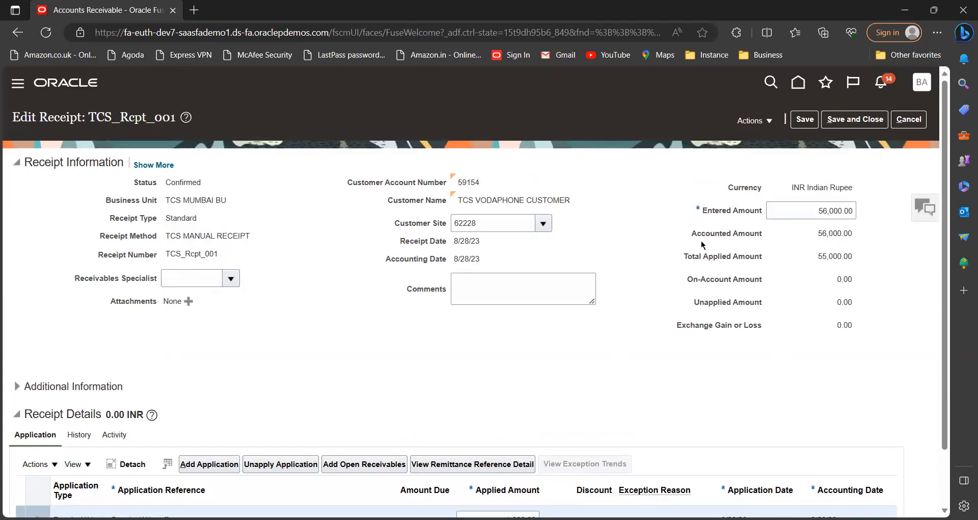
{"action": "left_click", "coordinate": [773, 121]}
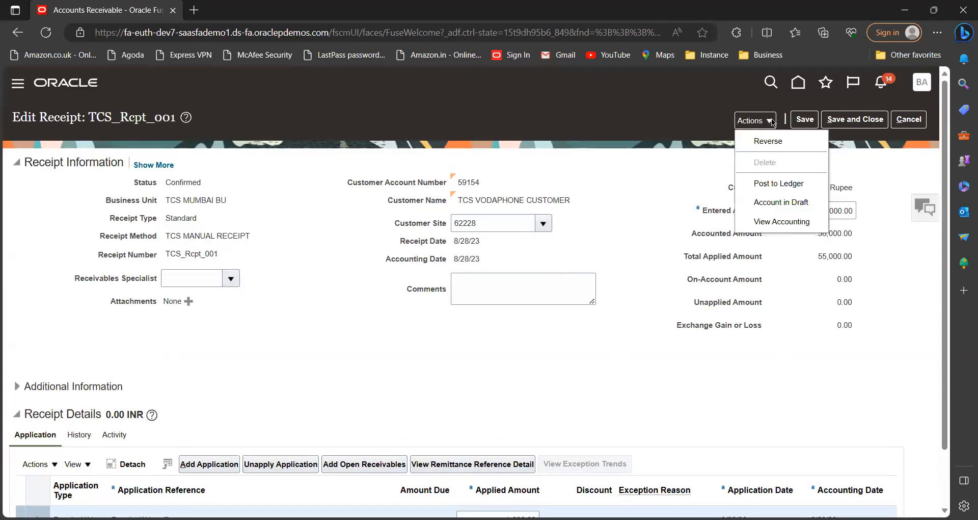
{"action": "left_click", "coordinate": [781, 186]}
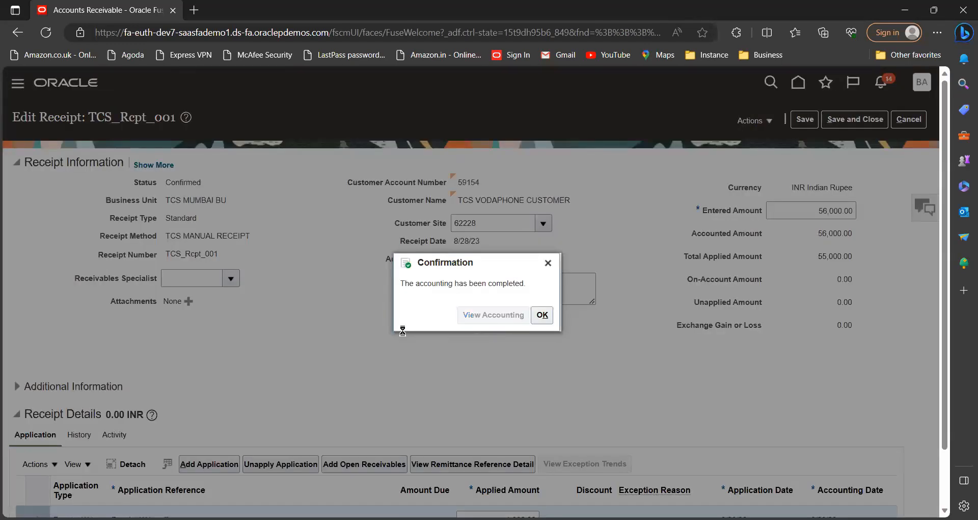
{"action": "left_click", "coordinate": [493, 314]}
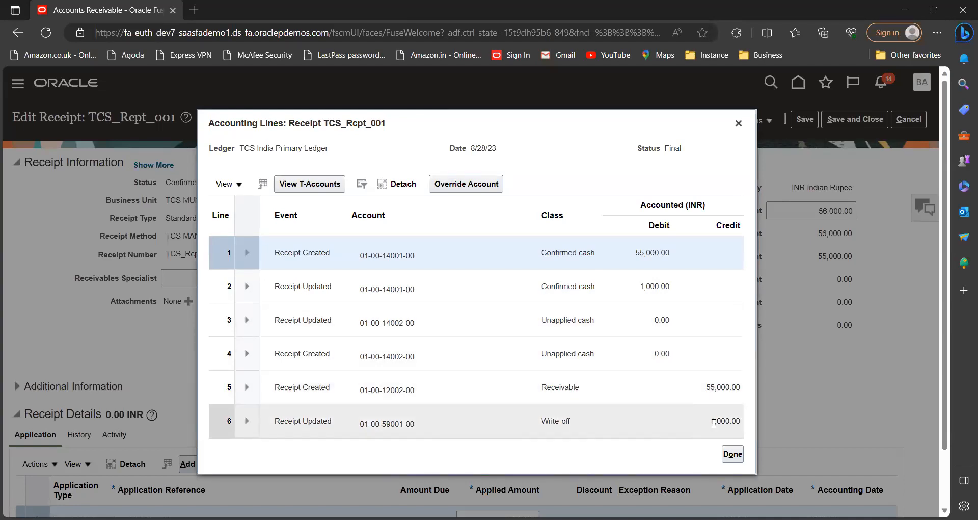
{"action": "left_click", "coordinate": [738, 124]}
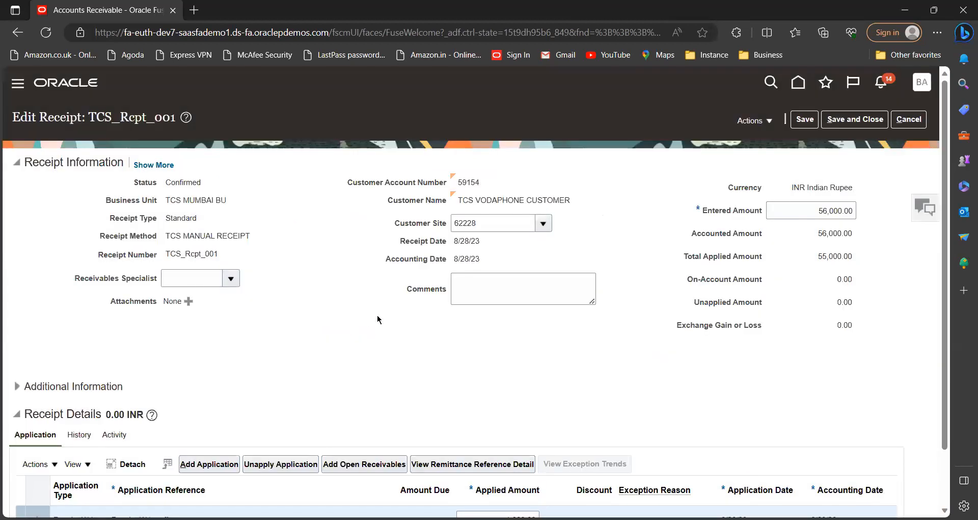
Save and close receipt TCS_Rcpt_001, and leave the receipt management page.
{"action": "scroll", "coordinate": [377, 320], "scroll_direction": "down", "scroll_amount": 2}
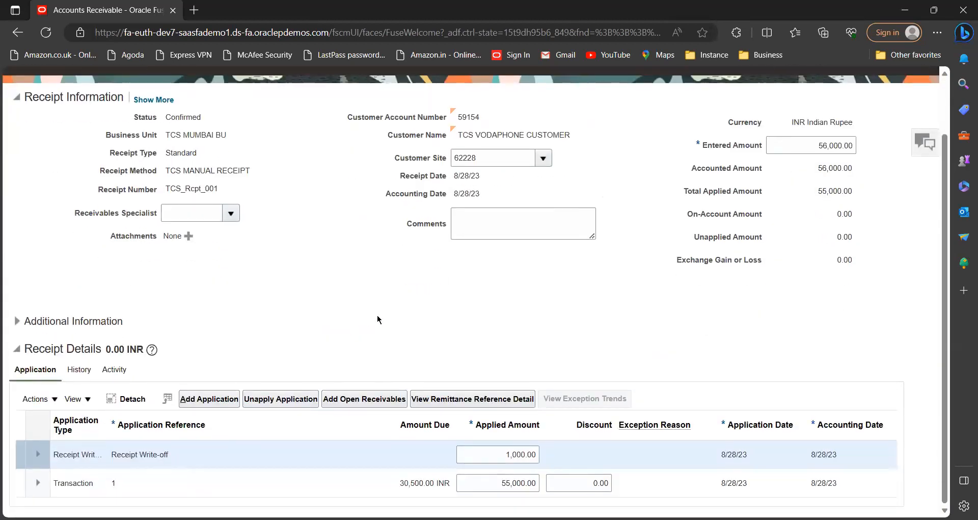
{"action": "scroll", "coordinate": [378, 321], "scroll_direction": "up", "scroll_amount": 2}
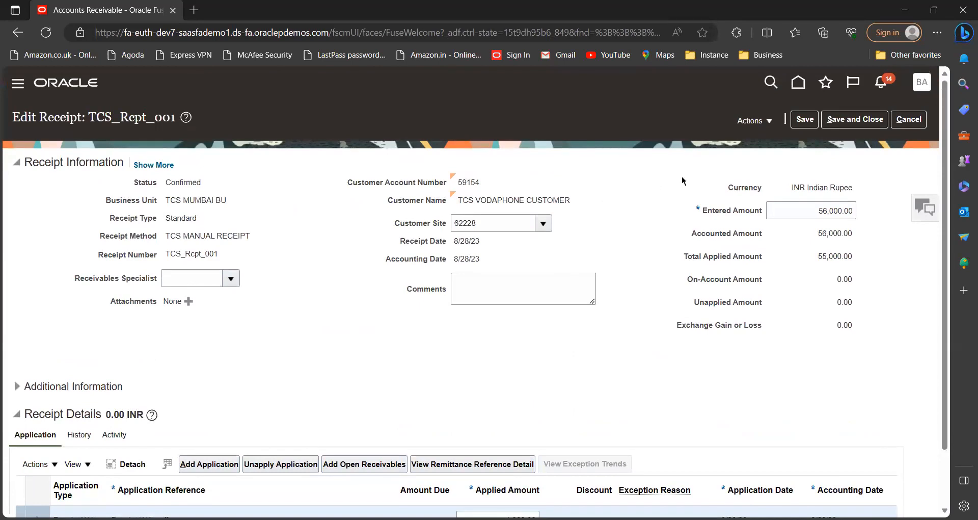
{"action": "left_click", "coordinate": [843, 121]}
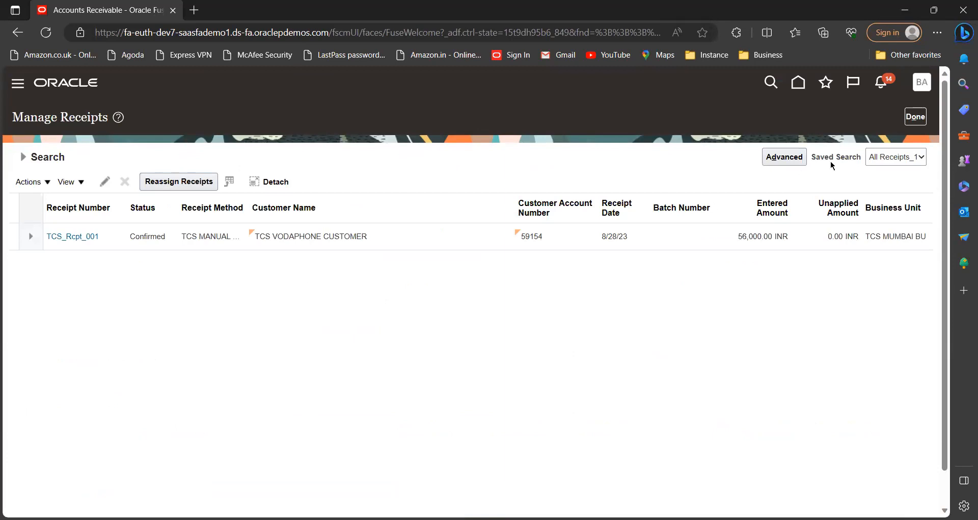
{"action": "left_click", "coordinate": [910, 119]}
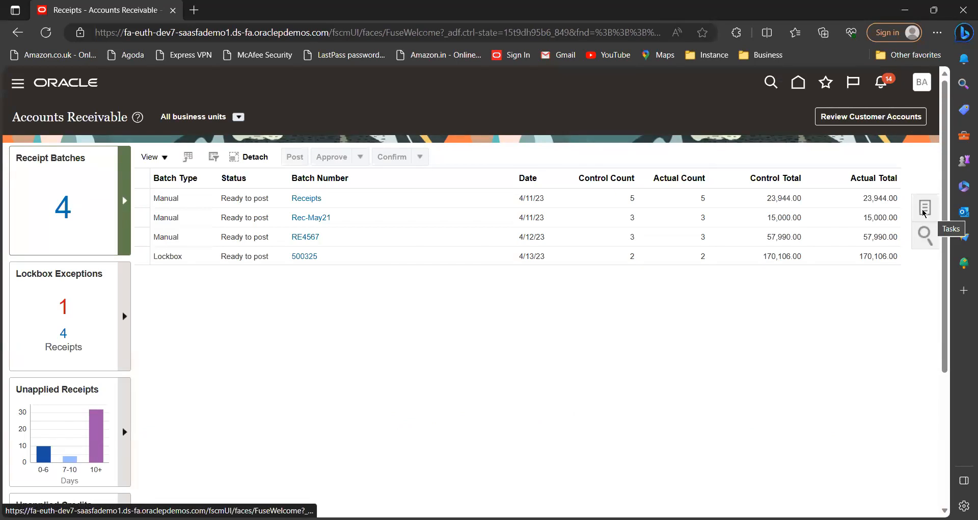
Start a new receipt of type Miscellaneous for the TCS MUMBAI BU business unit.
{"action": "left_click", "coordinate": [846, 126]}
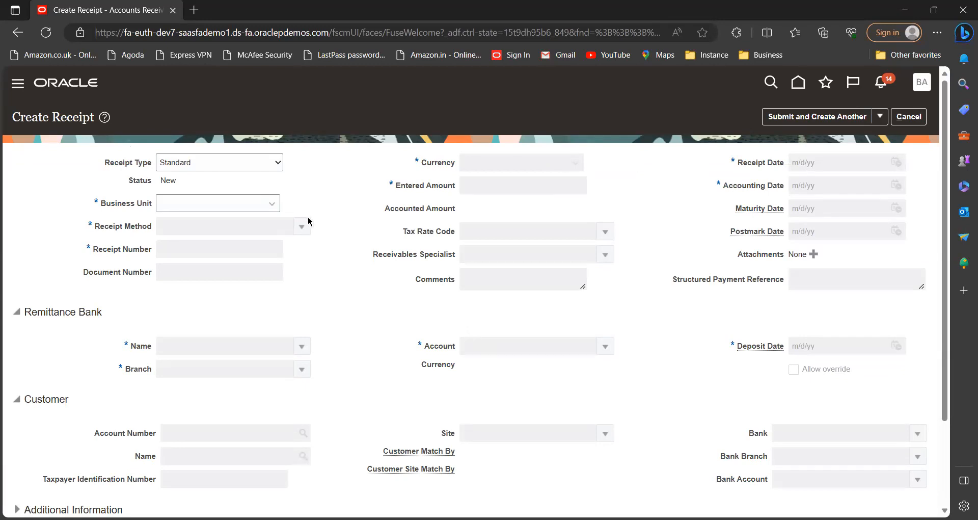
{"action": "left_click", "coordinate": [280, 163]}
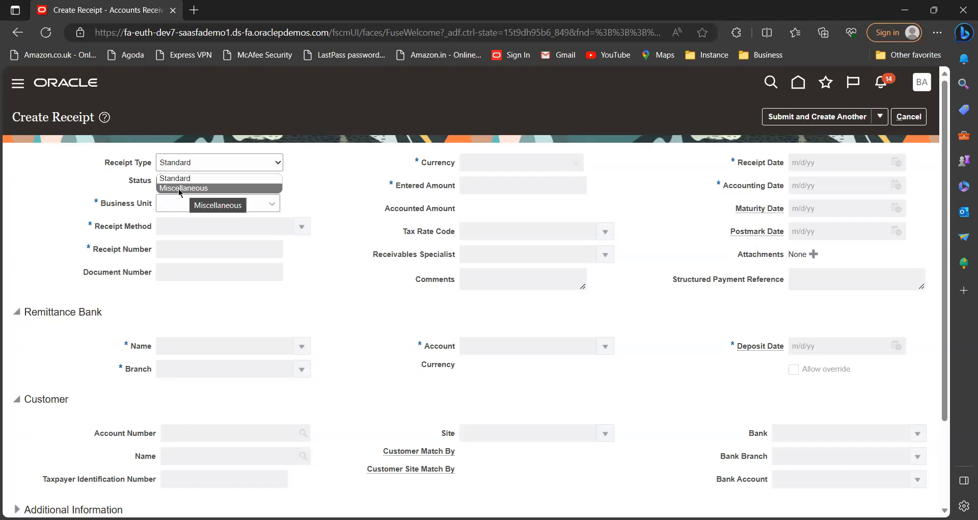
{"action": "left_click", "coordinate": [179, 189]}
{"action": "left_click", "coordinate": [278, 205]}
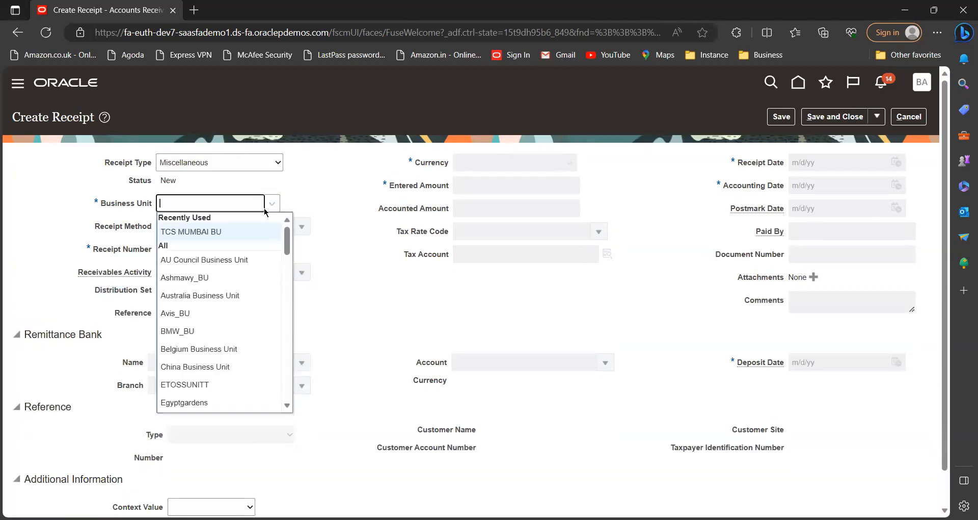
{"action": "left_click", "coordinate": [226, 233]}
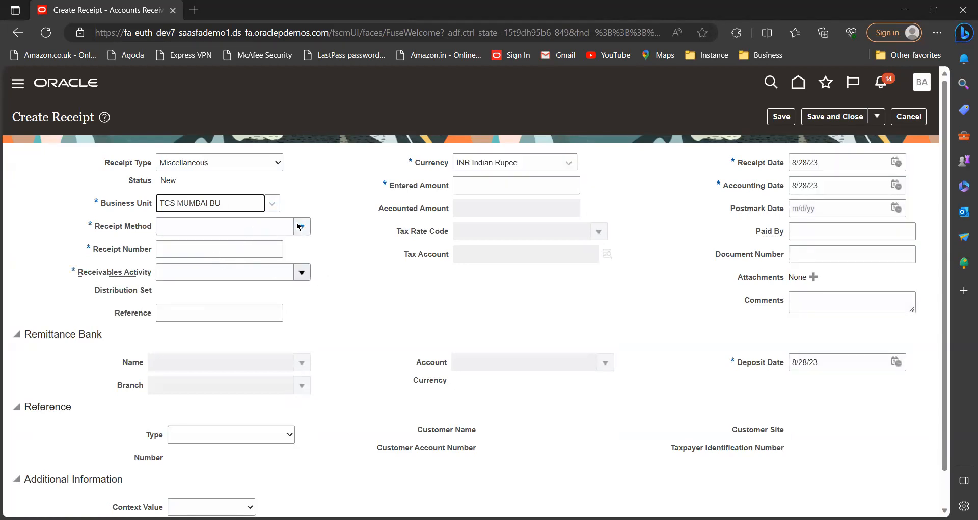
Set the receipt method to TCS MANUAL RECEIPT and the receipt number to Rcpt_Miscellaneous_001.
{"action": "left_click", "coordinate": [300, 226]}
{"action": "left_click", "coordinate": [320, 271]}
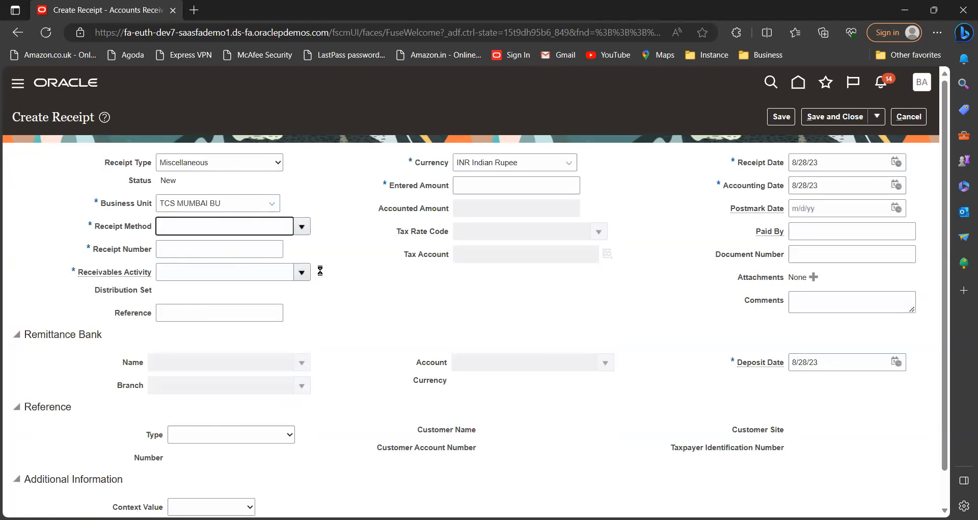
{"action": "left_click", "coordinate": [226, 249]}
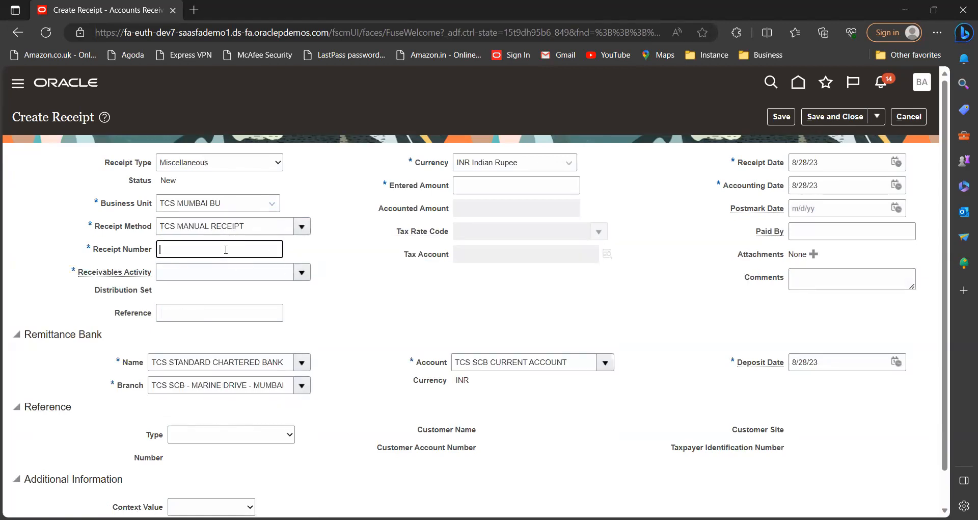
{"action": "type", "text": "Rcpt_Miscellaneous_001"}
{"action": "left_click", "coordinate": [309, 308]}
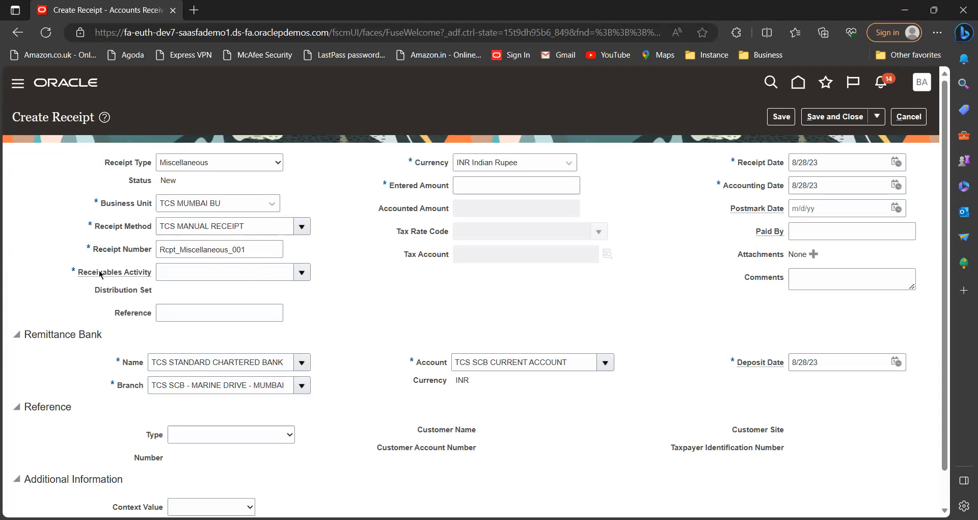
Set the receivables activity to TCS Miscellaneous Cash and the entered amount to 5,500 INR.
{"action": "left_click", "coordinate": [302, 272]}
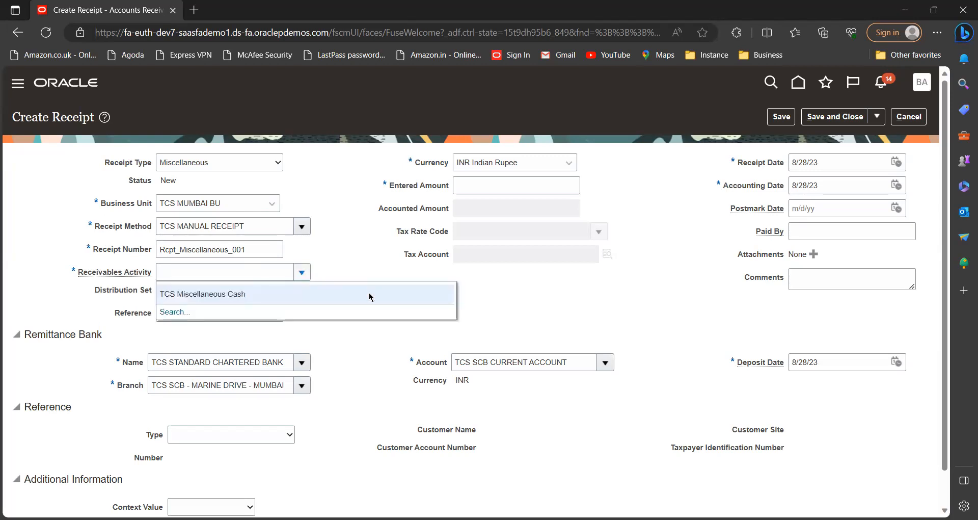
{"action": "left_click", "coordinate": [223, 294]}
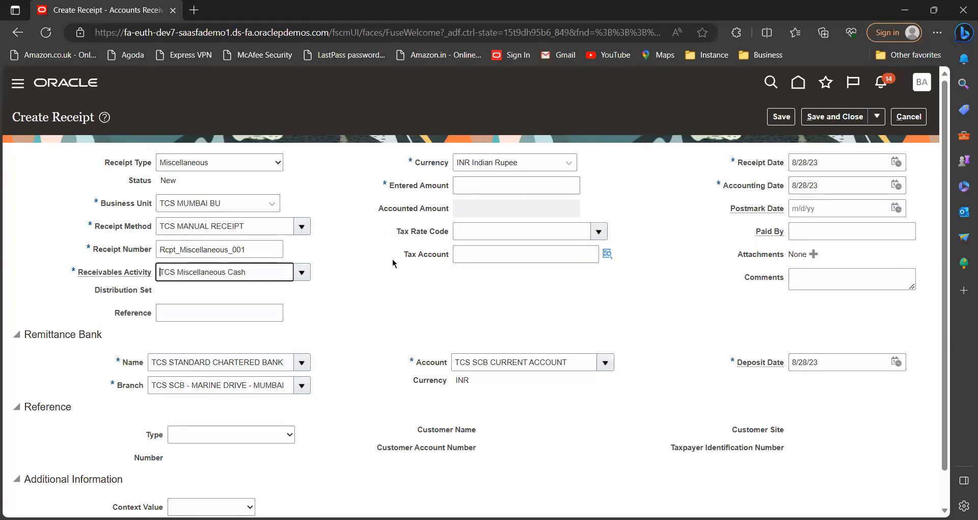
{"action": "left_click", "coordinate": [479, 188]}
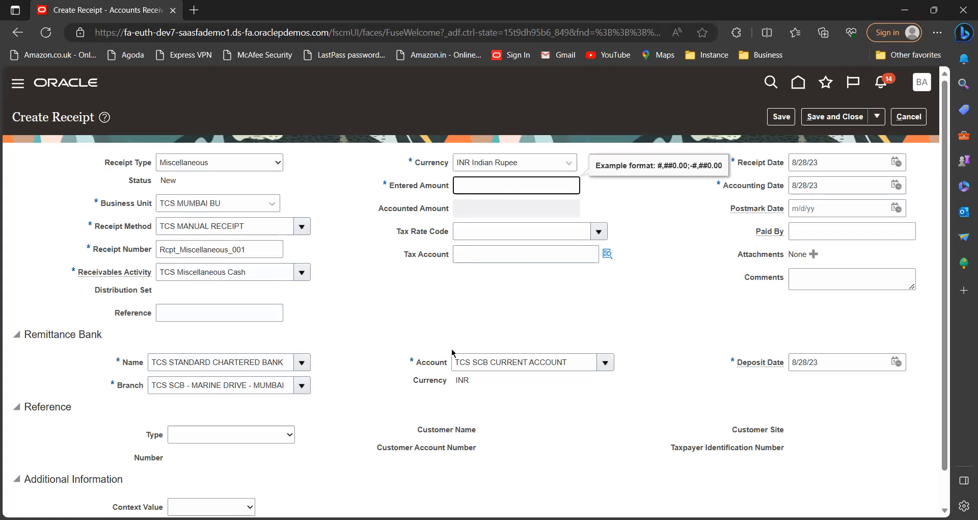
{"action": "type", "text": "5500"}
{"action": "left_click", "coordinate": [621, 330]}
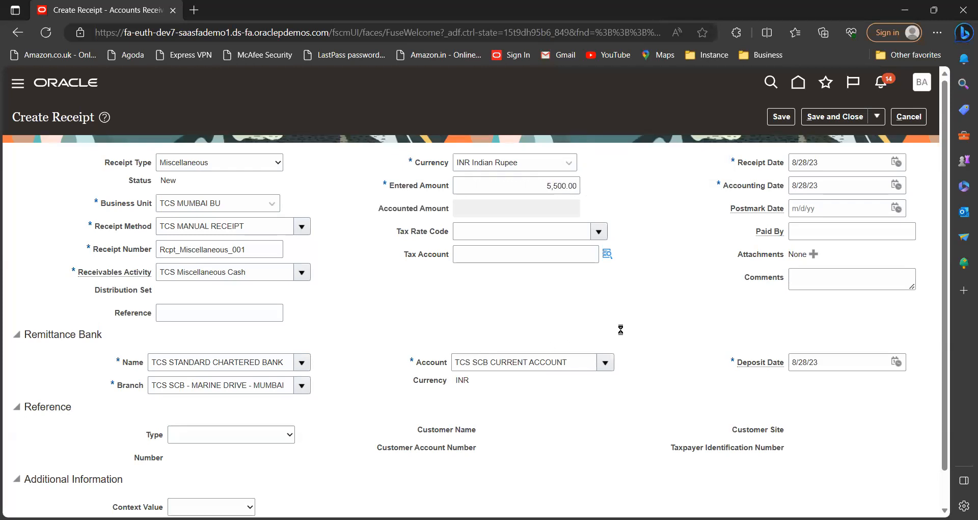
Save the miscellaneous receipt and keep it open for editing.
{"action": "scroll", "coordinate": [621, 329], "scroll_direction": "down", "scroll_amount": 1}
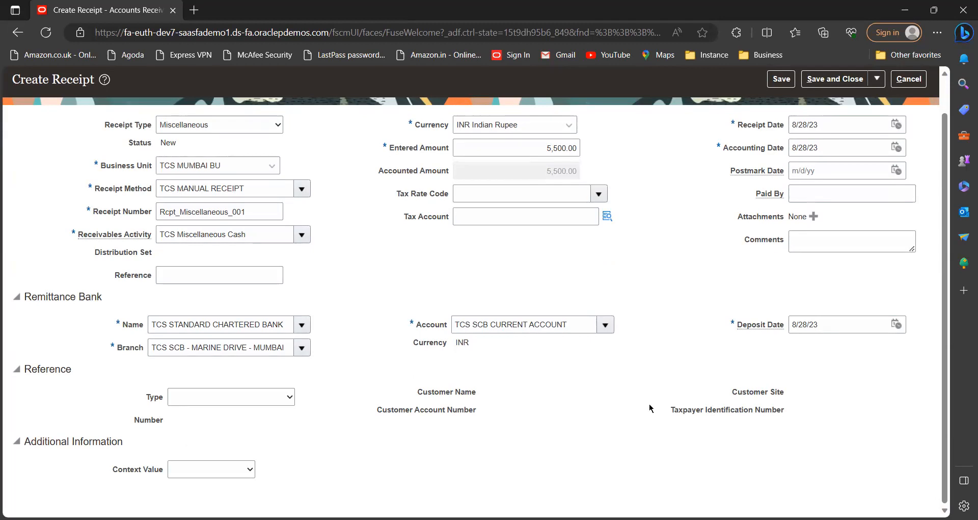
{"action": "scroll", "coordinate": [649, 407], "scroll_direction": "up", "scroll_amount": 1}
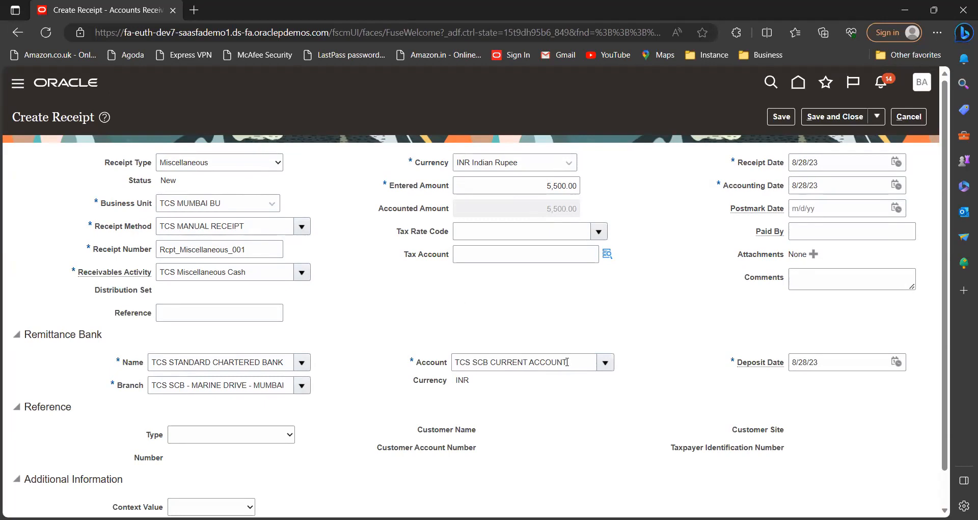
{"action": "scroll", "coordinate": [567, 362], "scroll_direction": "down", "scroll_amount": 1}
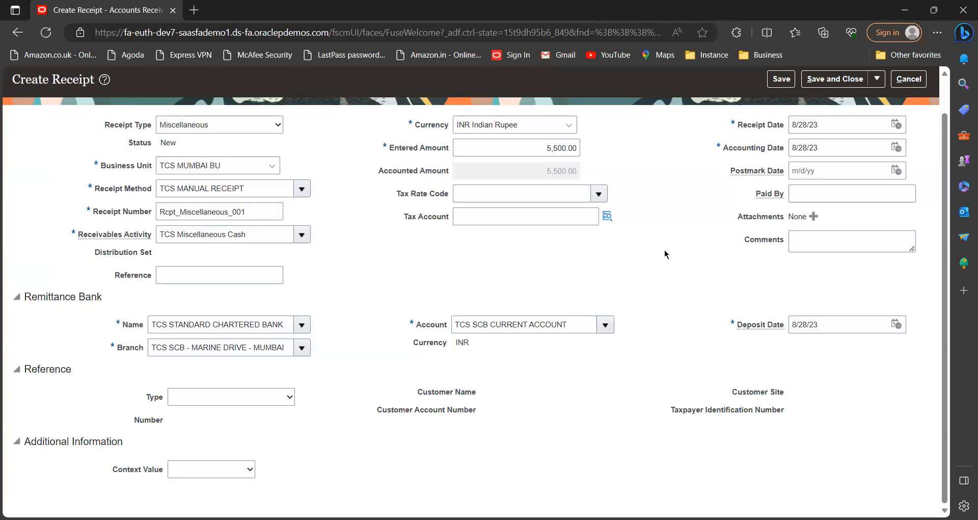
{"action": "scroll", "coordinate": [665, 254], "scroll_direction": "up", "scroll_amount": 1}
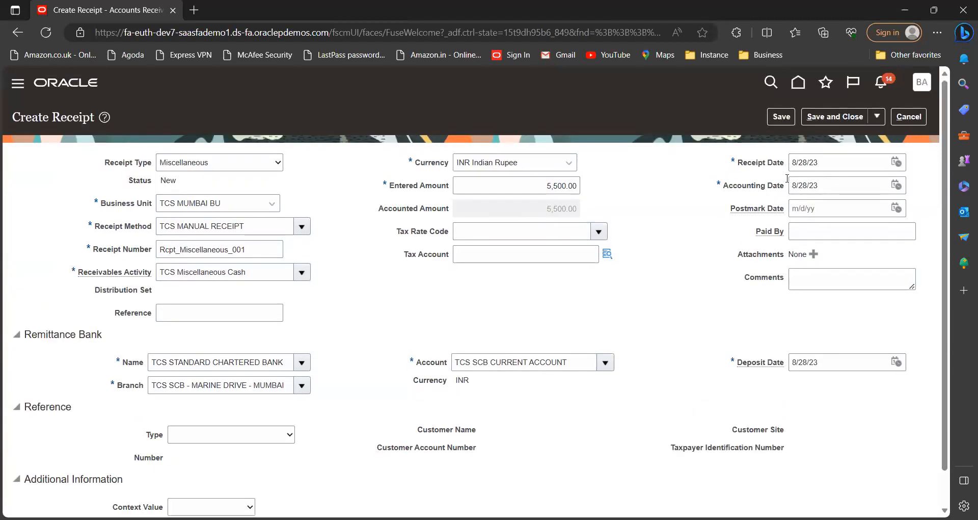
{"action": "left_click", "coordinate": [877, 118]}
{"action": "left_click", "coordinate": [785, 117]}
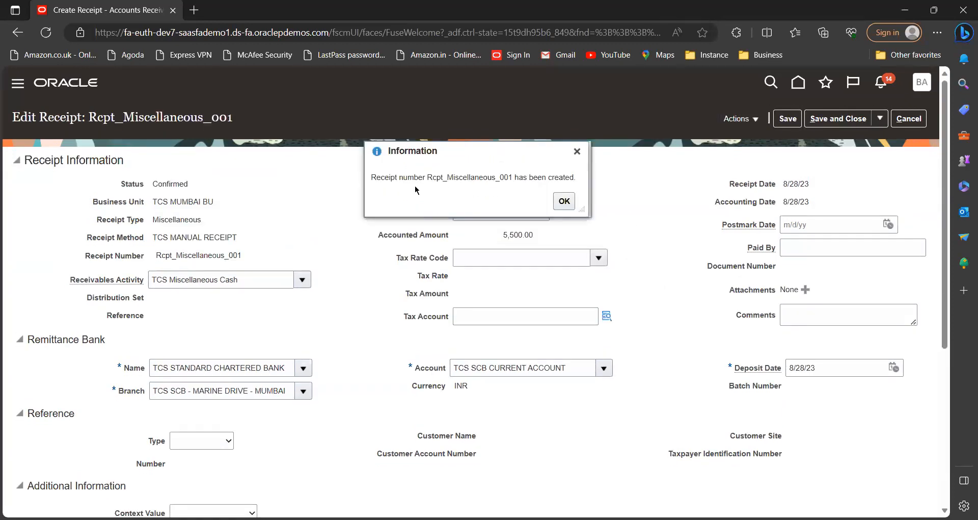
{"action": "left_click", "coordinate": [564, 200]}
Post the miscellaneous receipt to the ledger and review its accounting lines.
{"action": "left_click", "coordinate": [754, 120]}
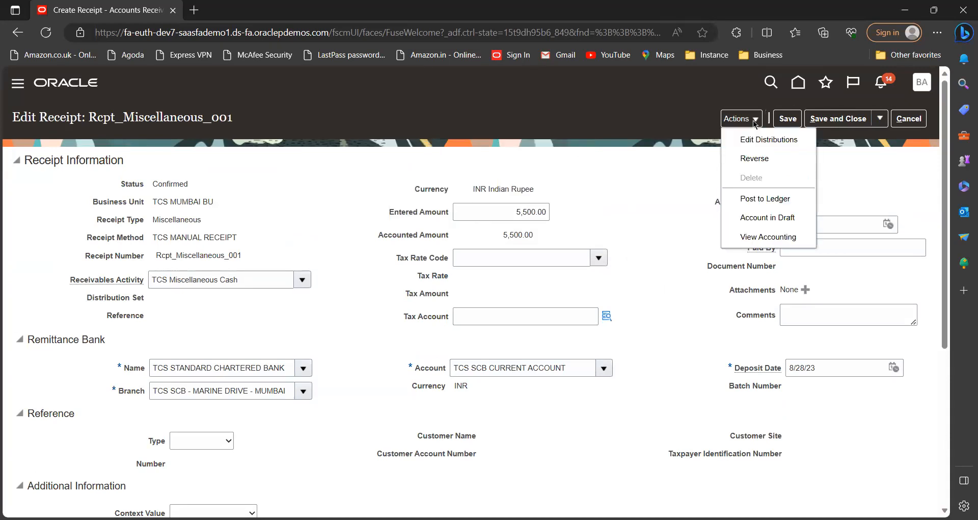
{"action": "left_click", "coordinate": [783, 202]}
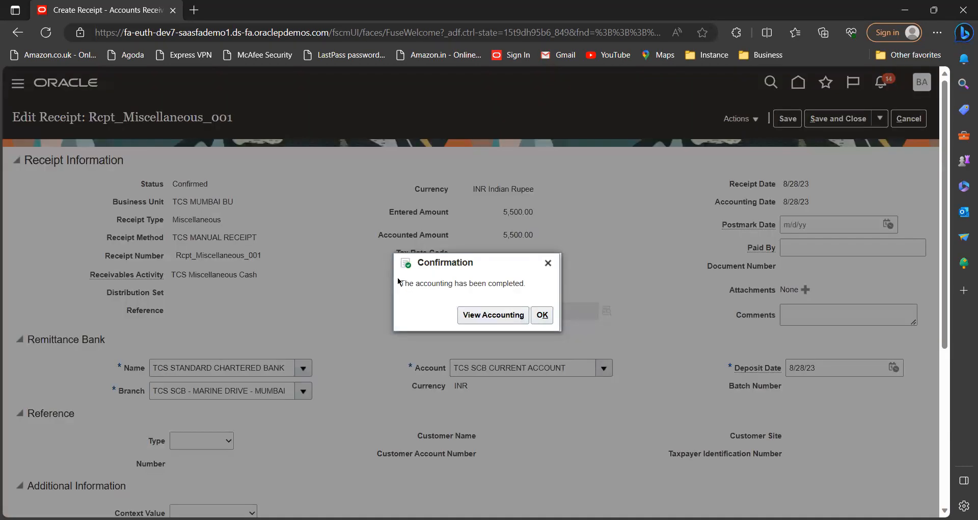
{"action": "left_click", "coordinate": [502, 319]}
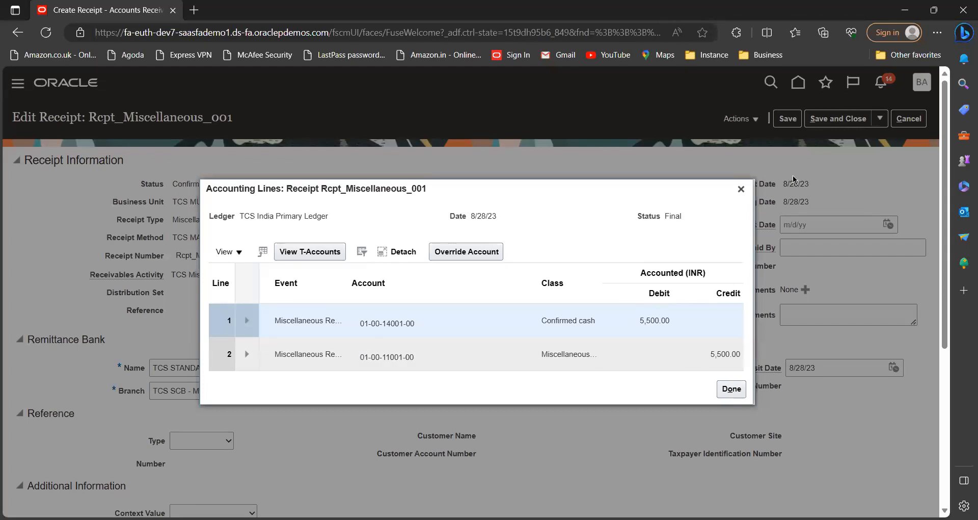
{"action": "left_click", "coordinate": [740, 190]}
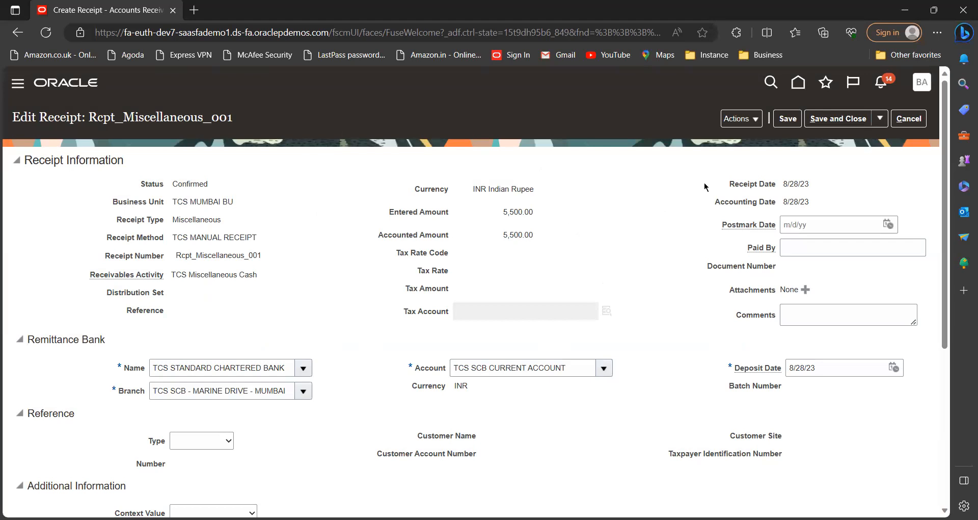
Reverse the miscellaneous receipt with category Reverse payment and reason Nonsufficient funds.
{"action": "left_click", "coordinate": [755, 121]}
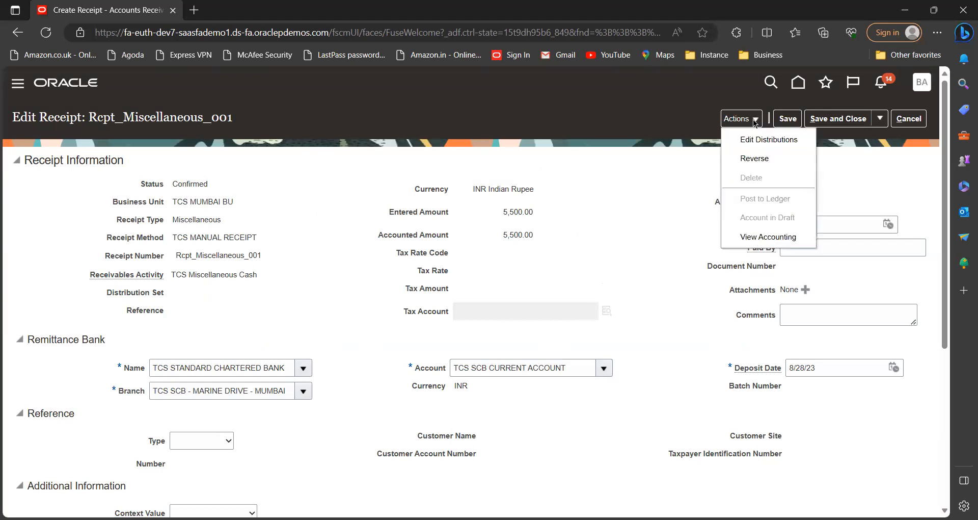
{"action": "left_click", "coordinate": [750, 160]}
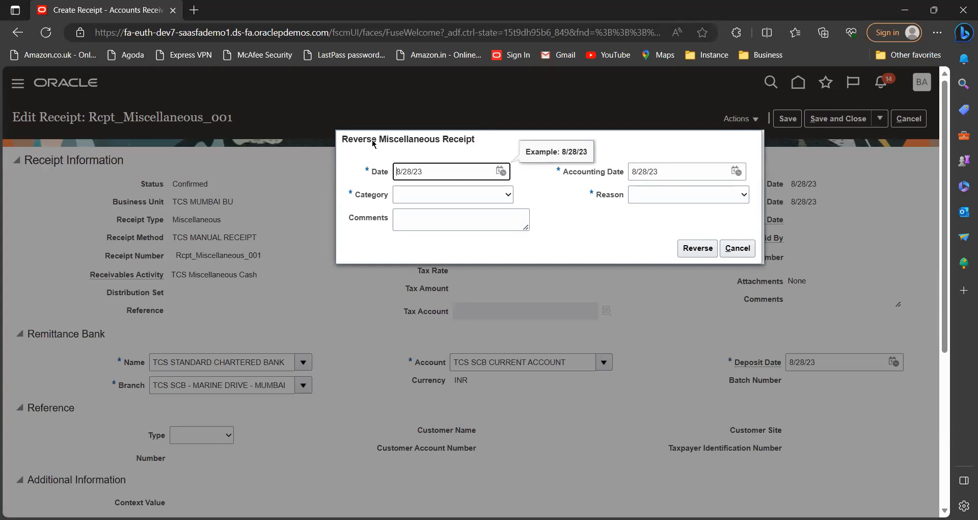
{"action": "left_click", "coordinate": [507, 197]}
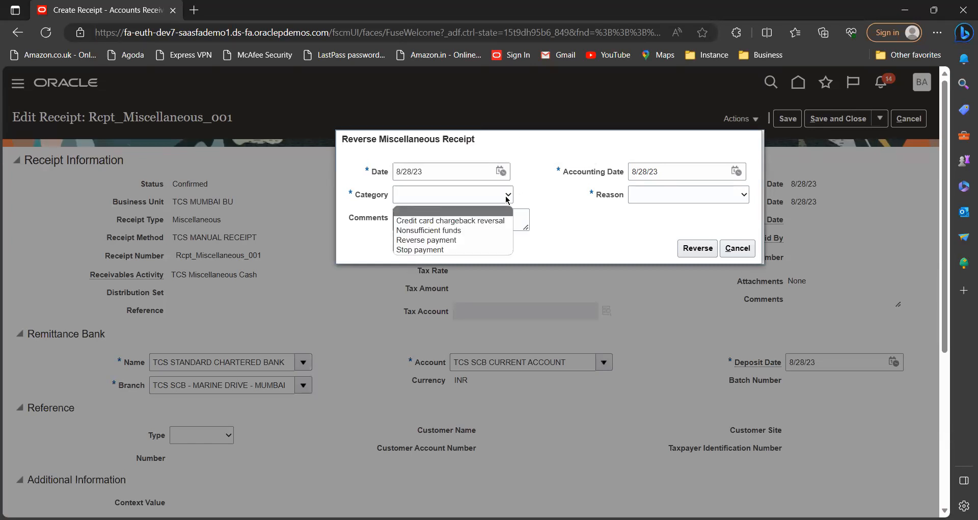
{"action": "left_click", "coordinate": [428, 240]}
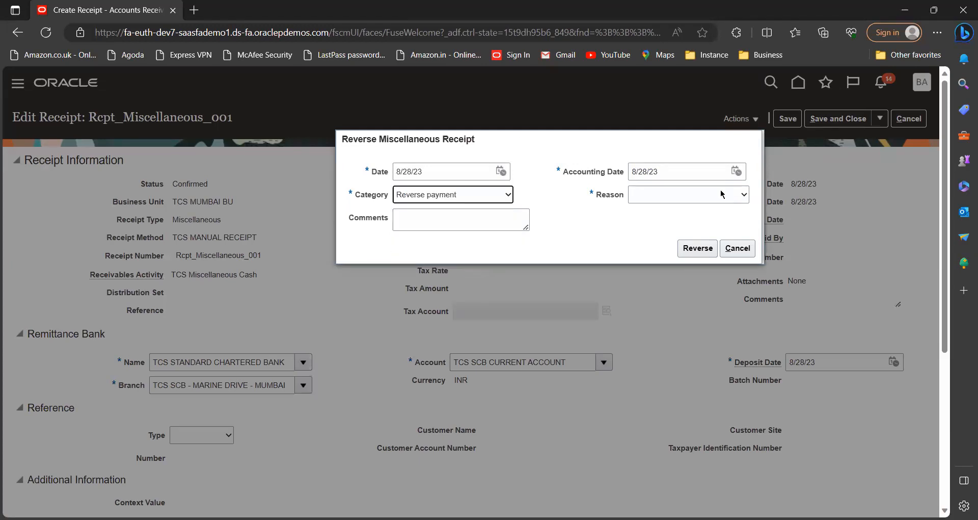
{"action": "left_click", "coordinate": [721, 193]}
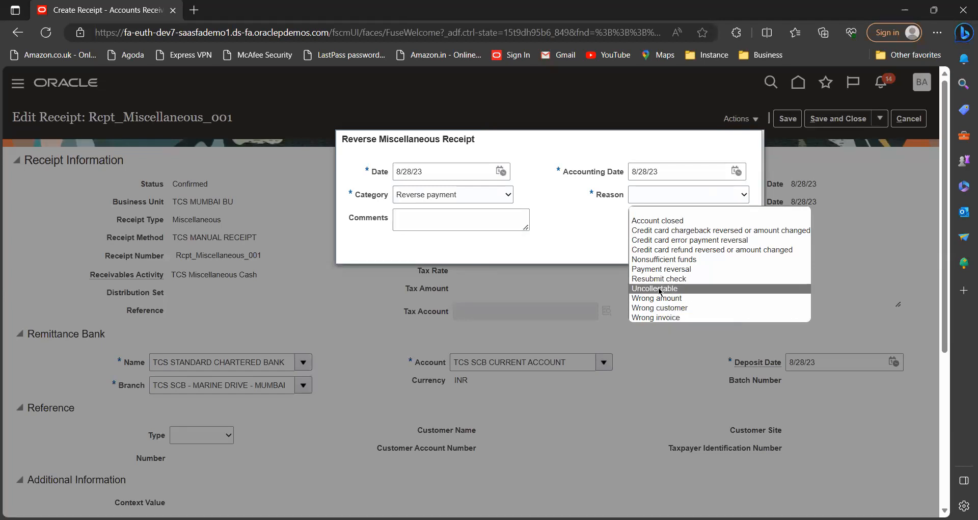
{"action": "left_click", "coordinate": [665, 260]}
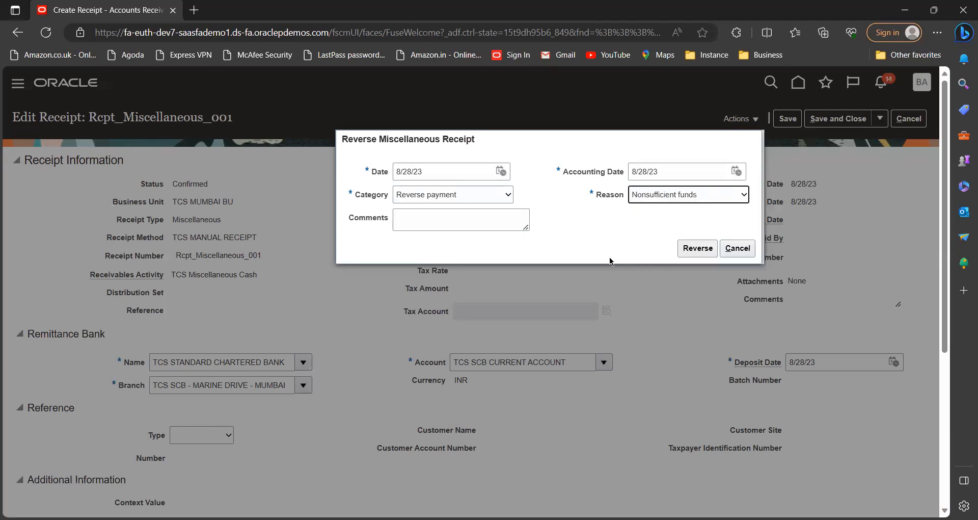
{"action": "left_click", "coordinate": [695, 248]}
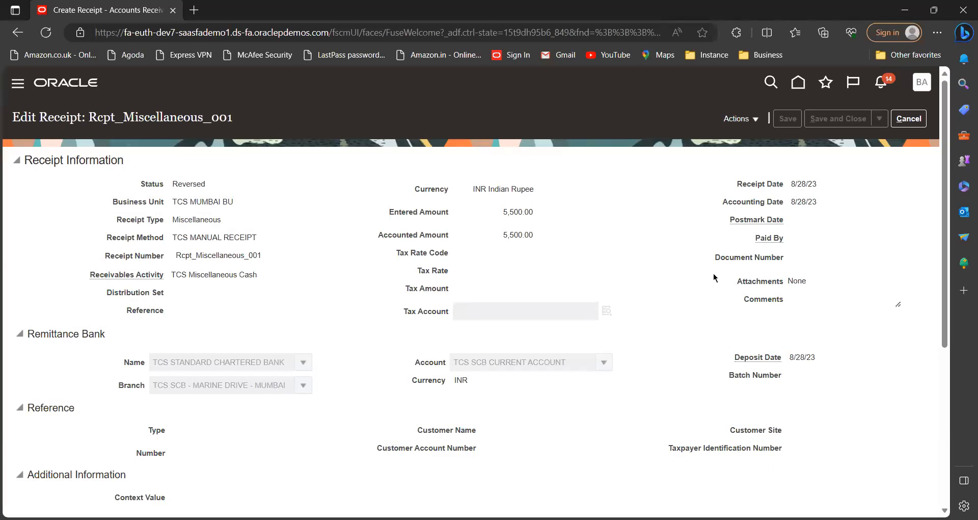
Post the reversal's accounting to the ledger and review the resulting accounting lines.
{"action": "left_click", "coordinate": [756, 122]}
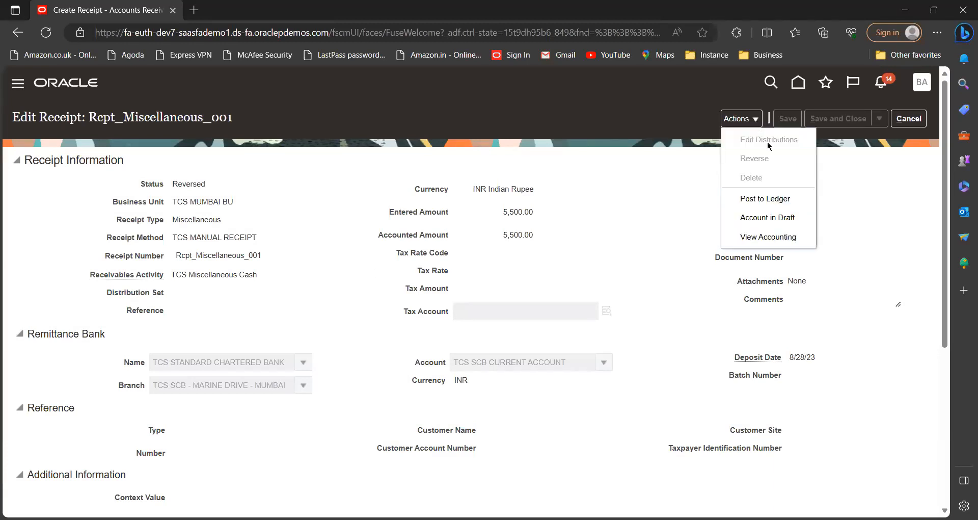
{"action": "left_click", "coordinate": [785, 201]}
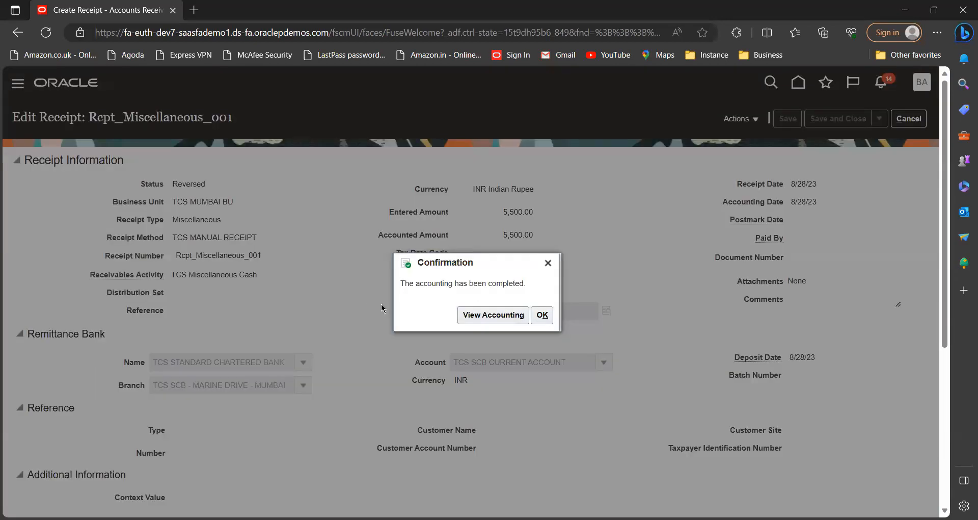
{"action": "left_click", "coordinate": [493, 315]}
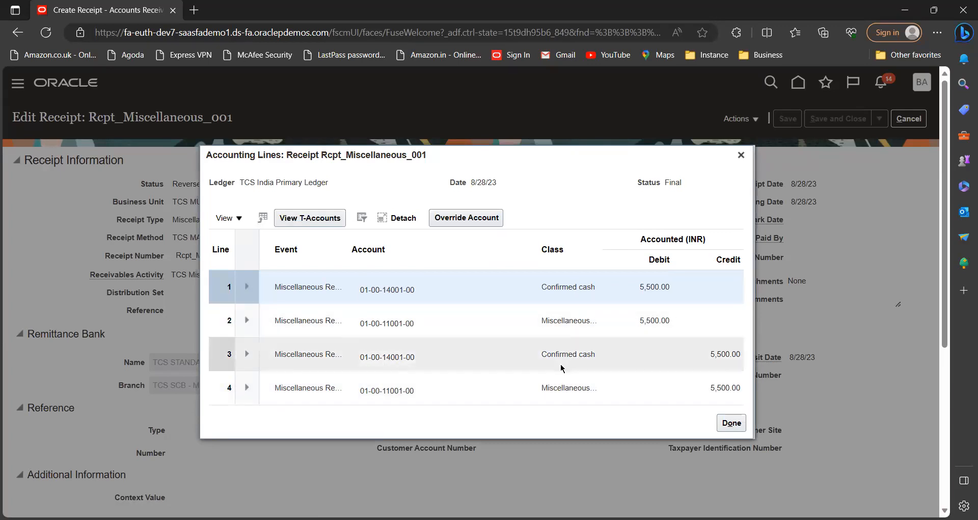
{"action": "left_click", "coordinate": [741, 155]}
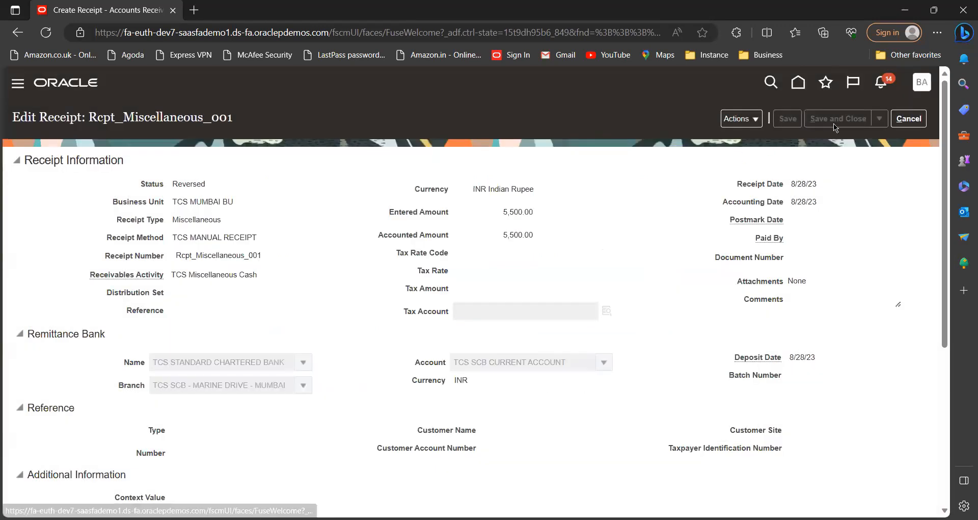
Leave the reversed receipt Rcpt_Miscellaneous_001 and return to the receivables overview.
{"action": "left_click", "coordinate": [755, 120]}
{"action": "left_click", "coordinate": [910, 193]}
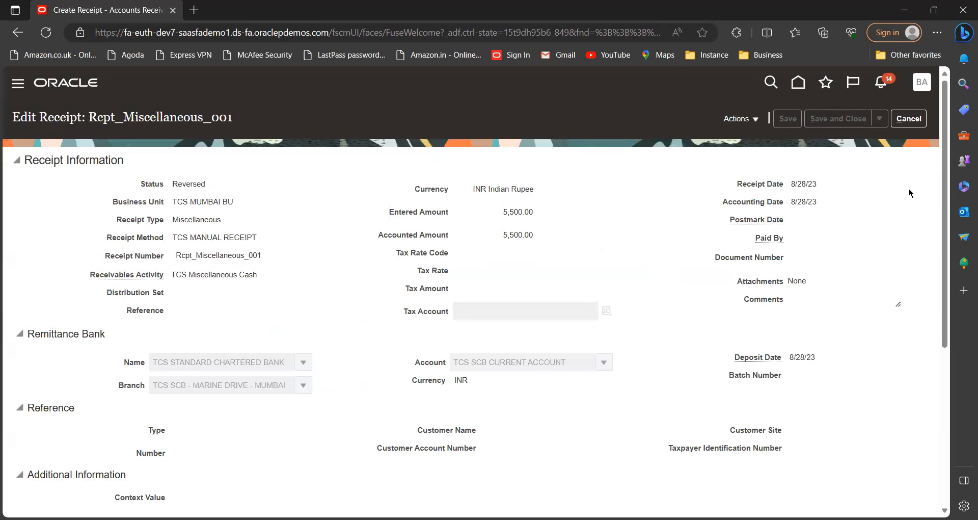
{"action": "left_click", "coordinate": [906, 125]}
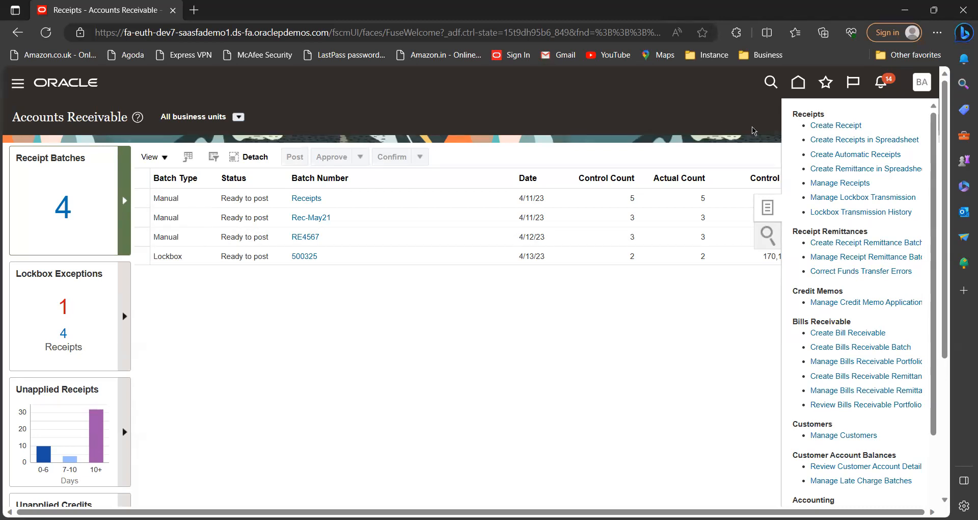
Start a new Standard receipt for the TCS MUMBAI BU business unit with receipt method TCS MANUAL RECEIPT.
{"action": "left_click", "coordinate": [838, 126]}
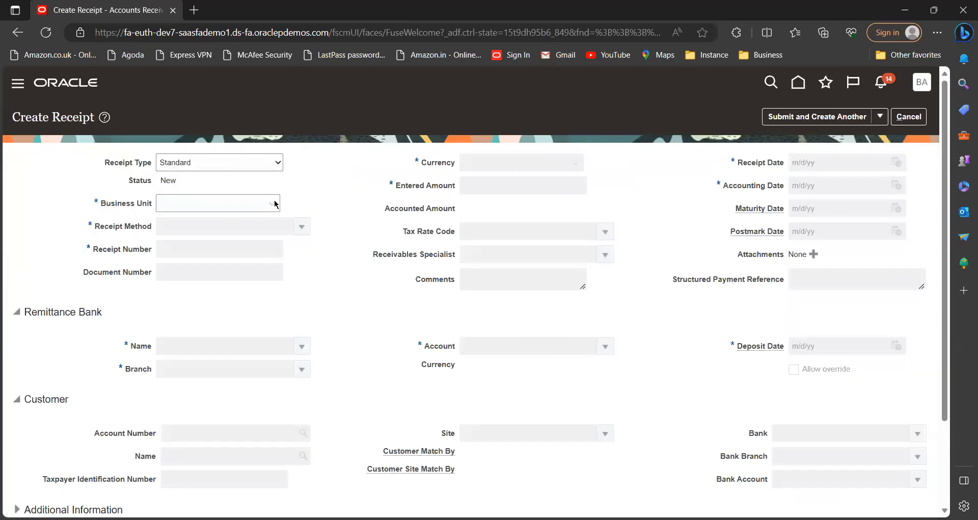
{"action": "left_click", "coordinate": [274, 204]}
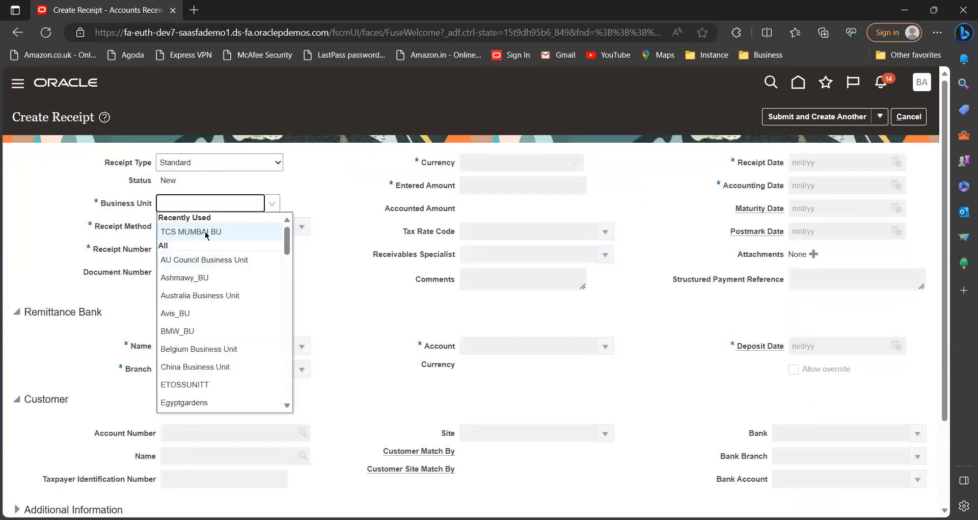
{"action": "left_click", "coordinate": [211, 231]}
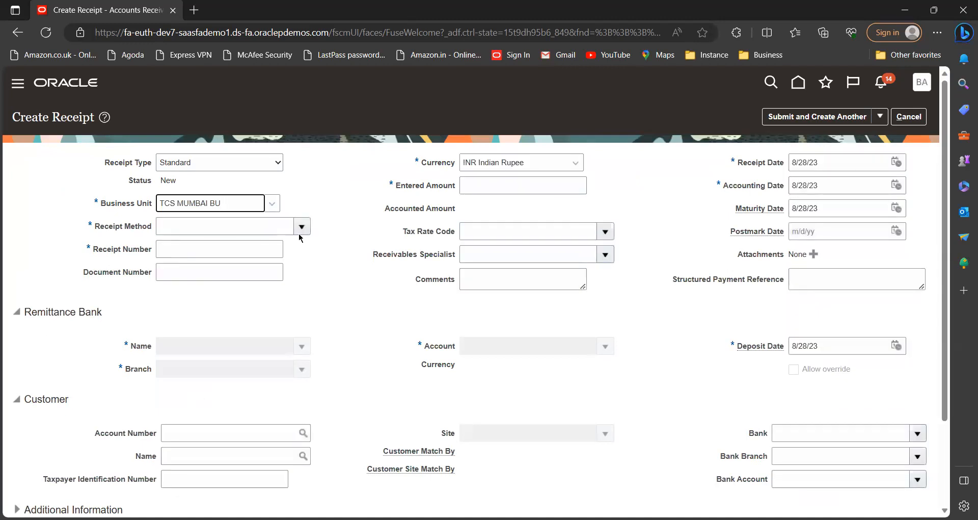
{"action": "left_click", "coordinate": [299, 226]}
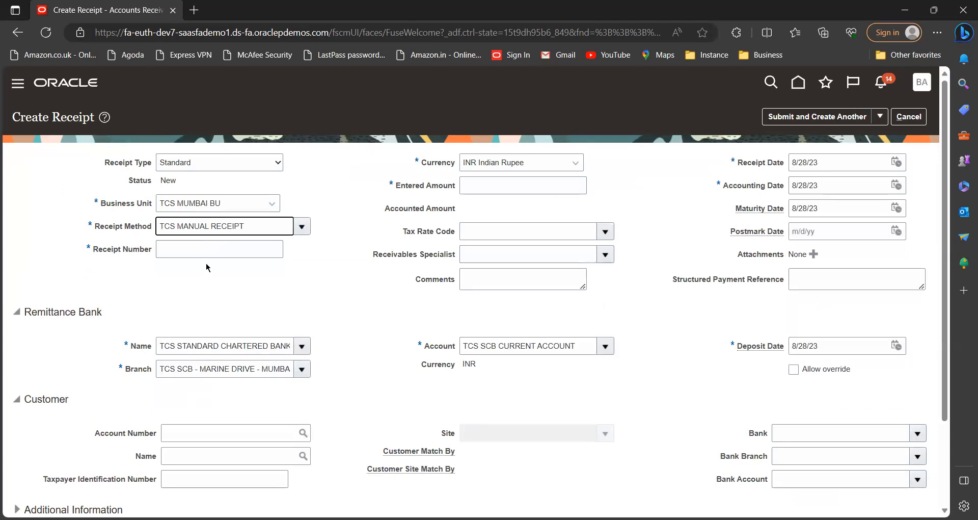
Set the receipt number to tcs_rcept_9001 and the entered amount to 125,000 INR.
{"action": "left_click", "coordinate": [209, 248]}
{"action": "type", "text": "t"}
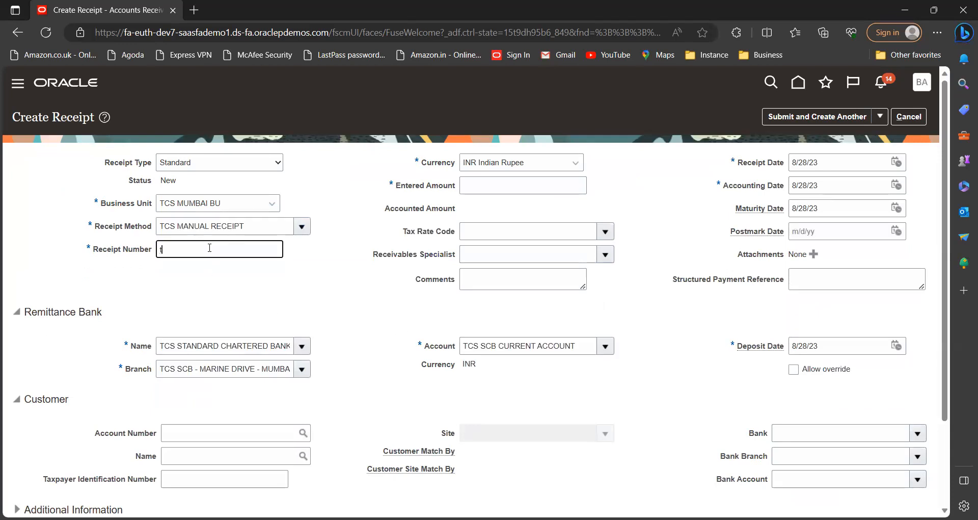
{"action": "type", "text": "cs_rcept_9001"}
{"action": "left_click", "coordinate": [514, 186]}
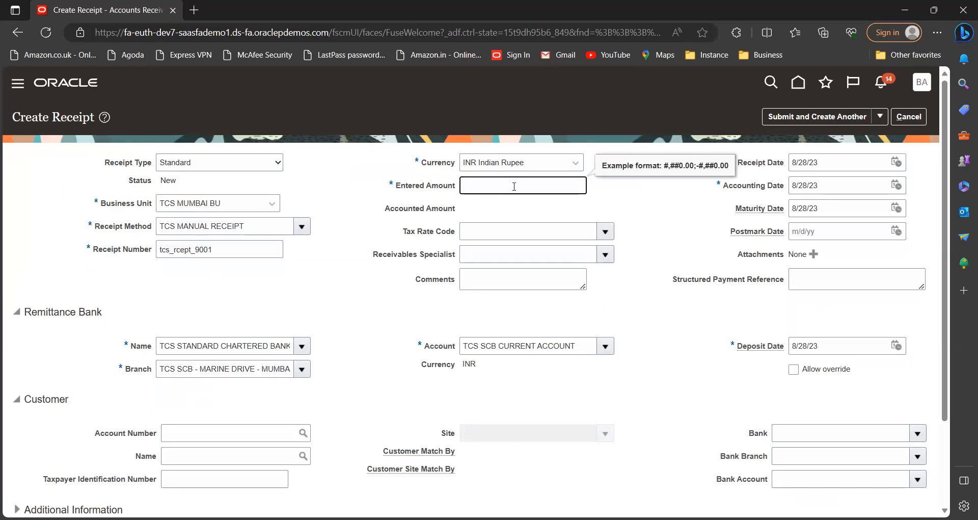
{"action": "type", "text": "125000"}
{"action": "left_click", "coordinate": [693, 294]}
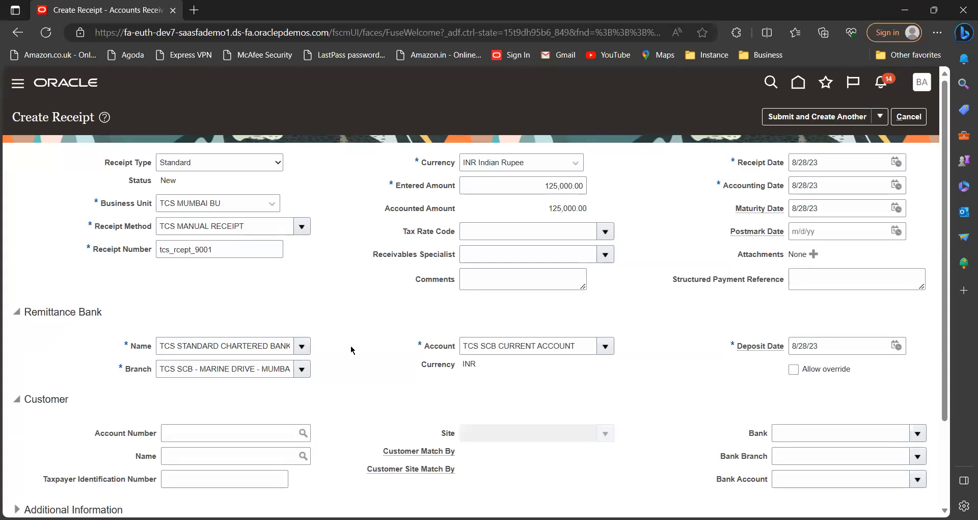
Find the customer by searching for tcs, assign TCS VODAPHONE CUSTOMER to the receipt, and choose its primary MUMBAI site.
{"action": "left_click", "coordinate": [243, 455]}
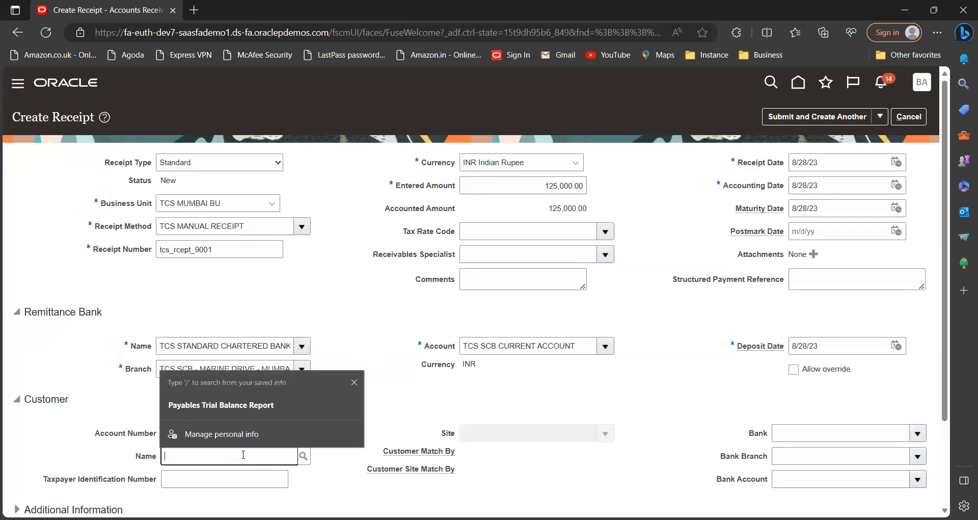
{"action": "type", "text": "t"}
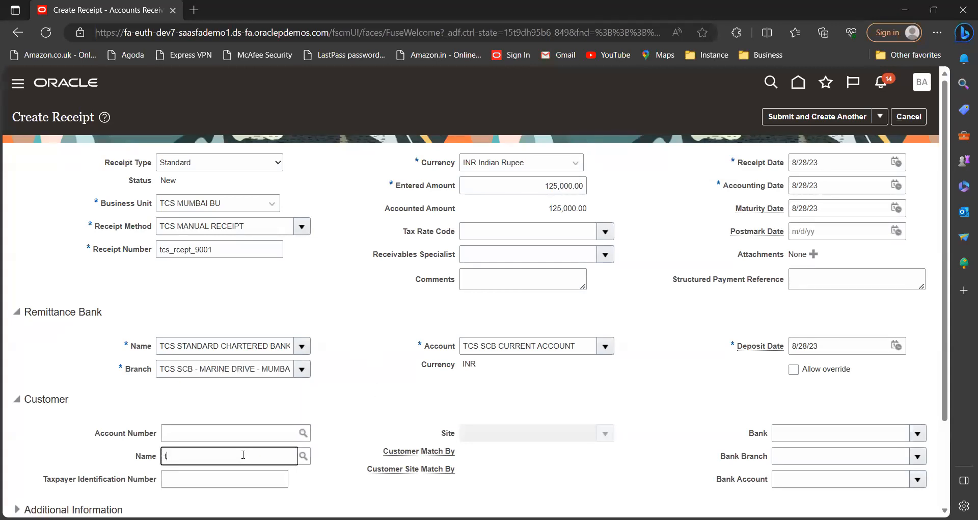
{"action": "type", "text": "cs"}
{"action": "left_click", "coordinate": [581, 332]}
{"action": "left_click", "coordinate": [715, 323]}
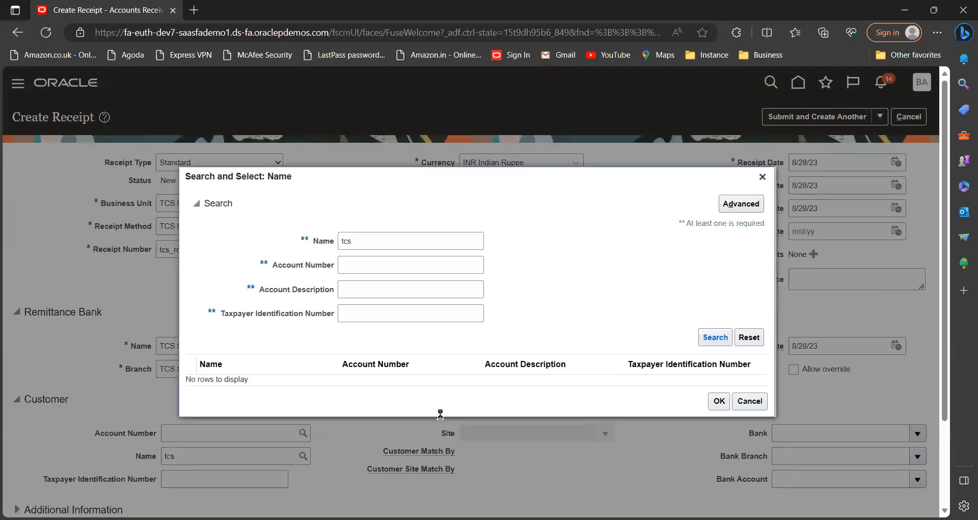
{"action": "left_click", "coordinate": [390, 394]}
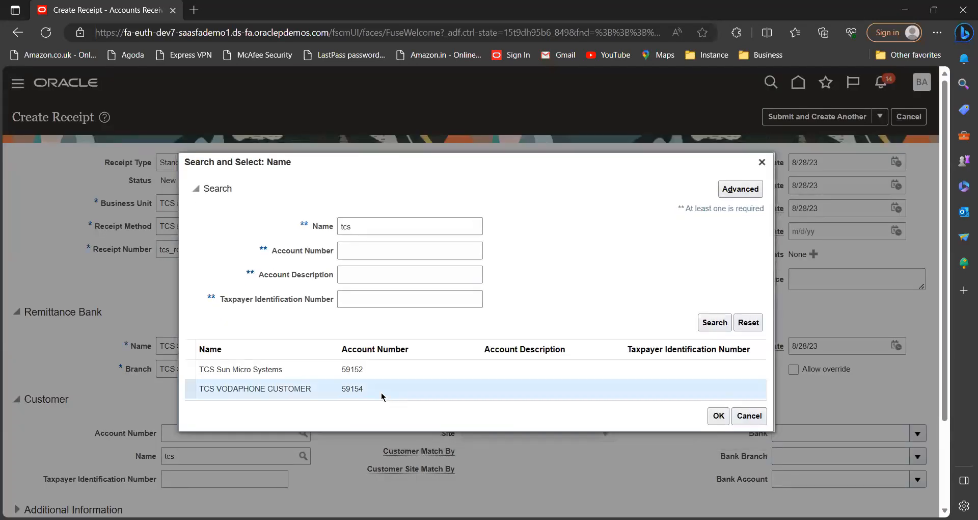
{"action": "left_click", "coordinate": [716, 417]}
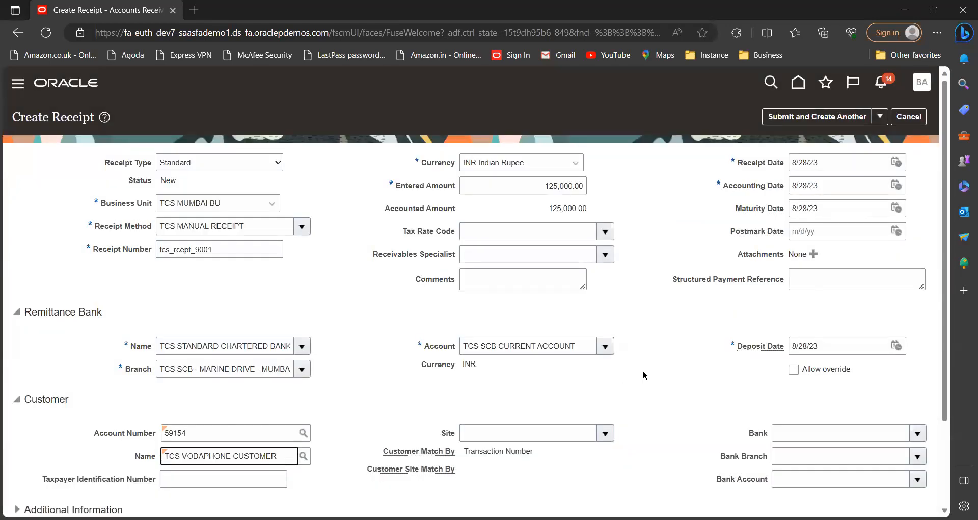
{"action": "left_click", "coordinate": [606, 433]}
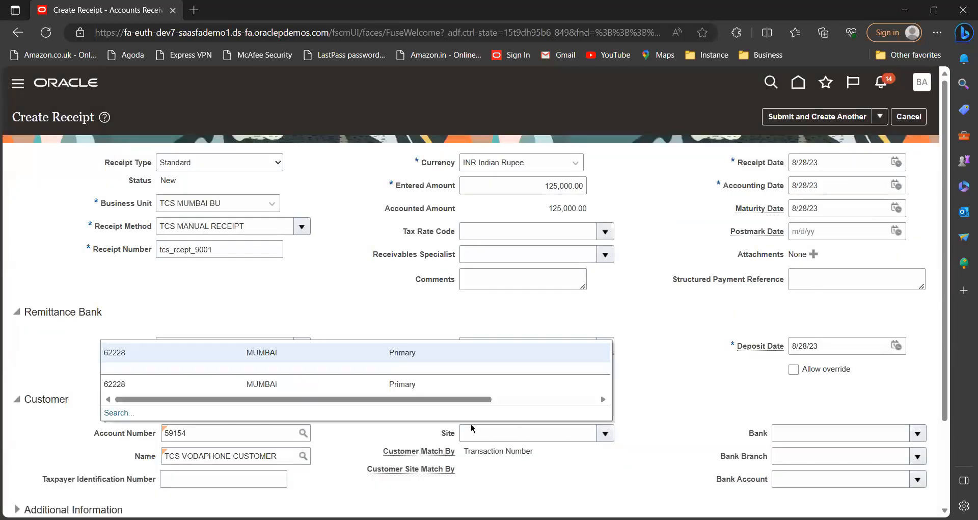
{"action": "left_click", "coordinate": [417, 382]}
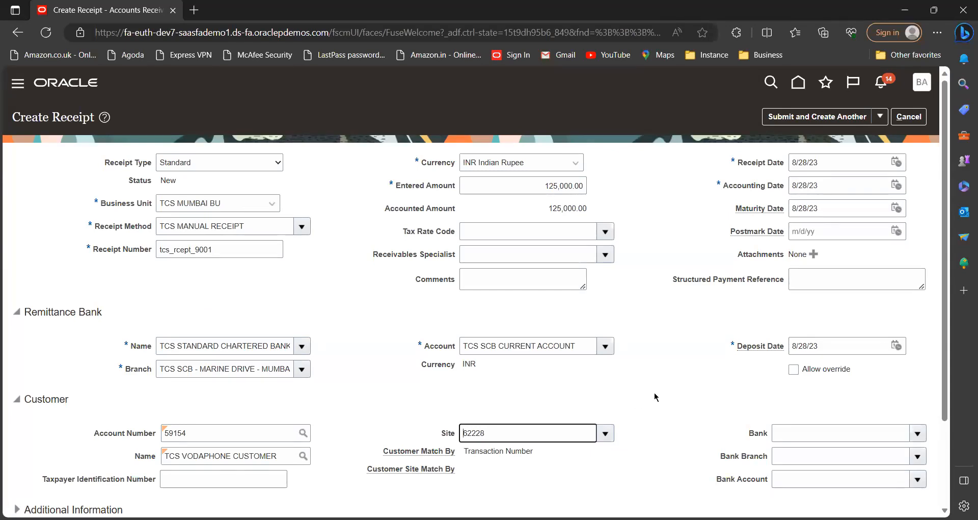
Search the customer's open receivables and add invoices 1 and 2001 to the receipt's remittance references.
{"action": "scroll", "coordinate": [656, 397], "scroll_direction": "down", "scroll_amount": 2}
{"action": "scroll", "coordinate": [656, 397], "scroll_direction": "up", "scroll_amount": 2}
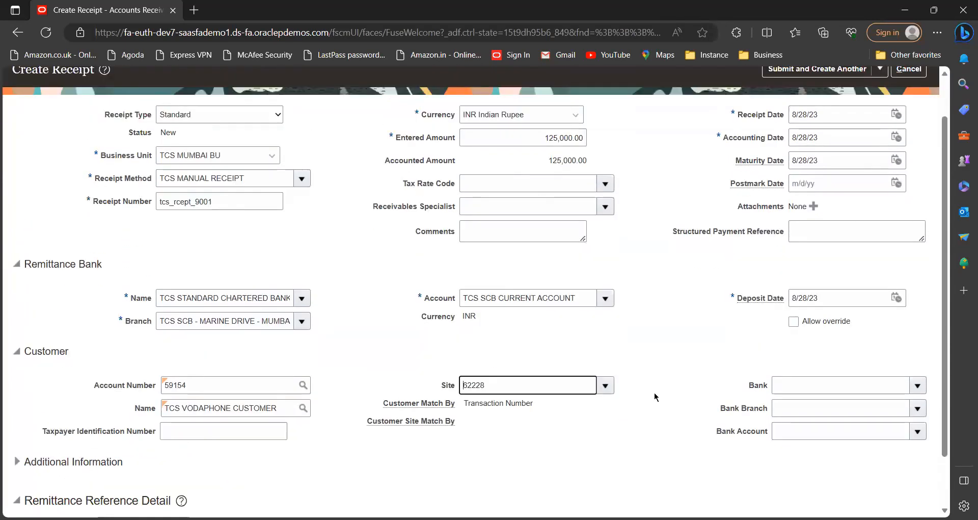
{"action": "scroll", "coordinate": [656, 397], "scroll_direction": "down", "scroll_amount": 2}
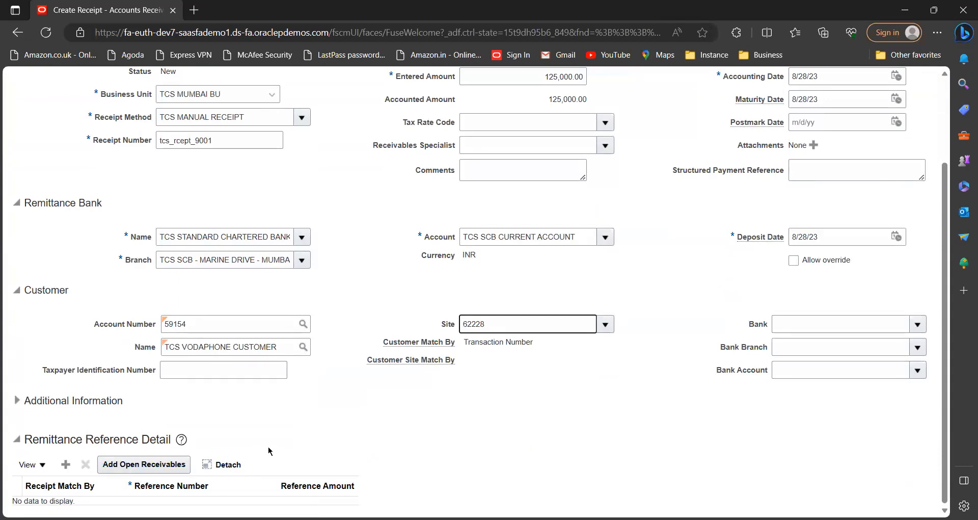
{"action": "left_click", "coordinate": [132, 464]}
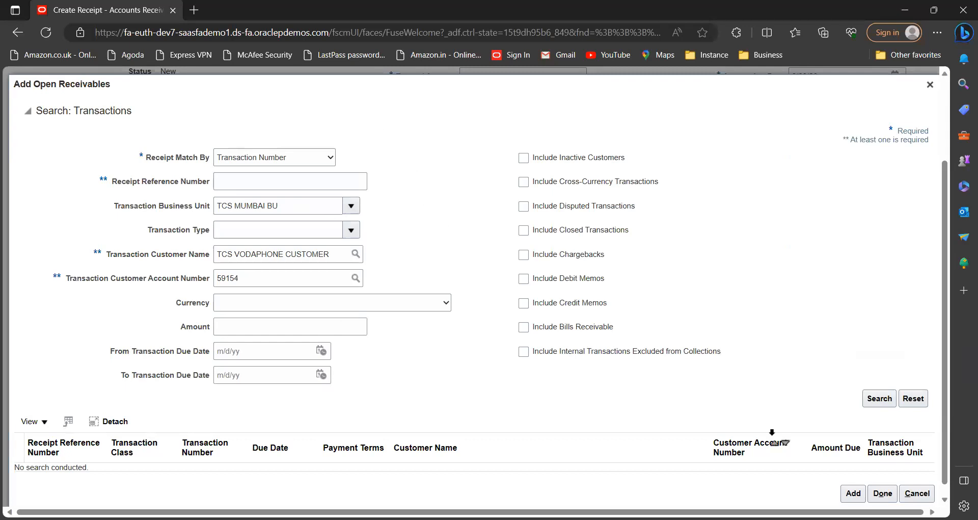
{"action": "left_click", "coordinate": [877, 399]}
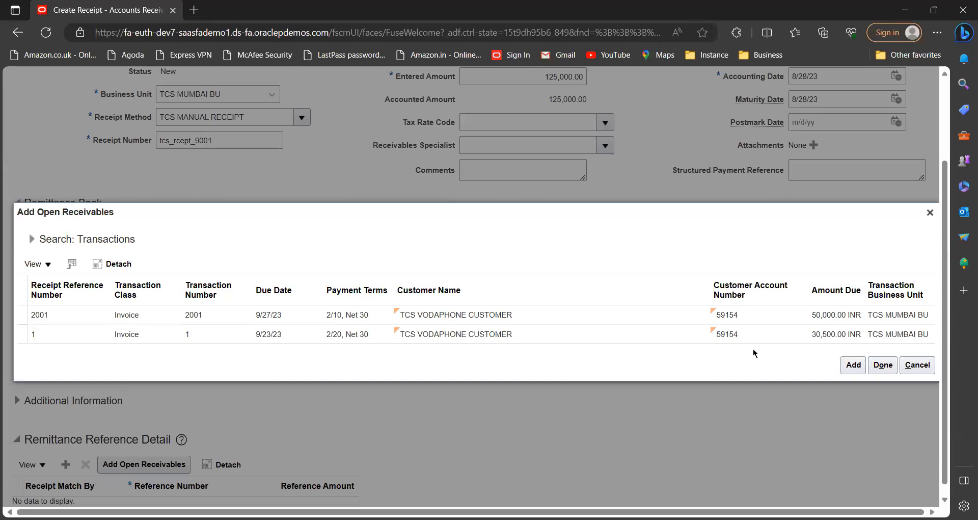
{"action": "left_click", "coordinate": [778, 337]}
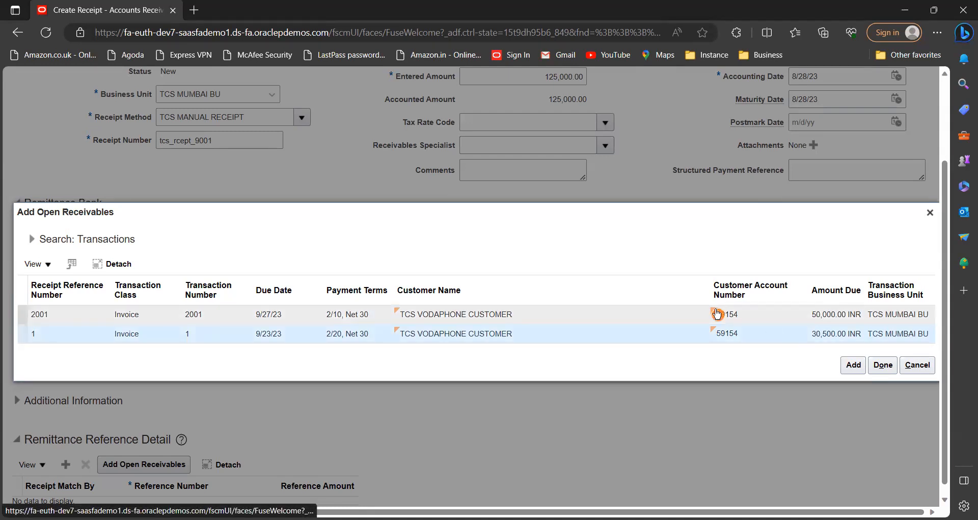
{"action": "left_click", "coordinate": [853, 364]}
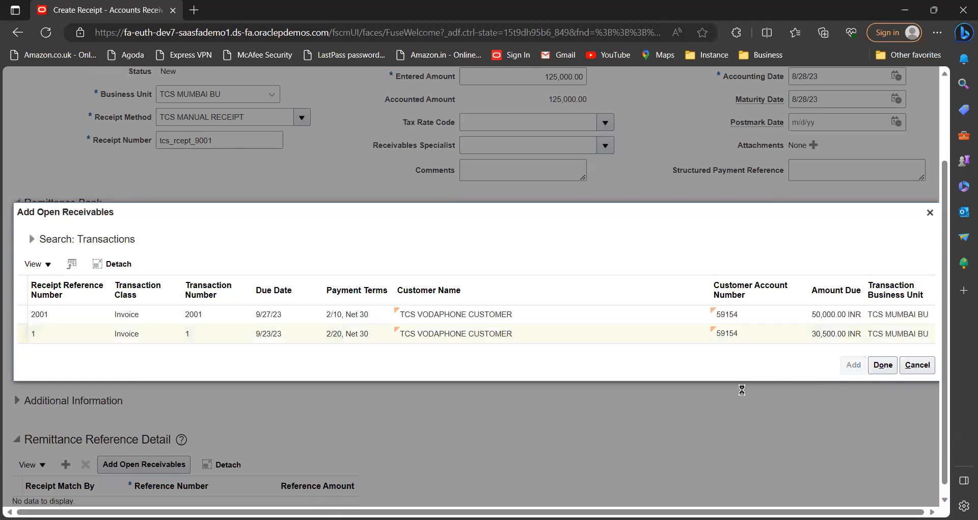
{"action": "left_click", "coordinate": [752, 316]}
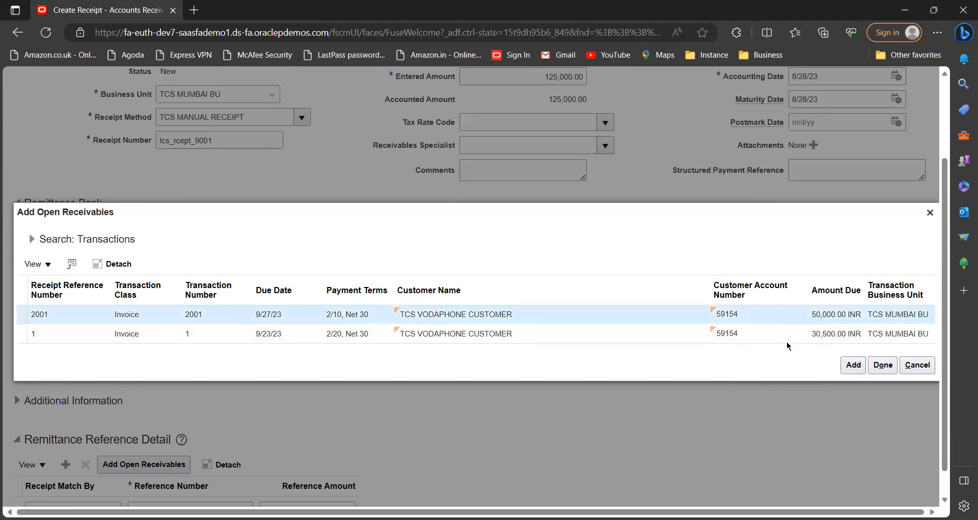
{"action": "left_click", "coordinate": [853, 365]}
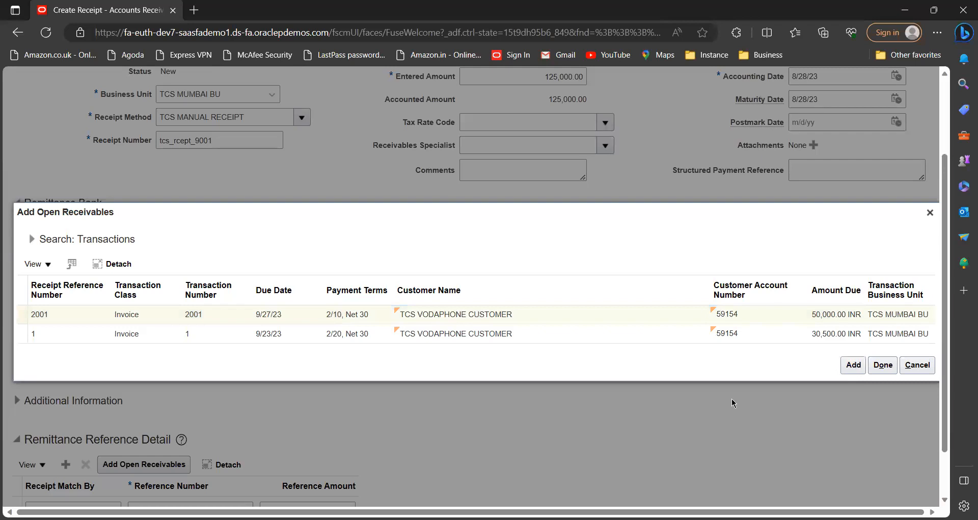
{"action": "left_click", "coordinate": [883, 365]}
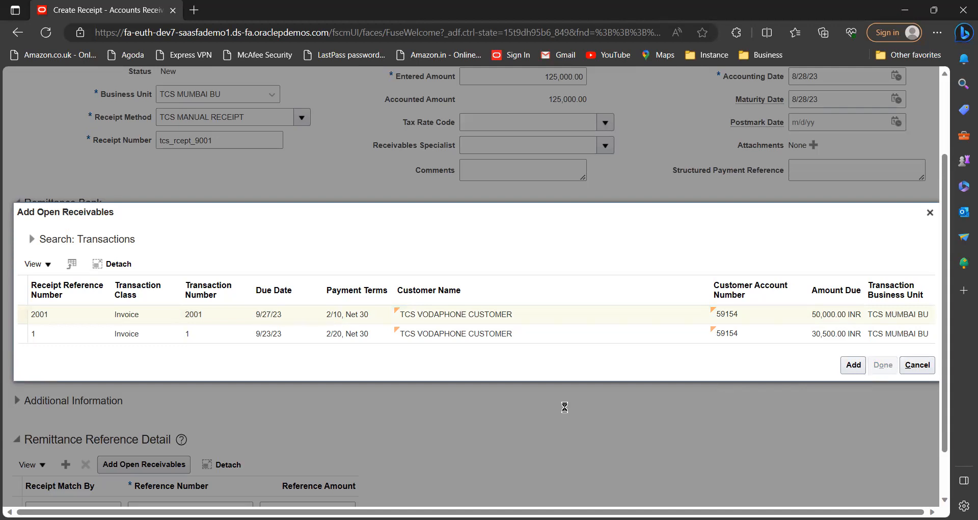
Submit the receipt with immediate AutoApply against the referenced invoices.
{"action": "scroll", "coordinate": [576, 403], "scroll_direction": "down", "scroll_amount": 1}
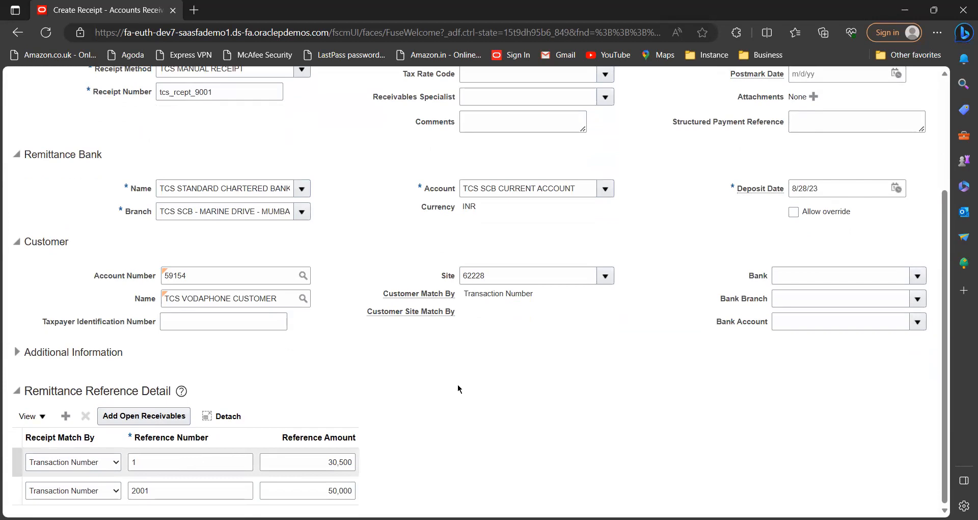
{"action": "scroll", "coordinate": [479, 396], "scroll_direction": "up", "scroll_amount": 3}
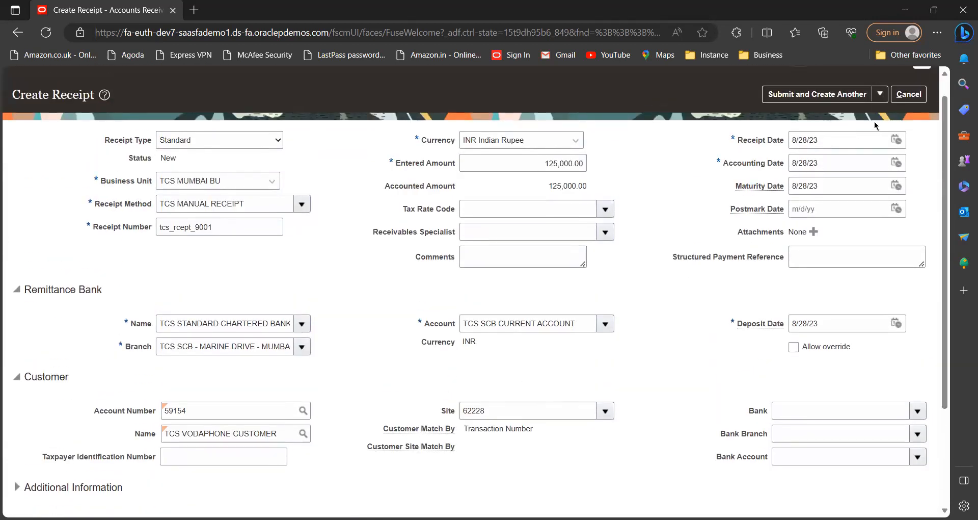
{"action": "left_click", "coordinate": [877, 96]}
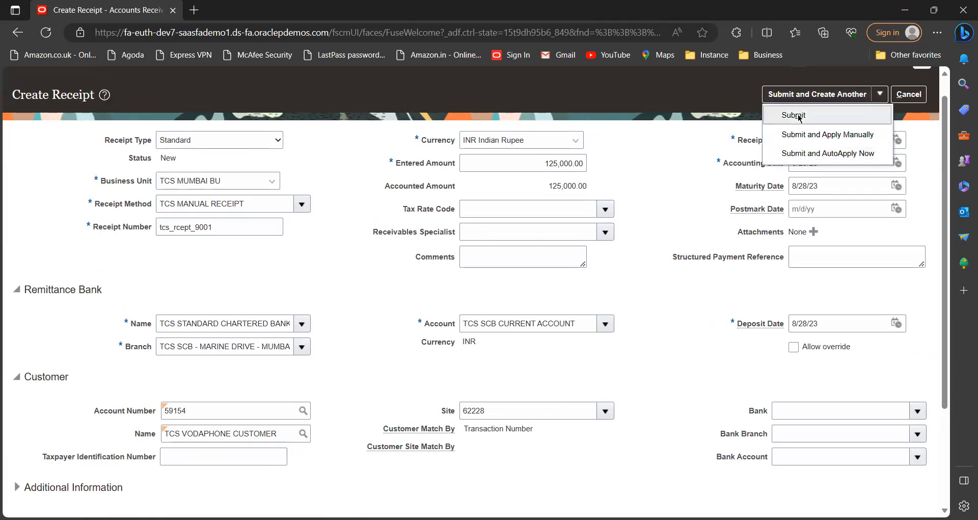
{"action": "left_click", "coordinate": [804, 154]}
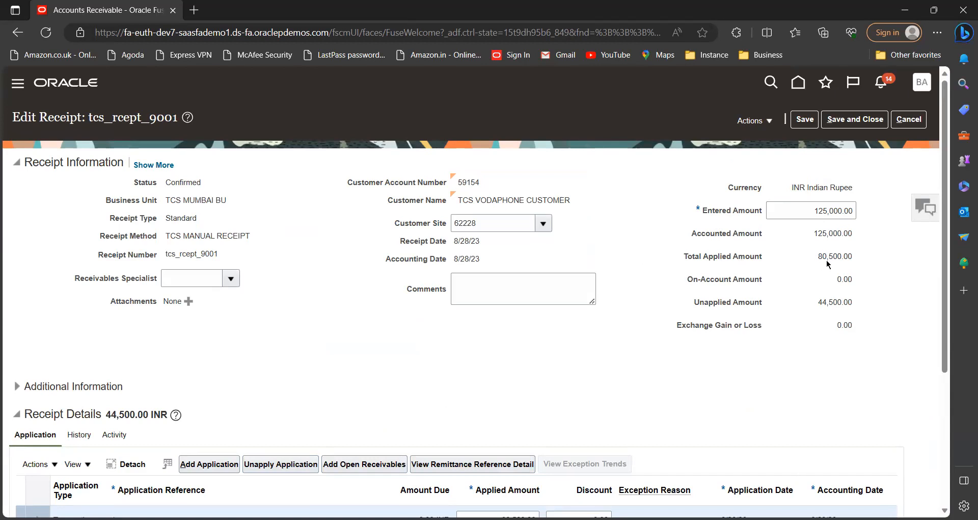
Examine the receipt's total applied and unapplied amounts and the application lines for transactions 1 and 2001.
{"action": "scroll", "coordinate": [622, 399], "scroll_direction": "down", "scroll_amount": 1}
{"action": "scroll", "coordinate": [622, 400], "scroll_direction": "down", "scroll_amount": 2}
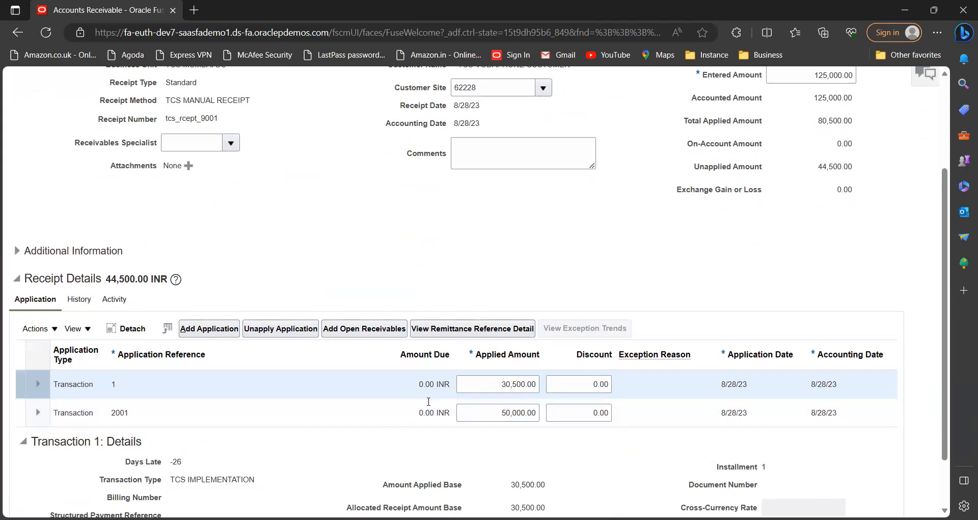
{"action": "scroll", "coordinate": [429, 401], "scroll_direction": "down", "scroll_amount": 1}
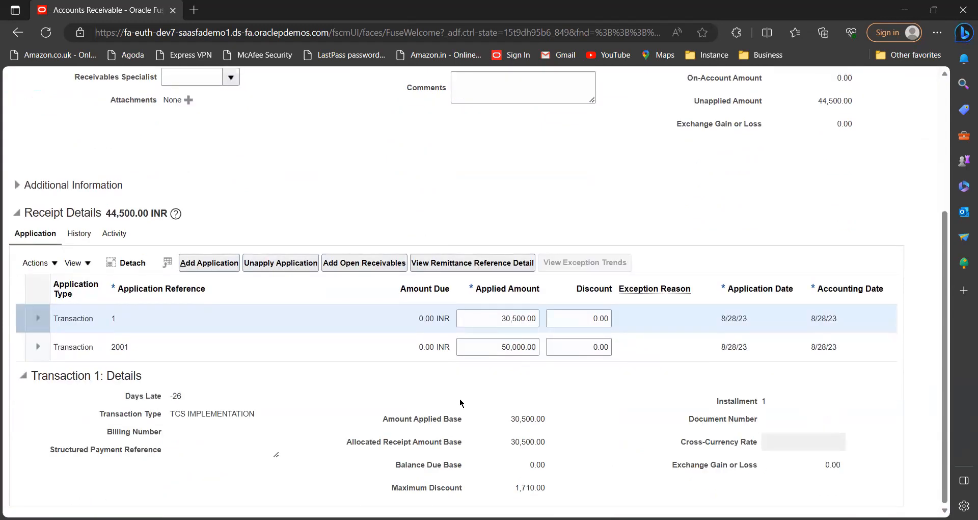
{"action": "scroll", "coordinate": [460, 402], "scroll_direction": "up", "scroll_amount": 3}
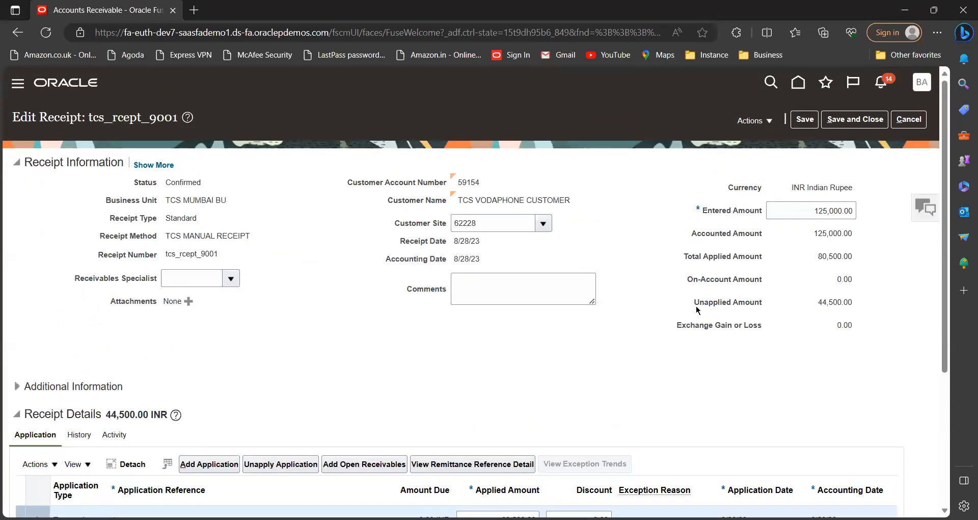
{"action": "left_click_drag", "start_coordinate": [693, 304], "coordinate": [849, 304]}
{"action": "left_click", "coordinate": [750, 365]}
{"action": "scroll", "coordinate": [719, 326], "scroll_direction": "down", "scroll_amount": 3}
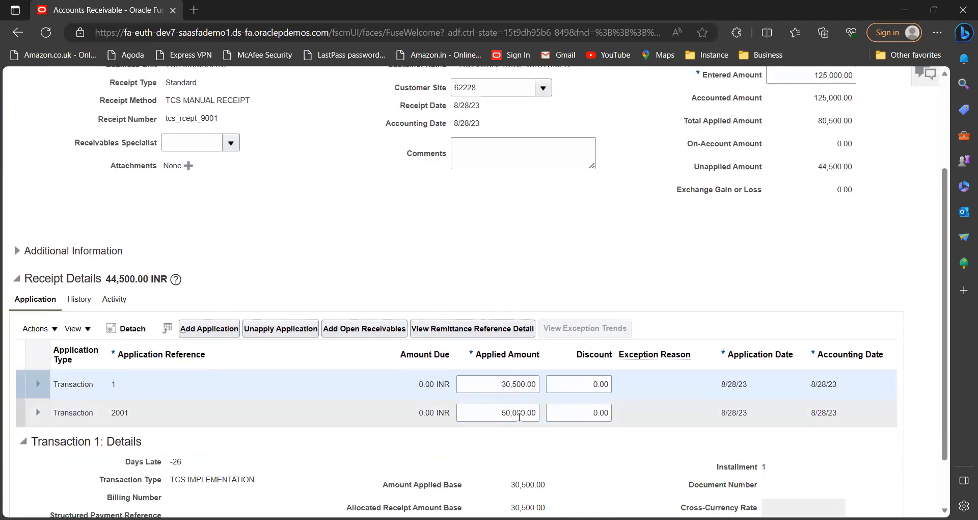
{"action": "scroll", "coordinate": [750, 286], "scroll_direction": "up", "scroll_amount": 2}
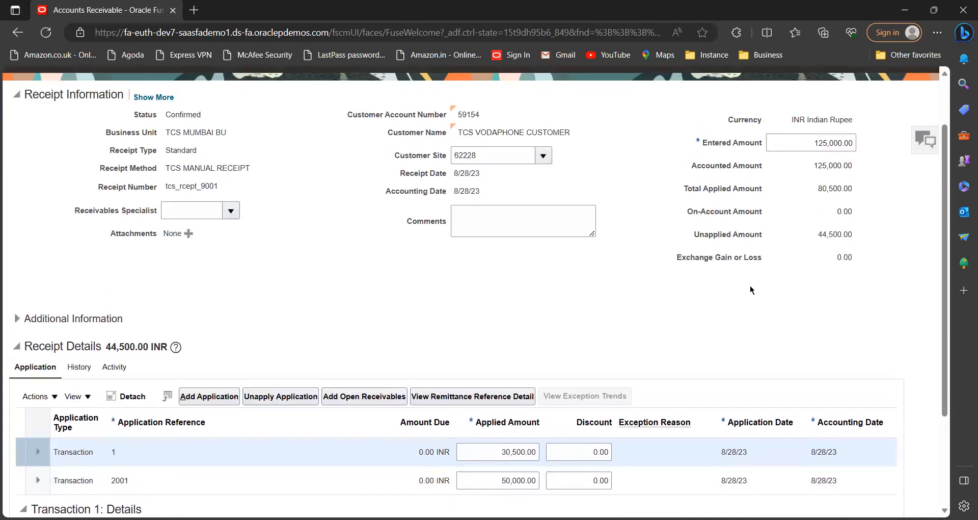
{"action": "scroll", "coordinate": [750, 290], "scroll_direction": "up", "scroll_amount": 2}
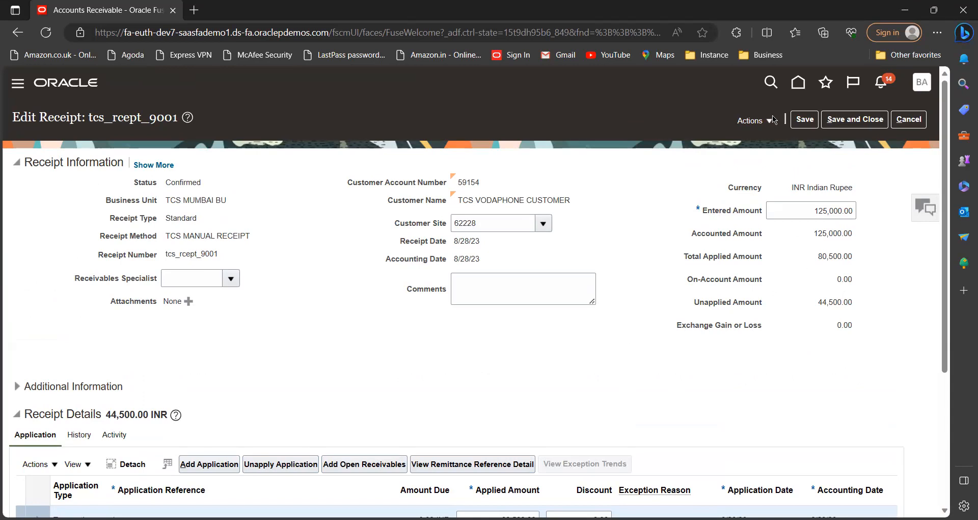
Save receipt tcs_rcept_9001 and post its accounting to the ledger.
{"action": "left_click", "coordinate": [801, 119]}
{"action": "left_click", "coordinate": [754, 120]}
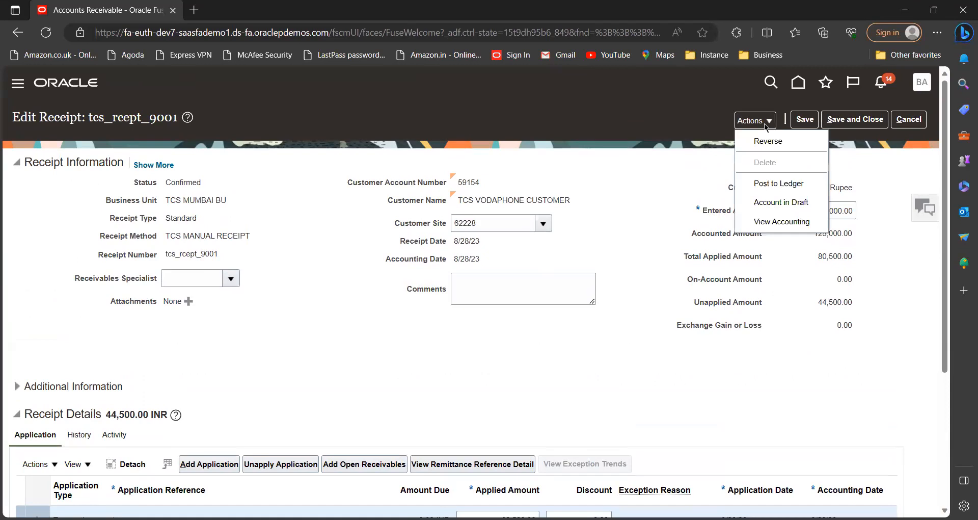
{"action": "left_click", "coordinate": [798, 186]}
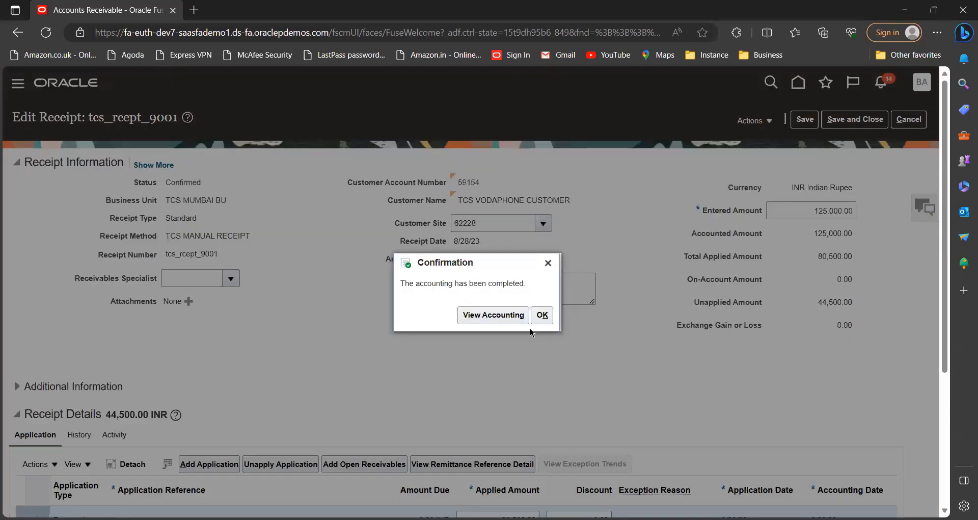
Review the accounting lines of receipt tcs_rcept_9001, including the account segments of the unapplied cash line.
{"action": "left_click", "coordinate": [490, 316]}
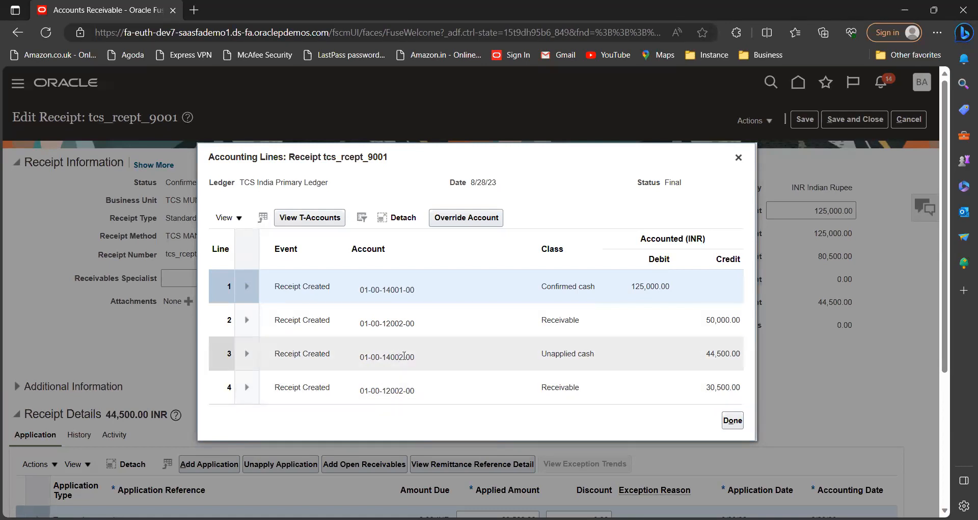
{"action": "mouse_move", "coordinate": [405, 356]}
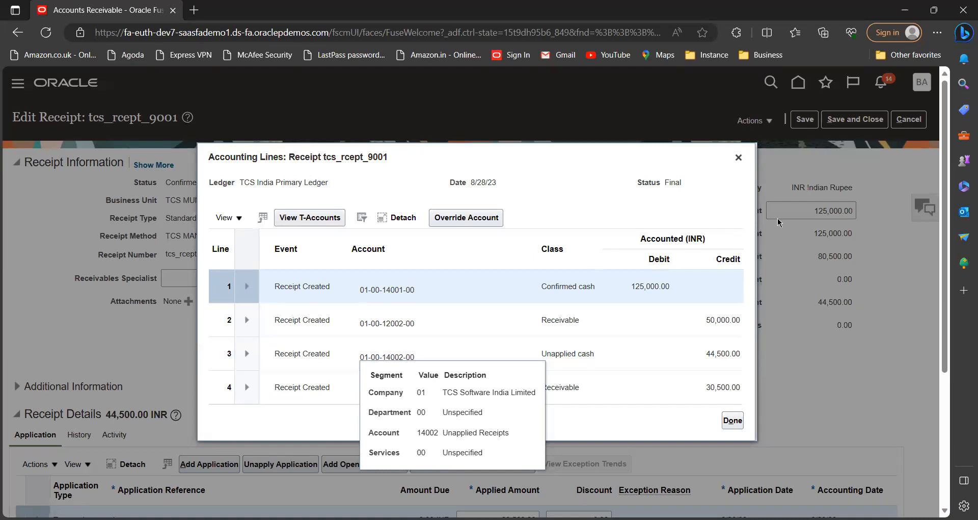
{"action": "left_click", "coordinate": [739, 159]}
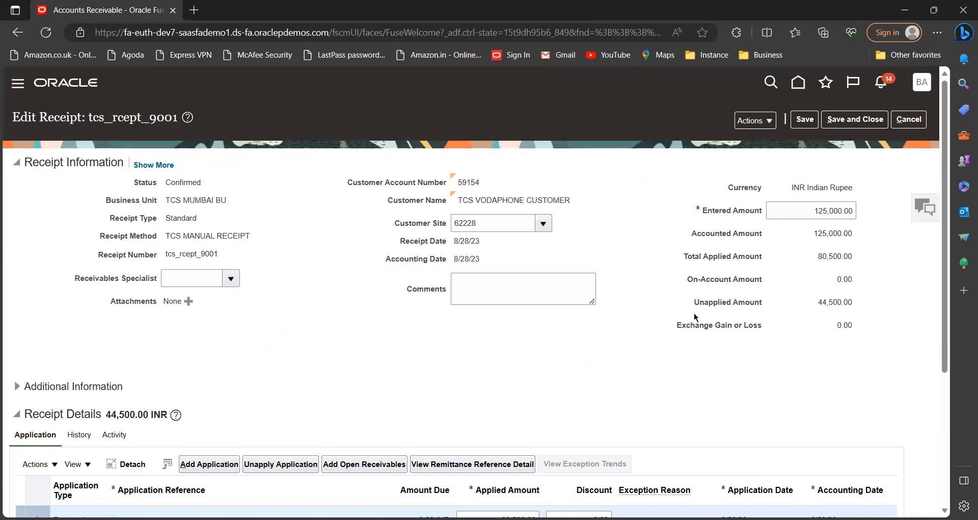
Save and close receipt tcs_rcept_9001, and open the list of receivables tasks.
{"action": "scroll", "coordinate": [696, 317], "scroll_direction": "down", "scroll_amount": 3}
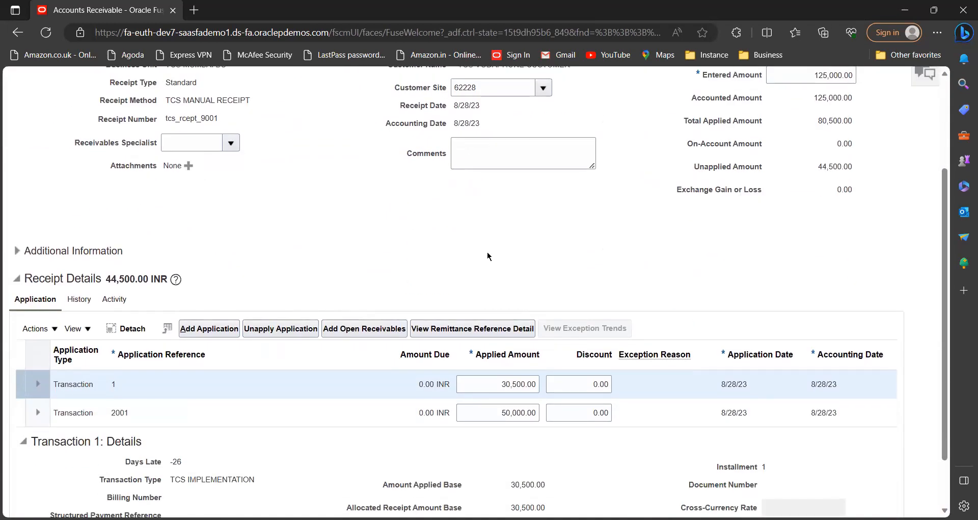
{"action": "scroll", "coordinate": [491, 258], "scroll_direction": "up", "scroll_amount": 3}
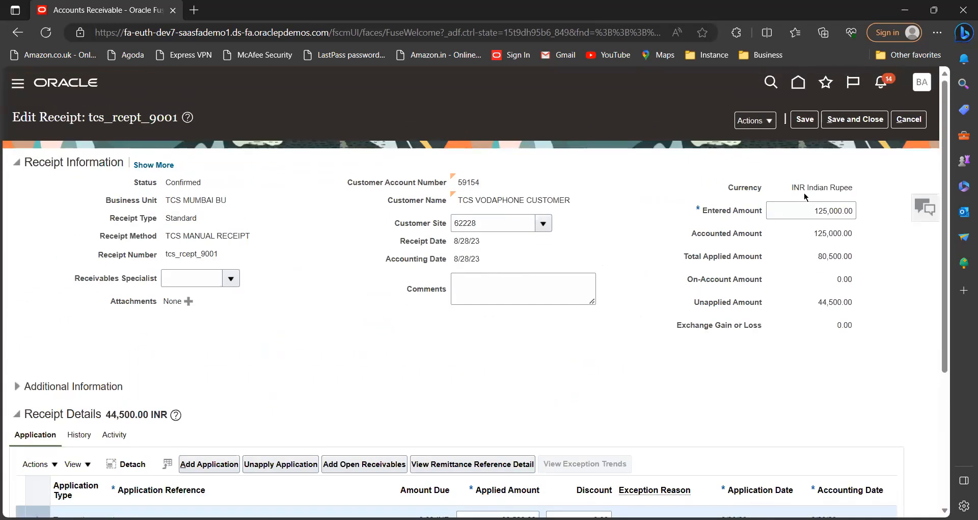
{"action": "left_click", "coordinate": [857, 120]}
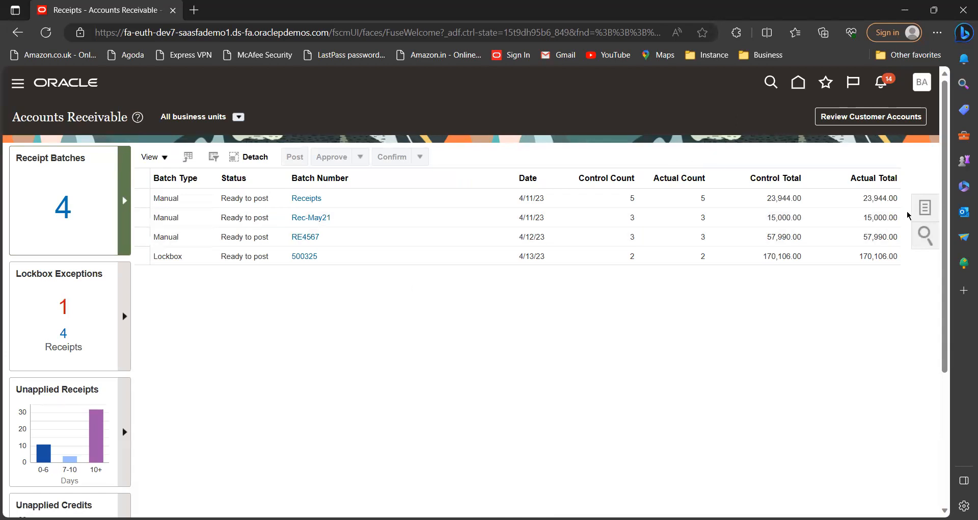
{"action": "left_click", "coordinate": [926, 209]}
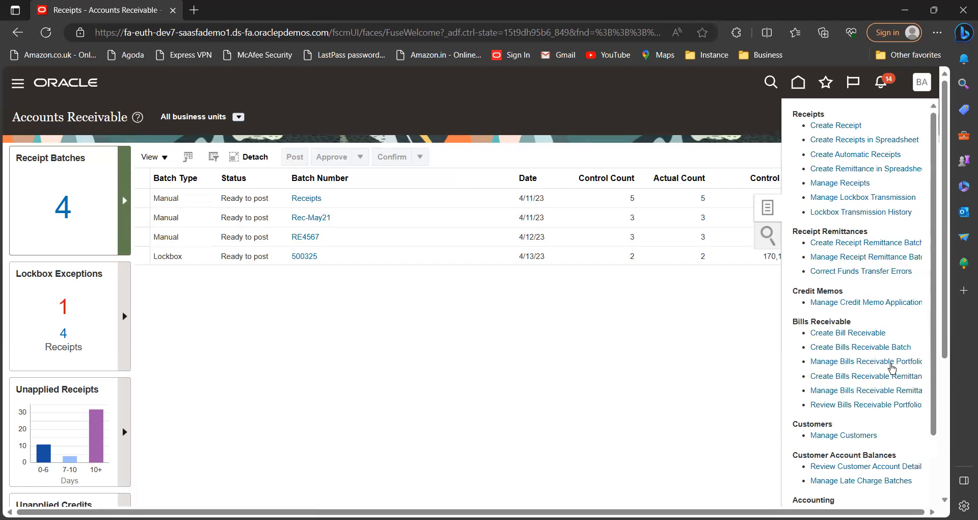
{"action": "left_click", "coordinate": [821, 337]}
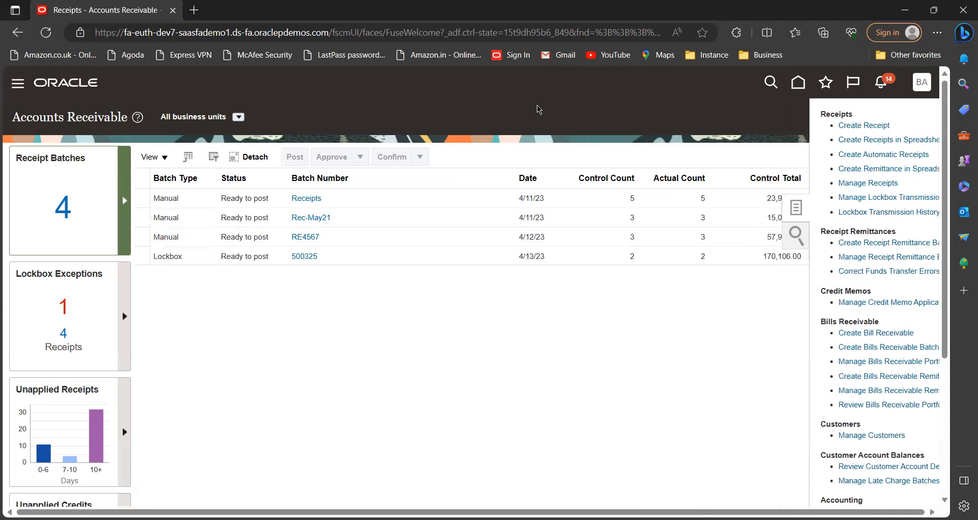